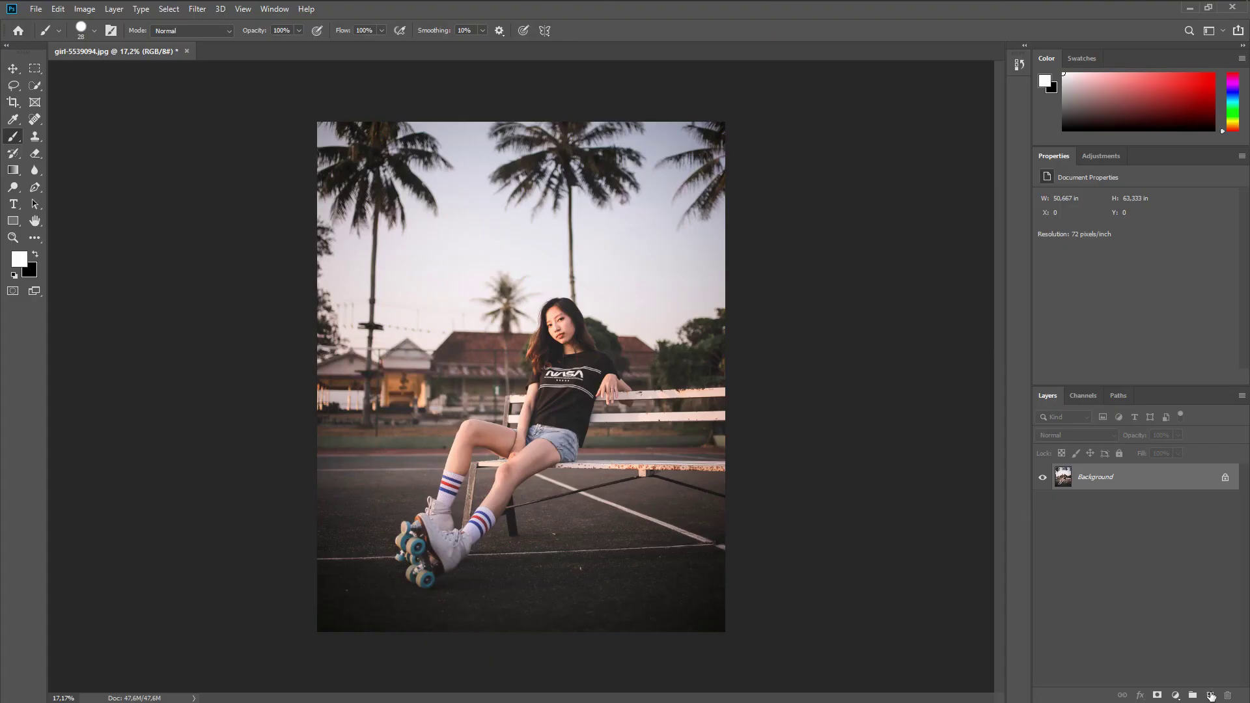
Create a new layer above the photo and give it a cyan Outer Glow with 54% opacity and 38 px size
left_click(1210, 696)
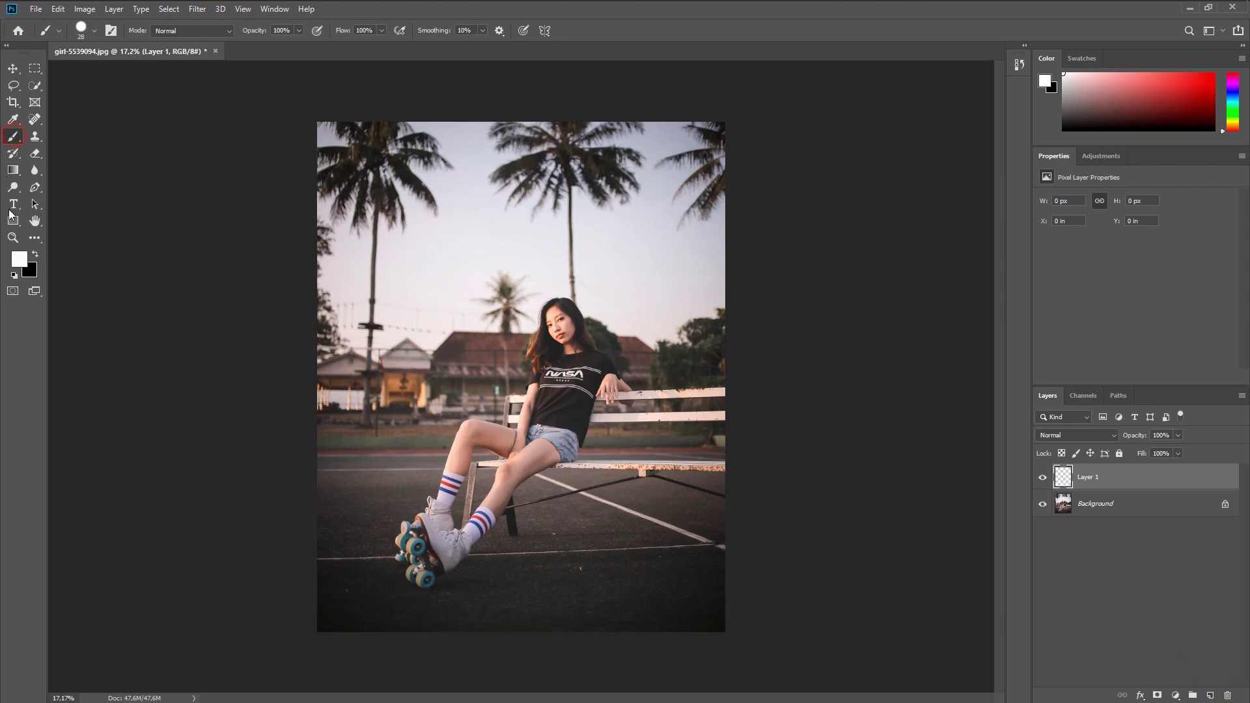
double_click(1209, 474)
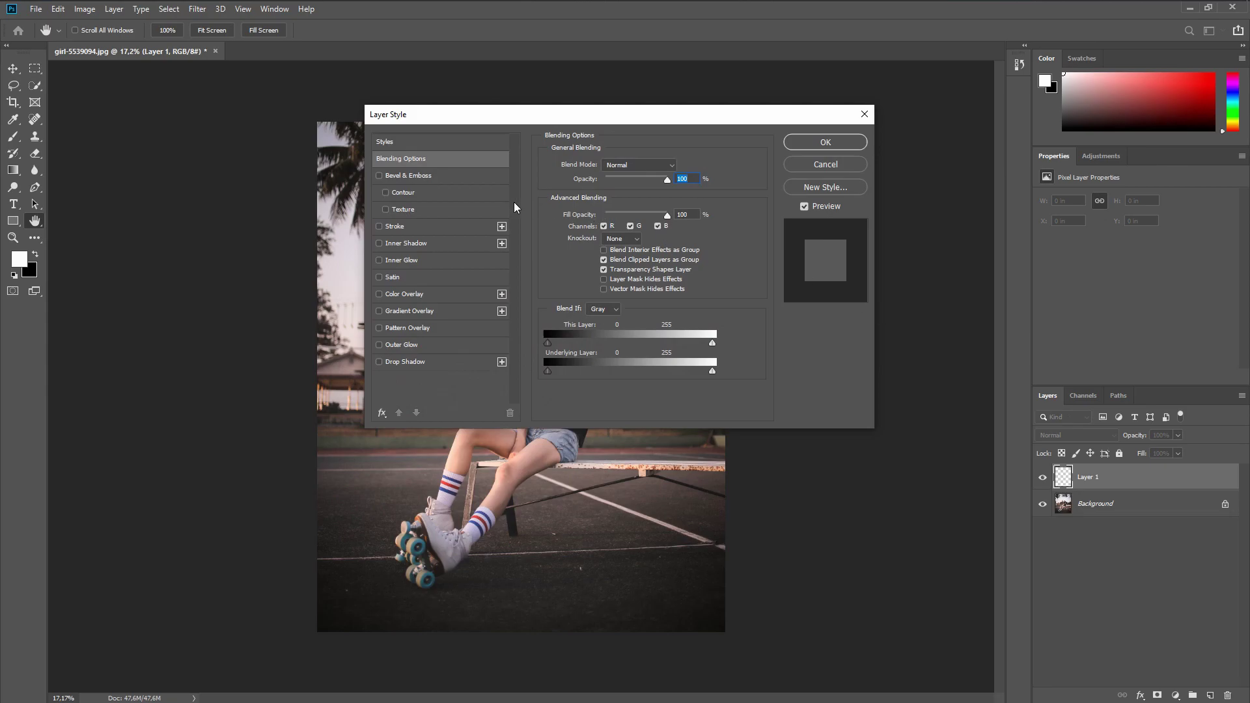
left_click(435, 345)
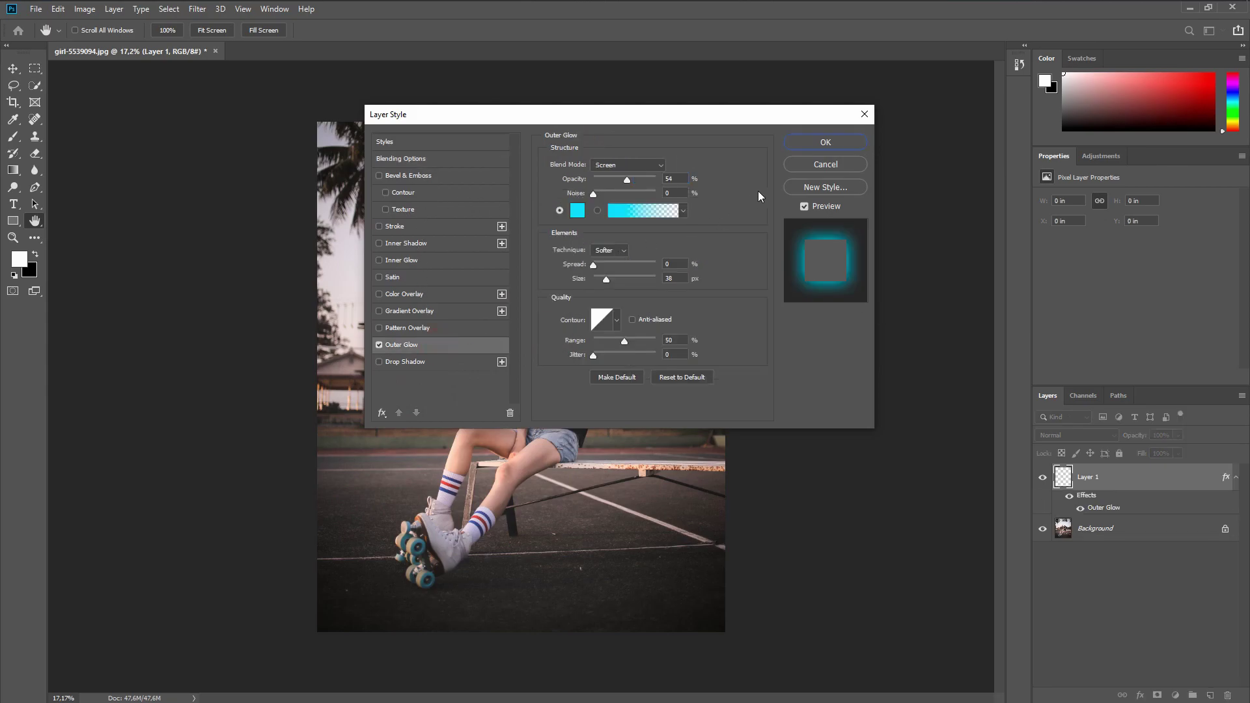
left_click(823, 142)
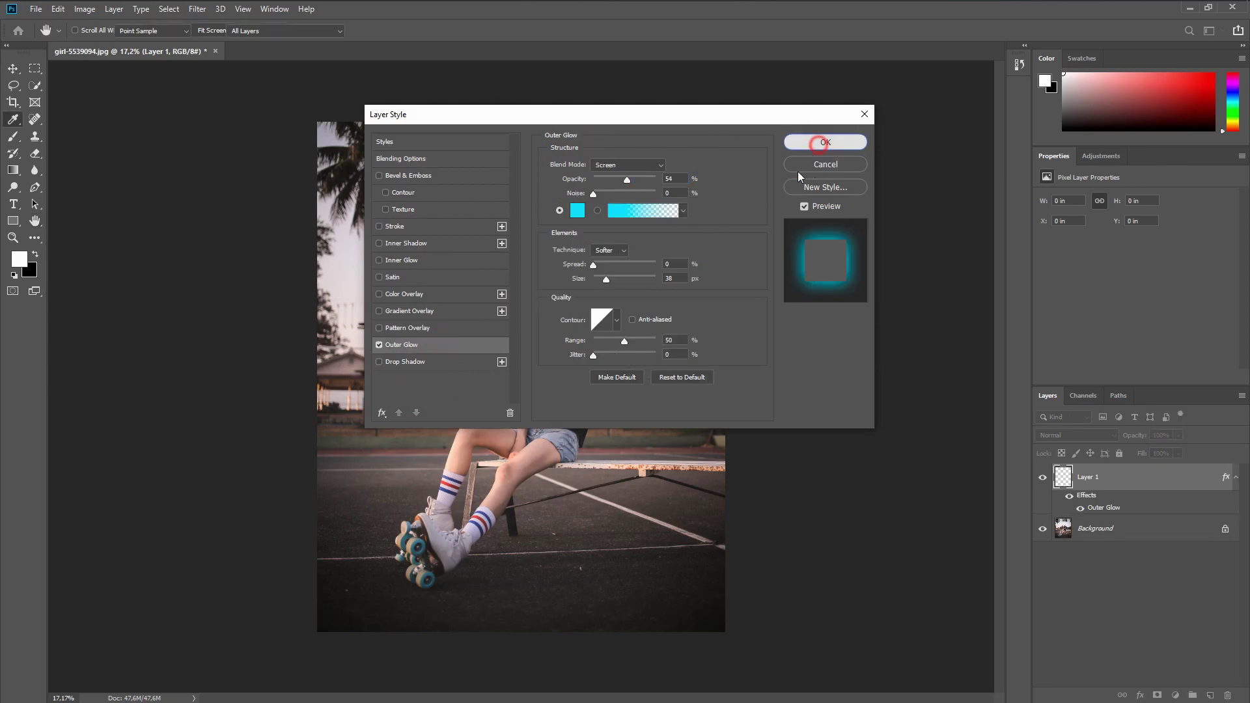
Brush a white glowing line over the court line that runs behind the roller skates
scroll(434, 609, "up", 7)
left_click_drag(261, 535, 567, 443)
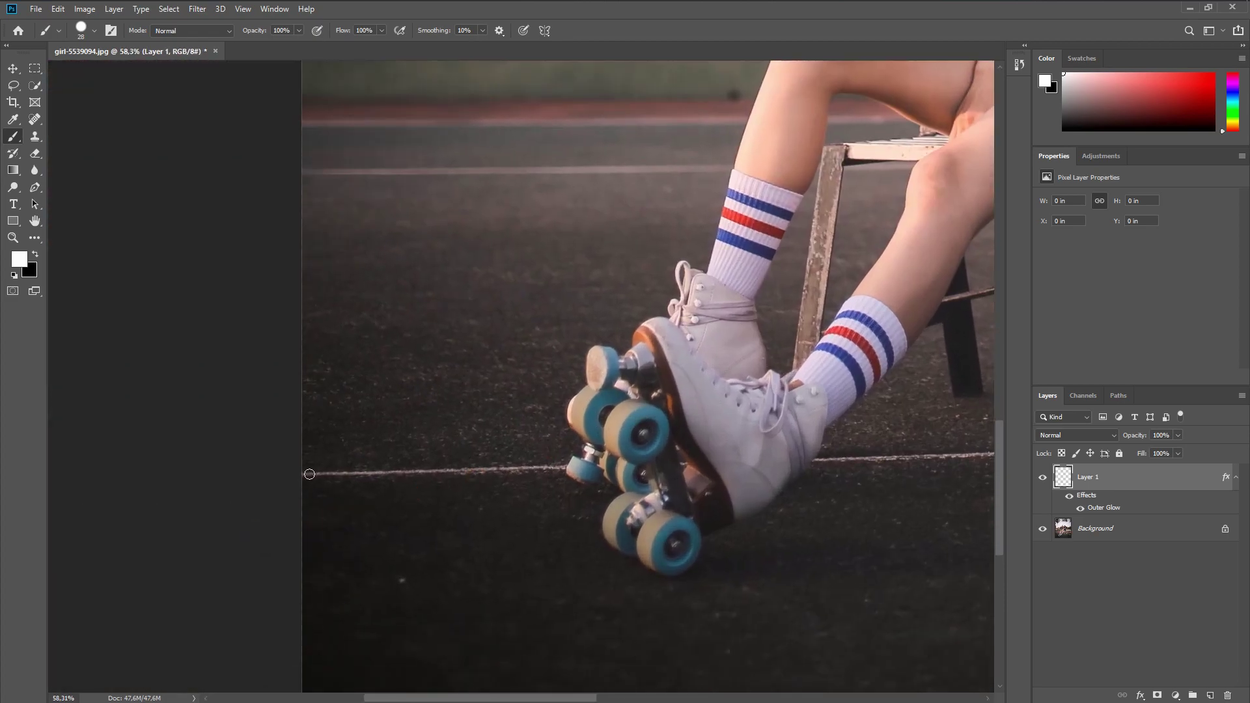
scroll(309, 475, "up", 5)
right_click(306, 471)
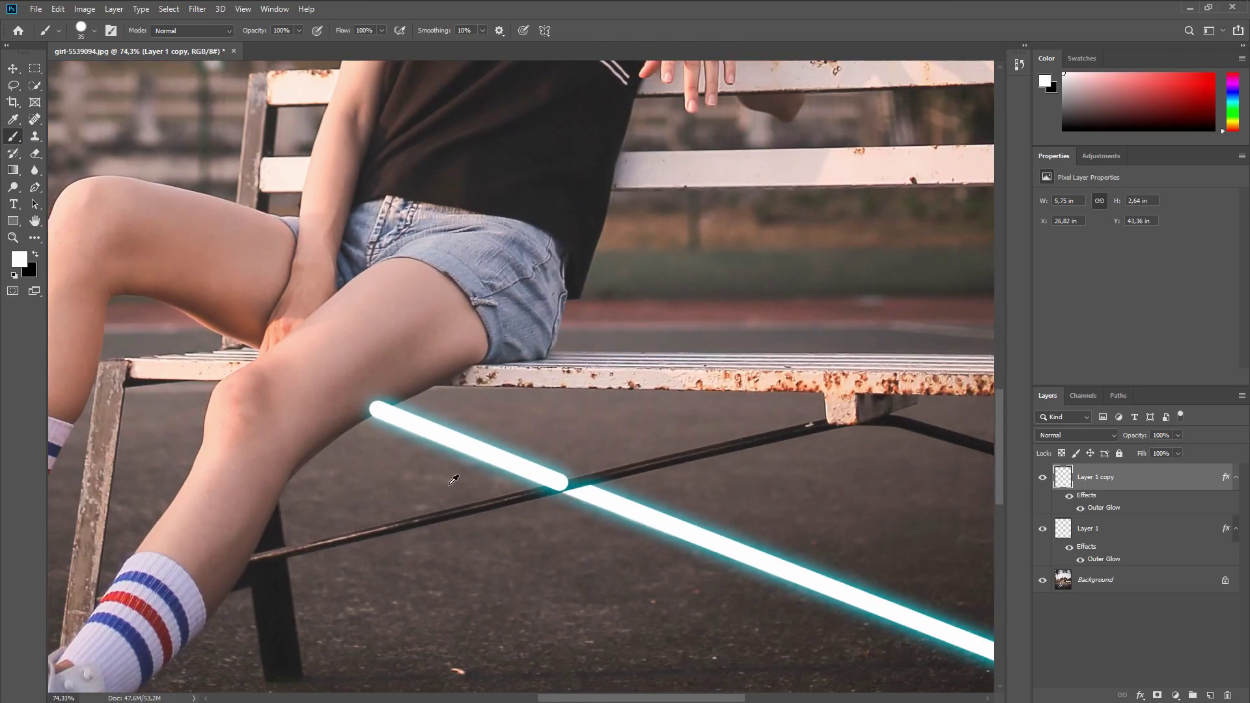
Erase the diagonal glowing line where it covers the girl's leg and the bench's dark crossbar
scroll(454, 480, "up", 5)
key("e")
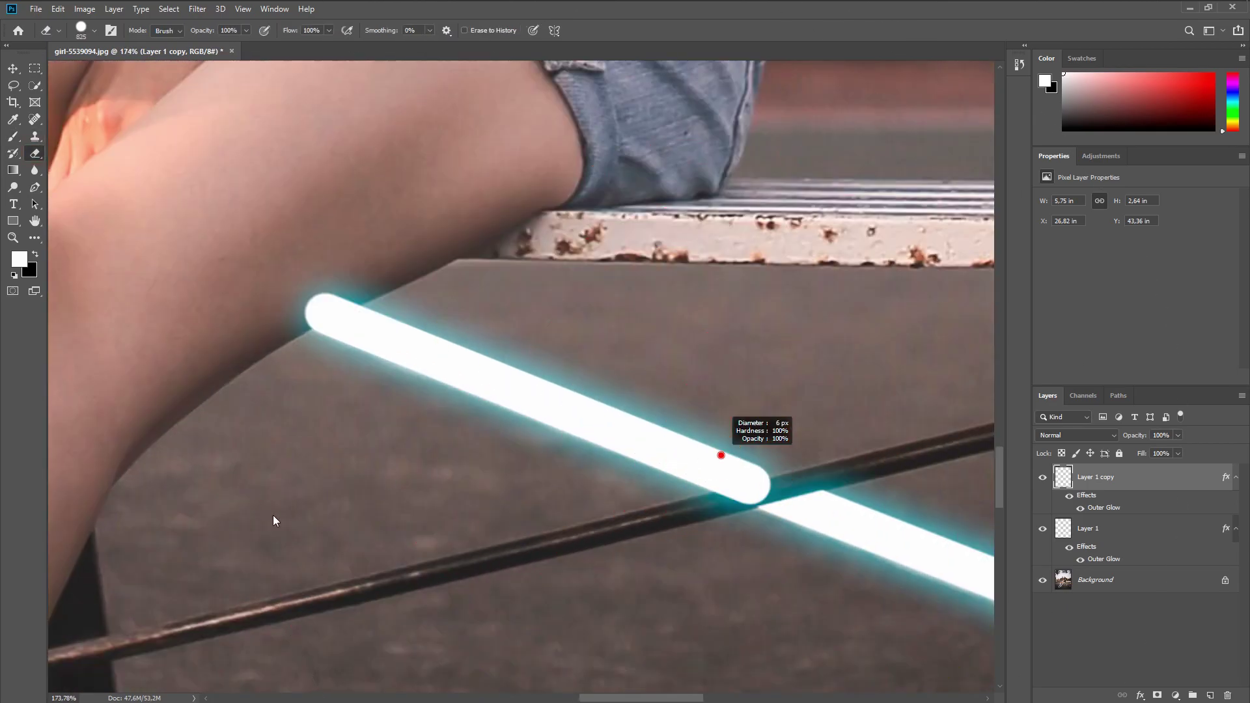
scroll(781, 495, "up", 6)
scroll(495, 456, "up", 1)
left_click_drag(377, 455, 573, 403)
key("b")
left_click_drag(500, 379, 676, 446)
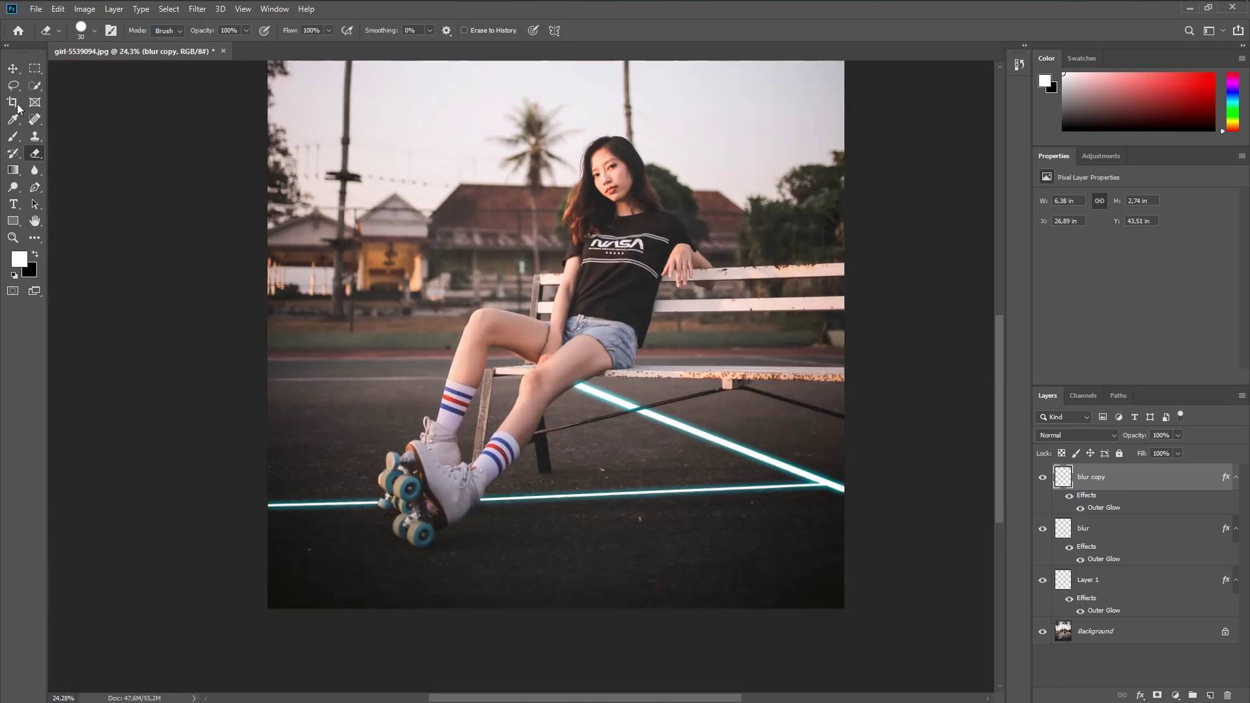
Paint a straight glowing line with a 15 px brush along the rear court line, from the photo's edge to the shin
left_click(13, 136)
scroll(265, 363, "up", 5)
left_click_drag(288, 408, 281, 408)
left_click(277, 408)
left_click(781, 402, "shift")
scroll(781, 402, "down", 3)
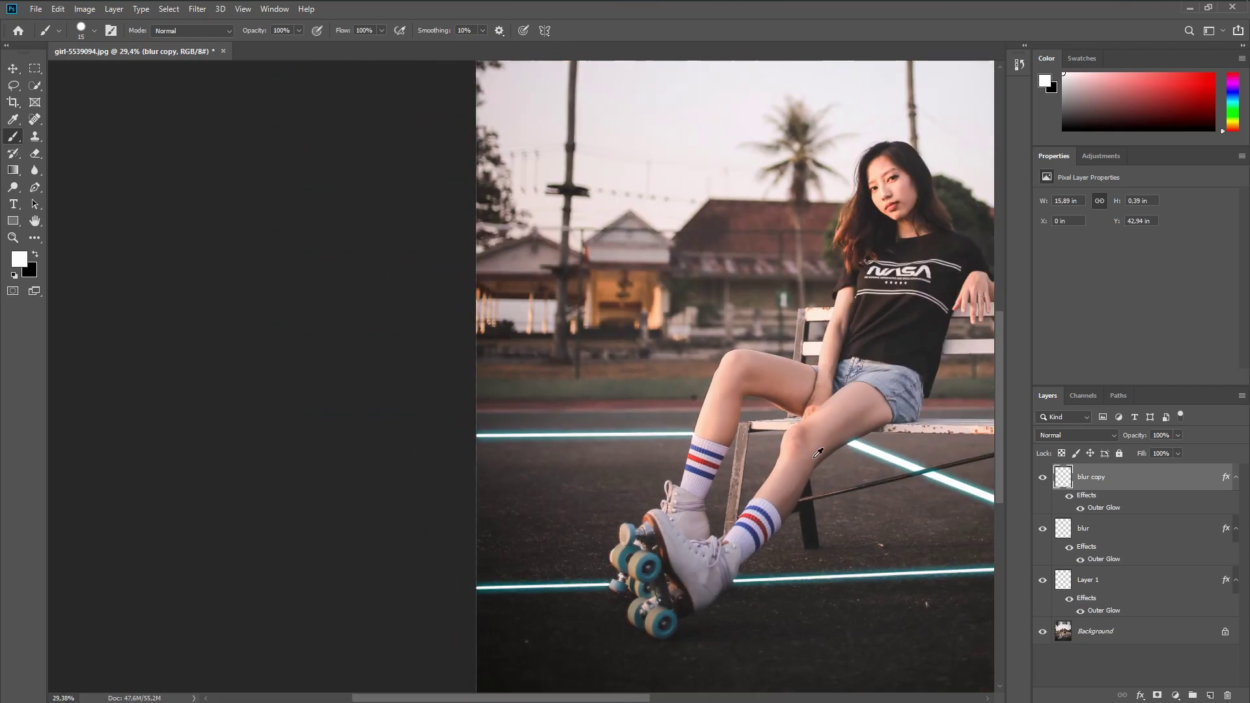
Continue the rear court line with a straight glowing segment between the knee and the bench leg
scroll(729, 392, "up", 7)
left_click(745, 396)
left_click(492, 399, "shift")
scroll(485, 417, "down", 10)
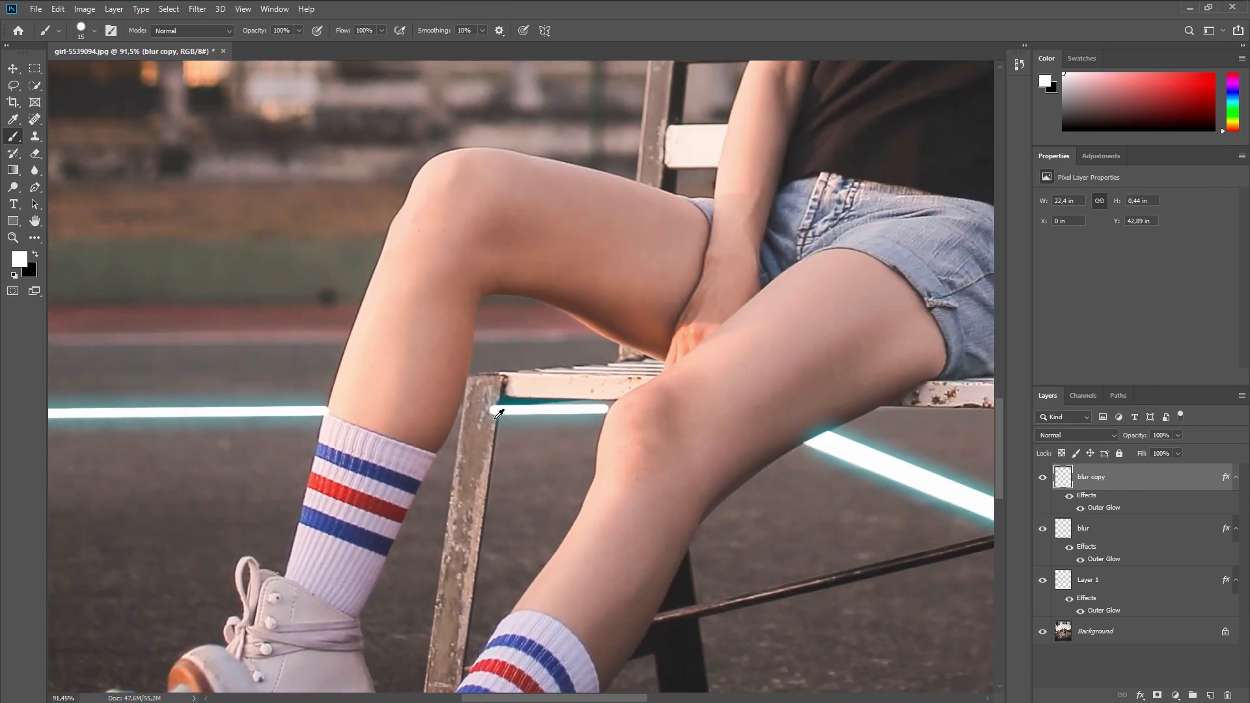
Erase the rear glowing line where it overlaps the leg above the sock and the bench's leg
scroll(476, 442, "up", 7)
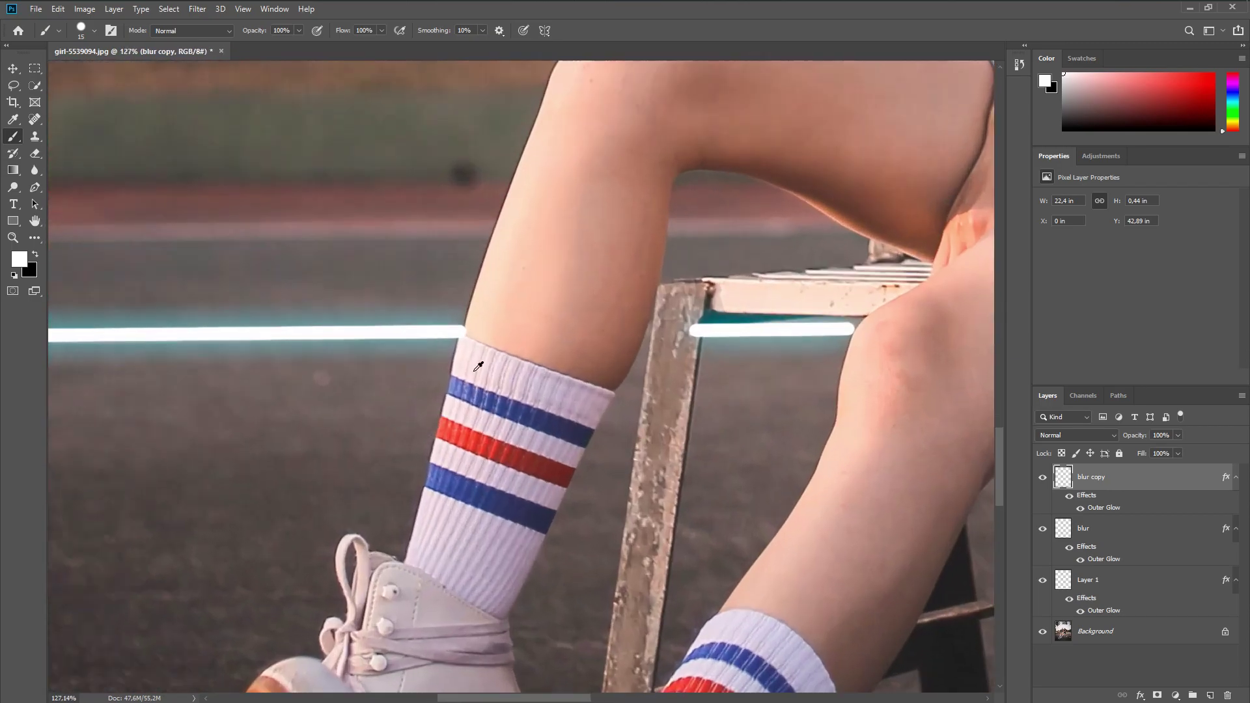
left_click(37, 154)
scroll(770, 334, "up", 5)
left_click_drag(155, 316, 151, 317)
mouse_move(386, 264)
left_mouse_down()
mouse_move(354, 390)
mouse_move(396, 259)
mouse_move(379, 357)
mouse_move(395, 315)
mouse_move(399, 258)
left_mouse_up()
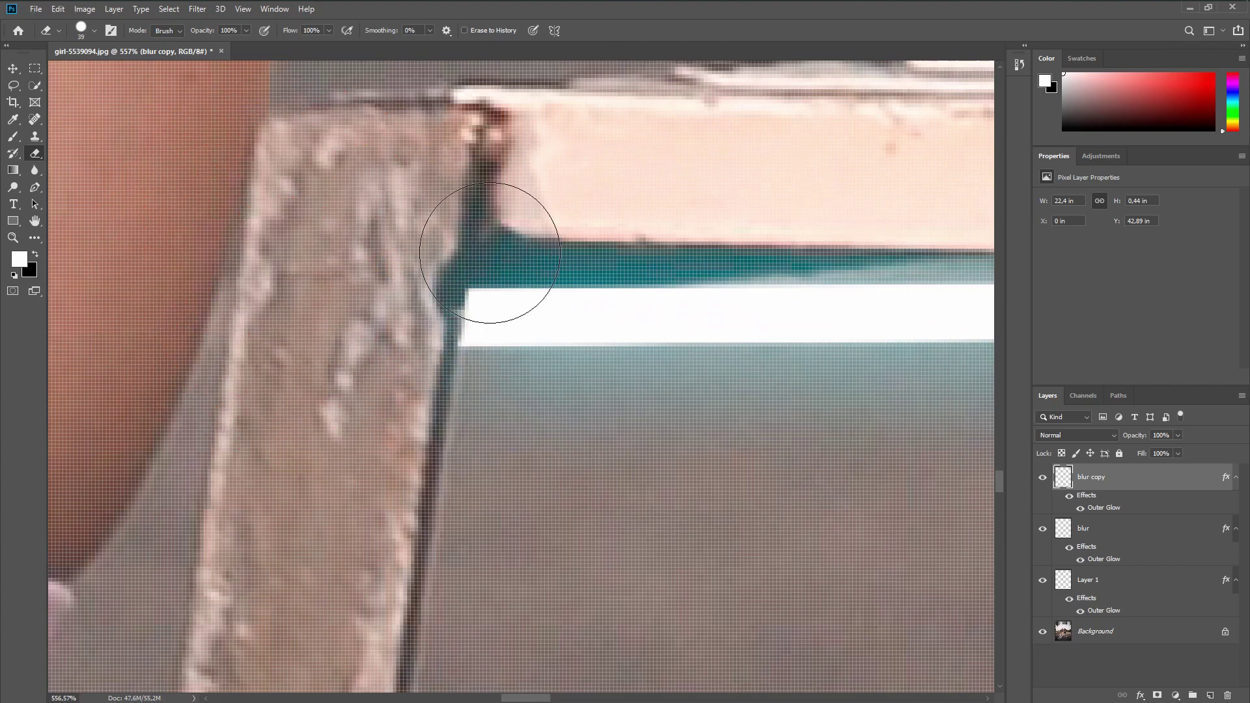
mouse_move(463, 231)
left_mouse_down()
mouse_move(452, 218)
mouse_move(480, 231)
left_mouse_up()
scroll(553, 221, "down", 1)
scroll(819, 332, "down", 3)
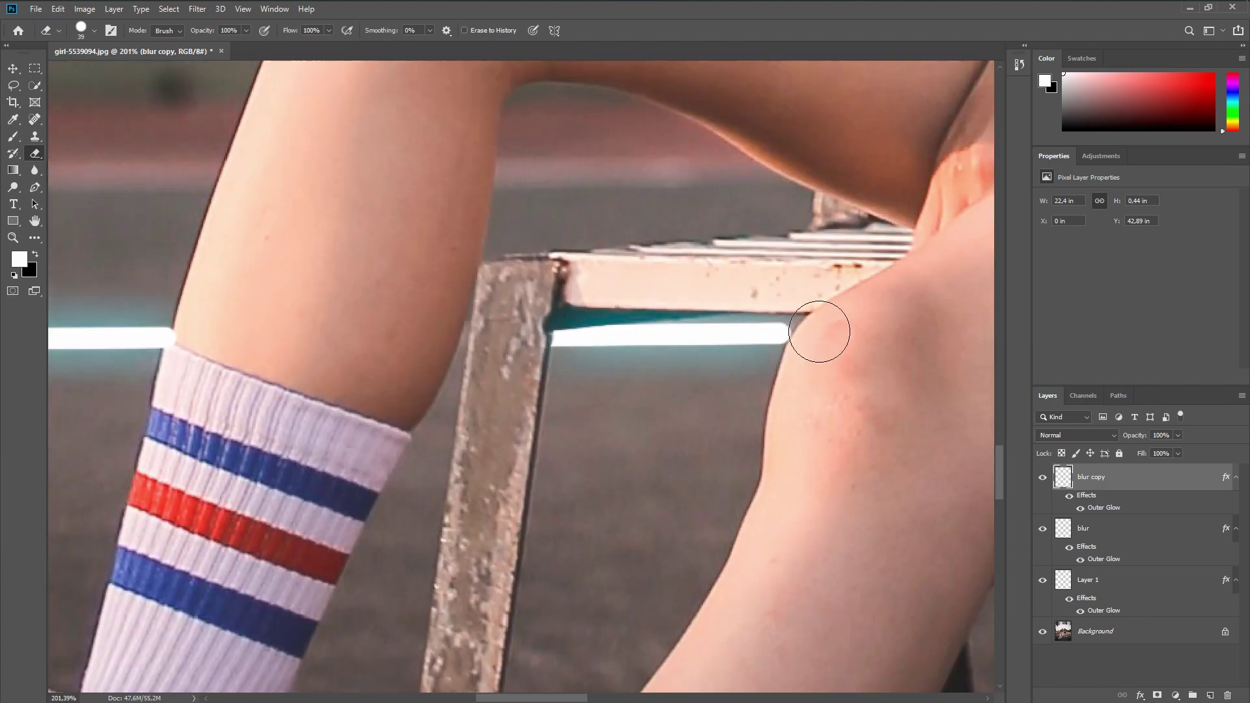
scroll(818, 332, "down", 6)
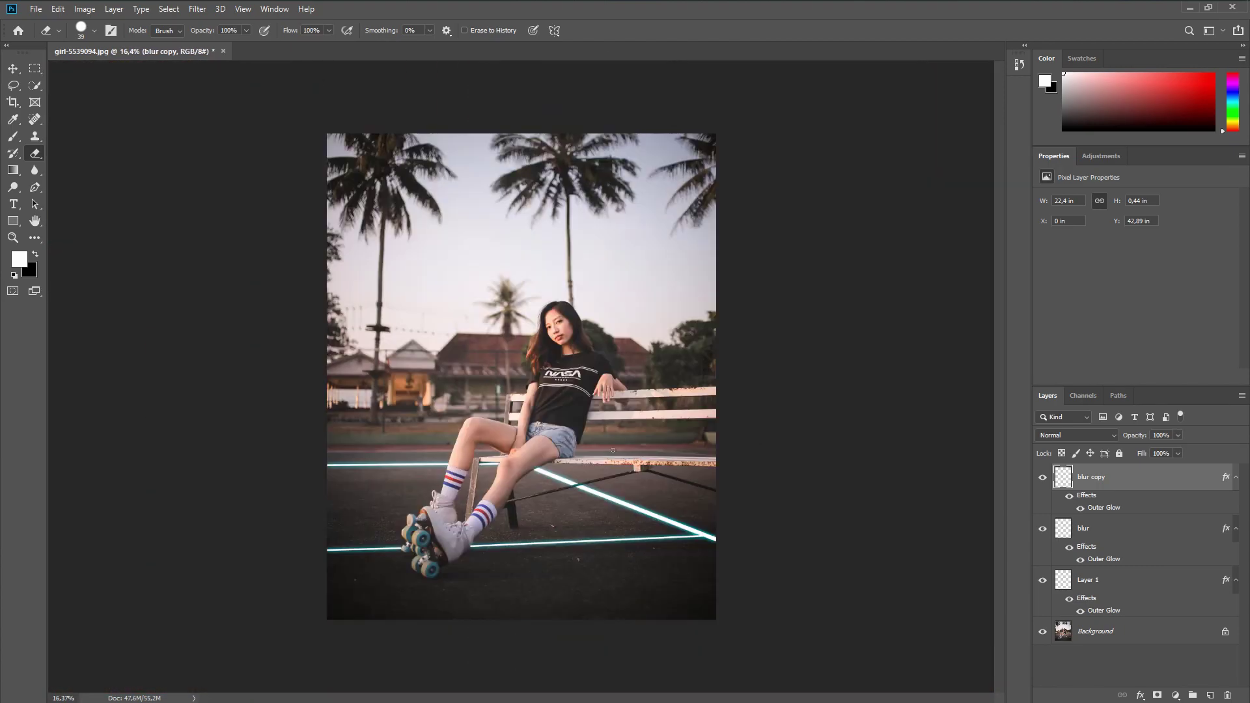
Apply a Gaussian Blur with a radius of 4.6 pixels to the "blur copy" layer
key("ctrl+0")
left_click(197, 8)
mouse_move(215, 144)
left_click(391, 201)
left_click_drag(579, 352, 575, 350)
left_click(688, 176)
key("e")
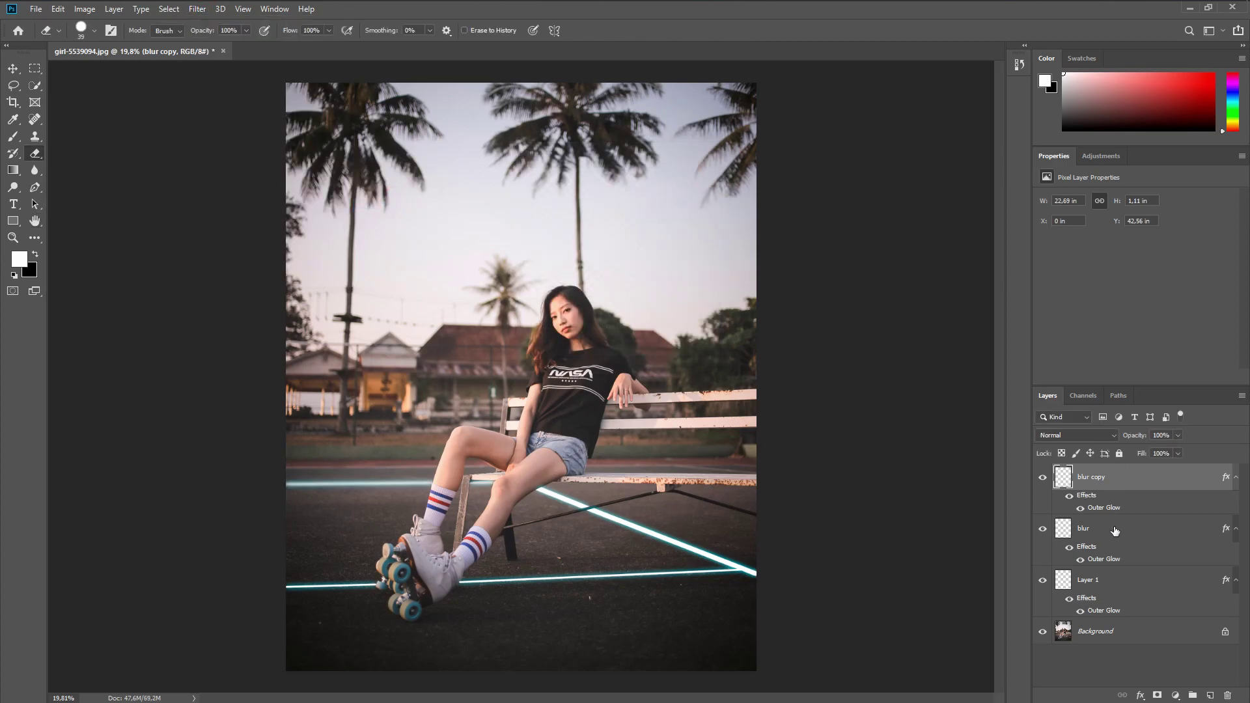
Apply the same 4.6-pixel Gaussian Blur to the "blur" layer holding the diagonal line
left_click(1108, 528)
left_click(197, 8)
mouse_move(215, 144)
left_click(389, 203)
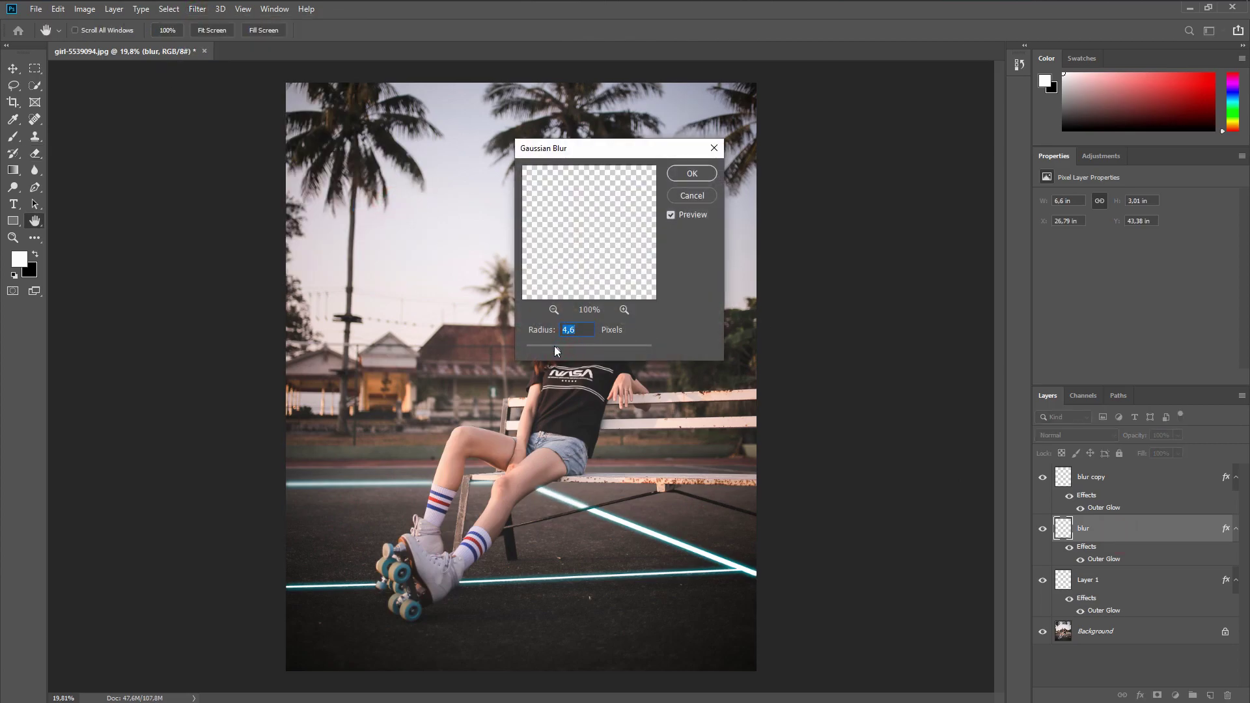
left_click(692, 173)
key("e")
scroll(611, 515, "down", 2)
scroll(611, 515, "up", 4)
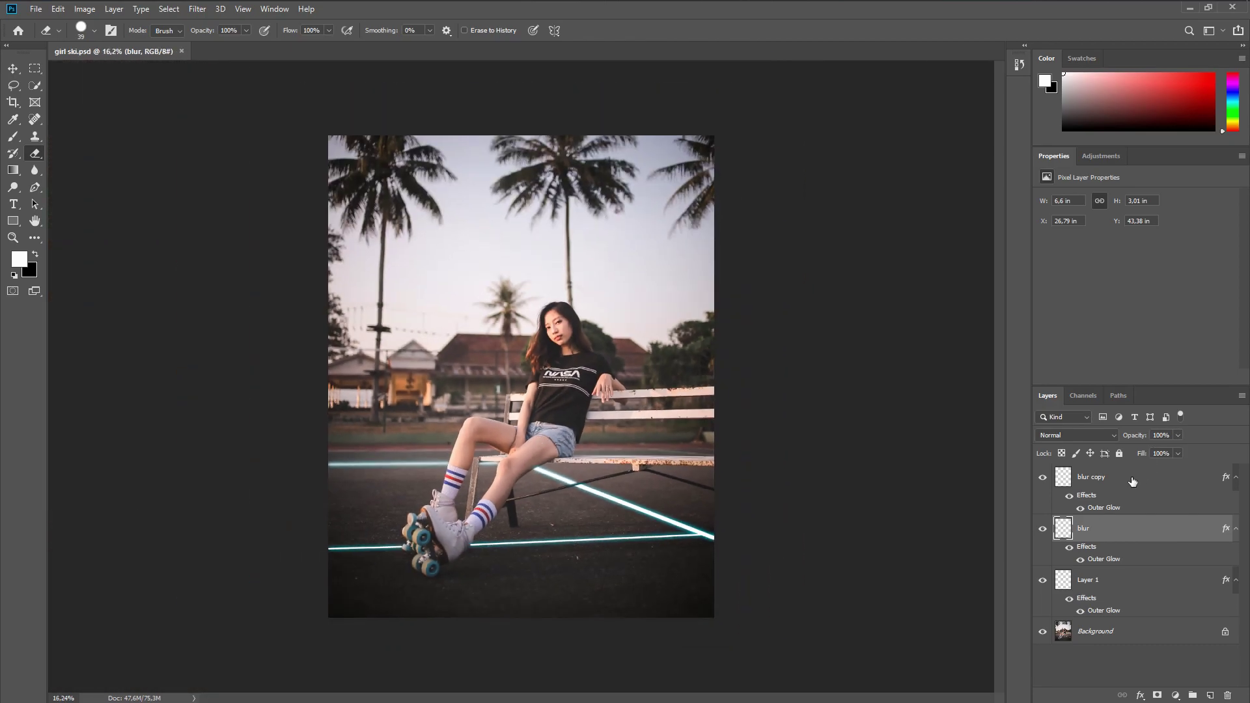
Group the two blurred line layers and name the group "blur flow"
left_click_drag(1111, 477, 1192, 695)
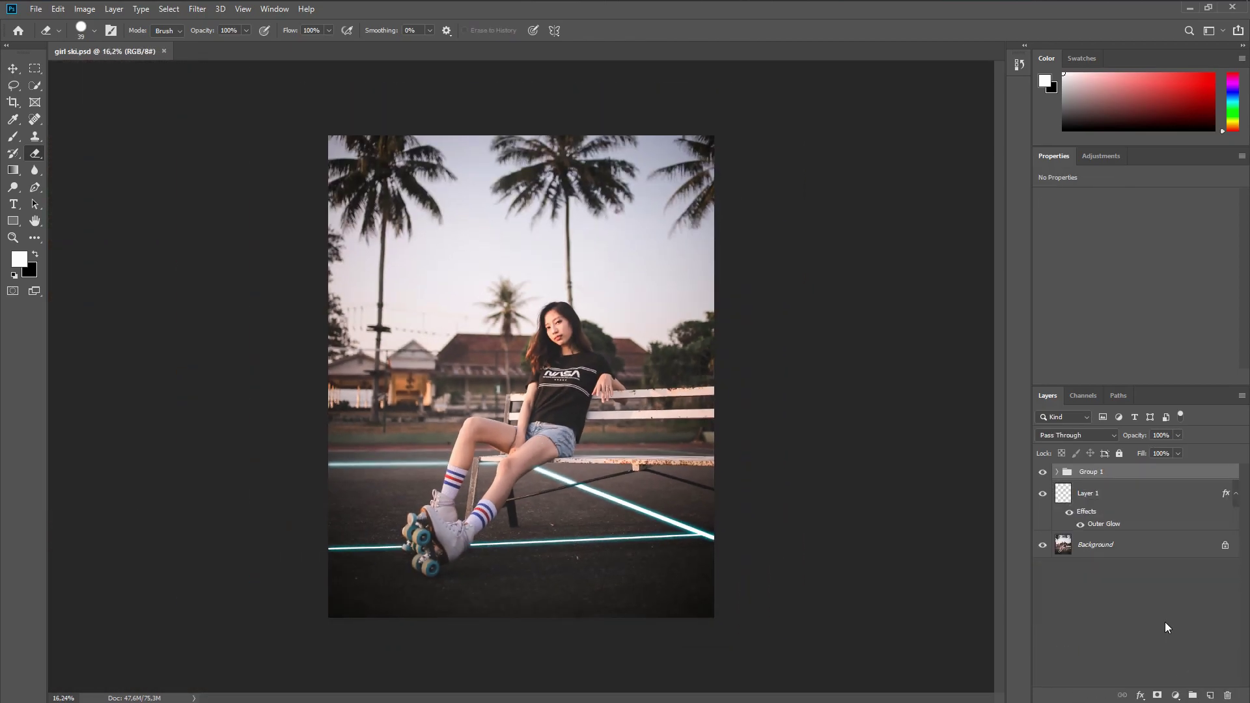
double_click(1092, 472)
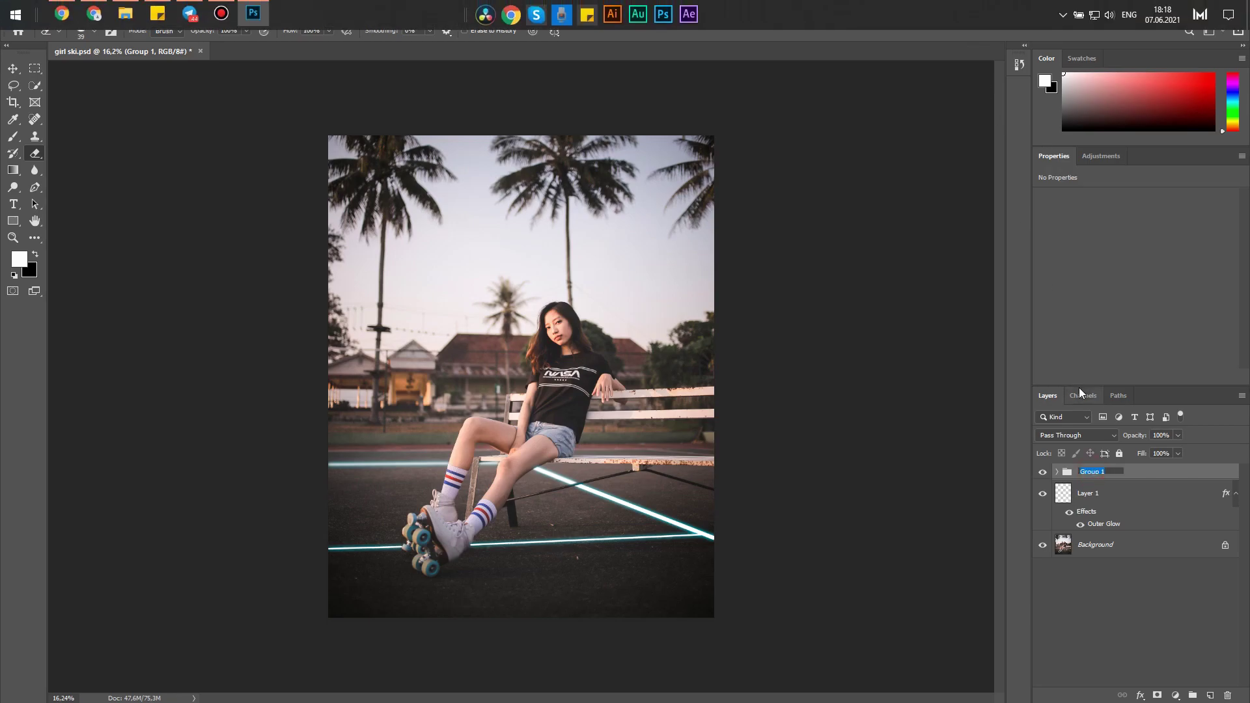
type("blur flow")
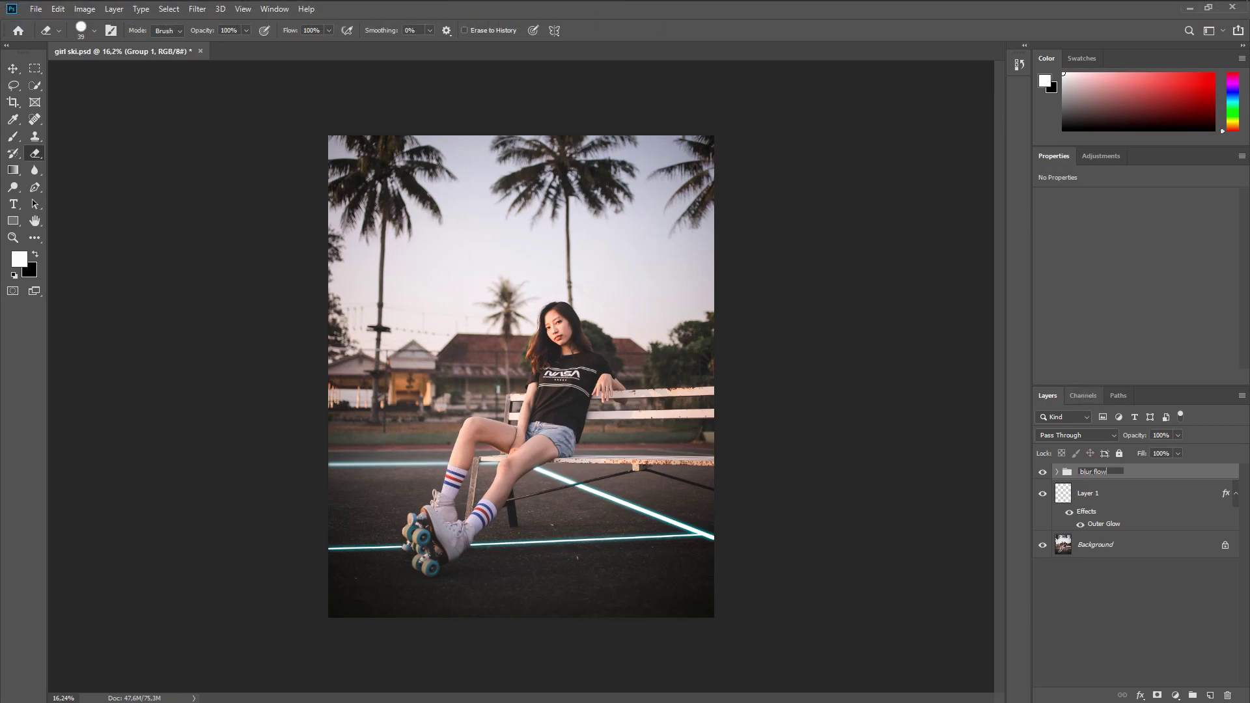
key("Return")
scroll(399, 506, "up", 1)
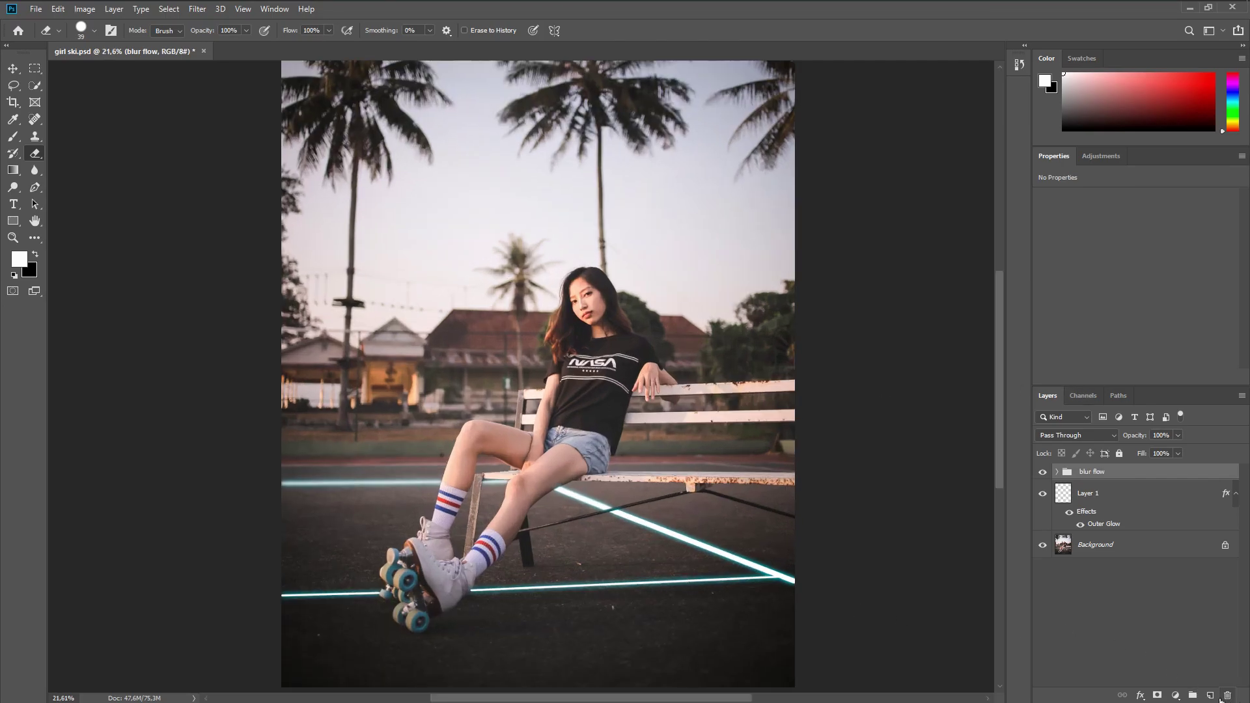
Add a new layer on top of the group and name it "house"
left_click(1210, 695)
double_click(1088, 479)
type("house")
key("Return")
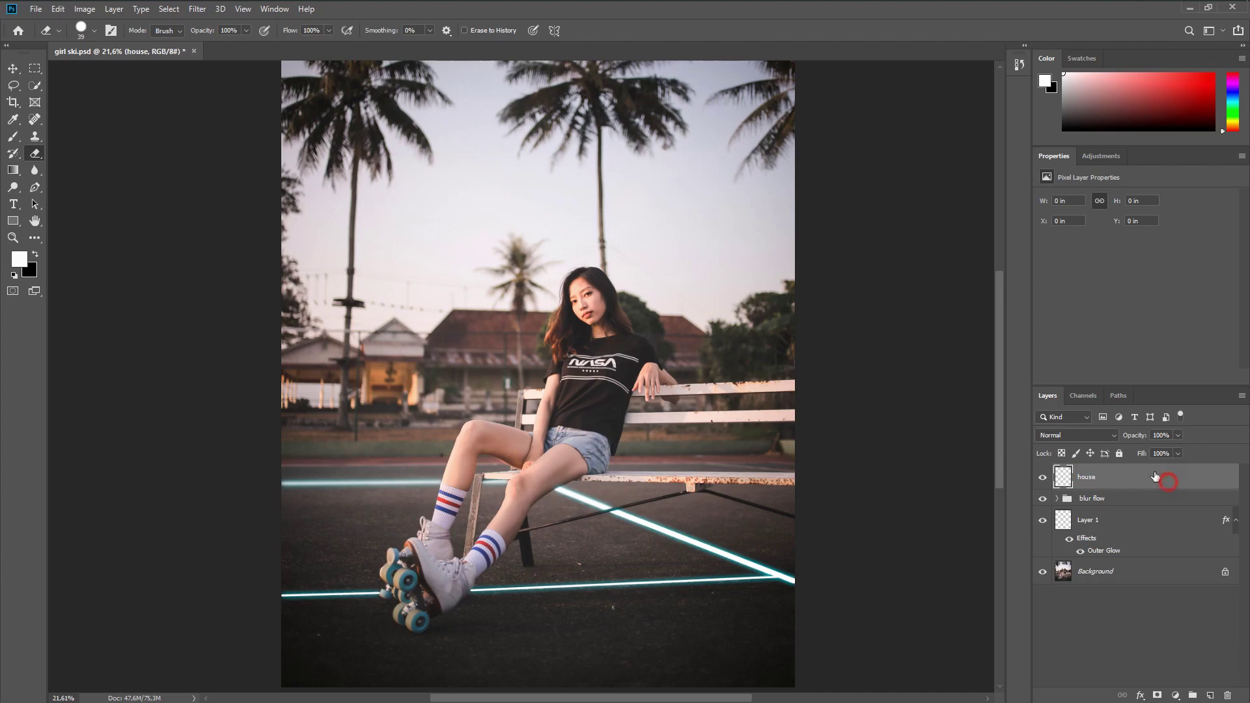
Give the house layer an Outer Glow and change the glow colour to green
key("space")
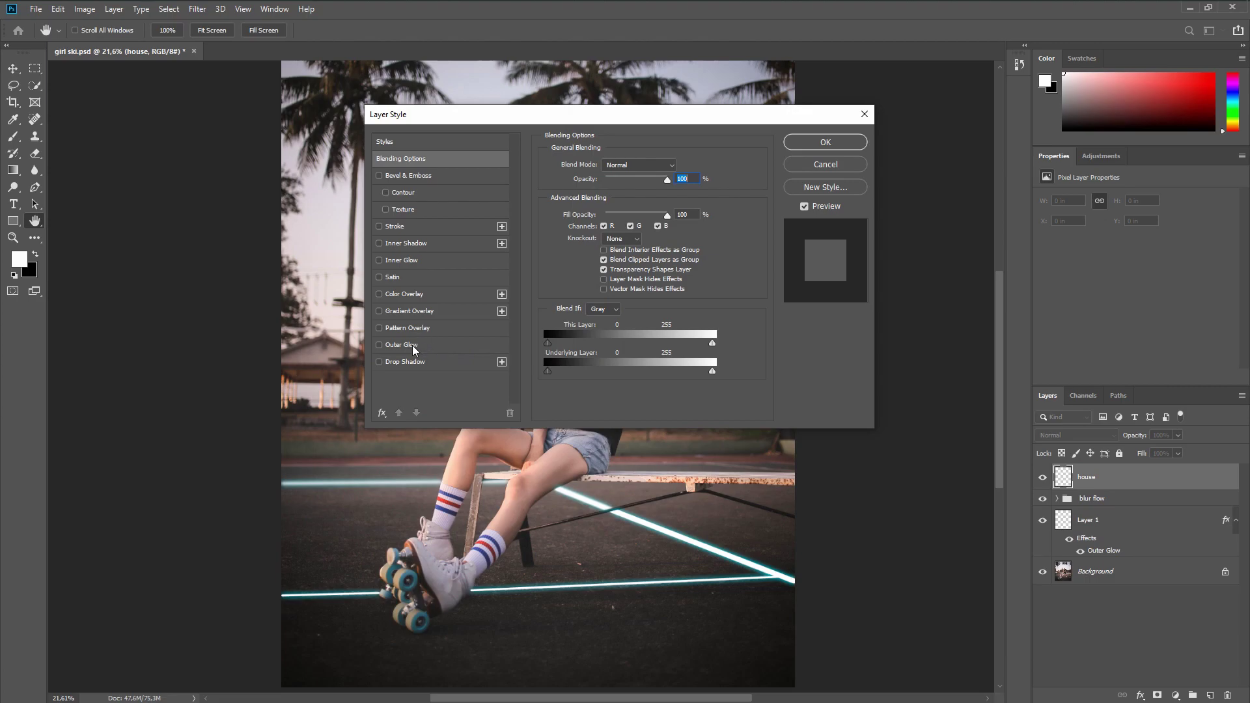
left_click(413, 347)
left_click(577, 210)
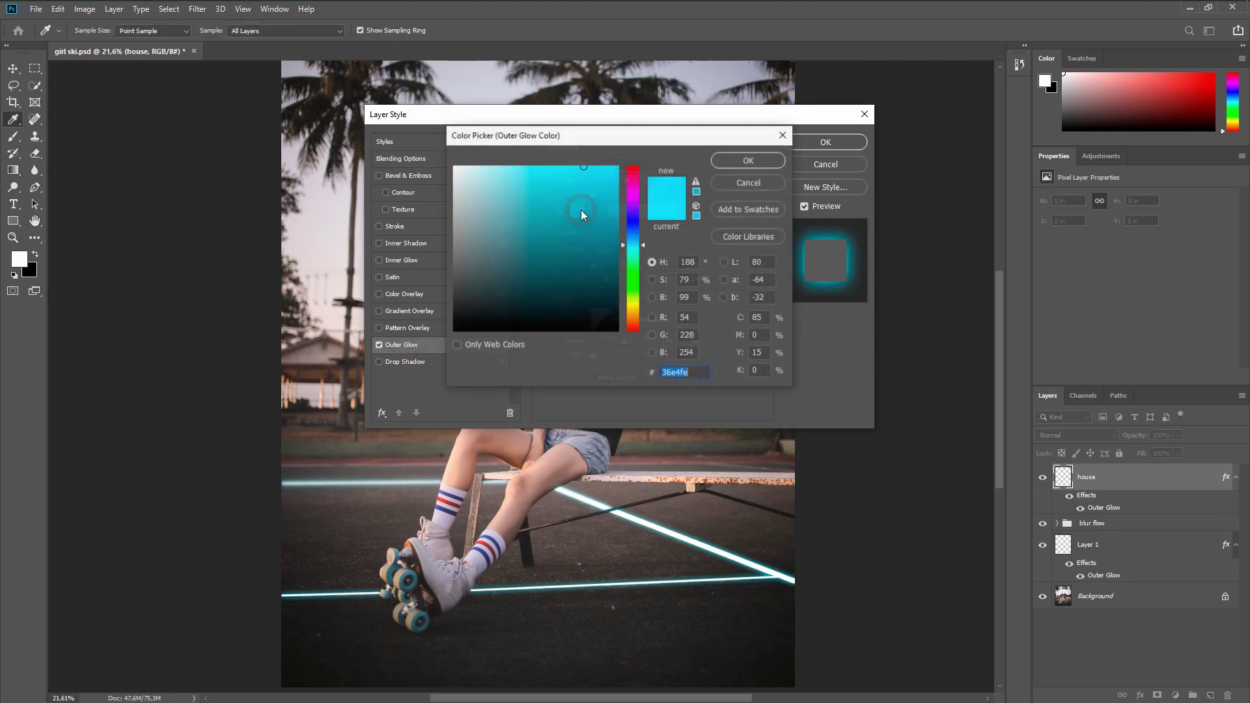
left_click_drag(630, 248, 629, 264)
left_click(749, 160)
left_click(826, 143)
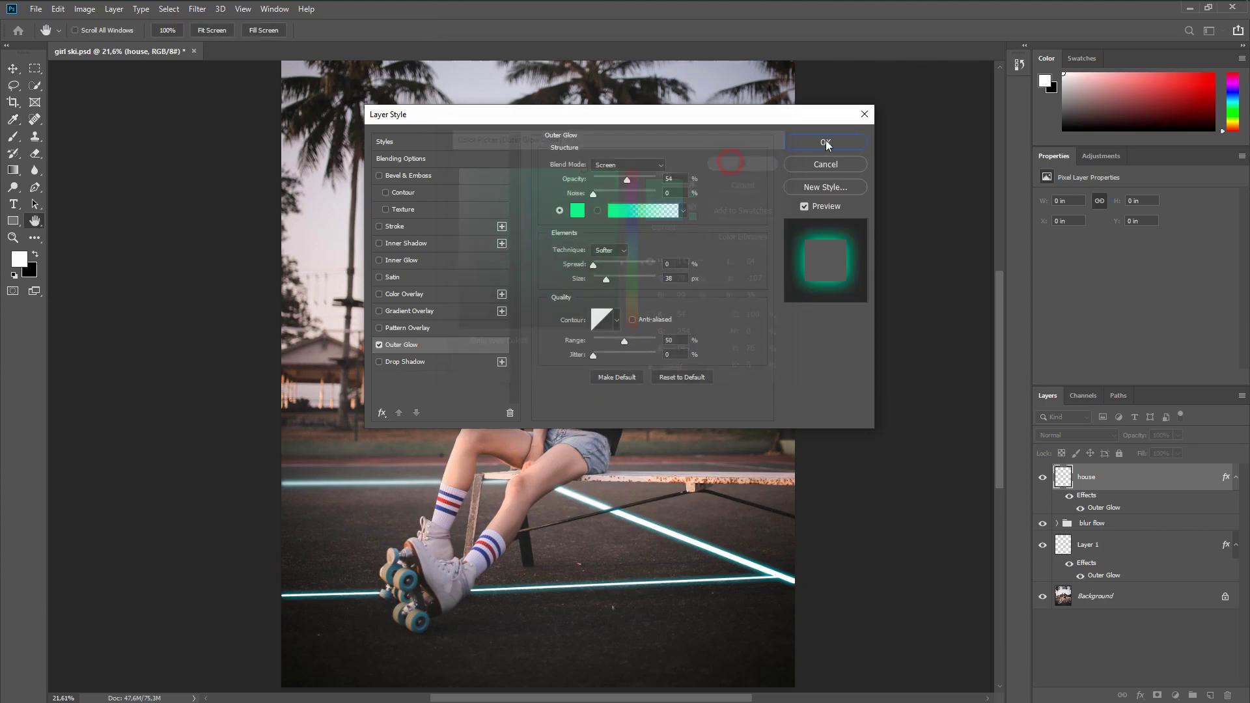
key("e")
Paint a straight line with a 15 px brush up the left slope of the large house's roof
scroll(318, 328, "up", 5)
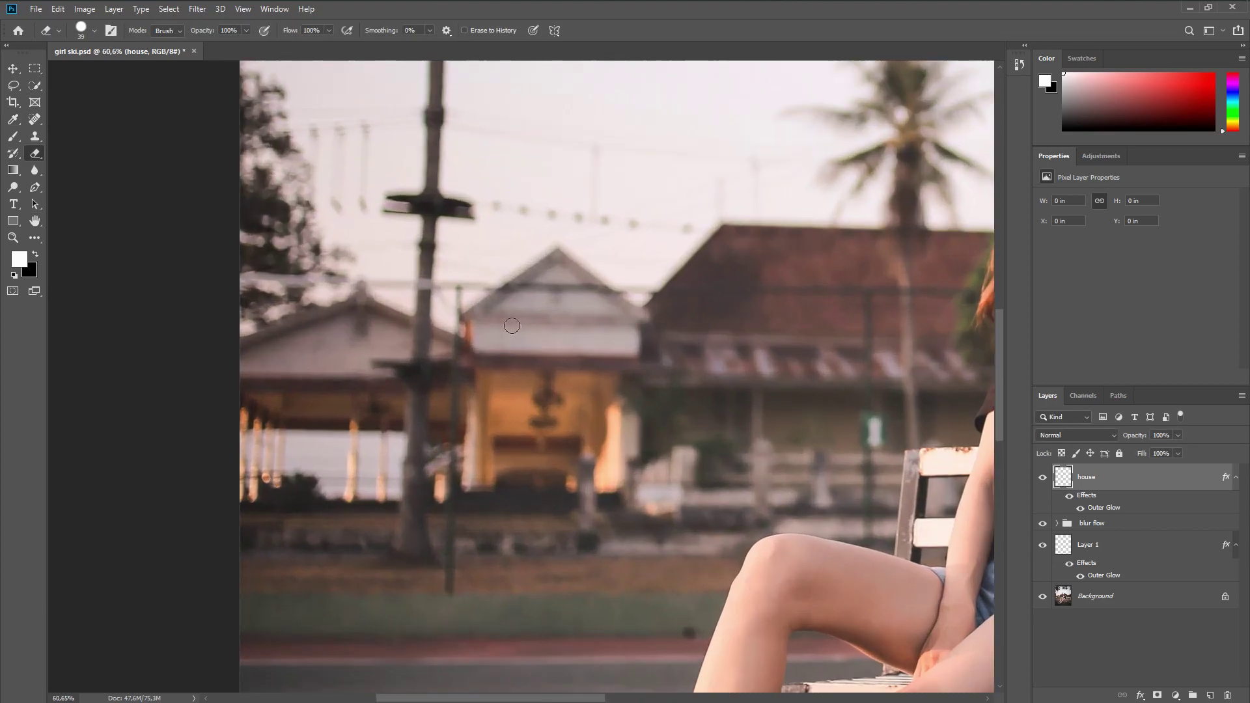
scroll(569, 340, "right", 5)
scroll(483, 358, "up", 2)
scroll(453, 357, "up", 3)
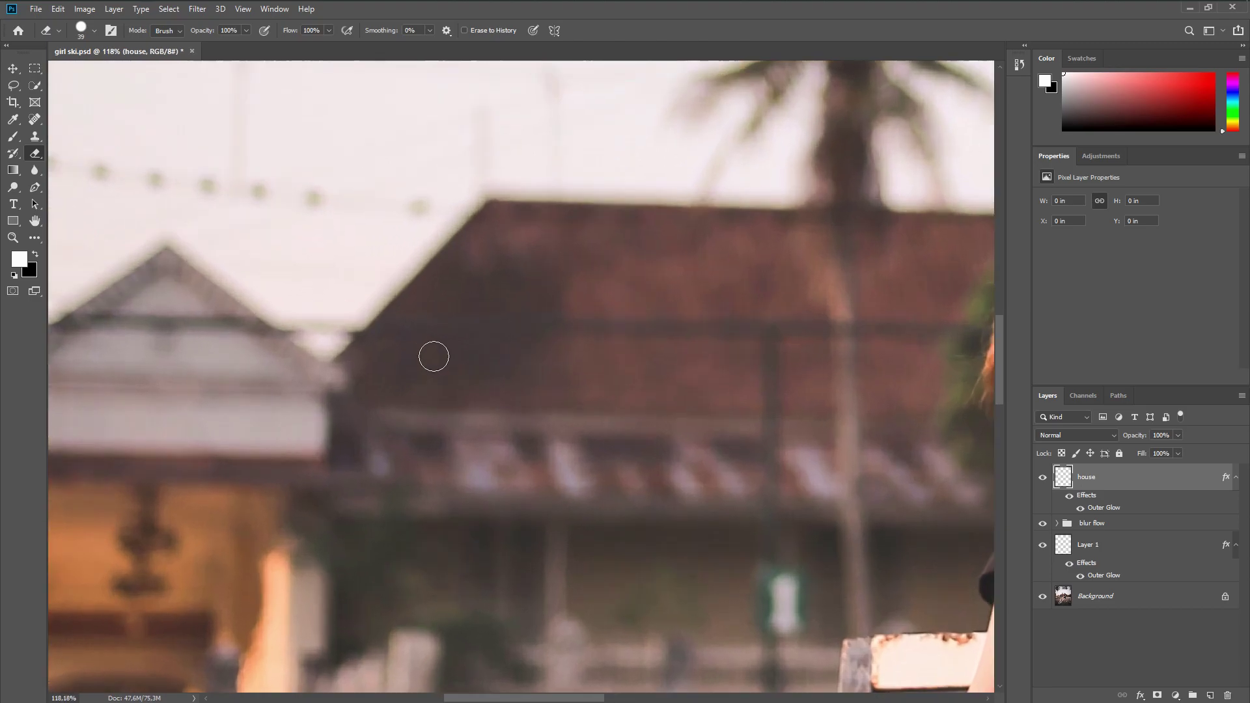
right_click(342, 354, "alt")
left_click_drag(330, 352, 331, 353)
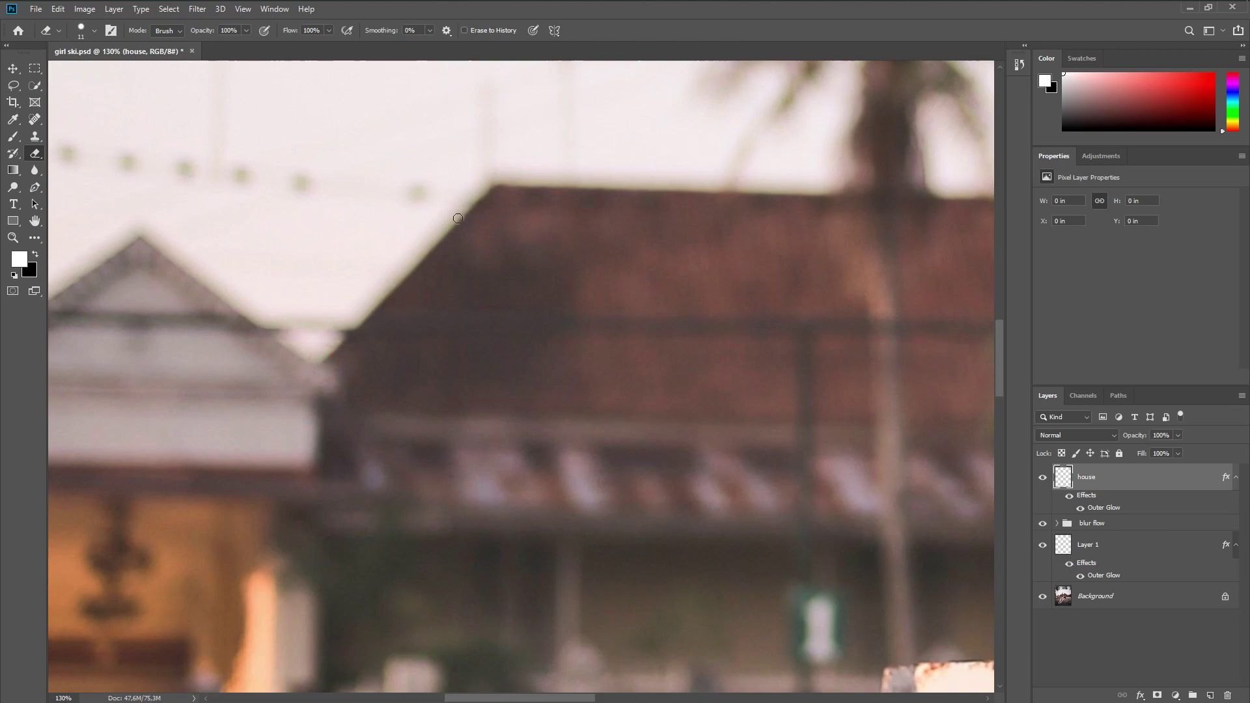
left_click(17, 139)
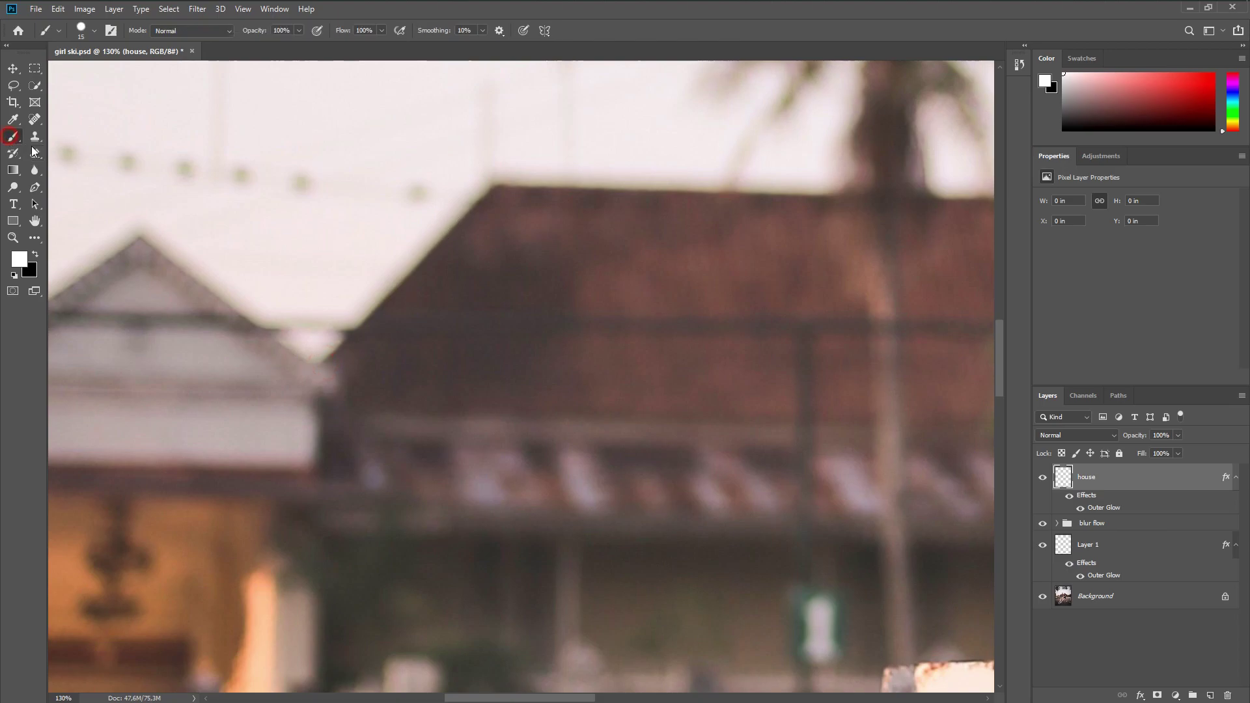
left_click(323, 362)
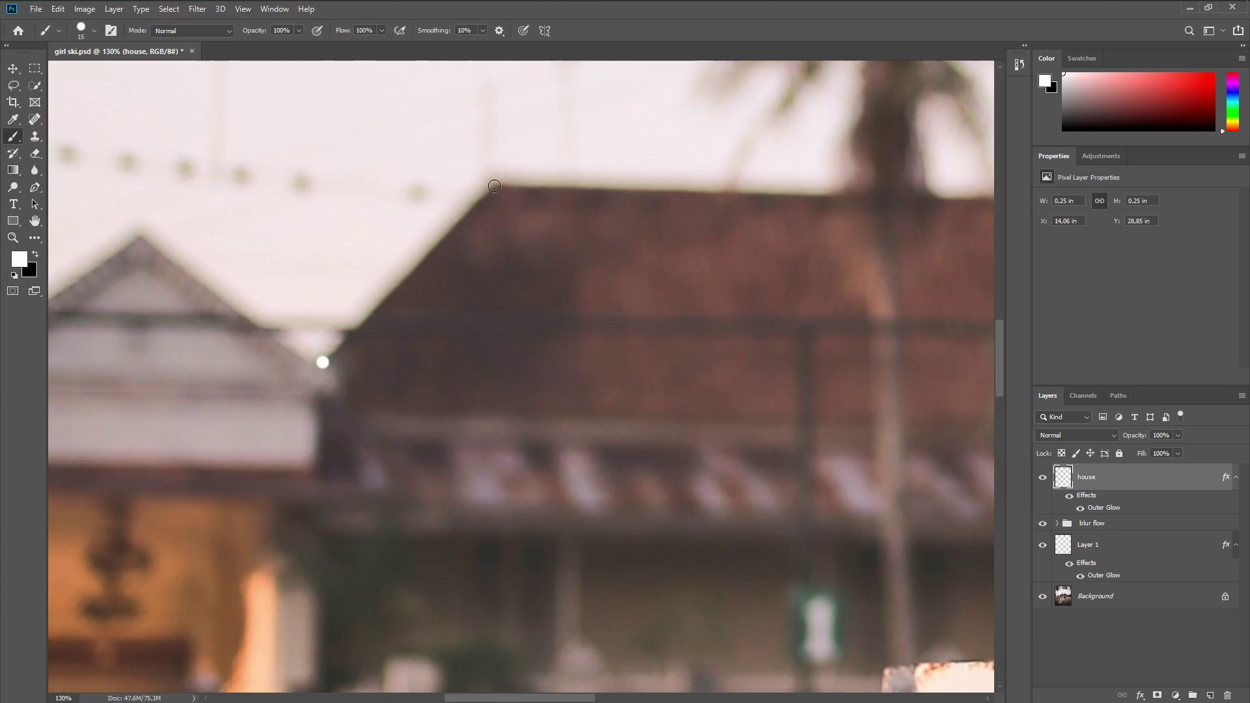
left_click(493, 187, "shift")
Extend the green glowing outline along the roof ridge up to the hair and add another straight segment to it
left_click_drag(745, 233, 475, 233)
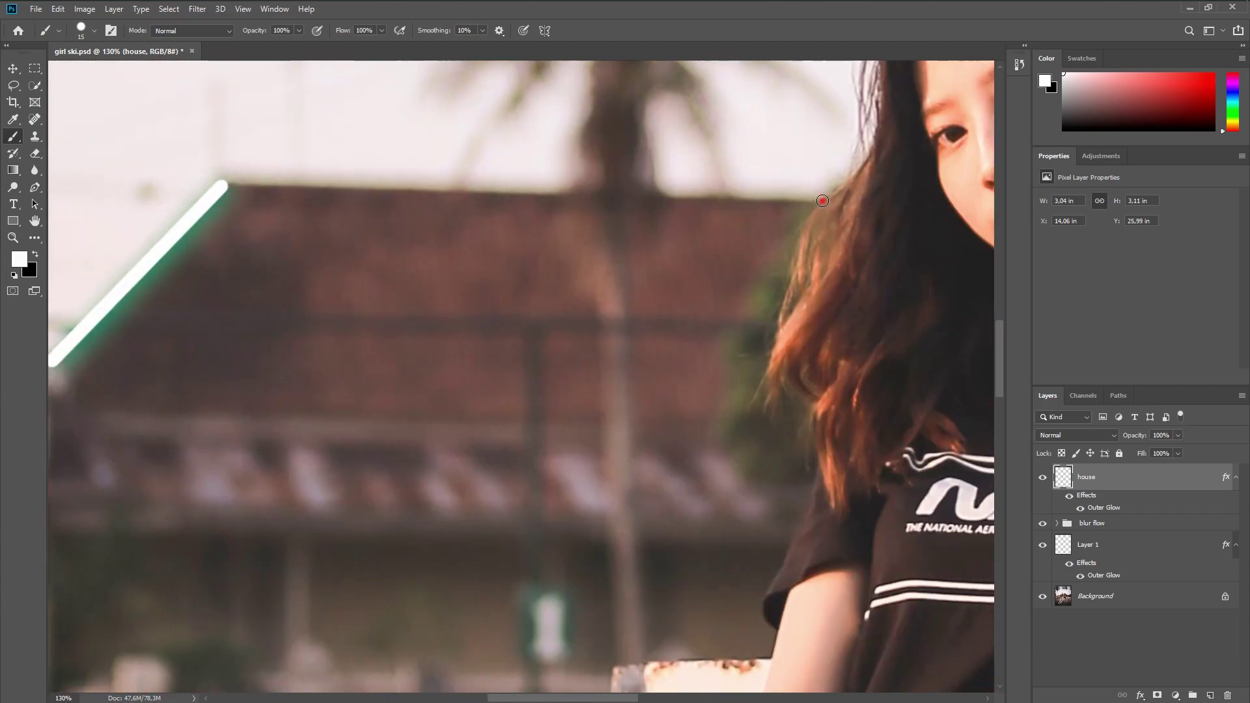
left_click(823, 201, "shift")
scroll(634, 315, "down", 8)
scroll(889, 297, "up", 8)
left_click(467, 271)
left_click(697, 274, "shift")
scroll(697, 280, "down", 8)
scroll(495, 309, "up", 6)
Add separate layers with different Outer Glow colours and trace the leftmost house's roof slope in a purple-pink glow
key("ctrl+j")
double_click(1121, 507)
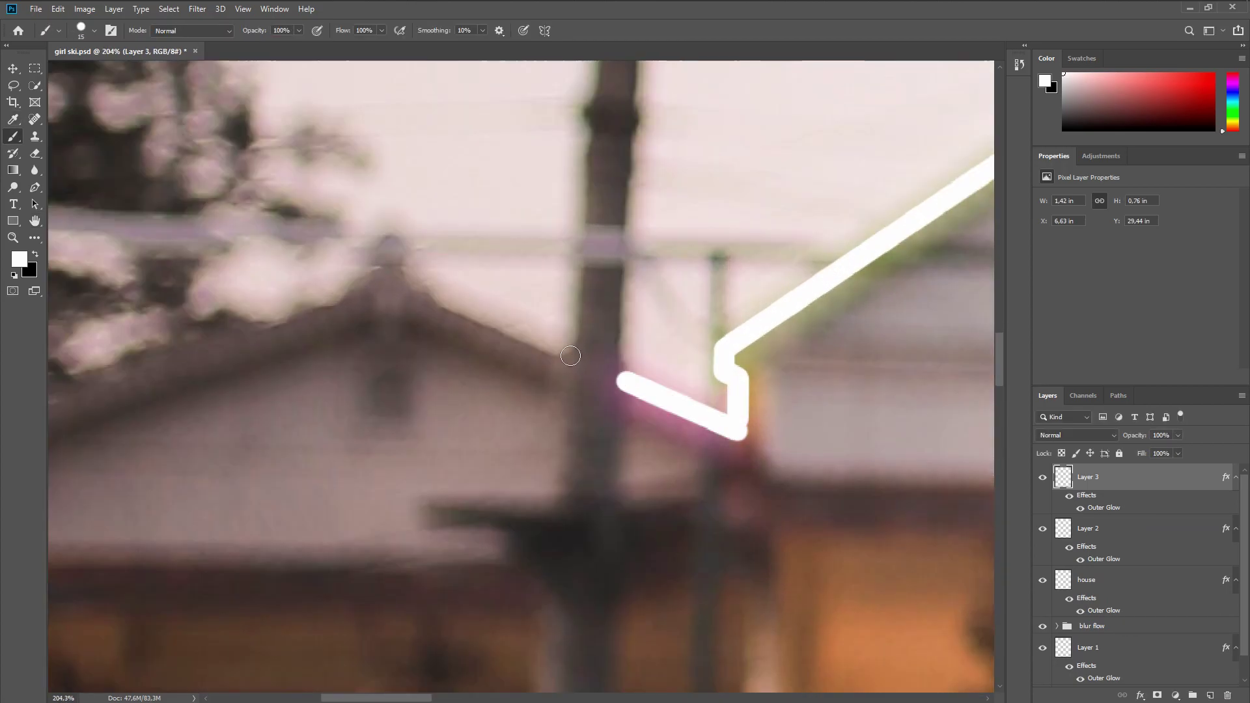
mouse_move(573, 358)
left_mouse_down()
mouse_move(434, 296)
mouse_move(381, 238)
left_mouse_up()
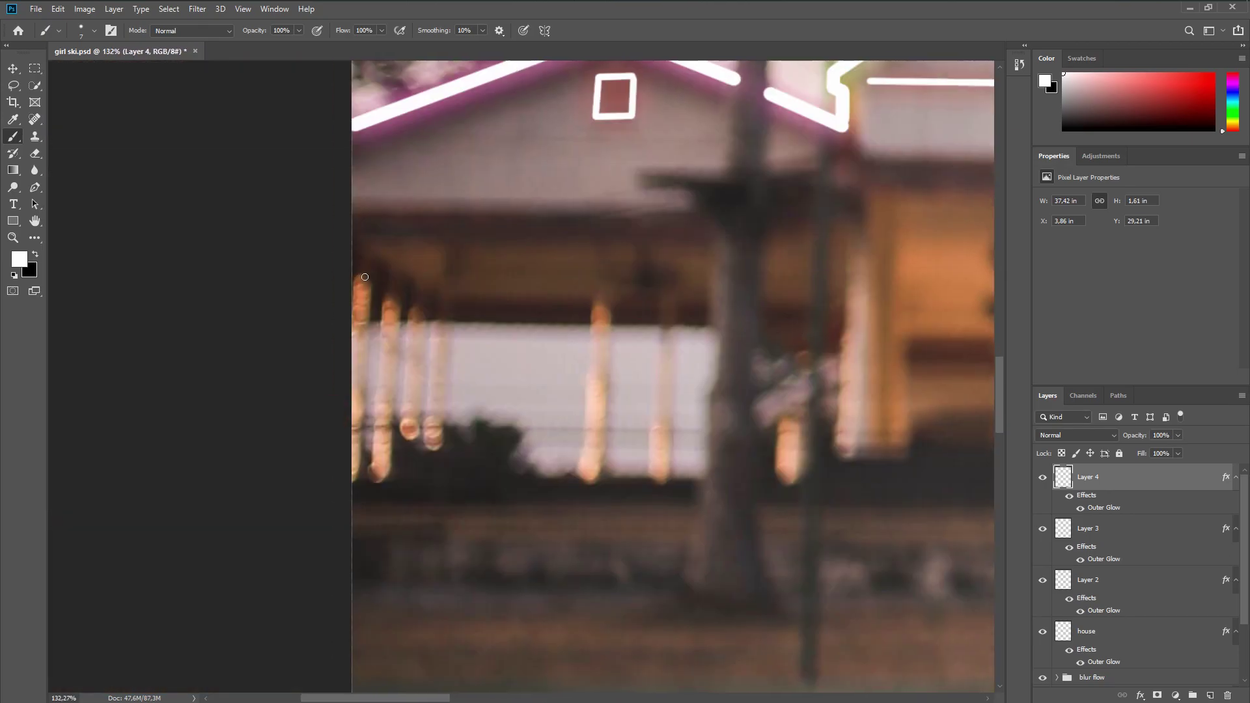
Paint thin glowing vertical lines over the lit porch posts of the leftmost house with a 7 px brush
left_click_drag(365, 278, 355, 477)
mouse_move(392, 282)
left_mouse_down()
mouse_move(377, 474)
mouse_move(410, 417)
left_mouse_up()
left_click_drag(446, 300, 436, 417)
left_click_drag(605, 300, 591, 473)
left_click_drag(666, 296, 658, 473)
scroll(659, 455, "down", 10)
scroll(371, 397, "up", 5)
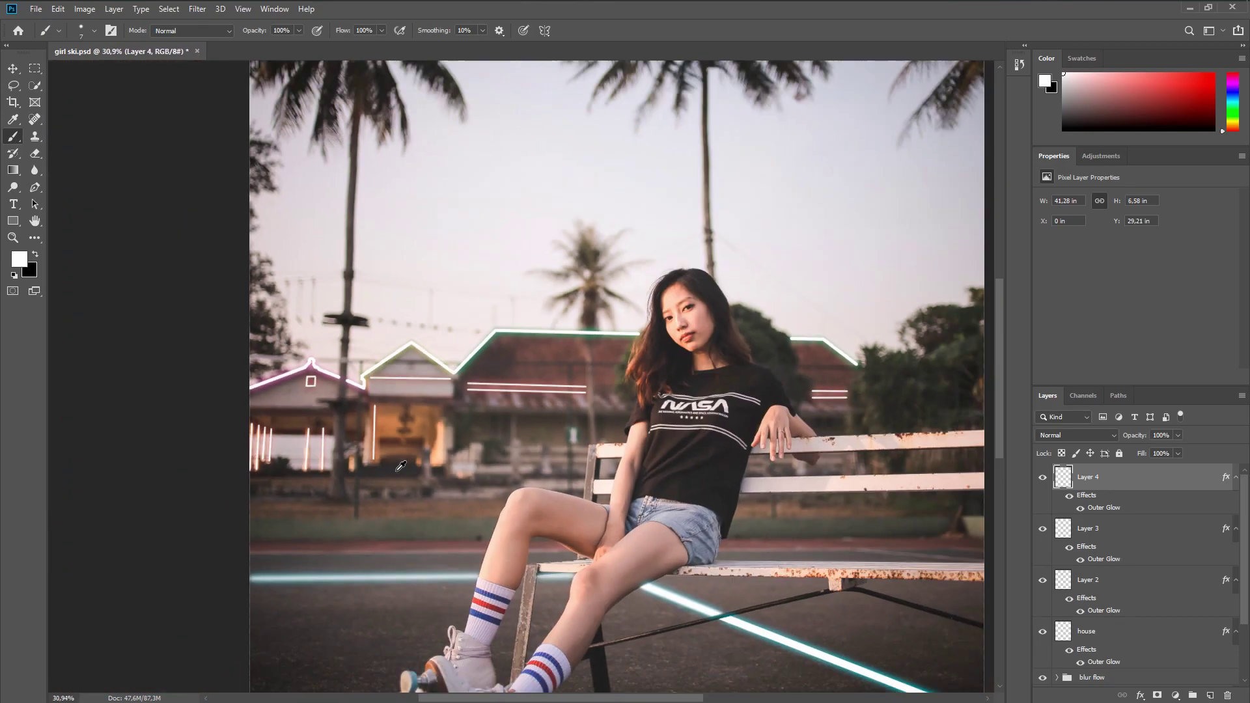
scroll(400, 466, "down", 3)
scroll(443, 459, "up", 1)
scroll(1129, 531, "down", 1)
scroll(1129, 531, "up", 1)
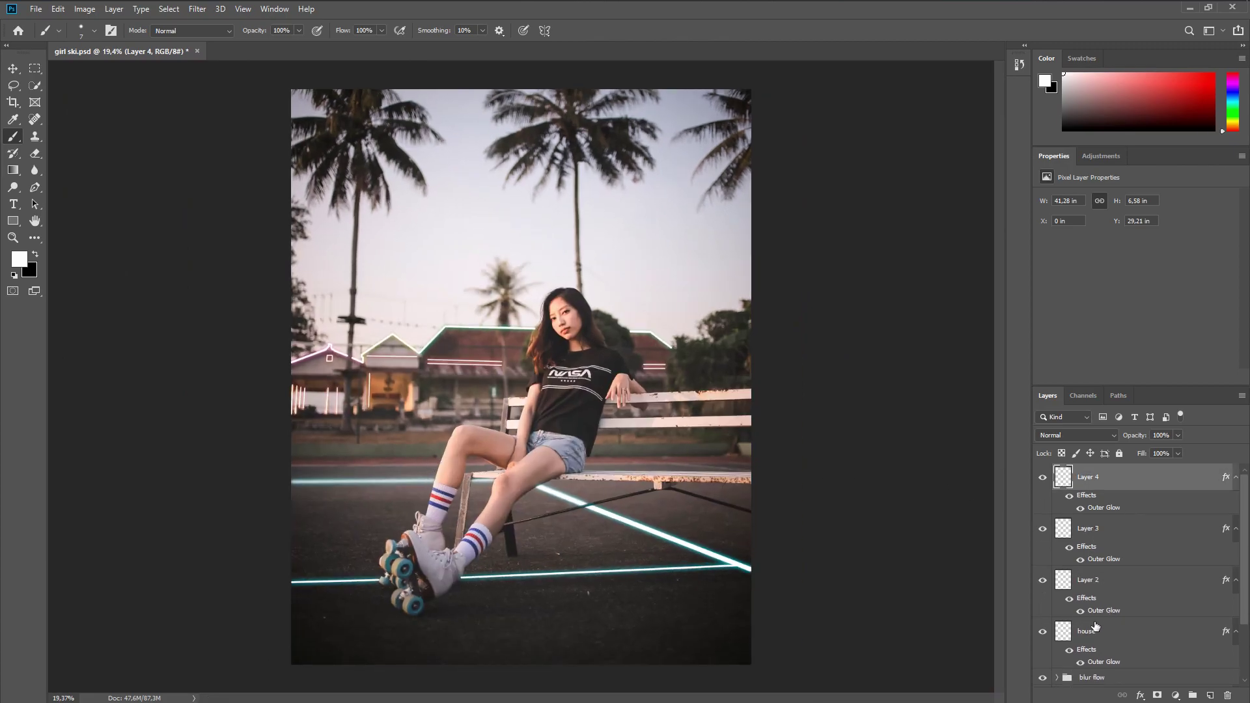
Group the house outline layers from house to Layer 4 and convert the group to a smart object
left_click(1095, 630, "shift")
left_click_drag(1095, 630, 1192, 696)
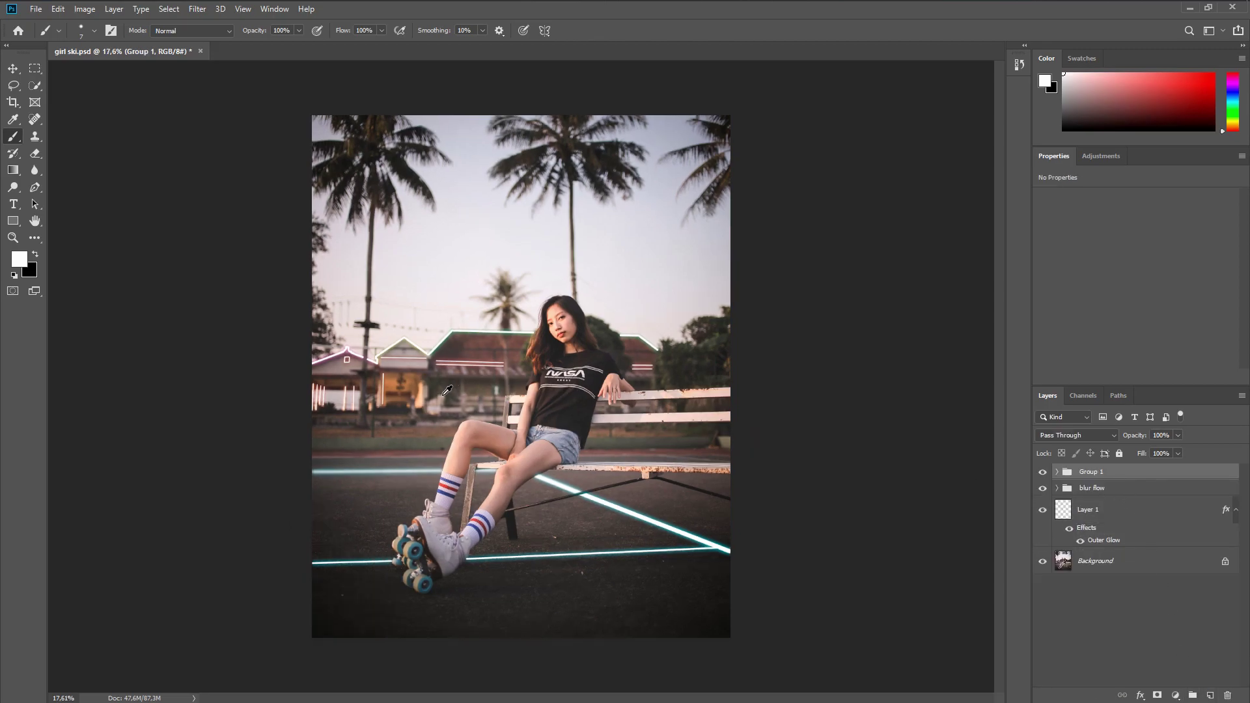
scroll(447, 391, "up", 1)
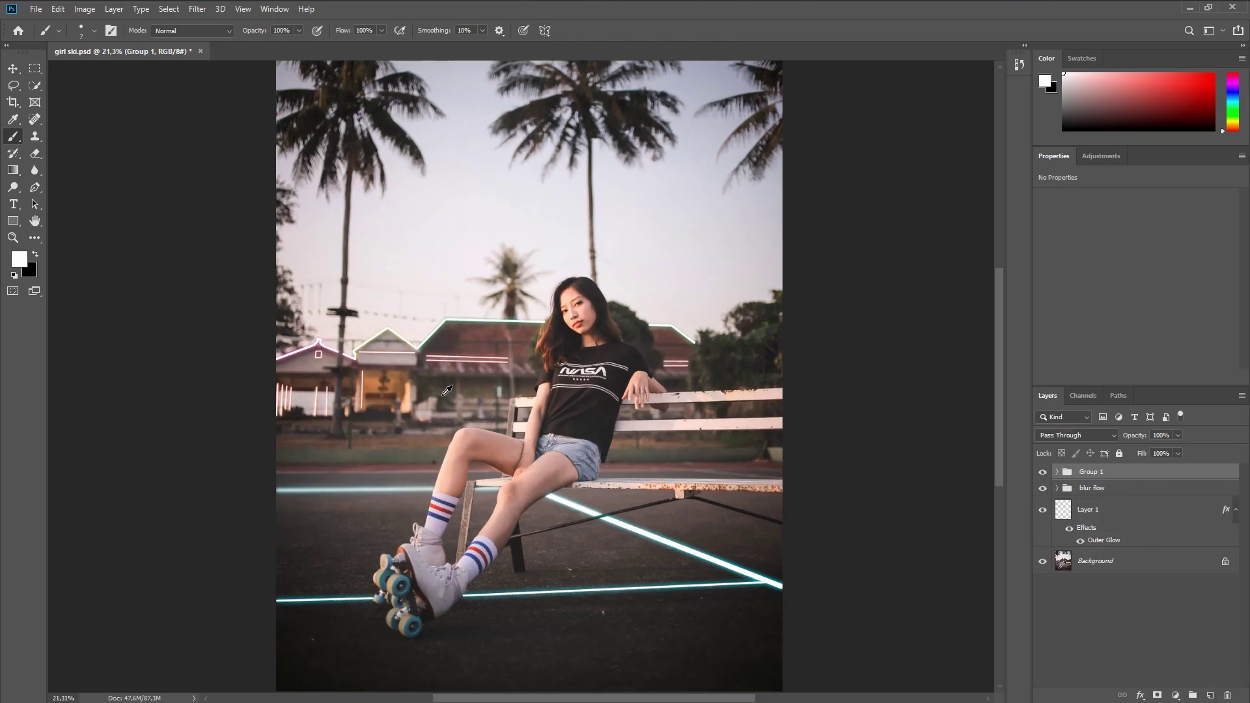
right_click(1178, 480)
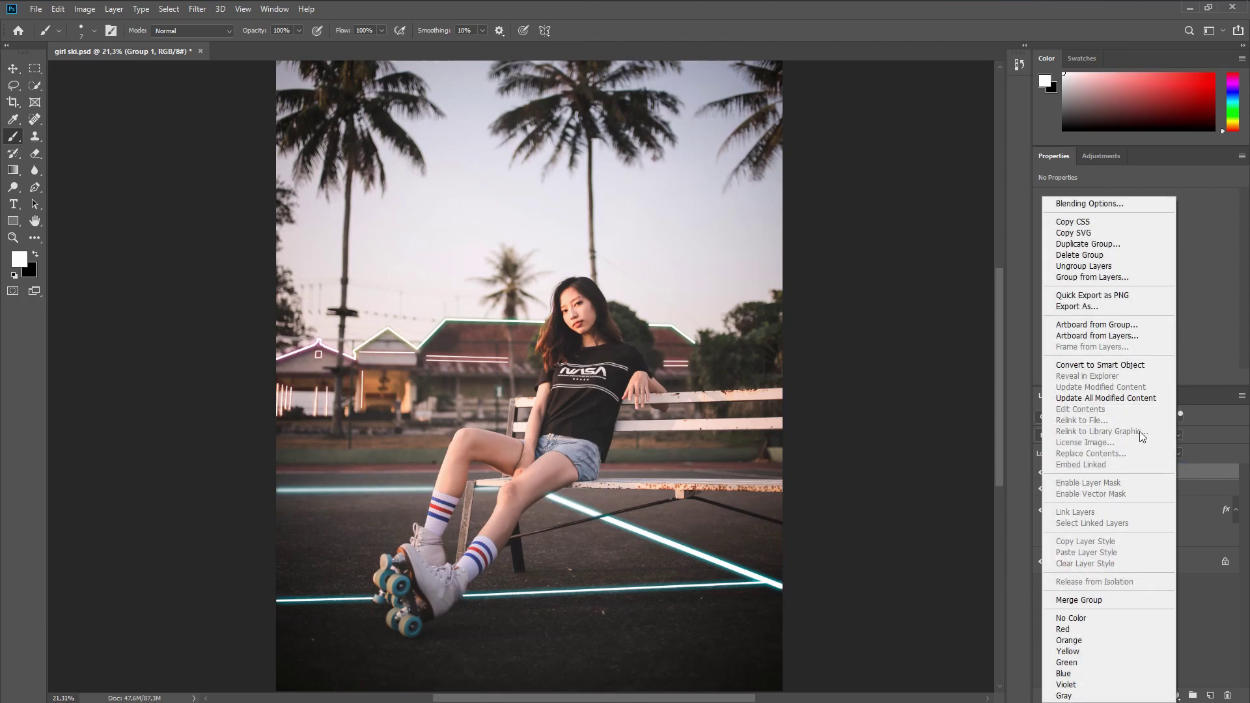
left_click(1105, 366)
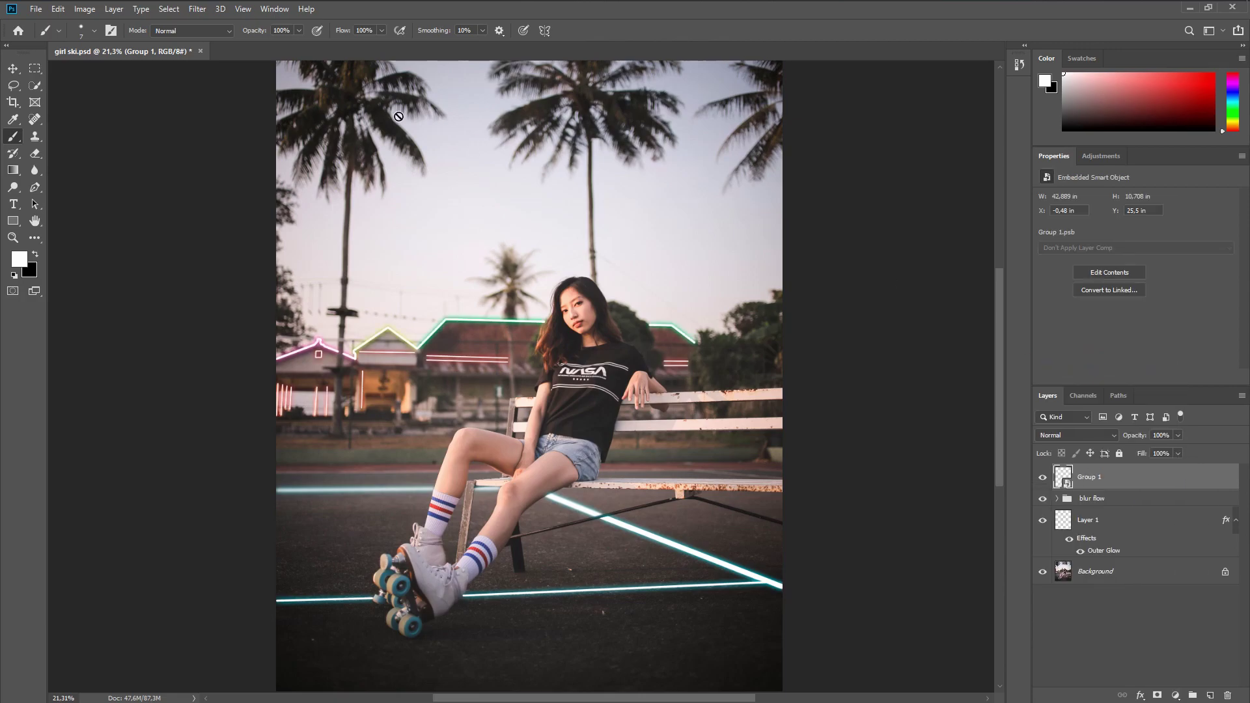
Apply a Gaussian Blur with a 9.8 pixel radius to the house outlines smart object
left_click(197, 9)
mouse_move(215, 157)
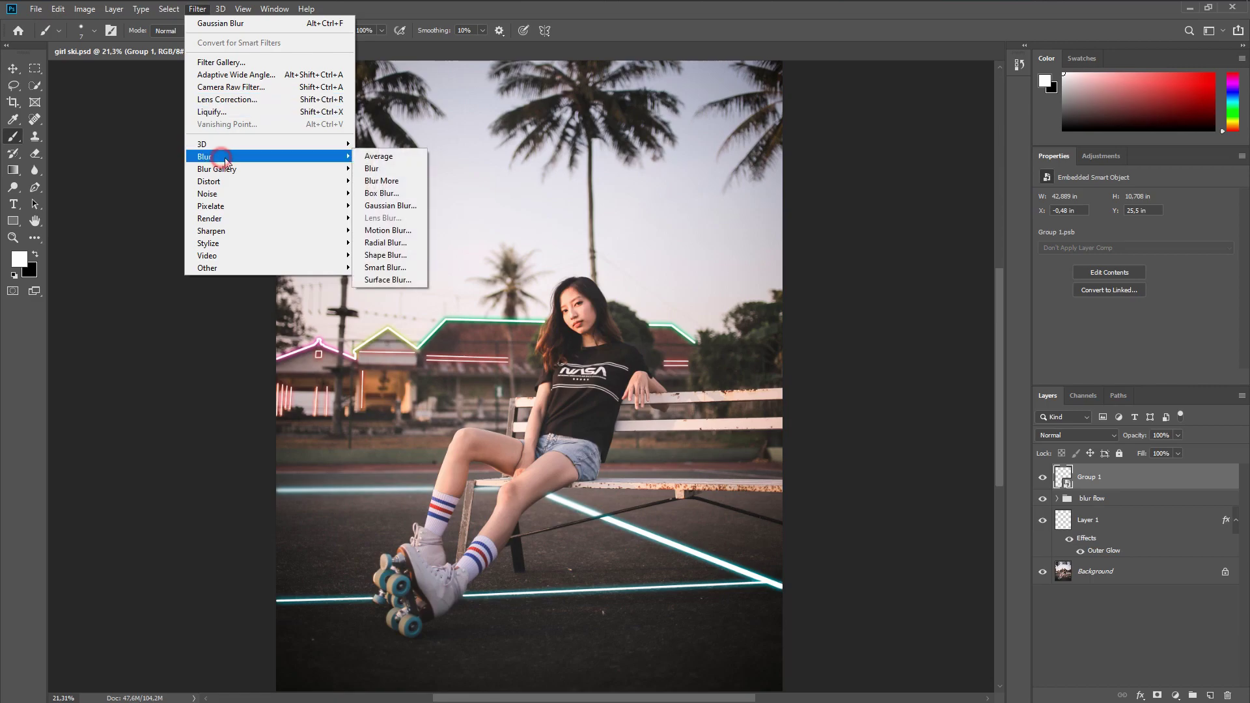
left_click(391, 207)
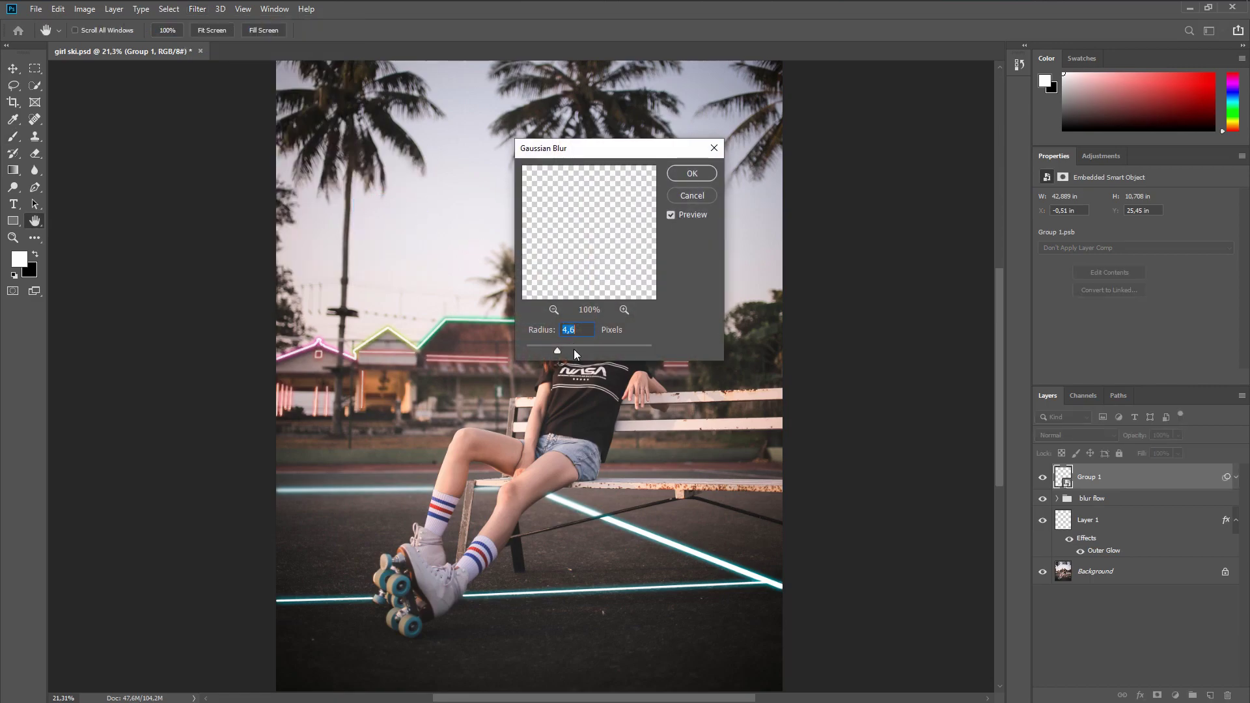
left_click(576, 350)
left_click_drag(580, 345, 575, 350)
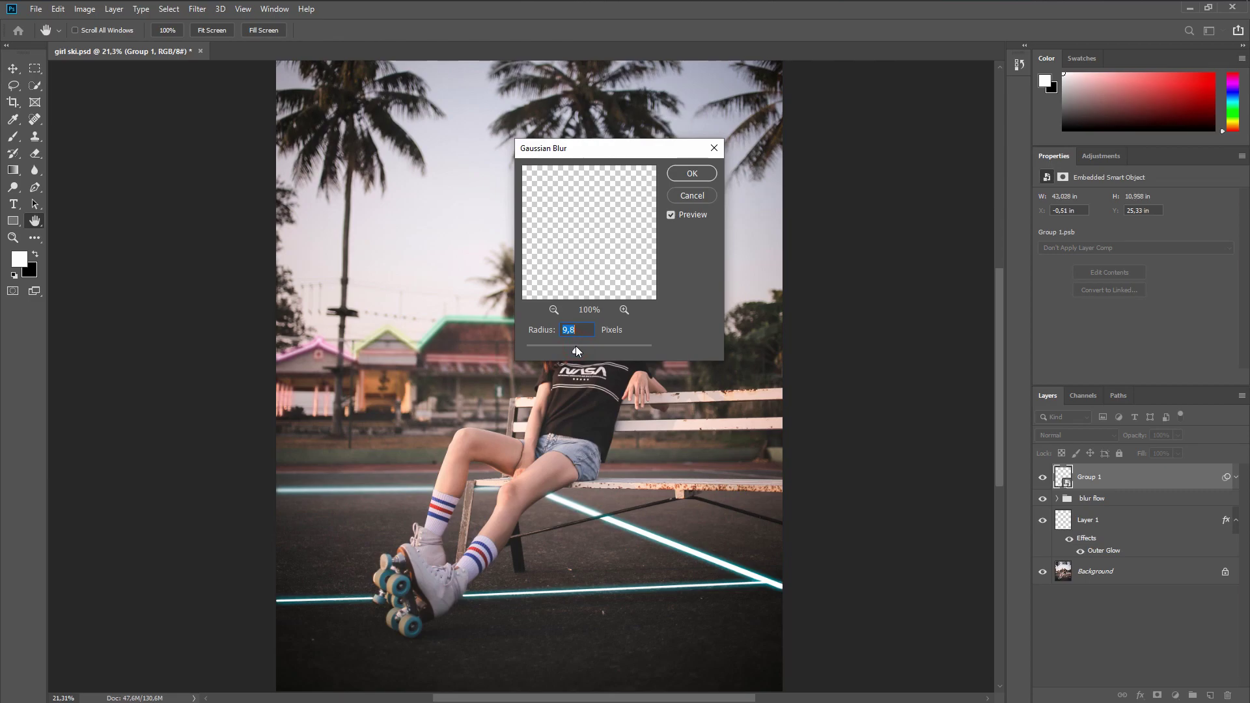
left_click(690, 173)
key("b")
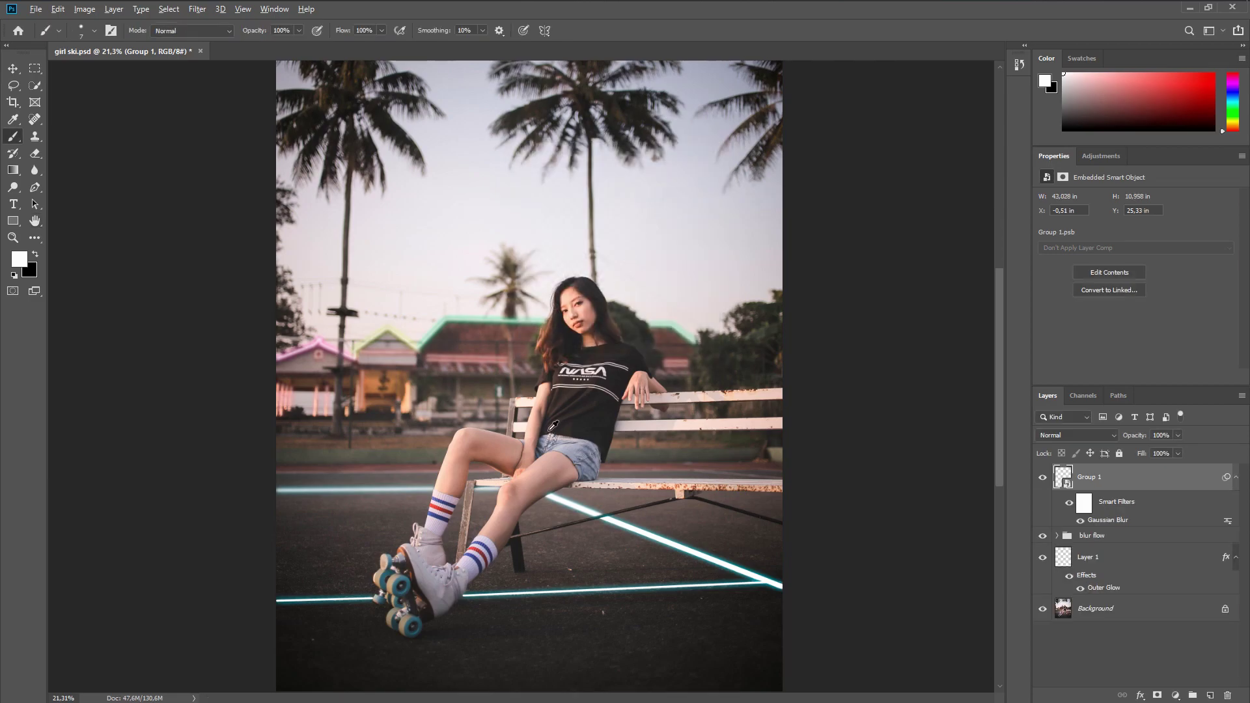
scroll(542, 430, "down", 1)
scroll(542, 430, "up", 1)
scroll(527, 435, "down", 1)
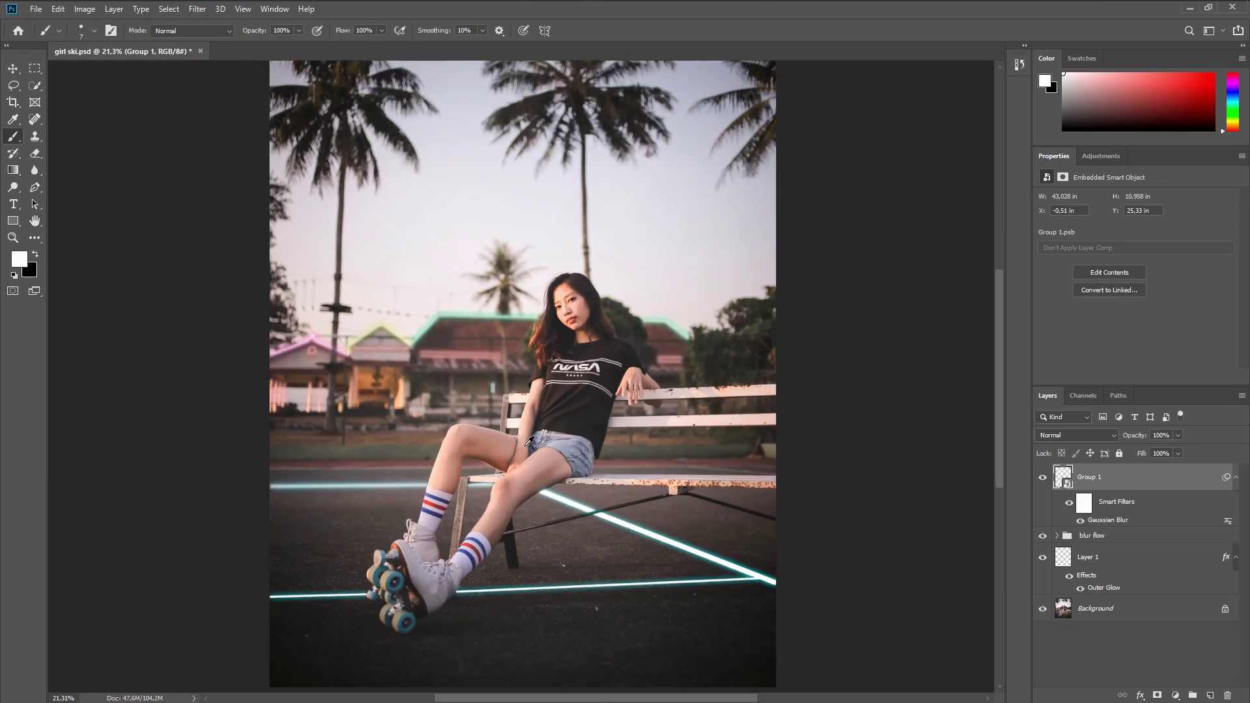
Duplicate the Background layer and clip a Color Lookup adjustment with the Moonlight.3DL LUT to the copy
left_click(1116, 616)
left_click_drag(1143, 610, 1209, 695)
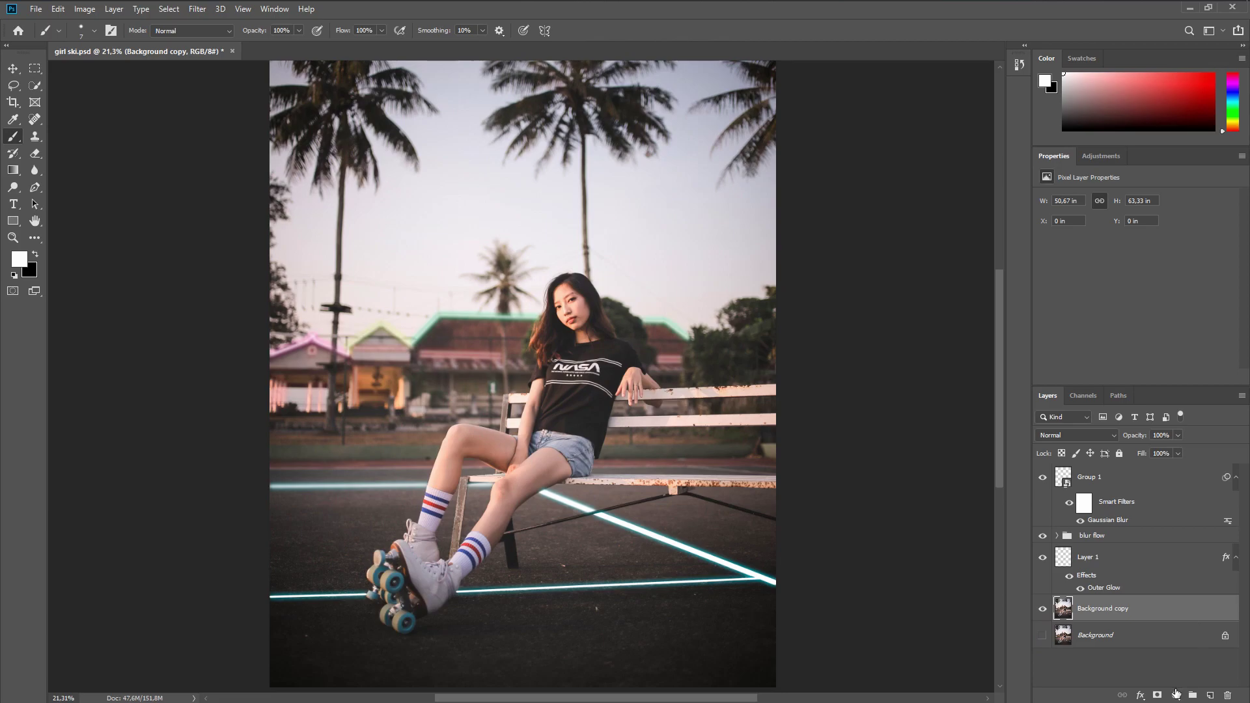
left_click(1176, 693)
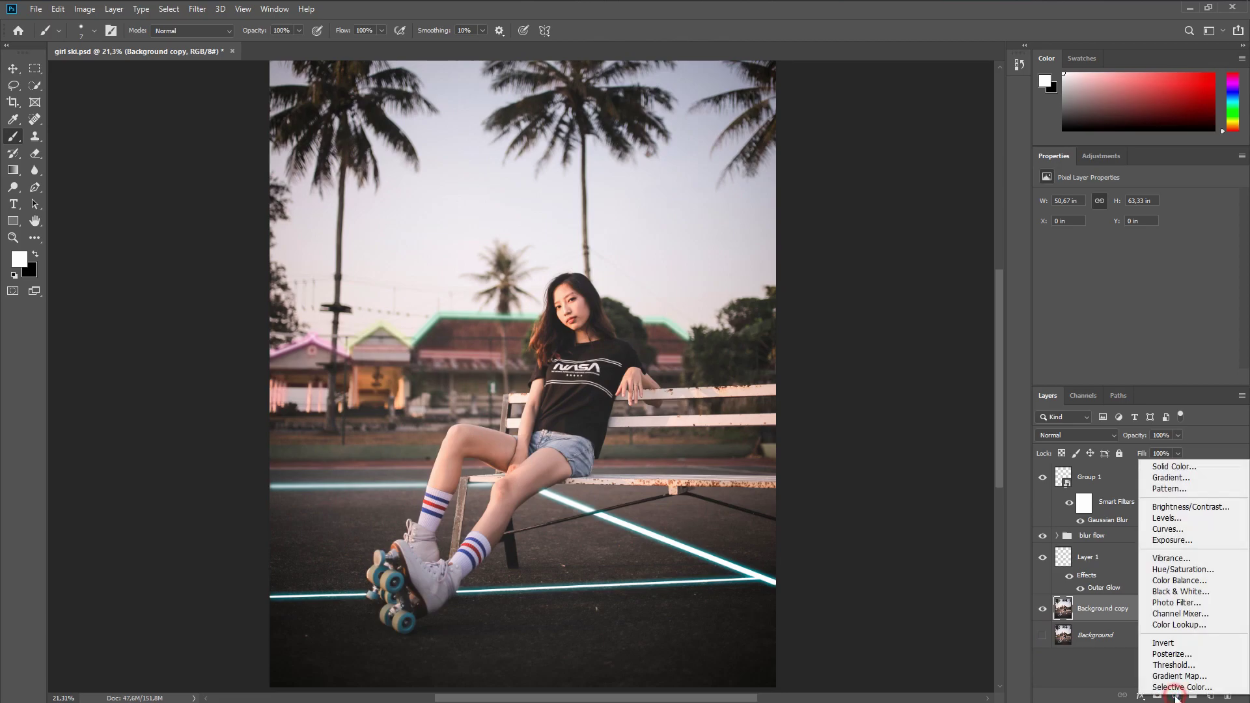
left_click(1179, 626)
left_click(1128, 199)
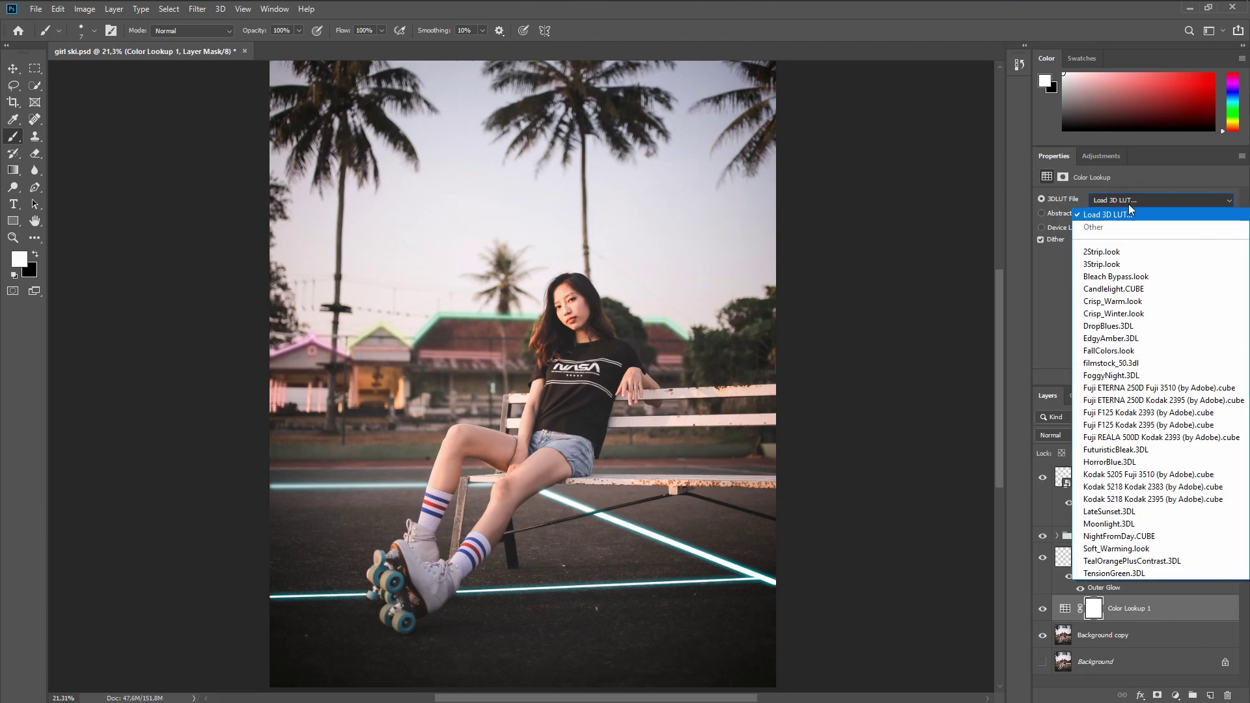
left_click(1134, 523)
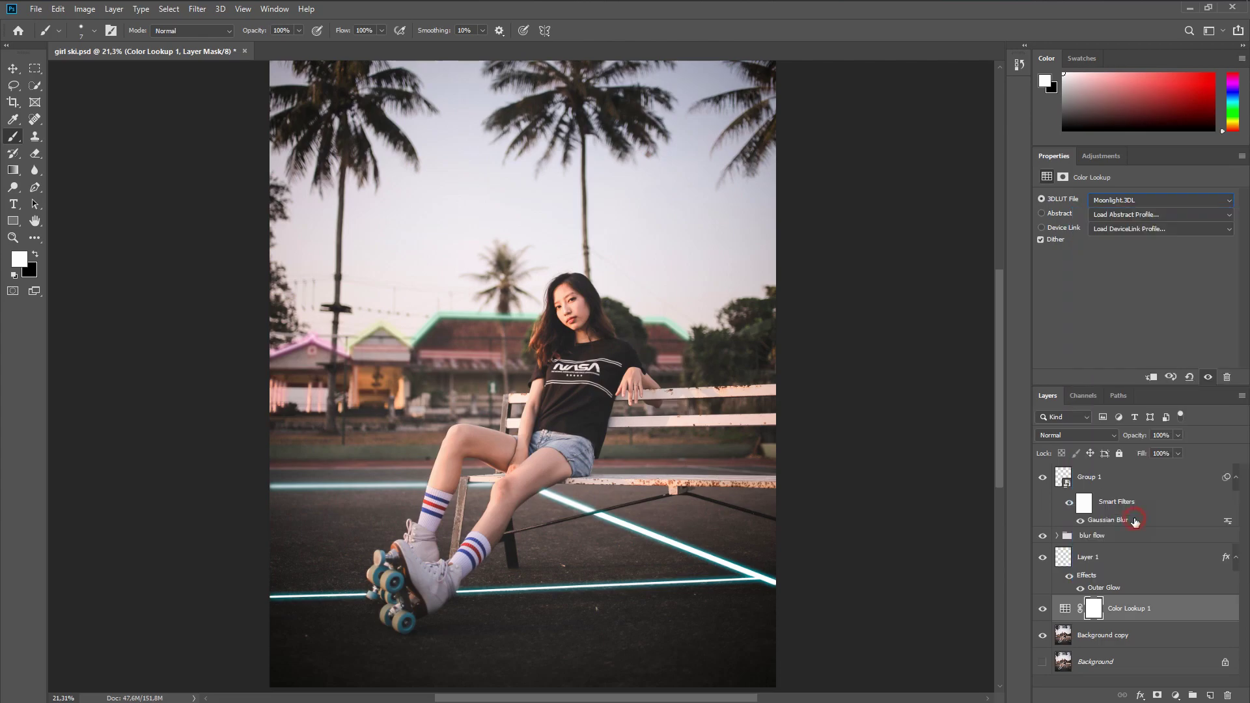
left_click(1139, 619, "alt")
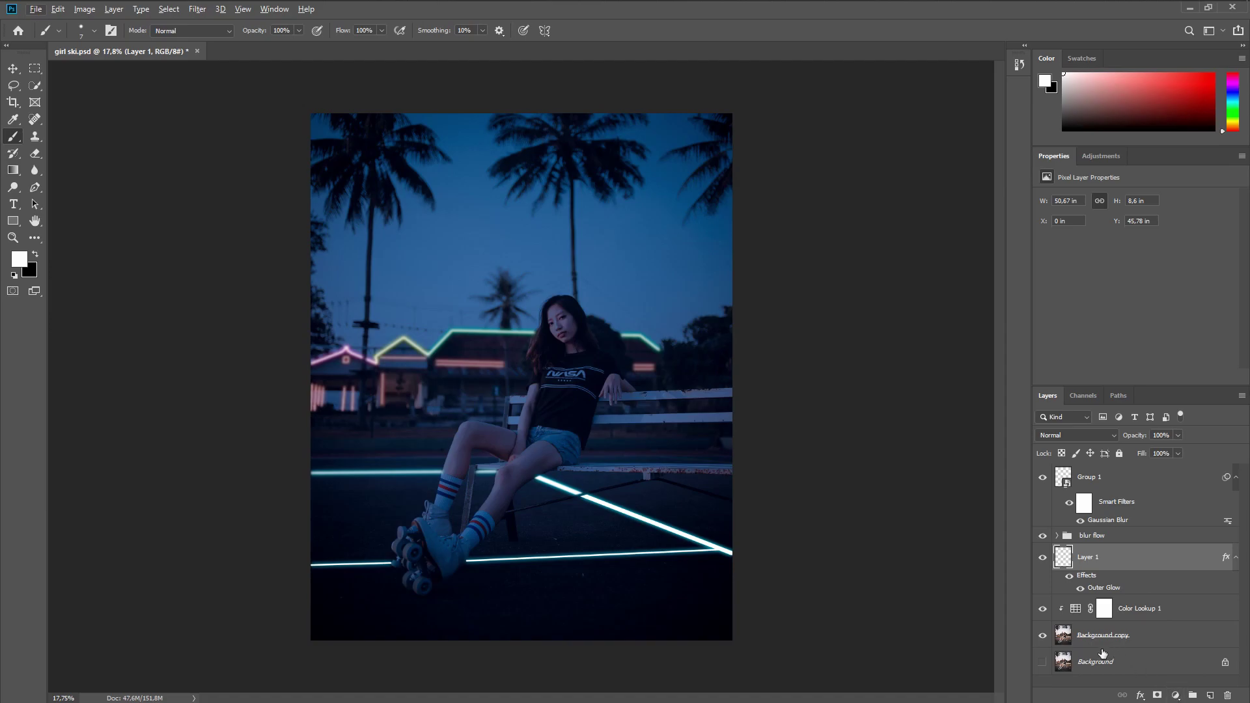
Hide the Color Lookup adjustment and add a new empty layer above Group 1 for the sock stripes
left_click(1043, 609)
scroll(528, 540, "up", 10)
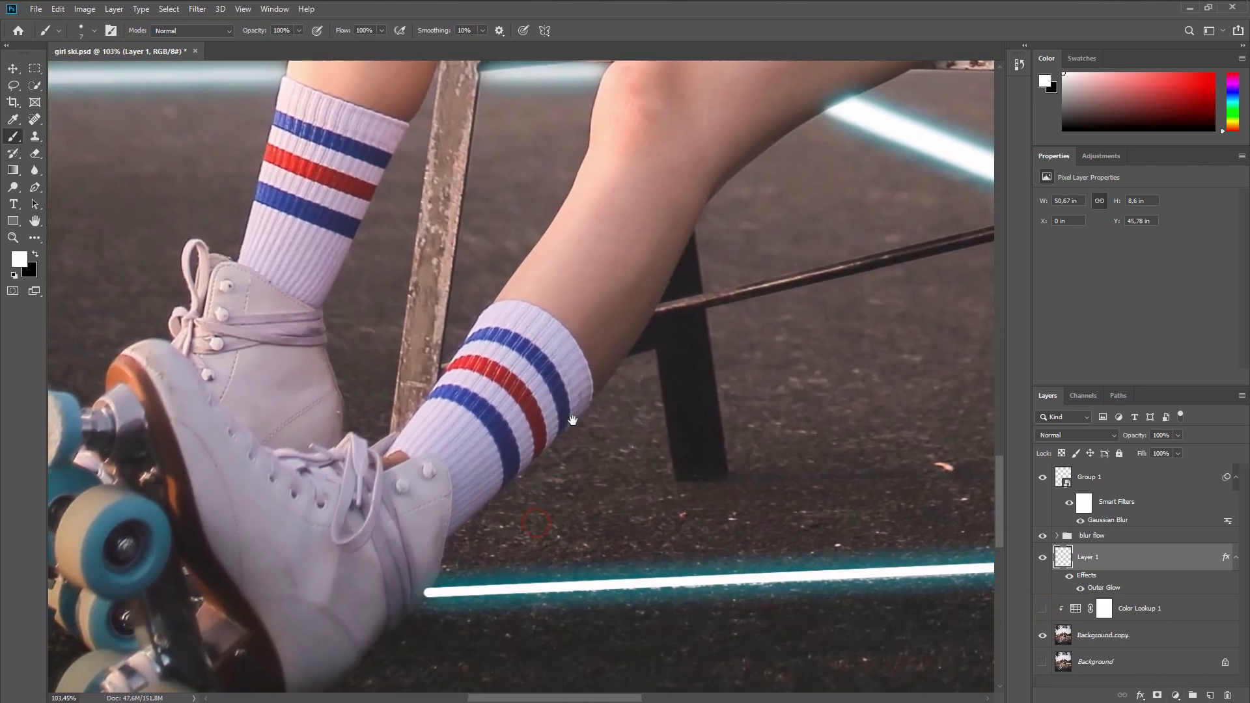
left_click_drag(572, 420, 708, 469)
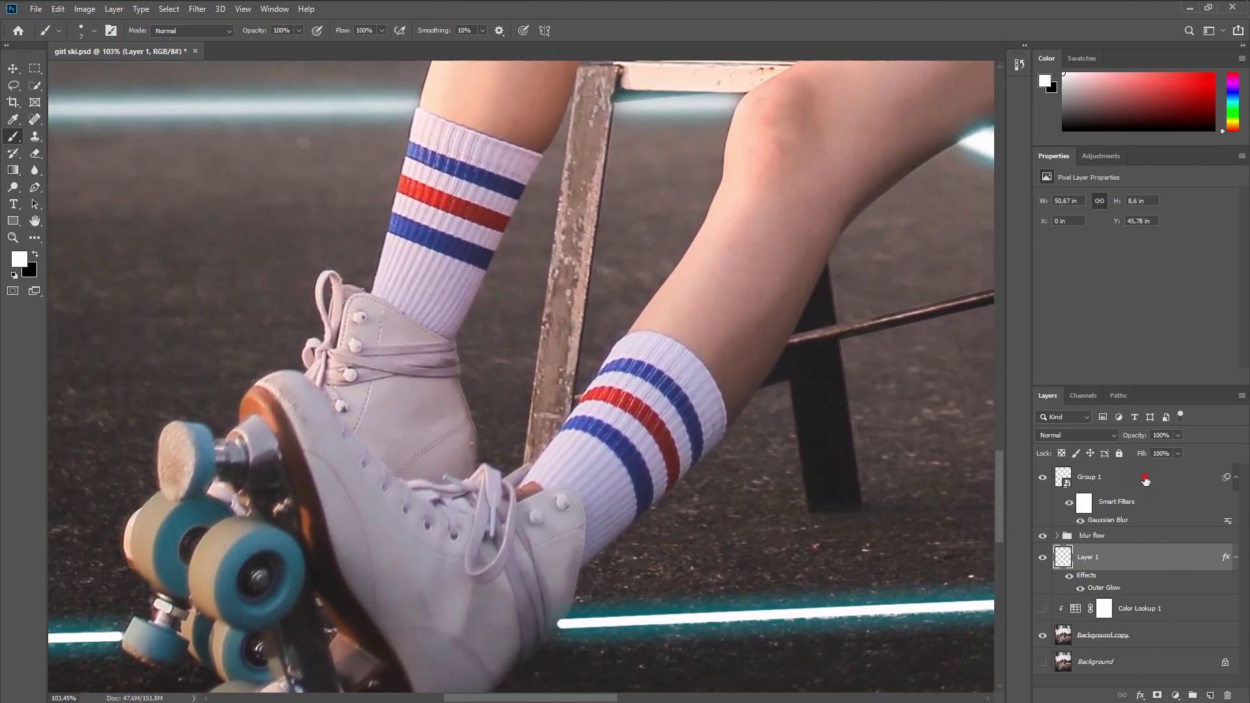
left_click(1145, 480)
left_click(1209, 695)
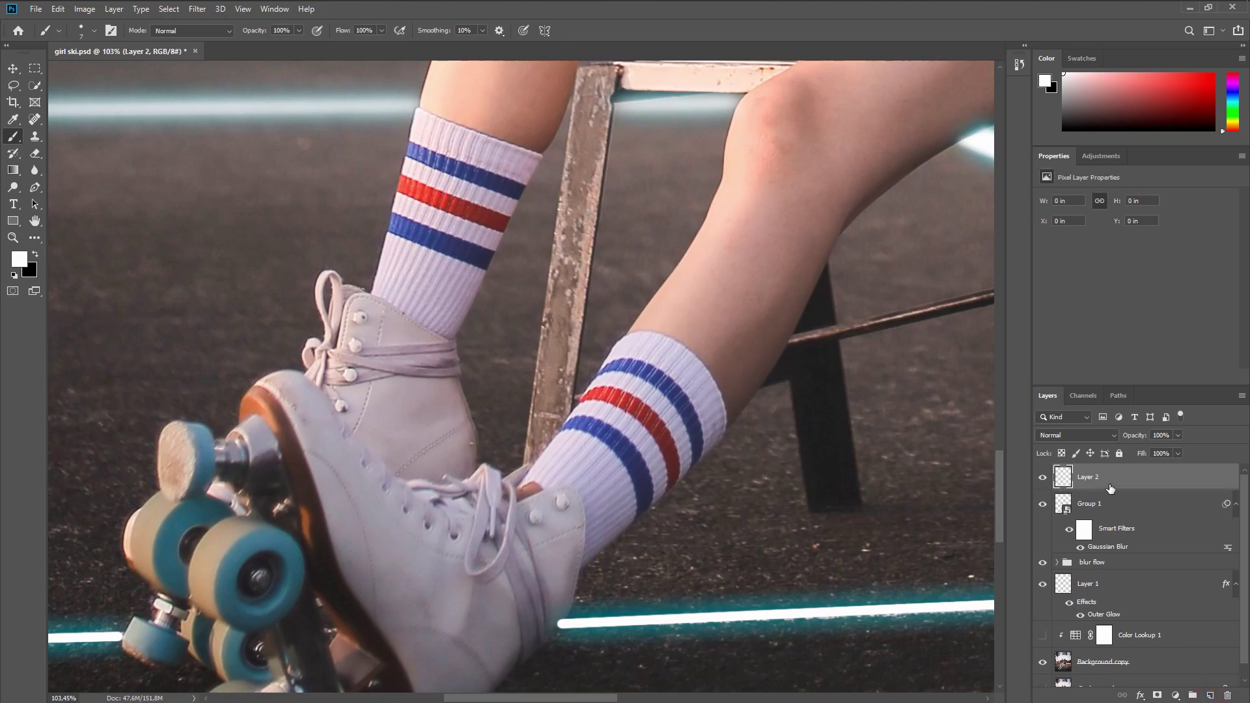
Give the new layer an Outer Glow in pure red
double_click(1197, 485)
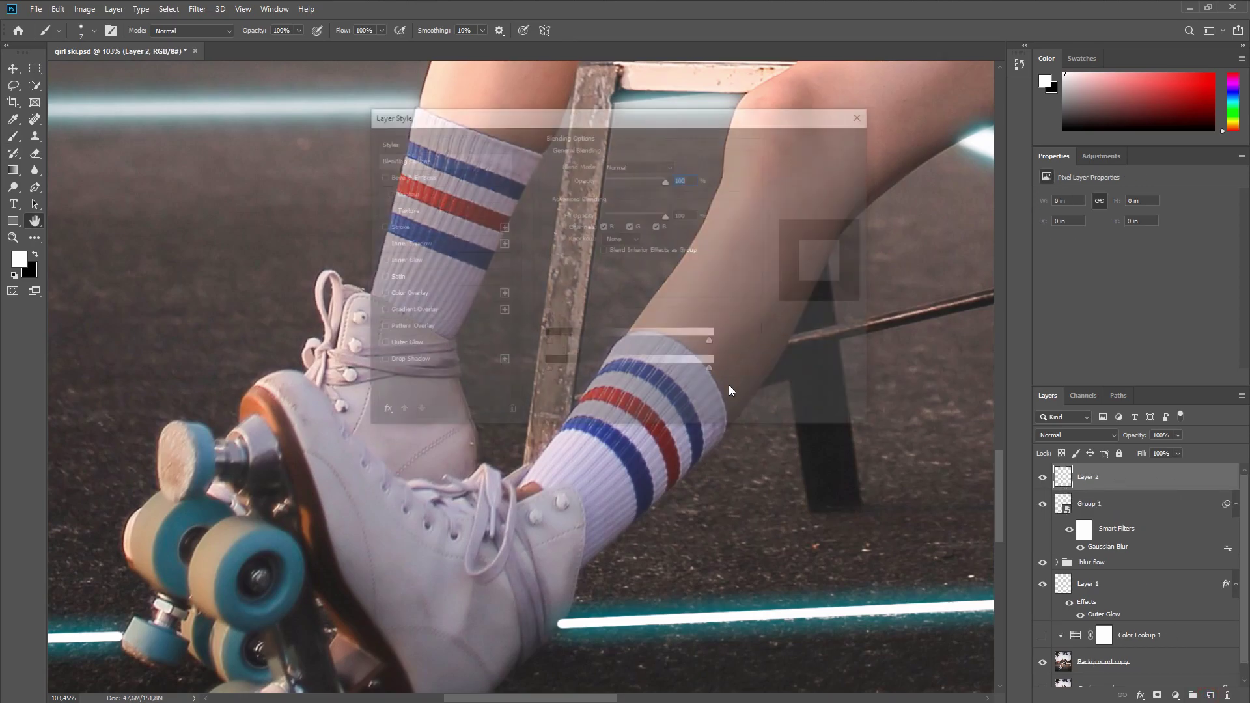
left_click(432, 345)
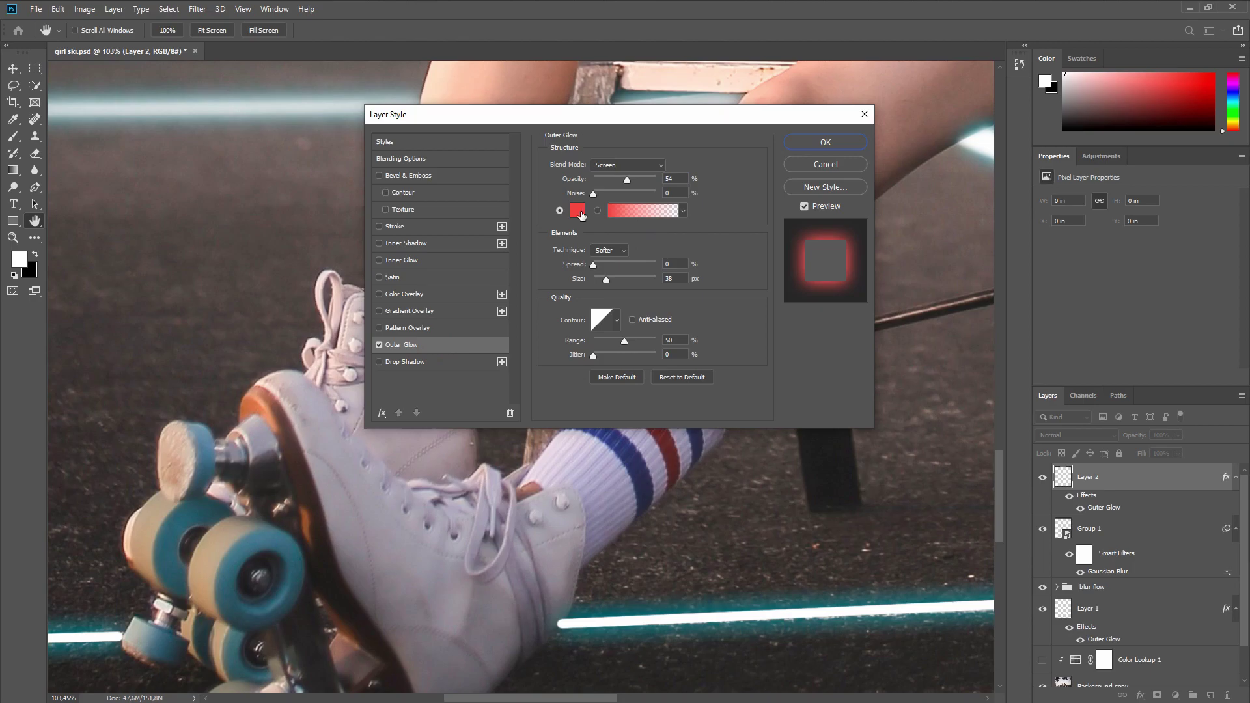
left_click_drag(625, 119, 982, 135)
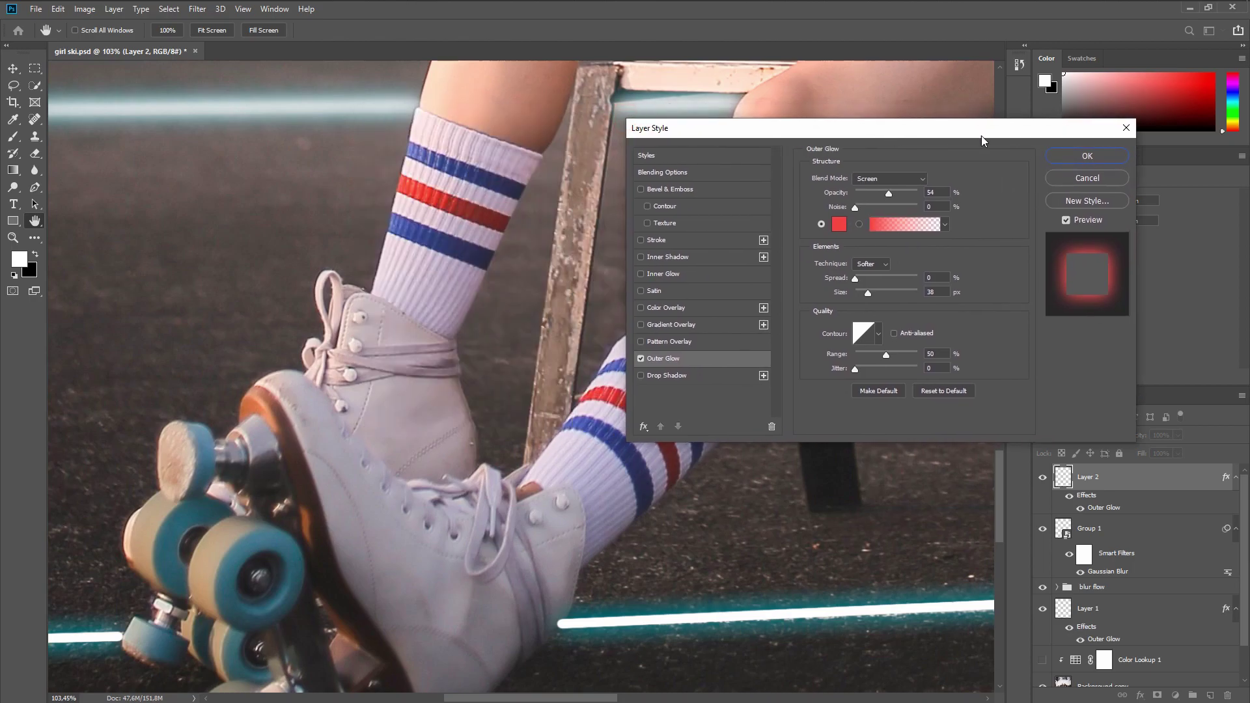
left_click(837, 224)
left_click(592, 184)
left_click(755, 161)
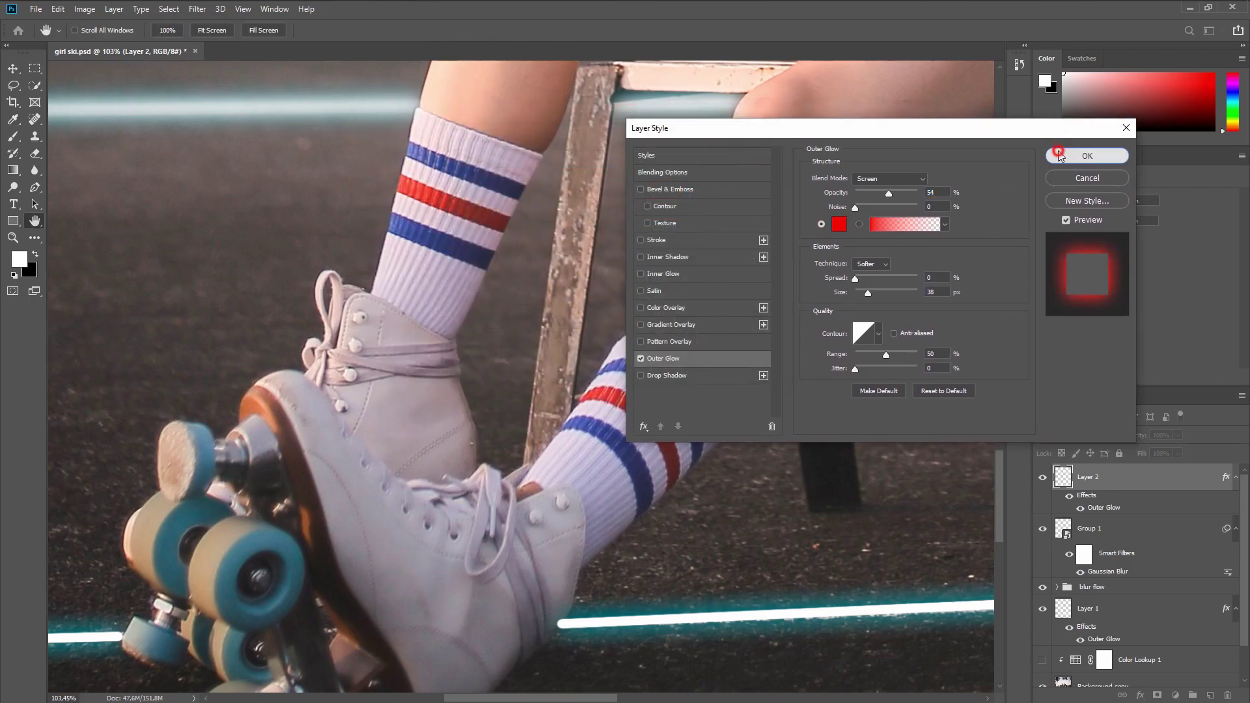
left_click(1059, 155)
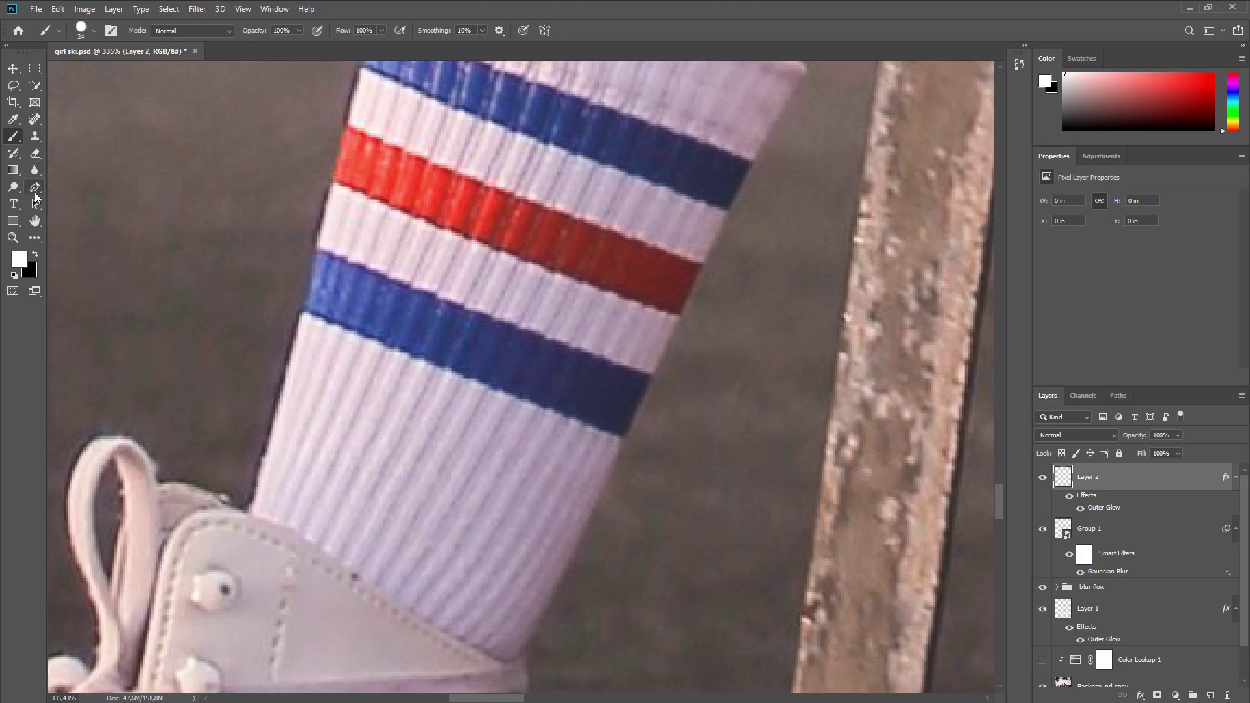
Outline the red stripe on the left sock with the Pen tool and turn the path into a selection
left_click(35, 188)
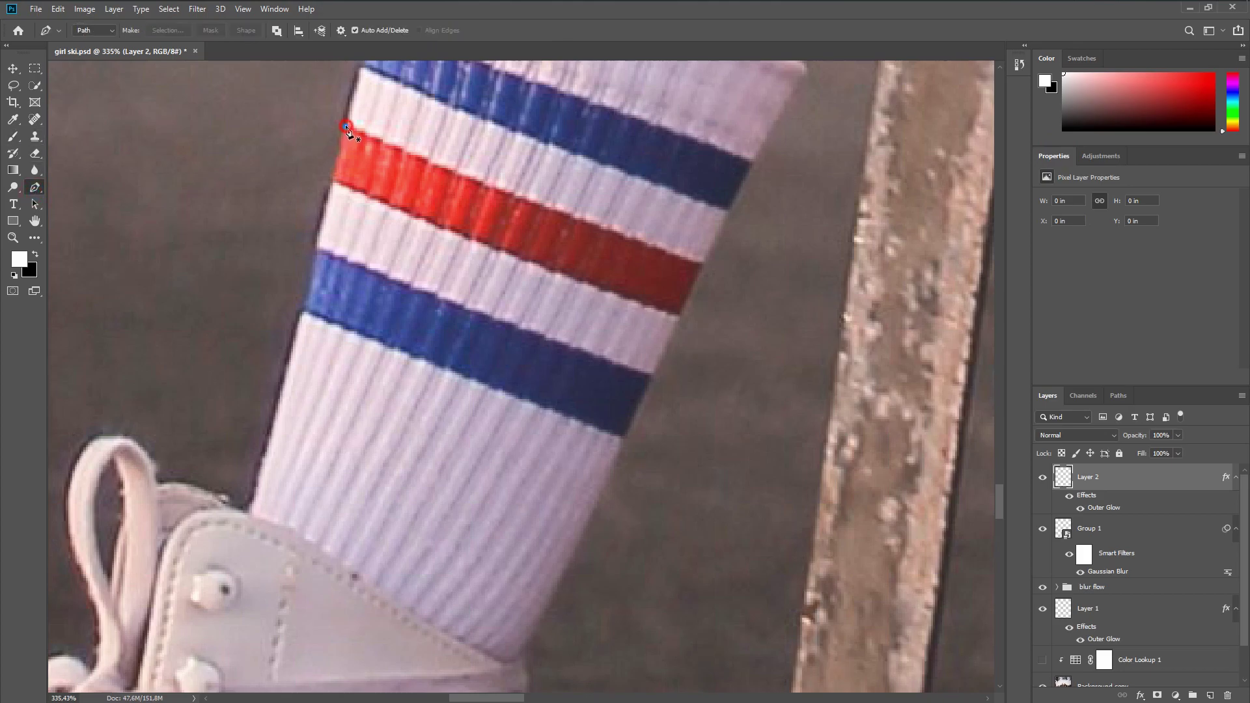
left_click(345, 126)
left_click(332, 183)
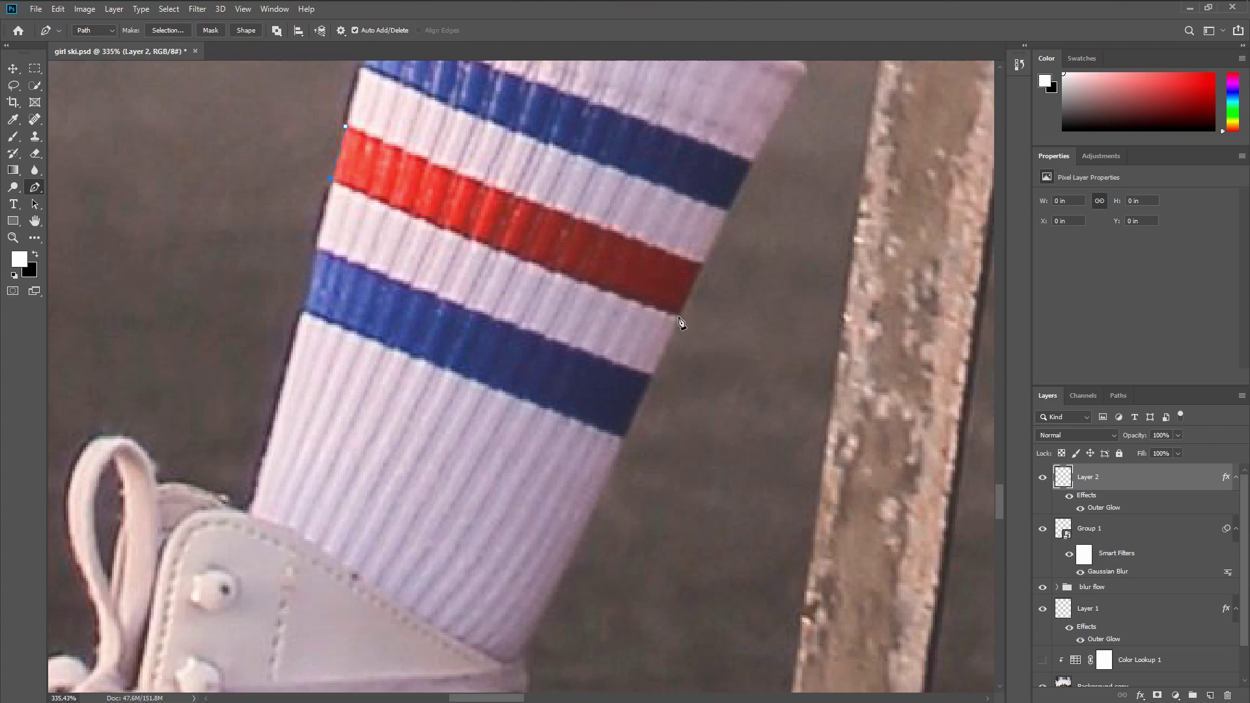
left_click_drag(680, 316, 721, 322)
right_click(394, 176)
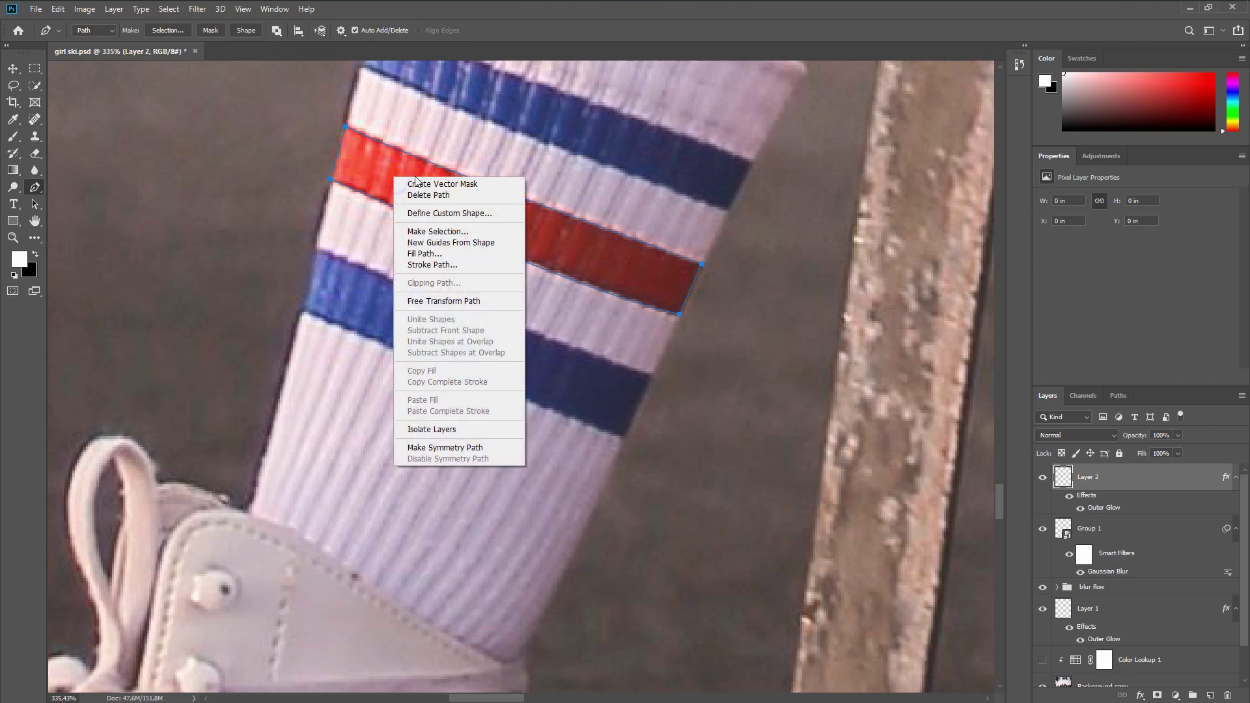
left_click(437, 232)
left_click(691, 194)
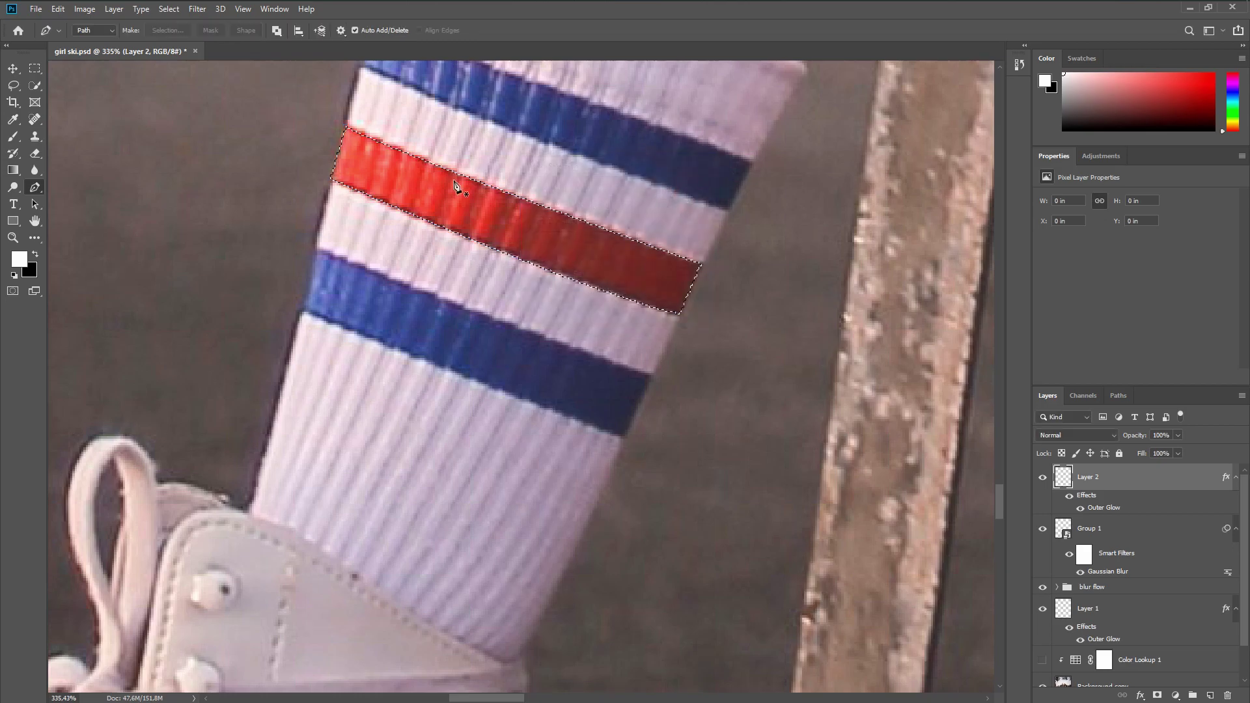
Paint the selected red stripe white with a 42 px brush and deselect it
left_click(11, 136)
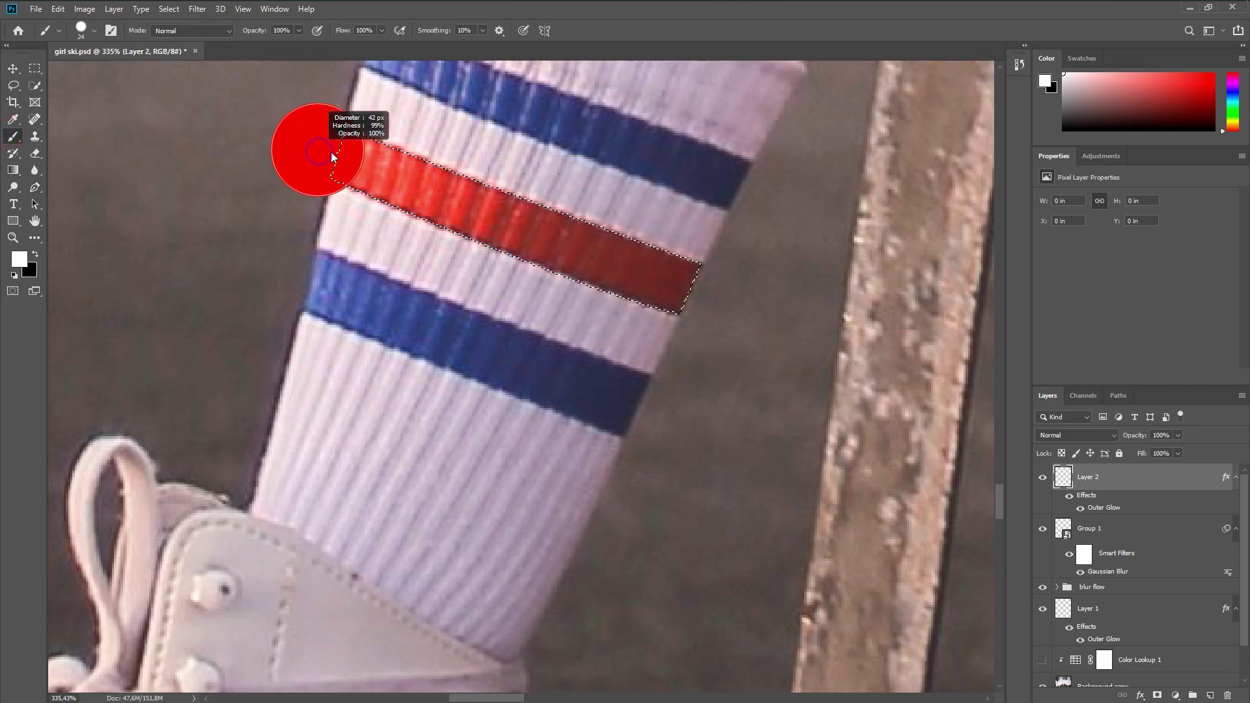
mouse_move(307, 146)
left_mouse_down()
mouse_move(701, 259)
mouse_move(418, 209)
left_mouse_up()
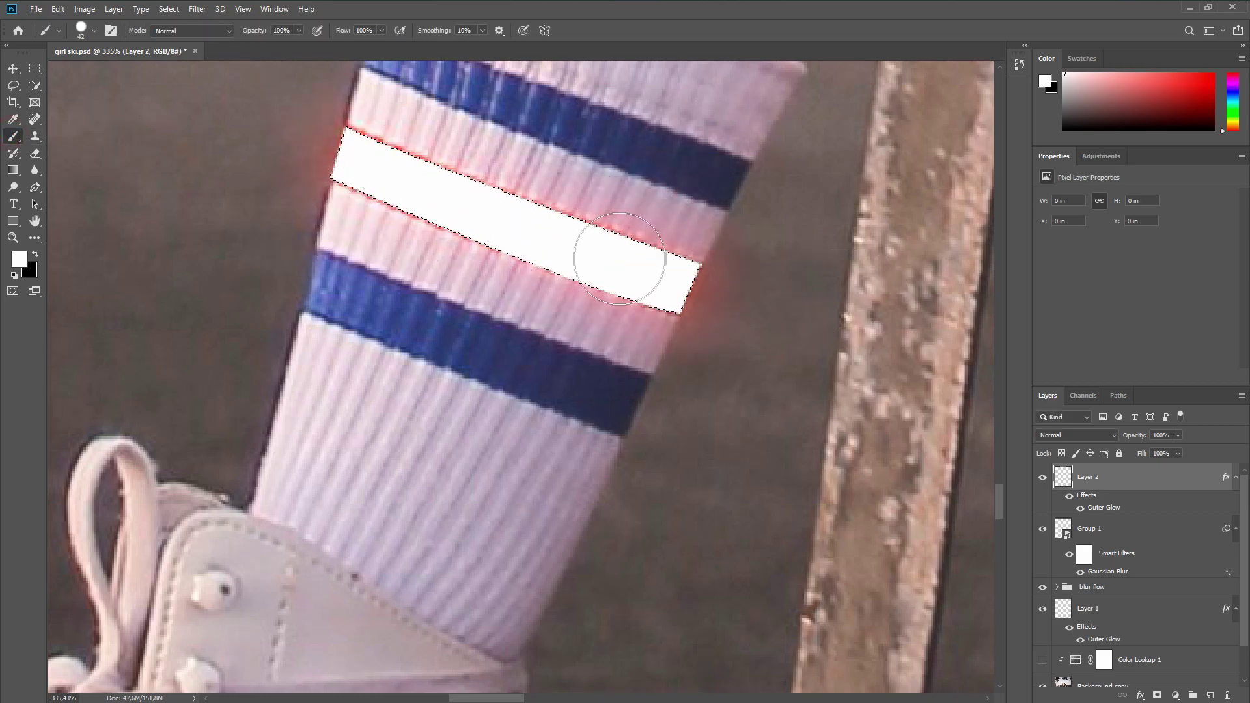
key("ctrl+d")
scroll(608, 281, "down", 6)
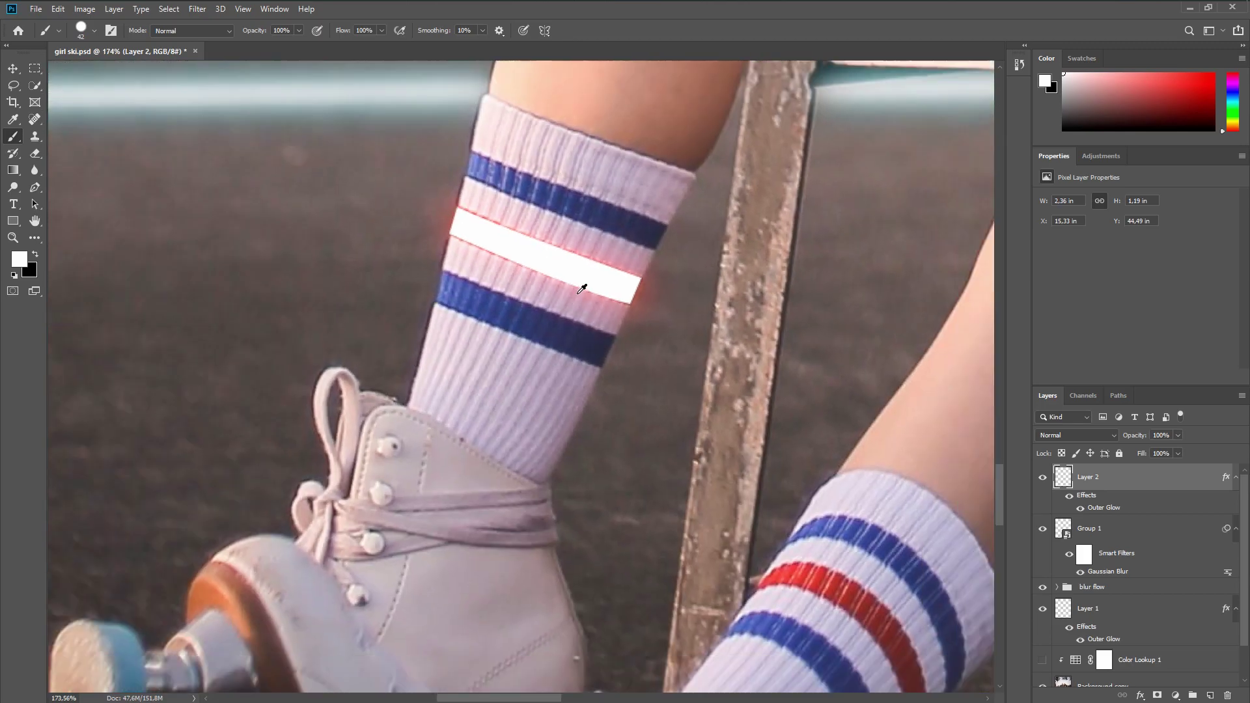
Reduce the brush to 5 px and touch up the edges of the left sock's white stripe
scroll(551, 264, "up", 8)
key("bracketleft")
key("bracketleft")
key("bracketleft")
key("bracketleft")
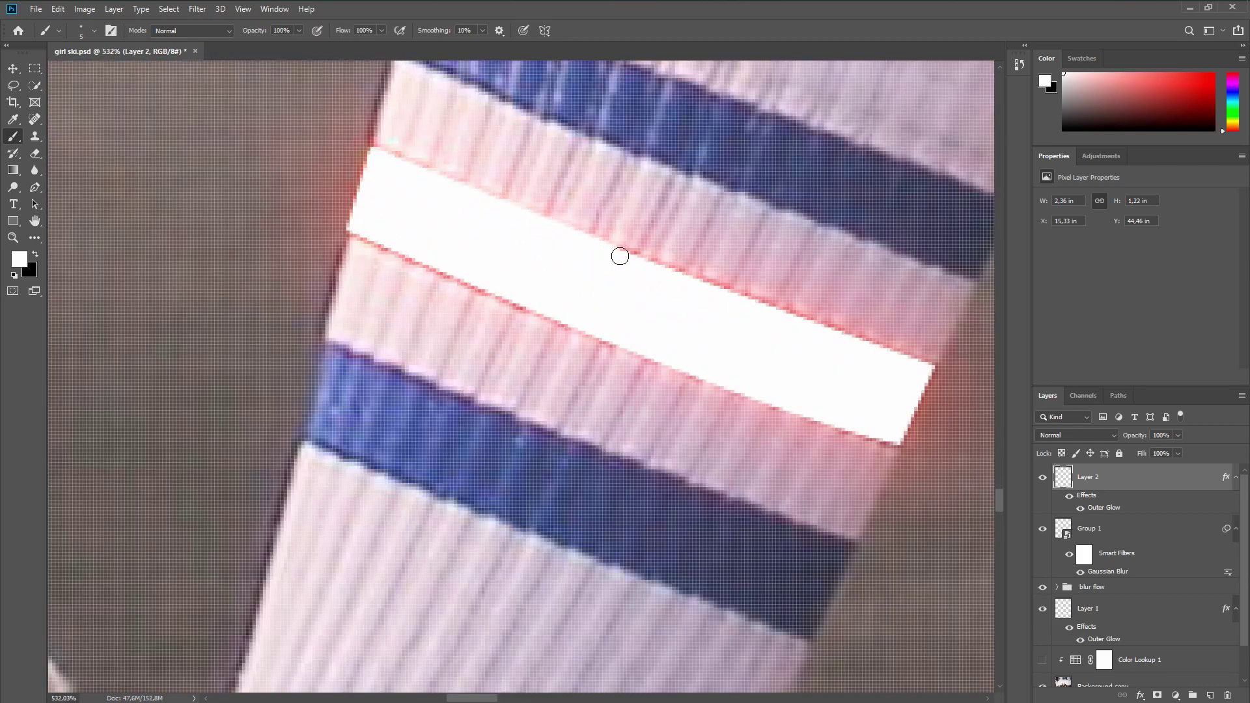
Trace a curved path around the red stripe on the right sock and turn it into a selection
scroll(440, 266, "down", 6)
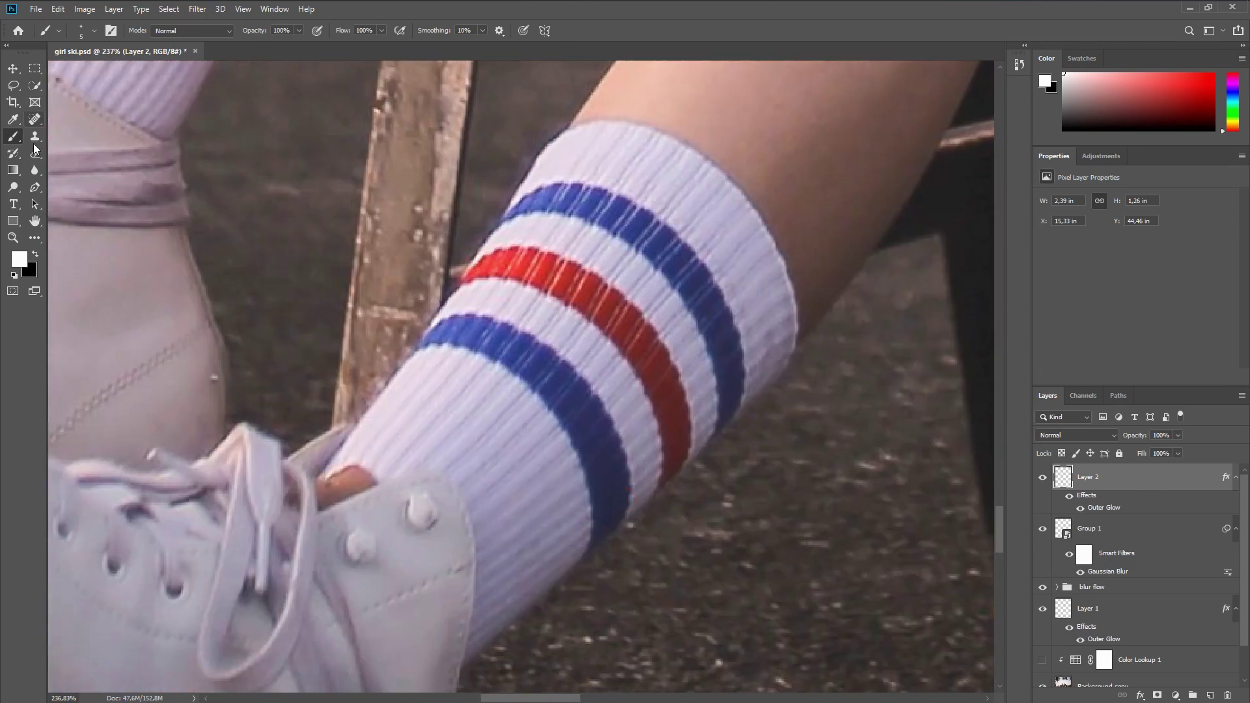
scroll(632, 311, "up", 4)
left_click_drag(429, 192, 326, 209)
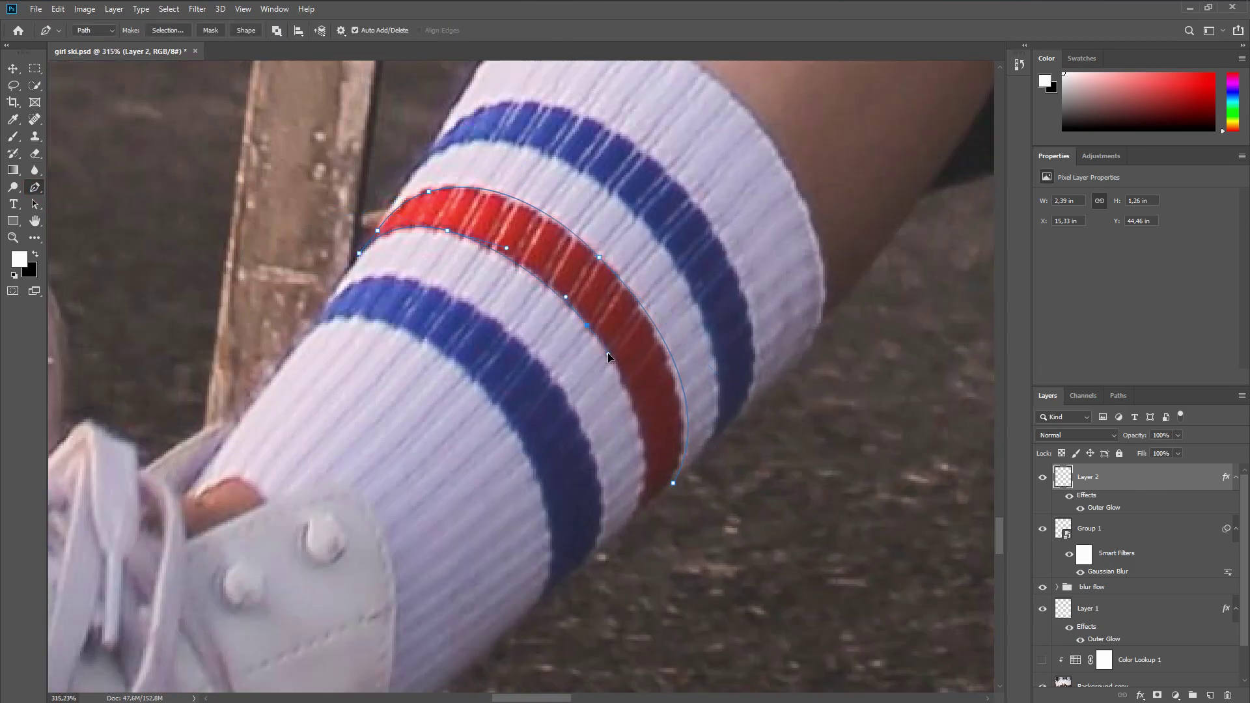
left_click(674, 483)
left_click(692, 193)
Paint the right sock's selected red stripe white, deselect it and touch up its edge
key("b")
mouse_move(391, 218)
left_mouse_down()
mouse_move(572, 343)
mouse_move(654, 499)
left_mouse_up()
key("ctrl+d")
scroll(410, 206, "up", 6)
left_click_drag(334, 260, 375, 218)
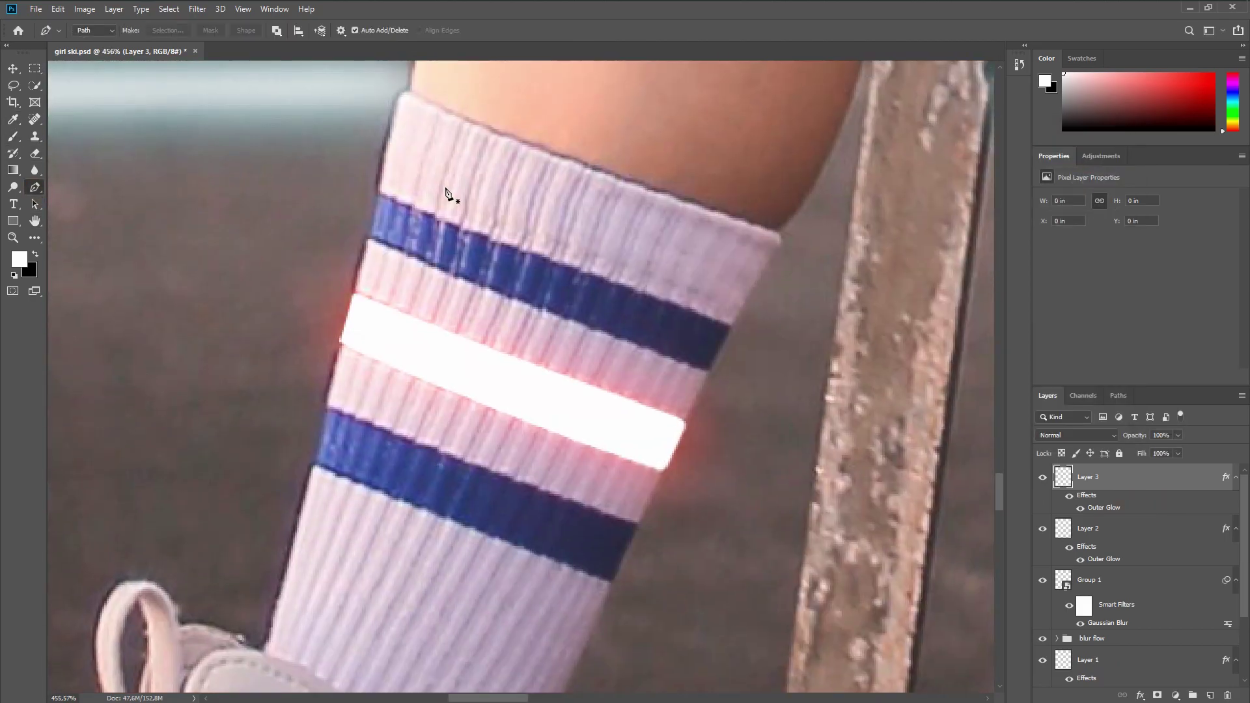
Outline the left sock's upper blue stripe with the Pen tool and paint it white on the blue-glow layer
scroll(446, 195, "up", 4)
key("p")
left_click_drag(768, 495, 449, 343)
left_click_drag(629, 395, 698, 408)
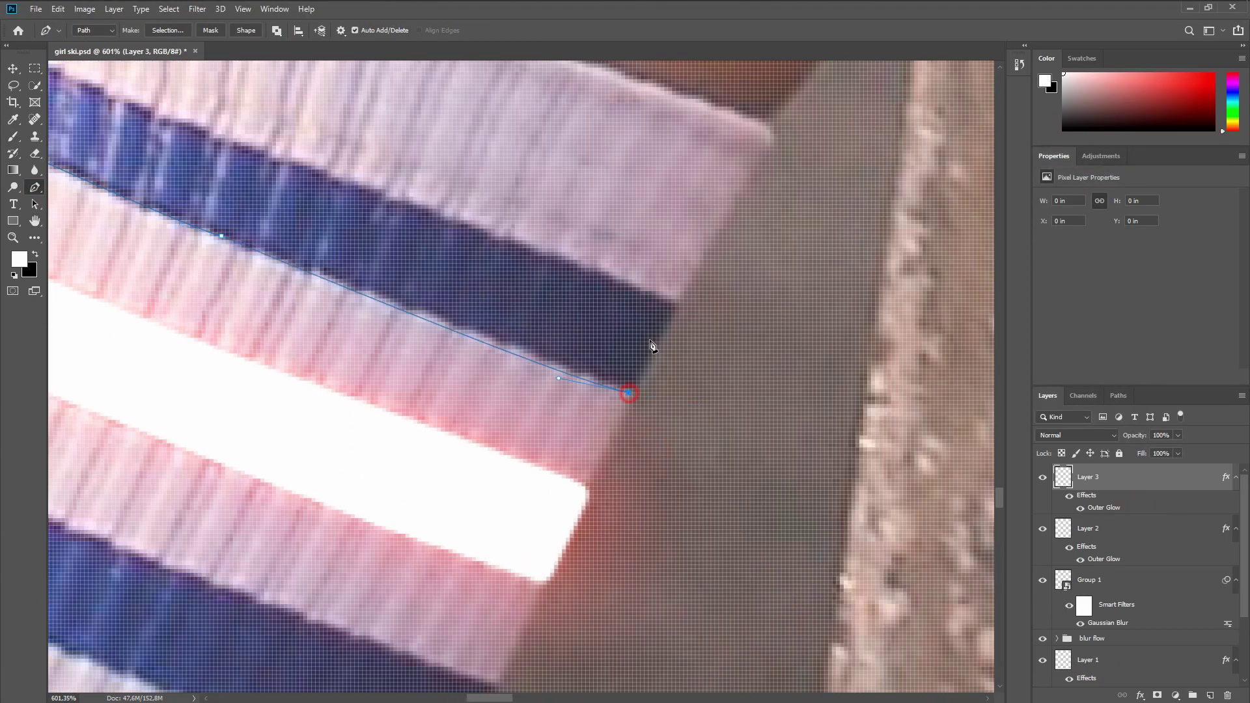
left_click(630, 396, "alt")
left_click(676, 309)
left_click_drag(521, 261, 811, 399)
left_click_drag(598, 306, 570, 303)
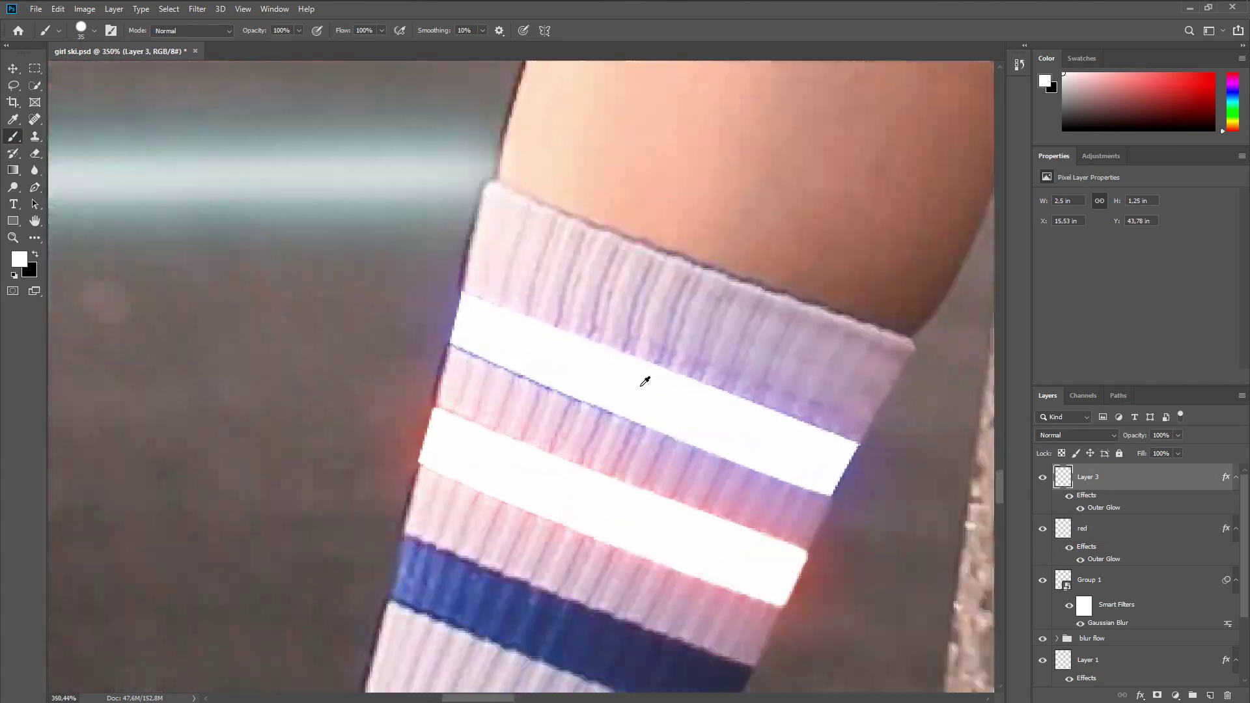
Paint the left sock's lower blue stripe white on the blue-glow layer, following its edges with straight brush strokes
scroll(644, 384, "up", 5)
left_click(224, 271)
left_click(726, 480, "shift")
scroll(726, 480, "down", 4)
mouse_move(524, 677)
left_mouse_down()
mouse_move(611, 350)
mouse_move(195, 245)
mouse_move(558, 413)
mouse_move(563, 399)
mouse_move(198, 274)
left_mouse_up()
left_click(620, 365)
left_click(589, 434, "shift")
left_click(299, 321, "shift")
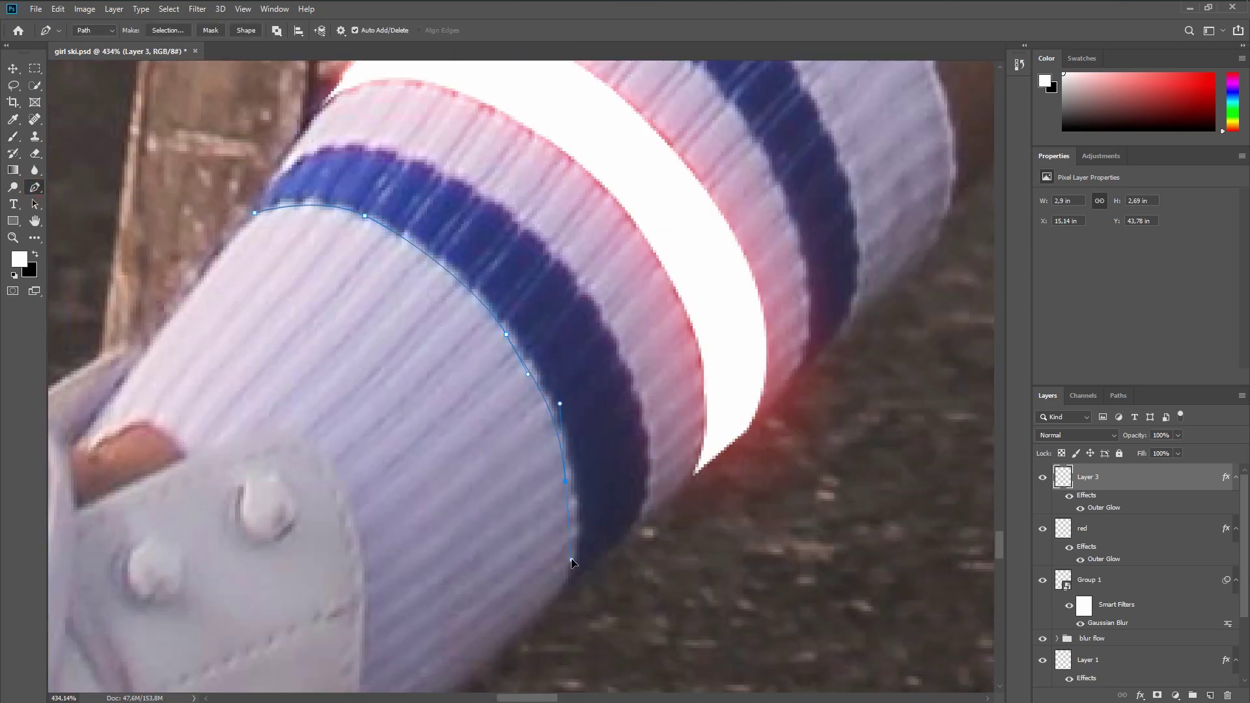
Outline the right sock's lower blue stripe with the Pen tool, turn the path into a selection and paint it white
left_click_drag(546, 241, 515, 206)
left_click_drag(515, 207, 681, 304)
left_click_drag(568, 248, 546, 242)
left_click(168, 30)
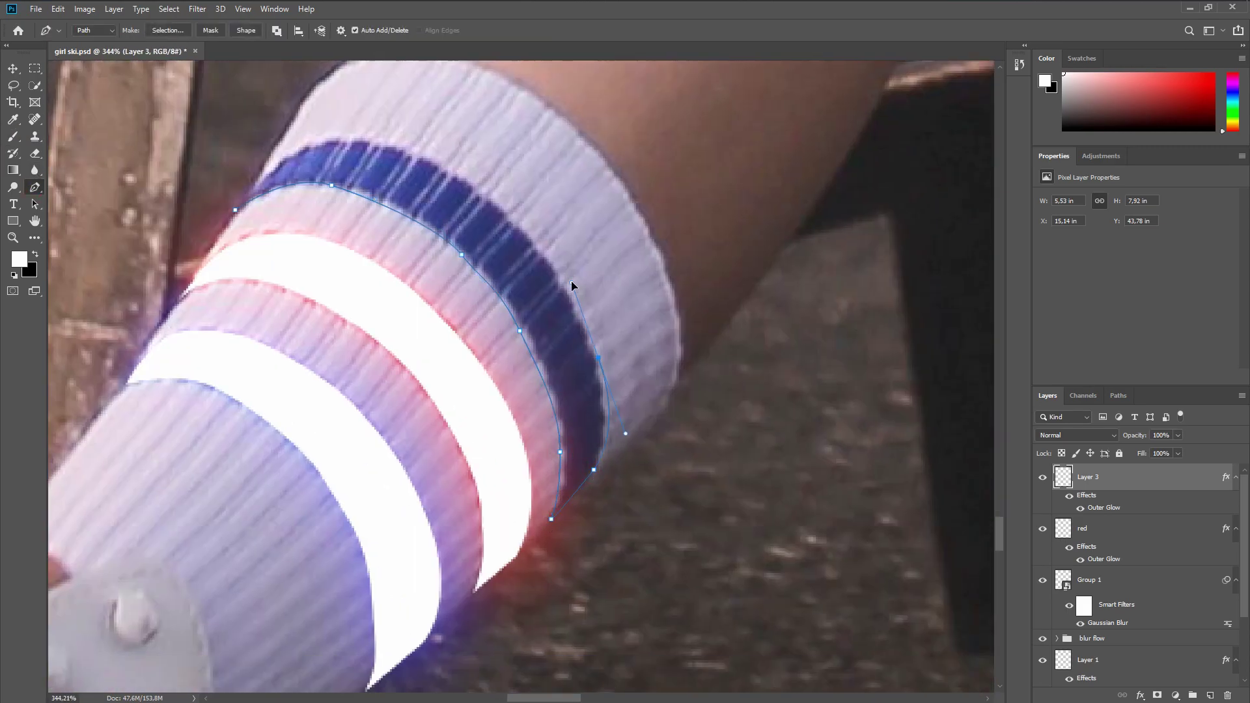
Outline the right sock's upper blue stripe with the Pen tool and paint it white on the blue-glow layer
left_click_drag(572, 285, 572, 275)
left_click_drag(492, 200, 475, 186)
left_click_drag(475, 186, 605, 308)
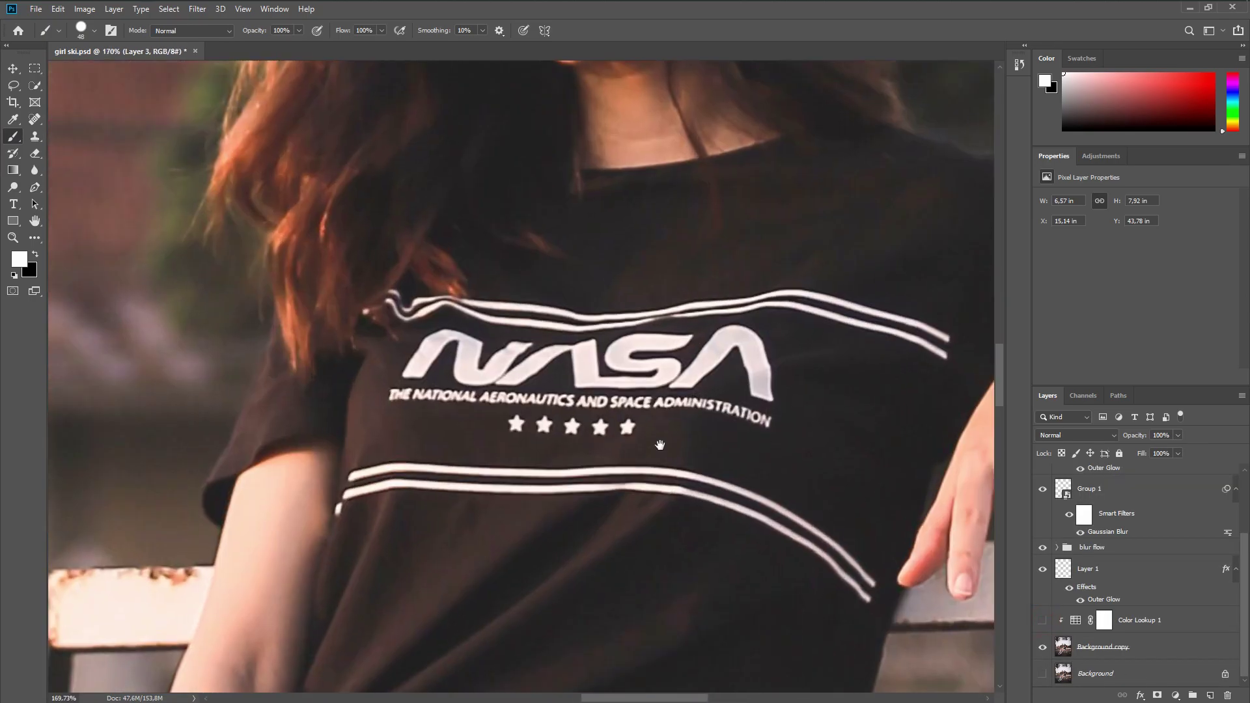
Create a new layer with a yellow Outer Glow for the shirt print and group the two sock-stripe layers beneath it
left_click_drag(660, 445, 641, 427)
scroll(1163, 622, "up", 5)
left_click(1210, 695)
left_click_drag(1101, 523, 1100, 496)
left_click(1106, 526)
left_click(1107, 579, "shift")
left_click_drag(1107, 580, 1193, 697)
left_click(1088, 478)
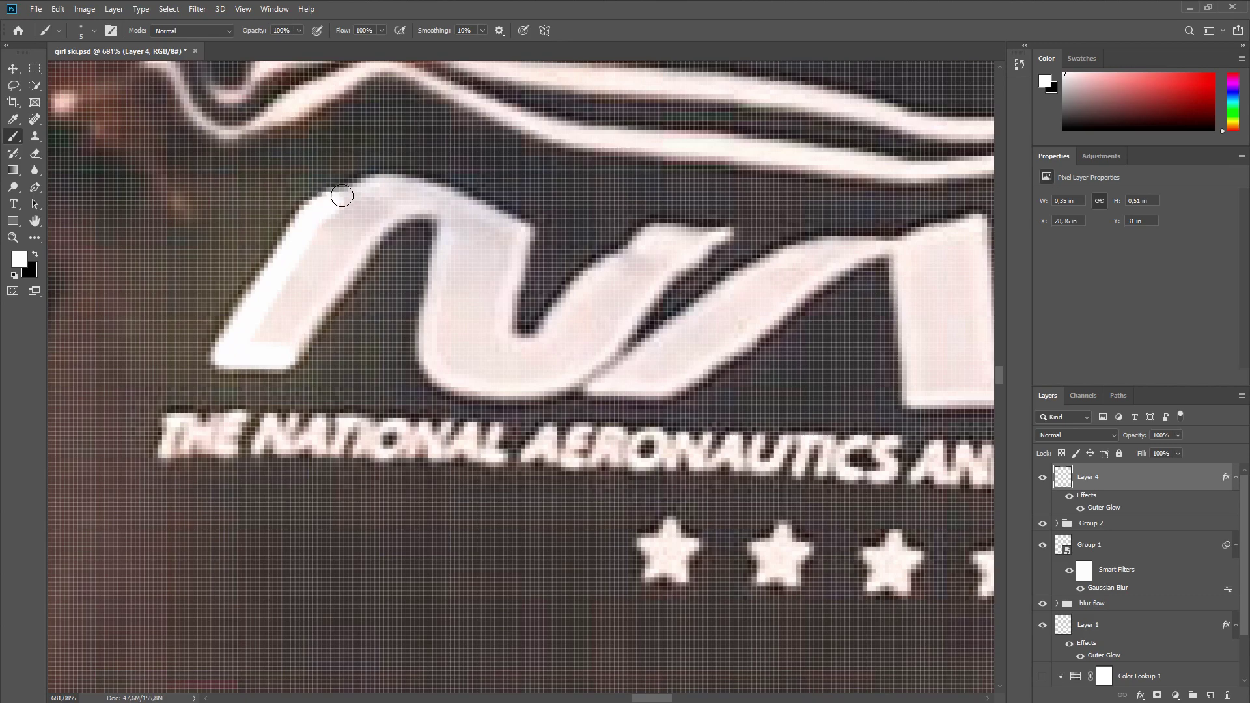
Paint the N, first A and S of the shirt's NASA logo white, reducing the brush to 4 px
mouse_move(342, 196)
left_mouse_down()
mouse_move(499, 324)
mouse_move(659, 276)
mouse_move(430, 201)
mouse_move(375, 202)
mouse_move(463, 275)
mouse_move(663, 252)
left_mouse_up()
left_click_drag(694, 308, 441, 302)
mouse_move(365, 369)
left_mouse_down()
mouse_move(564, 246)
mouse_move(380, 371)
left_mouse_up()
left_click_drag(472, 310, 564, 256)
key("[")
mouse_move(632, 238)
left_mouse_down()
mouse_move(463, 281)
mouse_move(567, 407)
left_mouse_up()
mouse_move(479, 290)
left_mouse_down()
mouse_move(540, 410)
mouse_move(495, 434)
mouse_move(793, 412)
mouse_move(560, 416)
left_mouse_up()
mouse_move(720, 410)
left_mouse_down()
mouse_move(455, 407)
mouse_move(415, 420)
left_mouse_up()
left_click_drag(588, 368, 494, 446)
mouse_move(515, 404)
left_mouse_down()
mouse_move(359, 381)
mouse_move(342, 272)
mouse_move(635, 252)
mouse_move(471, 296)
mouse_move(442, 349)
mouse_move(569, 395)
mouse_move(548, 355)
mouse_move(446, 363)
mouse_move(404, 264)
mouse_move(524, 279)
mouse_move(366, 319)
left_mouse_up()
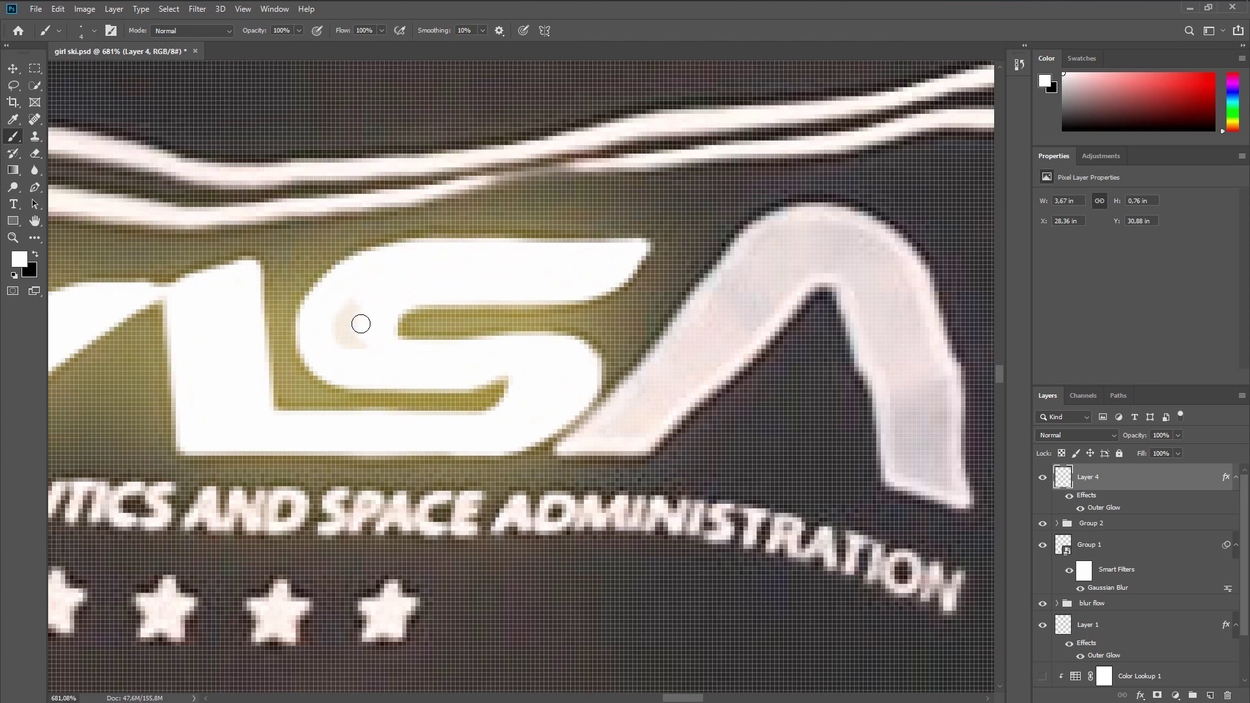
Outline and fill the final A of the NASA logo in white
scroll(486, 438, "right", 3)
mouse_move(485, 439)
left_mouse_down()
mouse_move(583, 350)
mouse_move(690, 303)
mouse_move(728, 461)
mouse_move(797, 399)
mouse_move(570, 258)
left_mouse_up()
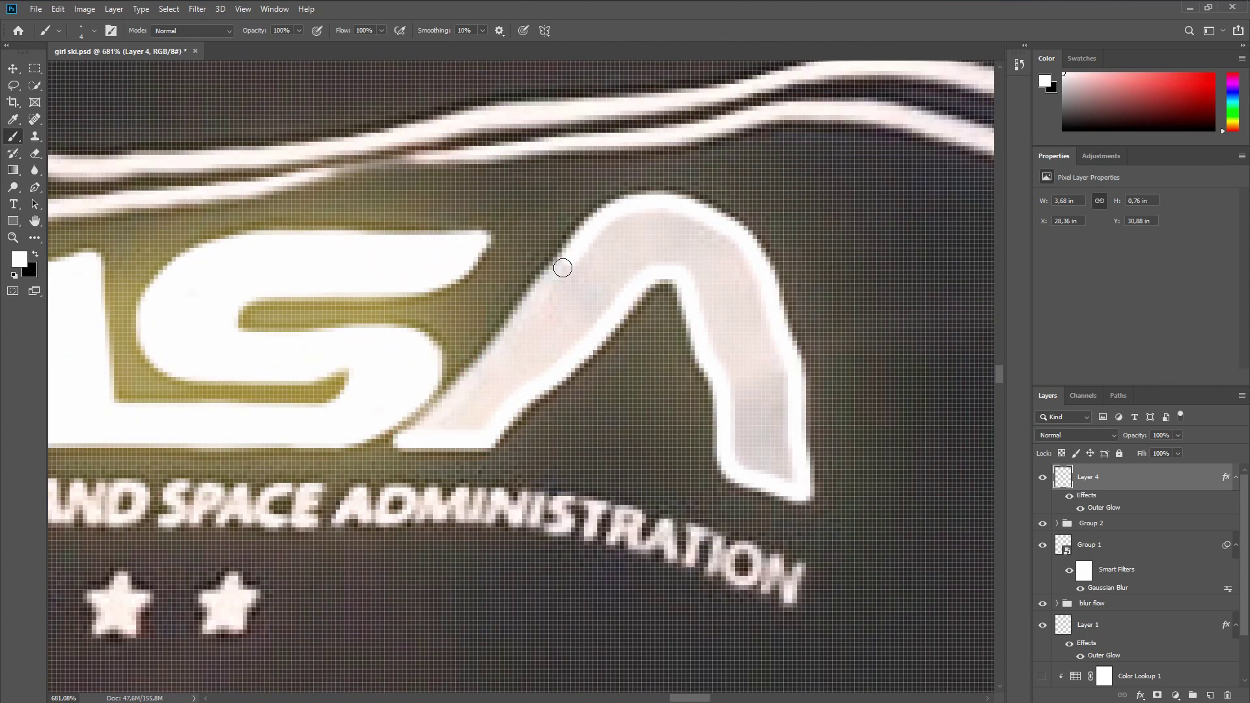
mouse_move(586, 305)
left_mouse_down()
mouse_move(653, 220)
mouse_move(786, 472)
mouse_move(711, 256)
mouse_move(712, 315)
left_mouse_up()
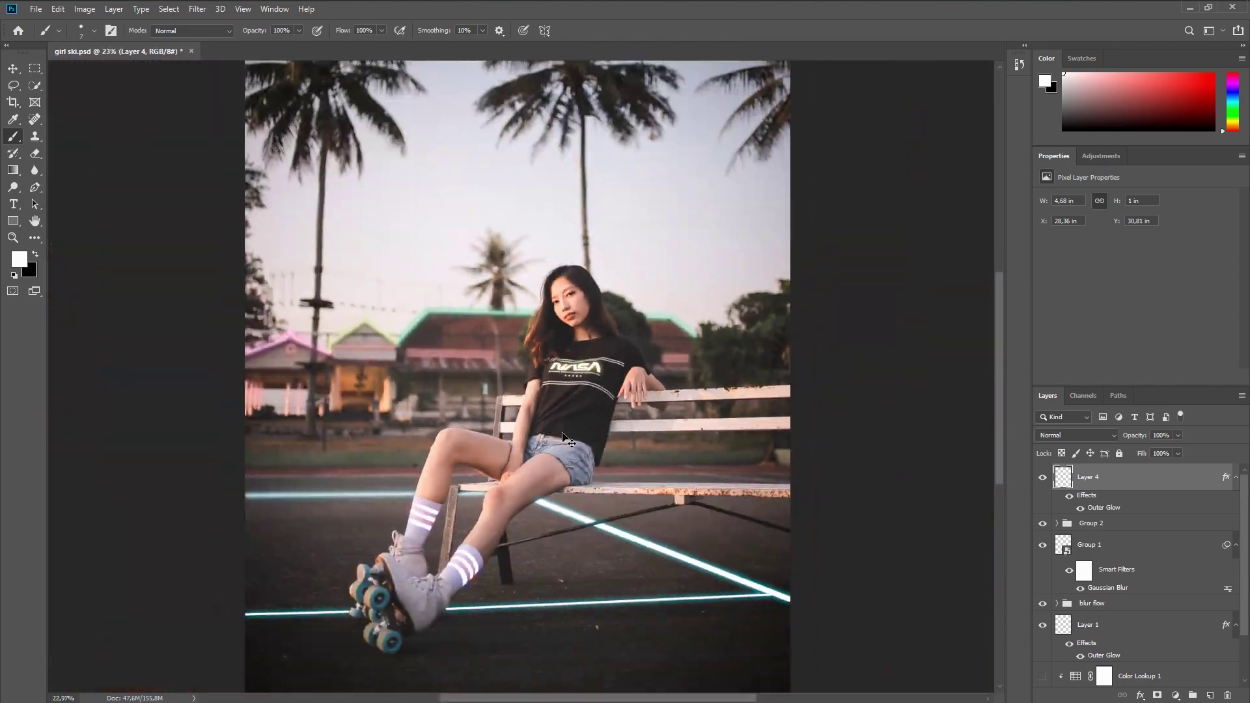
Trace the two stripes below the shirt's stars in white on the yellow-glow layer
scroll(581, 381, "down", 2)
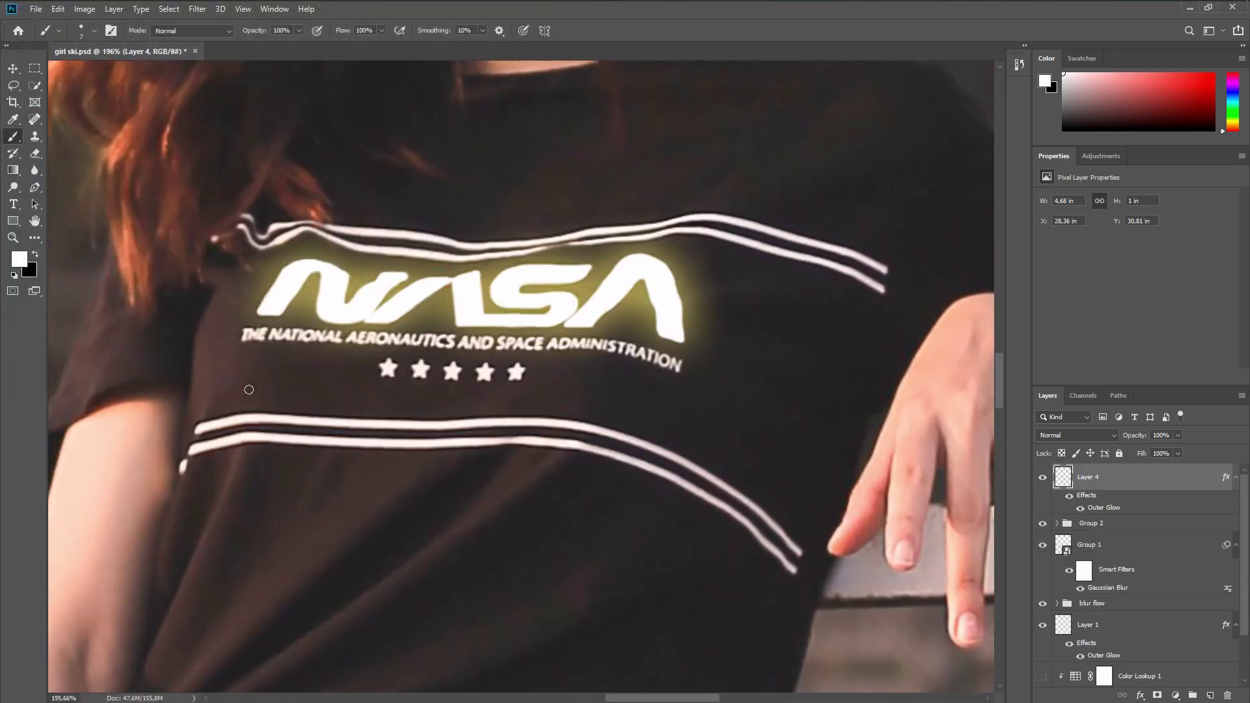
scroll(317, 398, "up", 3)
left_click_drag(657, 398, 388, 387)
mouse_move(173, 375)
left_mouse_down()
mouse_move(690, 380)
mouse_move(368, 344)
left_mouse_up()
left_click_drag(342, 342, 403, 349)
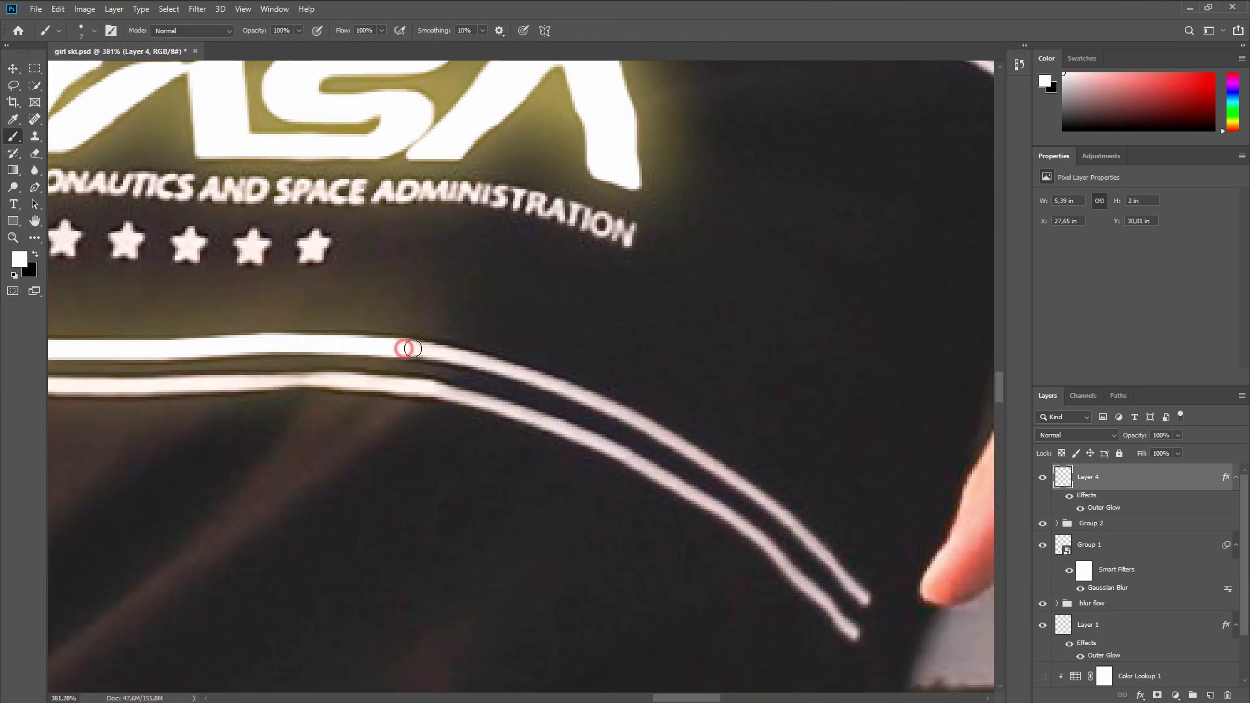
mouse_move(582, 397)
left_mouse_down()
mouse_move(812, 540)
mouse_move(864, 598)
left_mouse_up()
mouse_move(854, 632)
left_mouse_down()
mouse_move(487, 407)
mouse_move(228, 382)
left_mouse_up()
mouse_move(217, 380)
left_mouse_down()
mouse_move(700, 384)
mouse_move(190, 391)
mouse_move(146, 444)
left_mouse_up()
Reduce the brush to 4 px and trace the two wavy stripes above the NASA logo in white
scroll(169, 416, "down", 4)
left_click_drag(746, 205, 586, 296)
scroll(586, 297, "up", 3)
mouse_move(775, 357)
left_mouse_down()
mouse_move(547, 276)
mouse_move(171, 297)
mouse_move(788, 305)
left_mouse_up()
key("ctrl+z")
scroll(326, 260, "up", 8)
key("bracketleft")
key("bracketleft")
key("bracketleft")
left_click_drag(302, 265, 814, 276)
left_click_drag(814, 277, 195, 186)
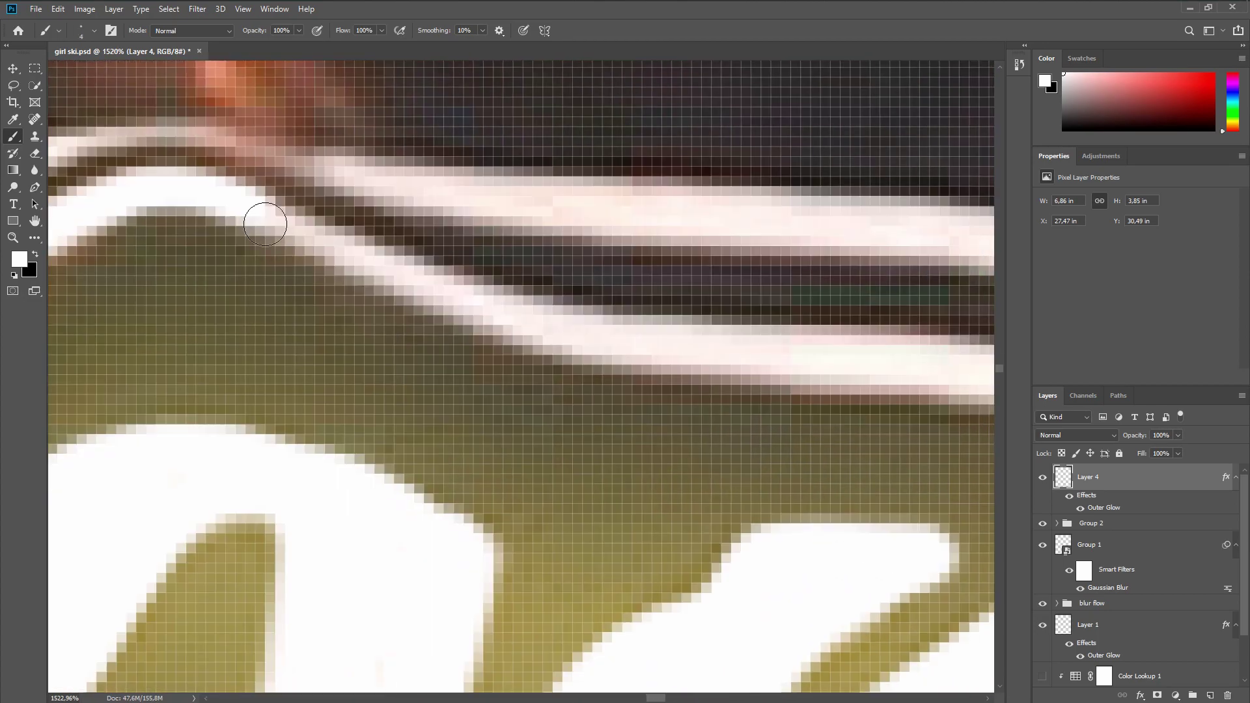
left_click_drag(257, 241, 918, 389)
left_click_drag(931, 391, 119, 357)
left_click_drag(621, 381, 895, 352)
left_click_drag(895, 351, 153, 378)
left_click_drag(153, 378, 616, 298)
left_click_drag(616, 299, 117, 345)
left_click_drag(98, 297, 240, 282)
mouse_move(114, 237)
left_mouse_down()
mouse_move(415, 308)
mouse_move(963, 521)
left_mouse_up()
left_click_drag(963, 521, 836, 573)
left_click_drag(859, 441, 117, 175)
left_click_drag(117, 175, 879, 416)
left_click_drag(130, 225, 801, 352)
left_click_drag(801, 351, 149, 439)
left_click_drag(716, 365, 243, 437)
left_click_drag(372, 422, 912, 371)
left_click_drag(911, 391, 209, 298)
left_click_drag(208, 299, 866, 352)
left_click_drag(866, 352, 582, 312)
left_click_drag(359, 302, 687, 303)
left_click_drag(680, 296, 581, 310)
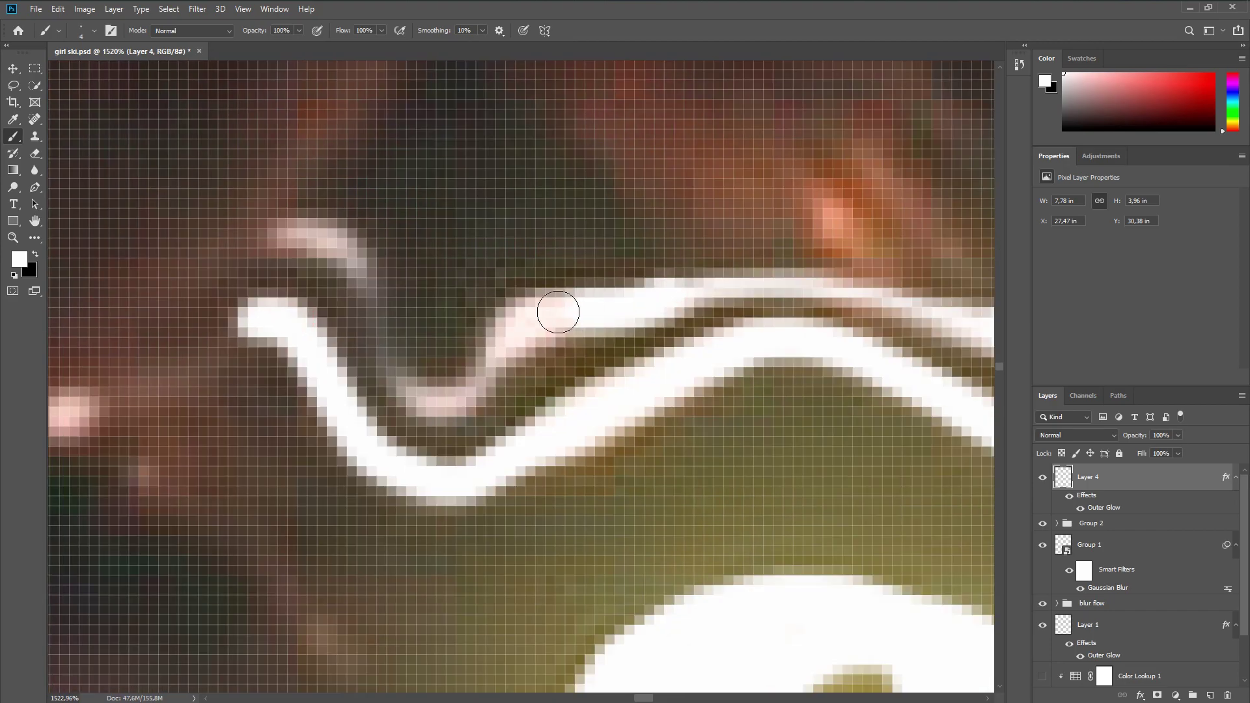
key("ctrl+0")
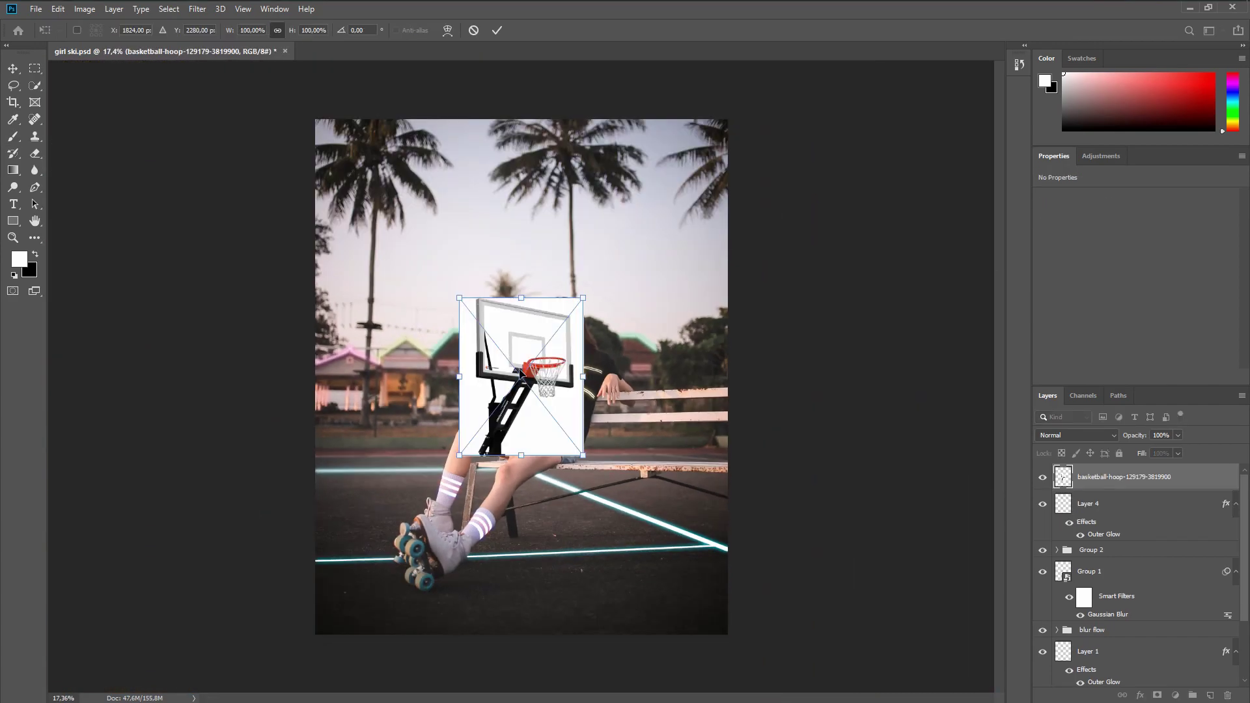
left_click_drag(523, 379, 401, 295)
scroll(401, 294, "up", 4)
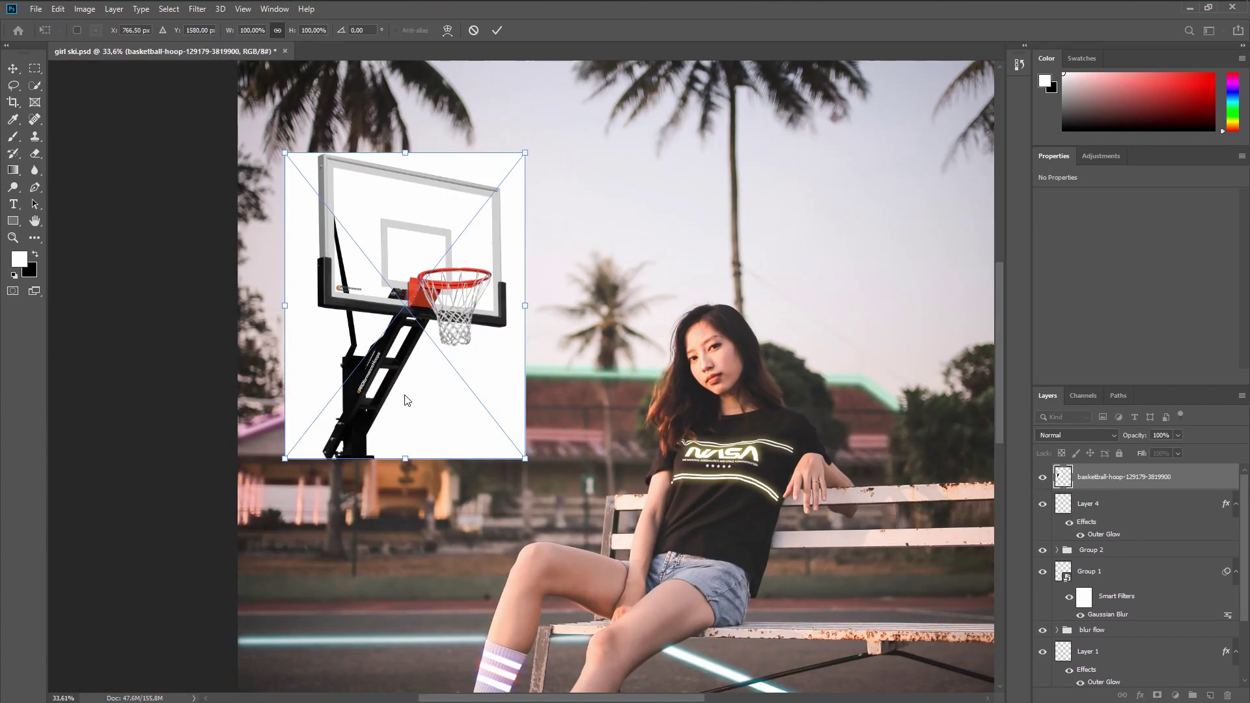
left_click_drag(407, 437, 406, 404)
scroll(407, 428, "down", 3)
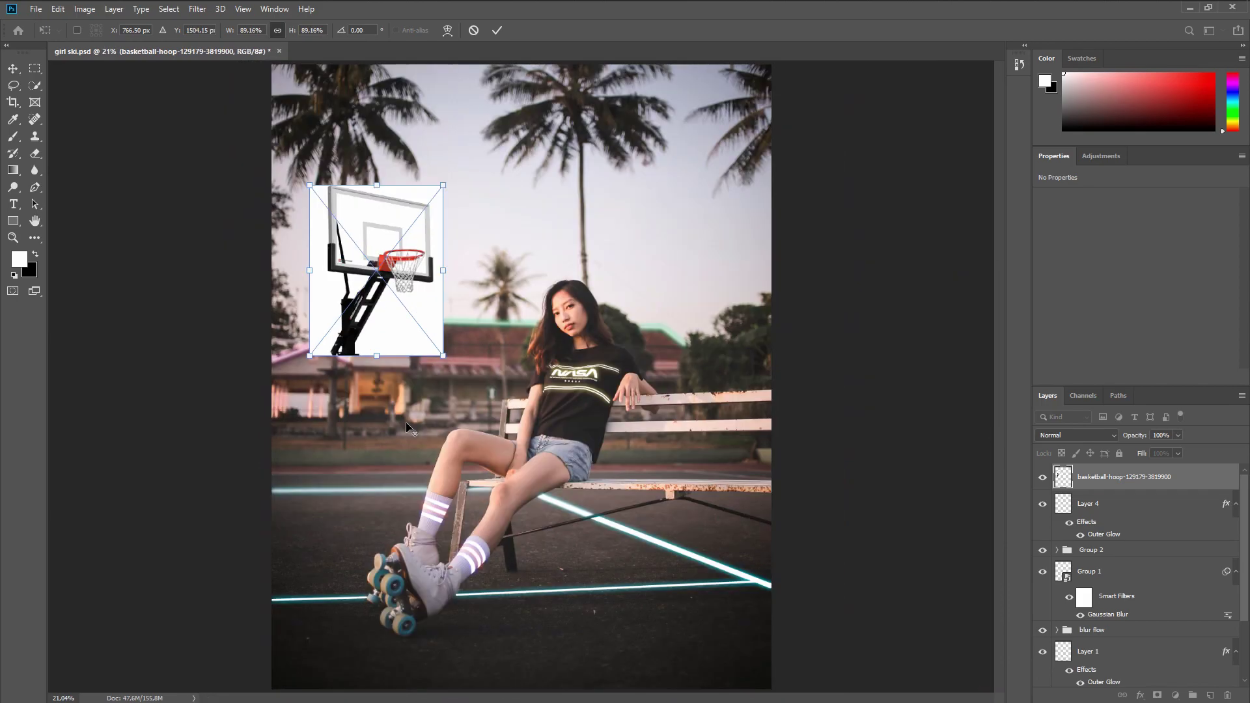
left_click_drag(381, 333, 378, 316)
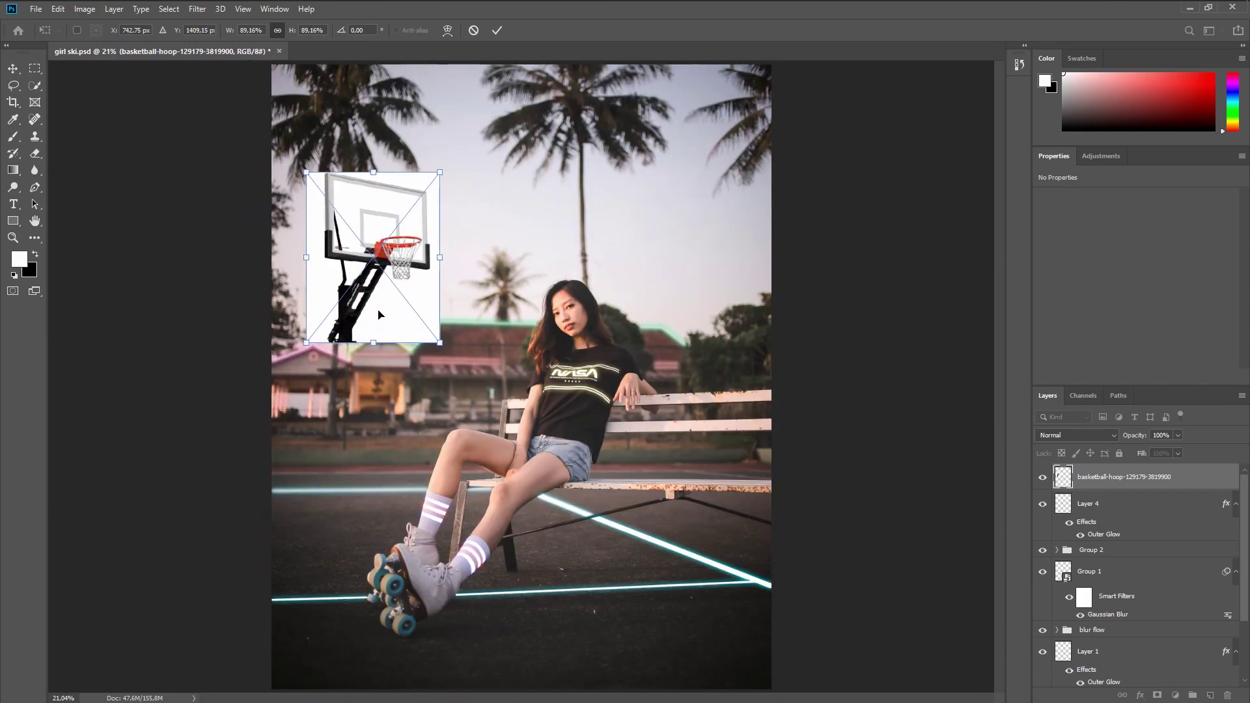
left_click(498, 30)
Add a layer named basketball above the hoop image with an Outer Glow in the red sampled from the hoop's bracket
scroll(392, 242, "up", 8)
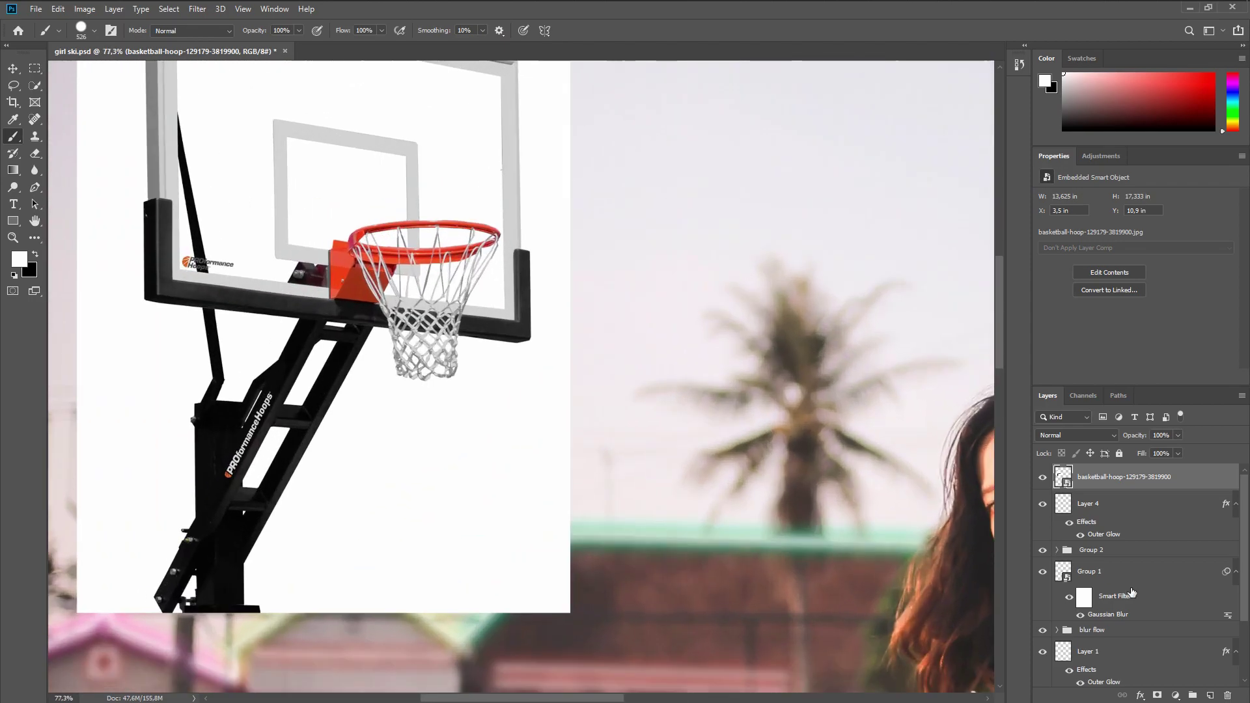
left_click(1210, 695)
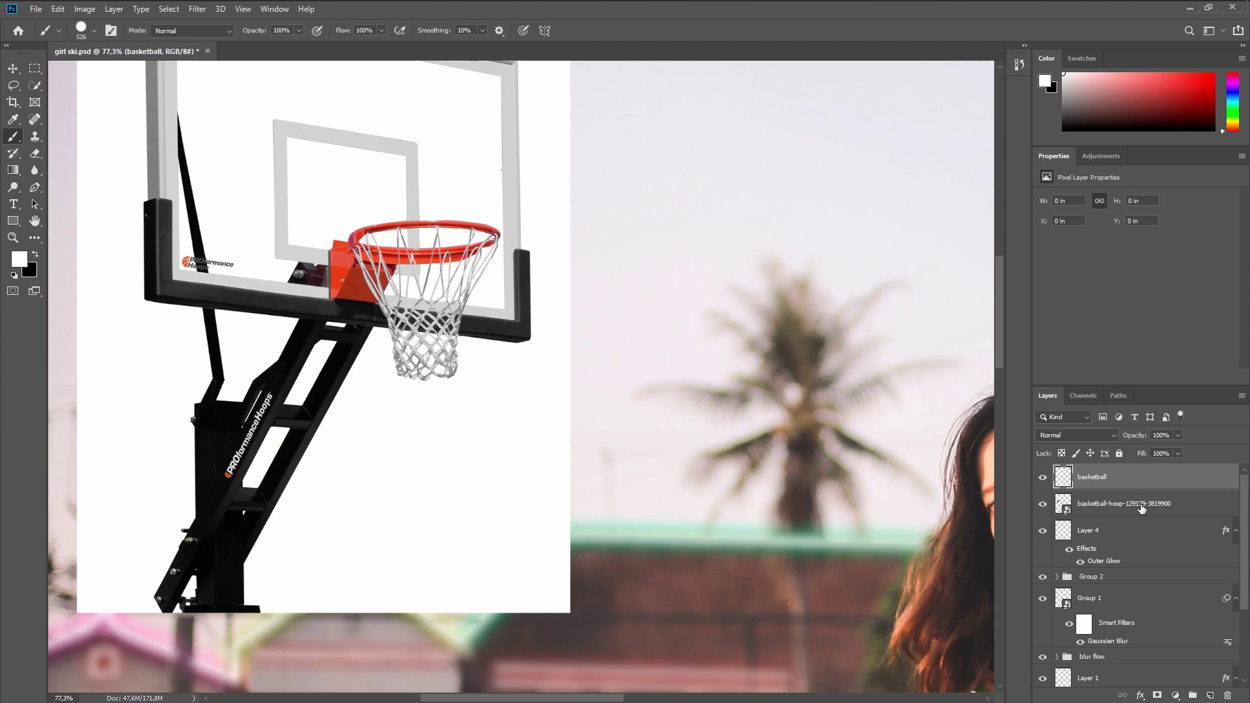
left_click_drag(1122, 473, 1123, 473)
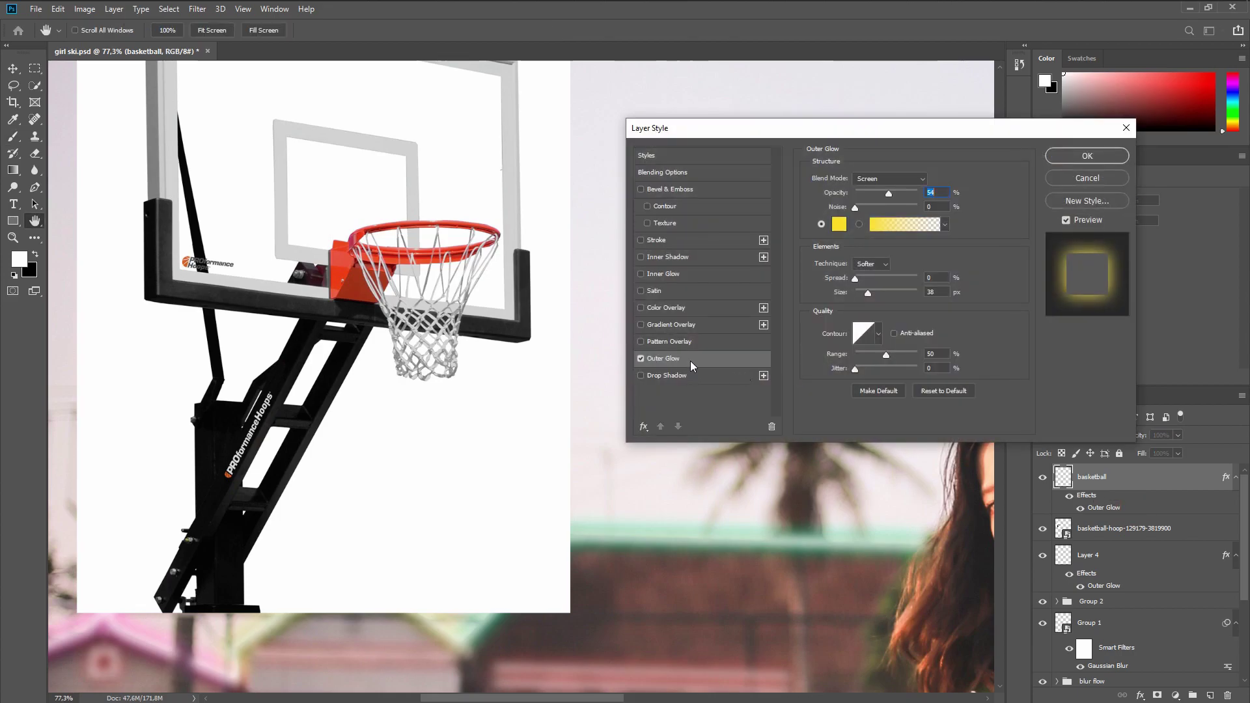
left_click(840, 225)
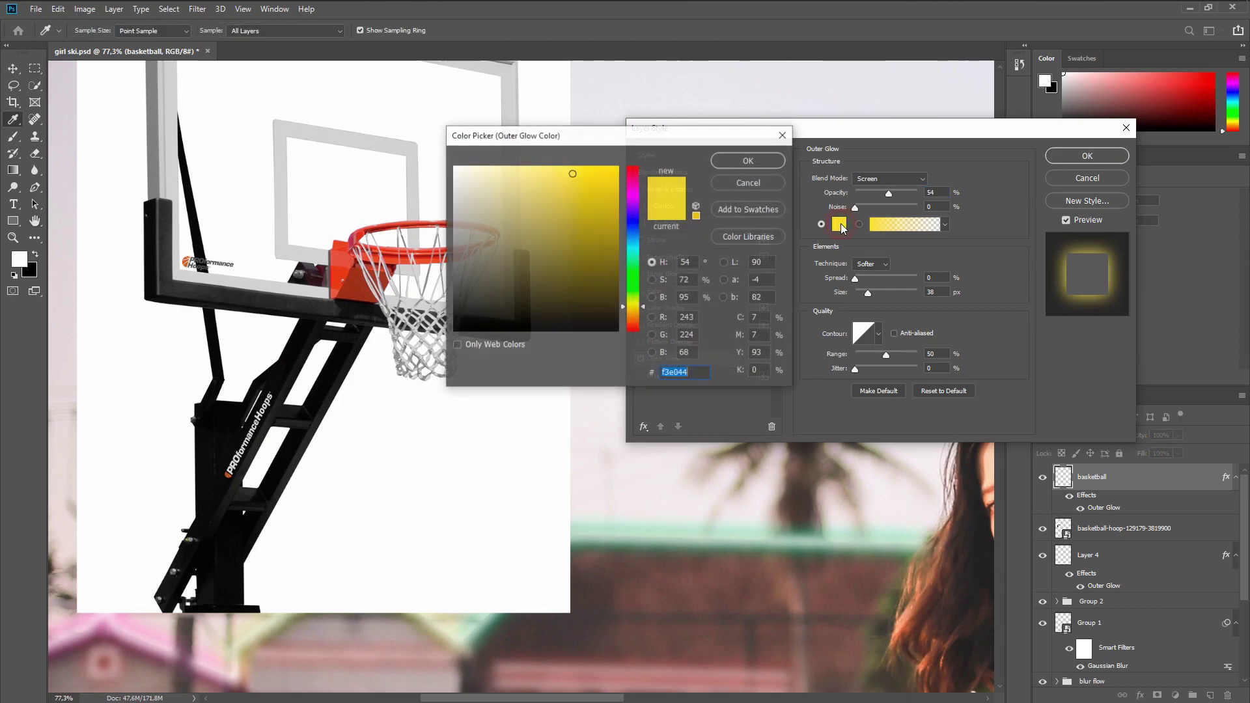
left_click(347, 255)
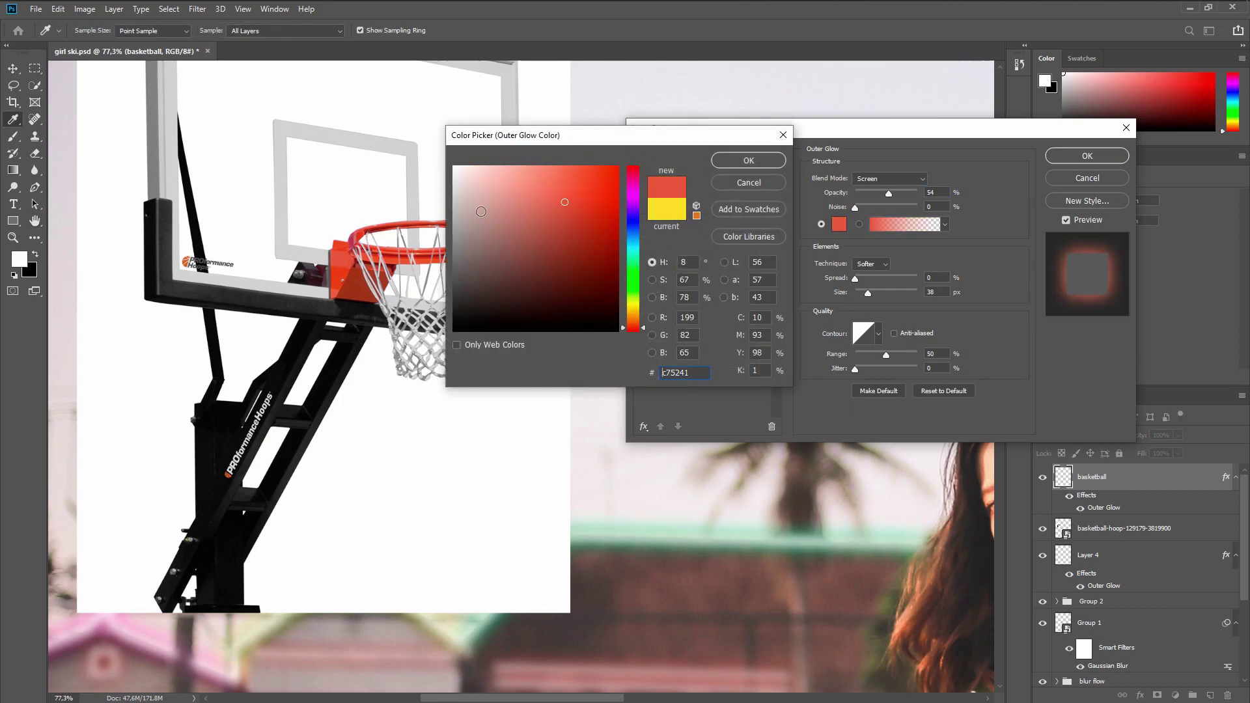
left_click(739, 162)
left_click(1087, 157)
Put the glow layer into a group named basketball and rename the layer basket
left_click_drag(1138, 475, 1194, 696)
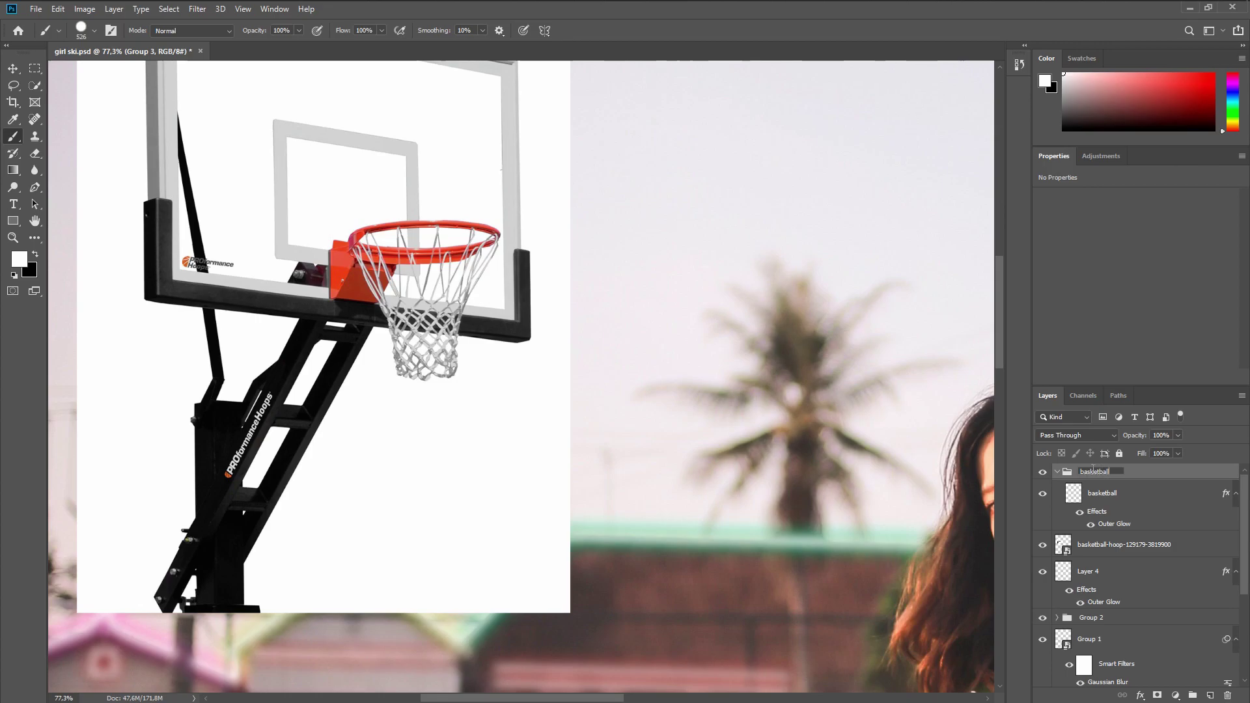
double_click(1108, 494)
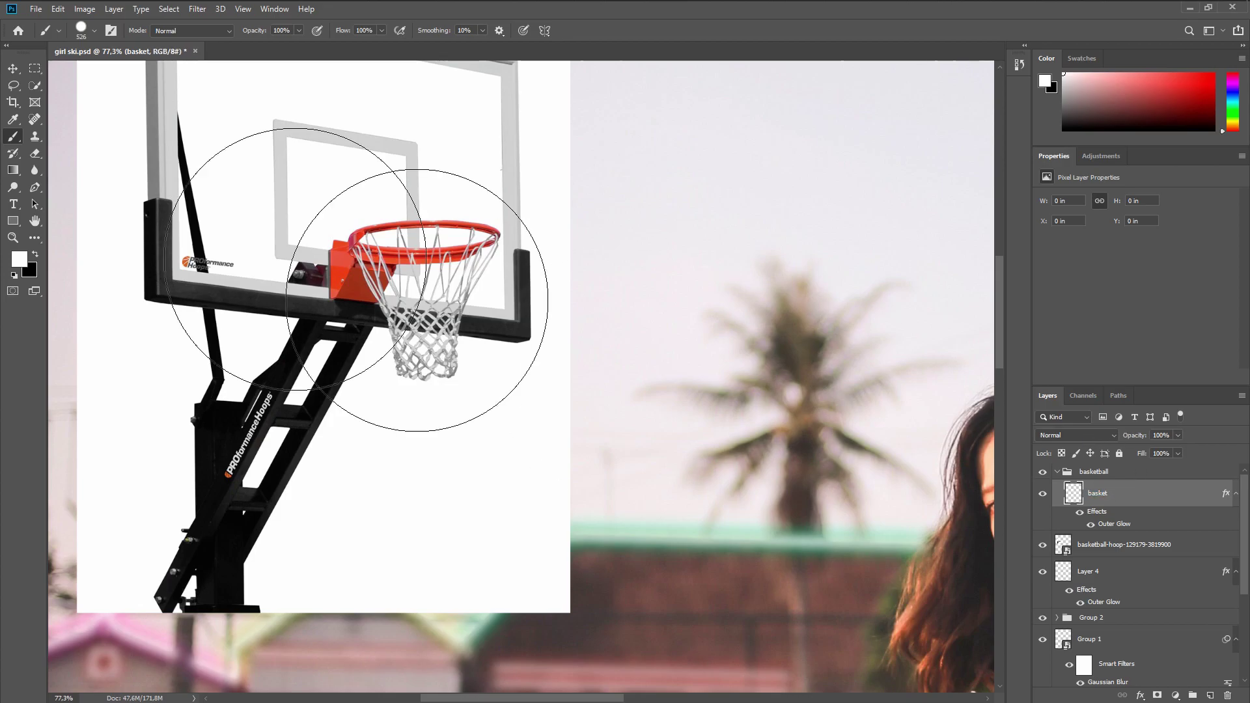
Paint the hoop's red rim white on the basket layer with a 12 px brush
scroll(280, 227, "up", 8)
left_click_drag(603, 281, 329, 294)
scroll(465, 234, "up", 2)
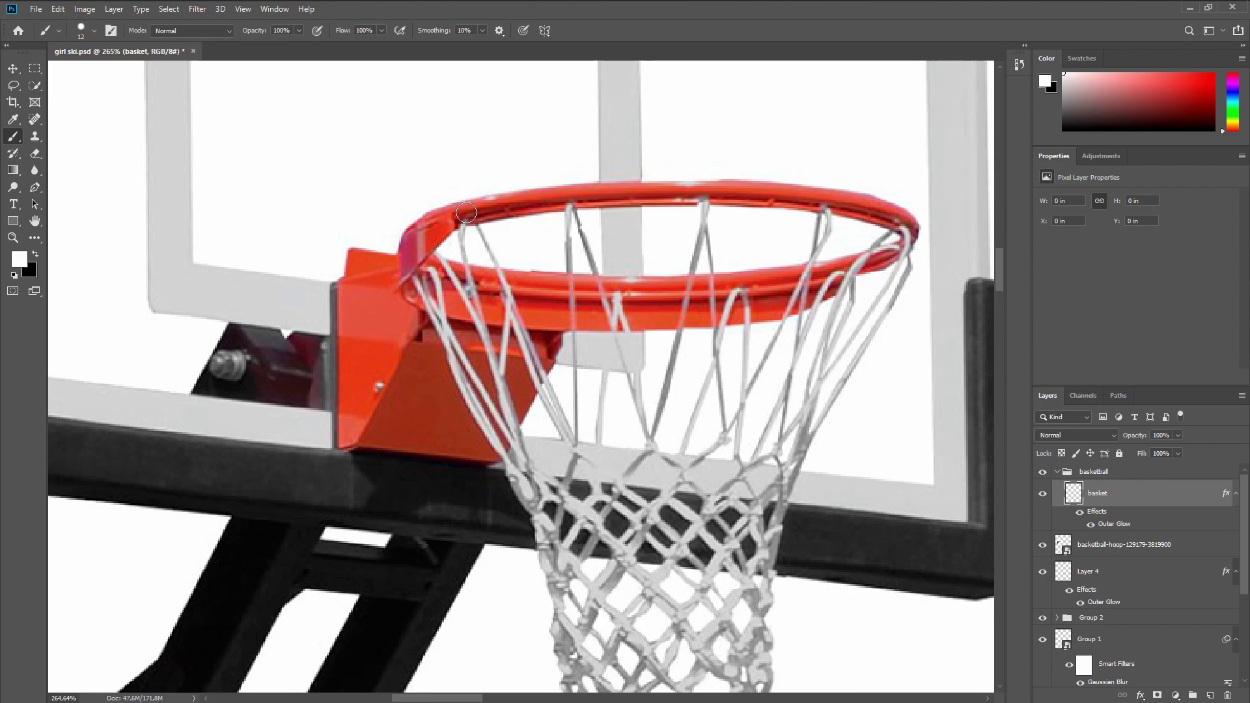
scroll(466, 212, "up", 4)
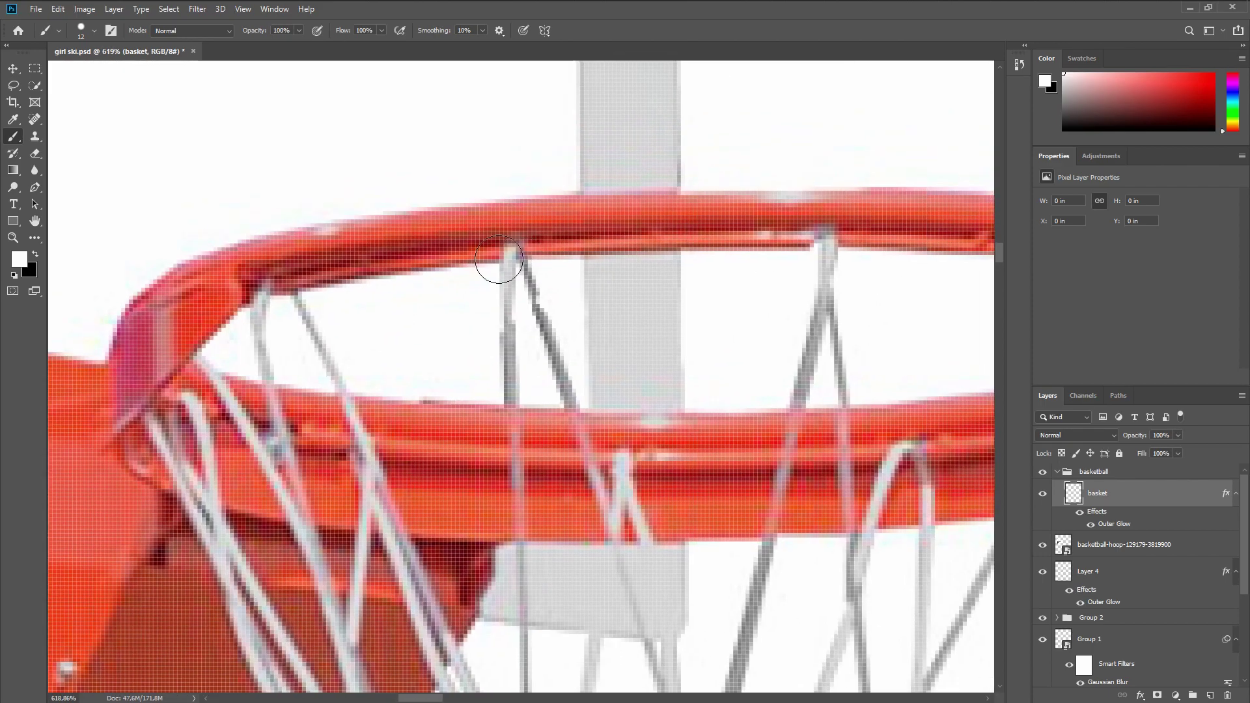
mouse_move(267, 268)
left_mouse_down()
mouse_move(544, 232)
mouse_move(902, 223)
mouse_move(338, 254)
mouse_move(301, 245)
left_mouse_up()
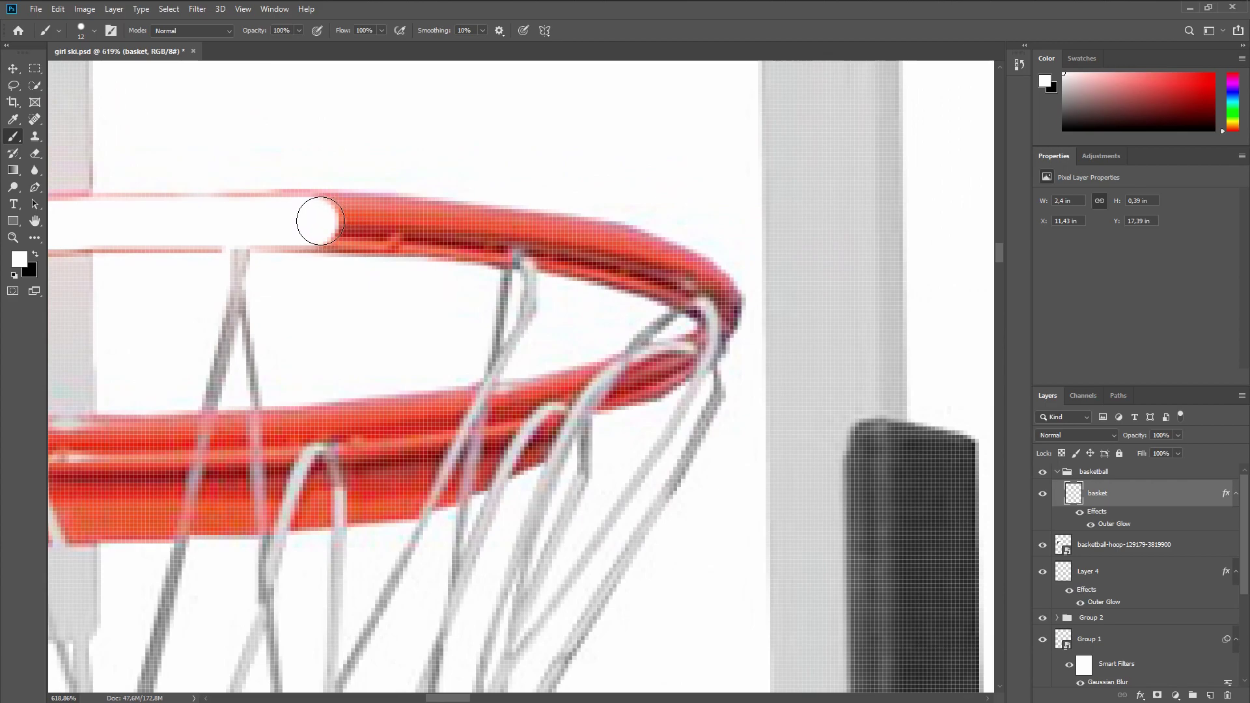
mouse_move(419, 220)
left_mouse_down()
mouse_move(530, 226)
mouse_move(683, 349)
mouse_move(272, 431)
left_mouse_up()
mouse_move(267, 431)
left_mouse_down()
mouse_move(867, 354)
mouse_move(209, 310)
mouse_move(134, 327)
mouse_move(326, 197)
left_mouse_up()
left_click_drag(222, 361, 350, 257)
mouse_move(303, 215)
left_mouse_down()
mouse_move(760, 260)
mouse_move(259, 251)
mouse_move(307, 273)
mouse_move(703, 252)
mouse_move(349, 310)
mouse_move(659, 369)
left_mouse_up()
mouse_move(515, 181)
left_mouse_down()
mouse_move(800, 275)
mouse_move(211, 183)
left_mouse_up()
left_click_drag(98, 313, 951, 153)
Outline the side face of the red bracket with a smaller brush and fill it white with a larger one
key("bracketleft")
key("bracketleft")
key("bracketleft")
left_click_drag(516, 209, 404, 233)
left_click(401, 589, "shift")
left_click(426, 589, "shift")
left_click(554, 355, "shift")
left_click(569, 282, "shift")
key("bracketright")
key("bracketright")
key("bracketright")
mouse_move(535, 264)
left_mouse_down()
mouse_move(508, 279)
mouse_move(501, 390)
left_mouse_up()
left_click_drag(553, 385, 449, 301)
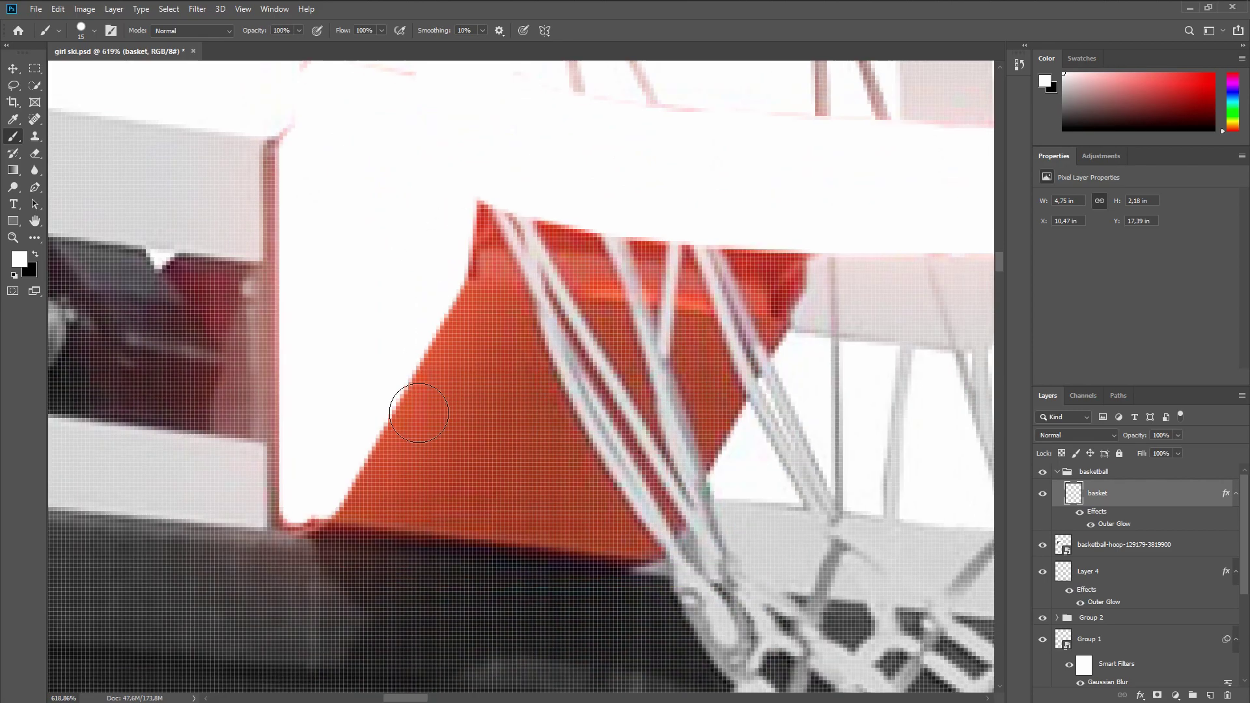
Outline the front face of the red bracket behind the net with straight strokes and fill it white
left_click(334, 515)
left_click(643, 558, "shift")
left_click(785, 316, "shift")
left_click(805, 252, "shift")
mouse_move(488, 214)
left_mouse_down()
mouse_move(653, 340)
mouse_move(404, 479)
left_mouse_up()
Hide the basket layer and trace the net's lower loops in white on a new Outer Glow layer
scroll(647, 365, "down", 10)
scroll(717, 390, "up", 10)
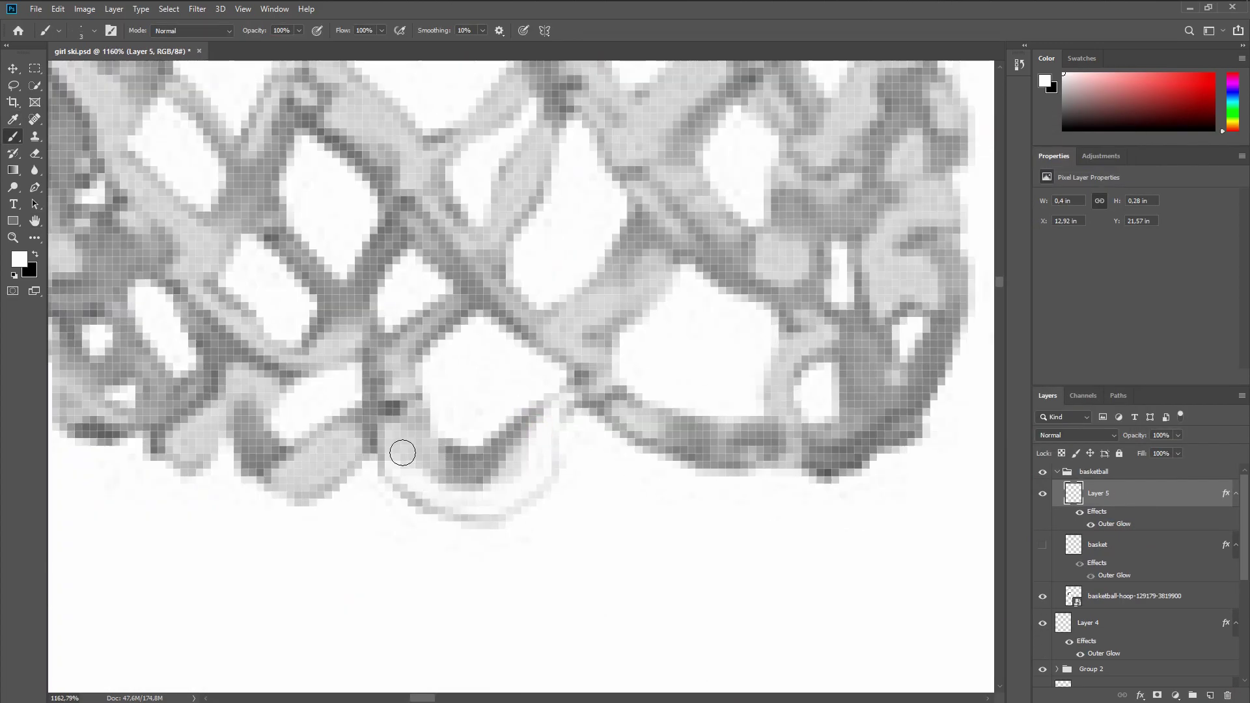
left_click_drag(403, 453, 550, 411)
left_click_drag(558, 402, 513, 435)
left_click_drag(397, 446, 558, 341)
left_click_drag(589, 404, 954, 355)
Paint the net's bottom centre loops and its outer right edge white, varying the brush size
scroll(651, 390, "down", 10)
scroll(553, 426, "up", 10)
key("bracketright")
key("bracketright")
mouse_move(619, 333)
left_mouse_down()
mouse_move(654, 367)
mouse_move(438, 338)
mouse_move(384, 374)
left_mouse_up()
left_click_drag(374, 365, 466, 427)
key("bracketleft")
key("bracketleft")
mouse_move(341, 393)
left_mouse_down()
mouse_move(436, 388)
mouse_move(320, 313)
mouse_move(471, 369)
mouse_move(469, 267)
left_mouse_up()
scroll(471, 369, "up", 1)
scroll(469, 268, "down", 4)
key("bracketright")
key("bracketright")
key("bracketright")
left_click_drag(413, 136, 454, 265)
mouse_move(420, 107)
left_mouse_down()
mouse_move(431, 290)
mouse_move(383, 70)
left_mouse_up()
mouse_move(383, 70)
left_mouse_down()
mouse_move(452, 341)
mouse_move(393, 176)
left_mouse_up()
mouse_move(393, 176)
left_mouse_down()
mouse_move(477, 372)
mouse_move(446, 315)
left_mouse_up()
scroll(478, 377, "down", 3)
scroll(534, 547, "up", 4)
mouse_move(571, 450)
left_mouse_down()
mouse_move(631, 555)
mouse_move(521, 274)
left_mouse_up()
scroll(630, 555, "up", 2)
key("bracketleft")
key("bracketleft")
key("bracketleft")
scroll(1061, 568, "down", 10)
scroll(530, 433, "down", 15)
scroll(531, 440, "up", 15)
scroll(1107, 573, "up", 10)
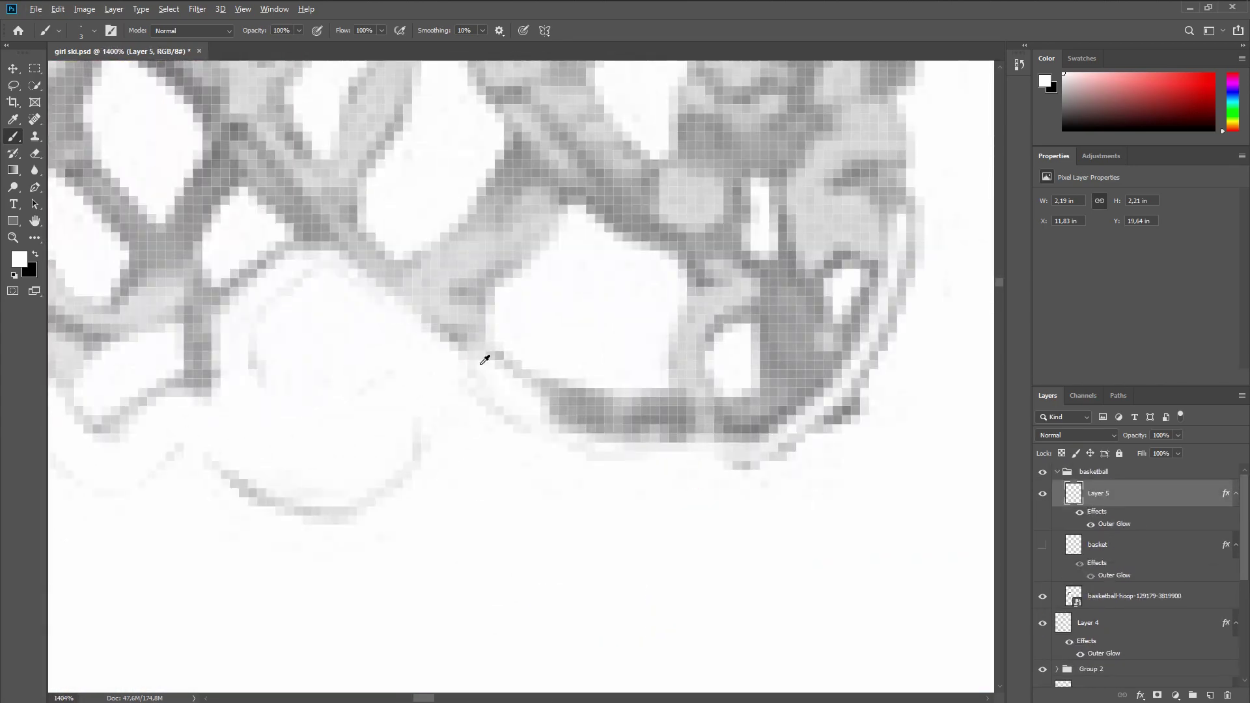
Fill the net's lower right corner cords white with a larger brush
left_click_drag(680, 450, 605, 439)
mouse_move(719, 275)
left_mouse_down()
mouse_move(630, 399)
mouse_move(619, 455)
left_mouse_up()
key("bracketright")
key("bracketright")
key("bracketright")
mouse_move(619, 456)
left_mouse_down()
mouse_move(656, 346)
mouse_move(637, 543)
left_mouse_up()
left_click_drag(636, 543, 565, 315)
left_click_drag(565, 315, 576, 379)
scroll(654, 194, "down", 5)
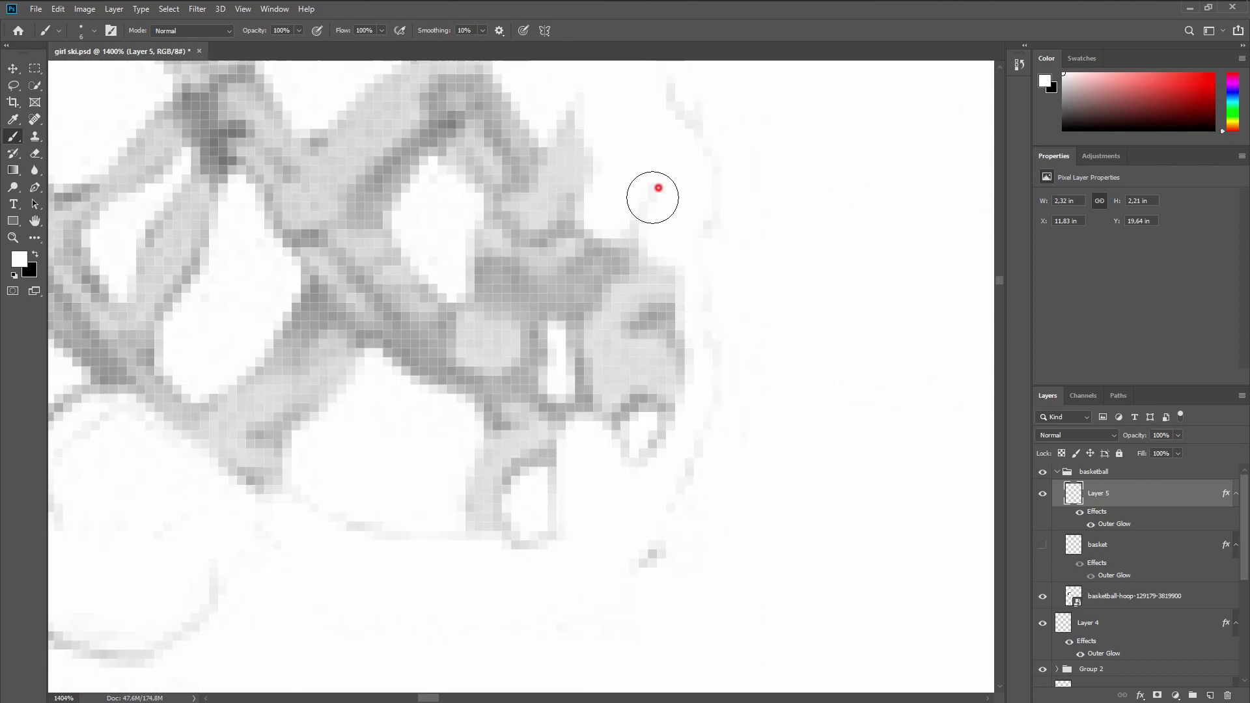
left_click_drag(500, 428, 493, 426)
left_click_drag(547, 427, 487, 521)
mouse_move(491, 325)
left_mouse_down()
mouse_move(527, 422)
mouse_move(517, 503)
mouse_move(176, 455)
left_mouse_up()
left_click(1226, 663)
left_click_drag(169, 472, 485, 390)
Paint the mesh cords along the net's right side white up to the backboard's lower border
scroll(454, 417, "up", 5)
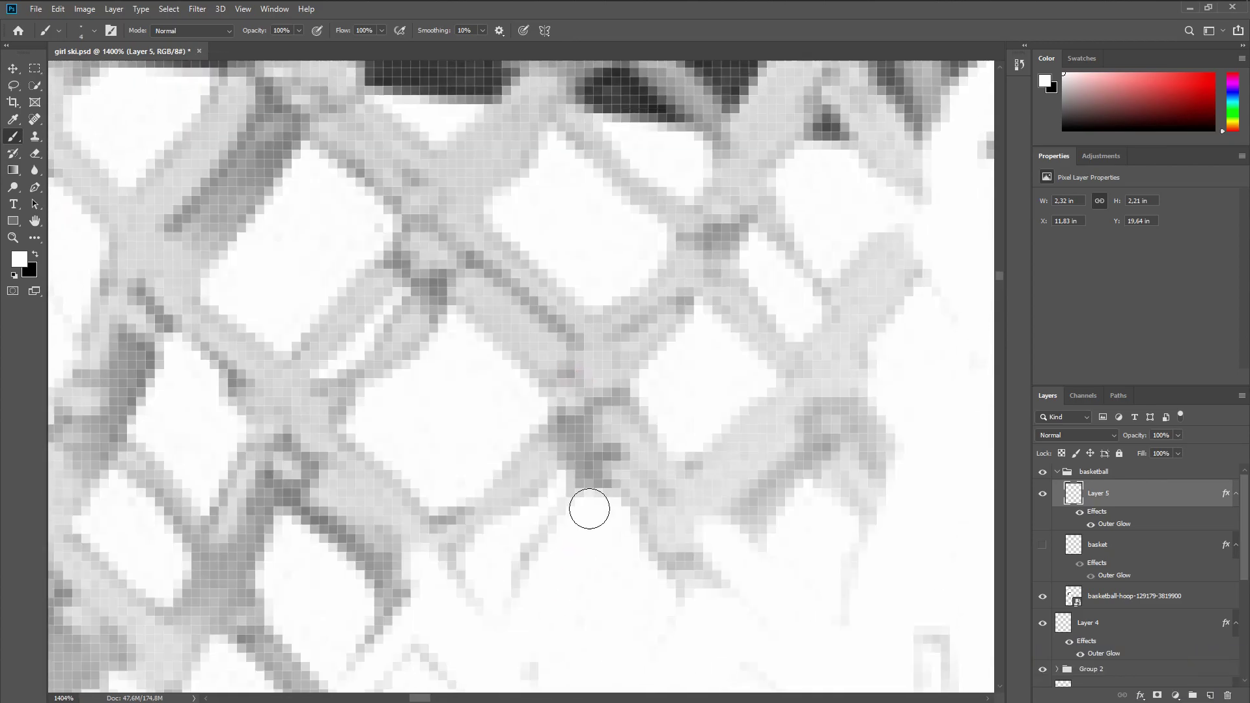
scroll(634, 487, "up", 6)
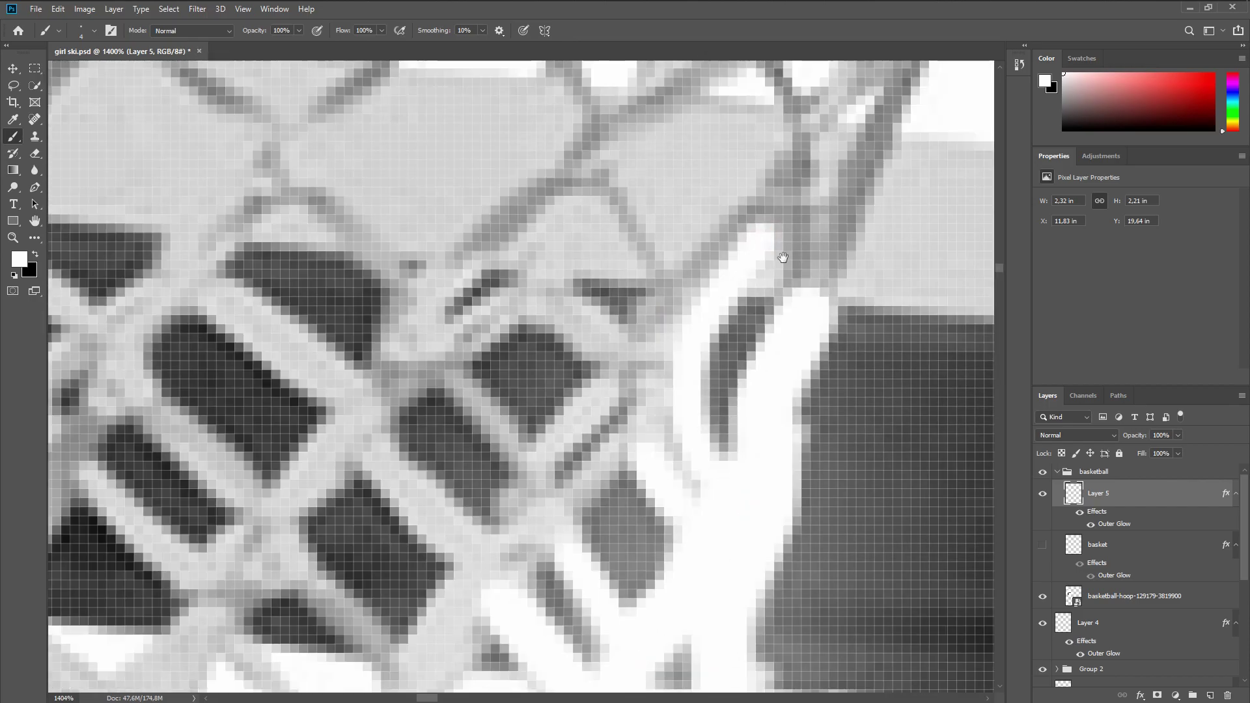
left_click_drag(784, 258, 608, 397)
left_click_drag(752, 211, 605, 564)
mouse_move(691, 176)
left_mouse_down()
mouse_move(648, 299)
mouse_move(449, 594)
mouse_move(671, 259)
left_mouse_up()
mouse_move(671, 260)
left_mouse_down()
mouse_move(548, 403)
mouse_move(430, 592)
mouse_move(677, 175)
left_mouse_up()
left_click_drag(677, 175, 589, 356)
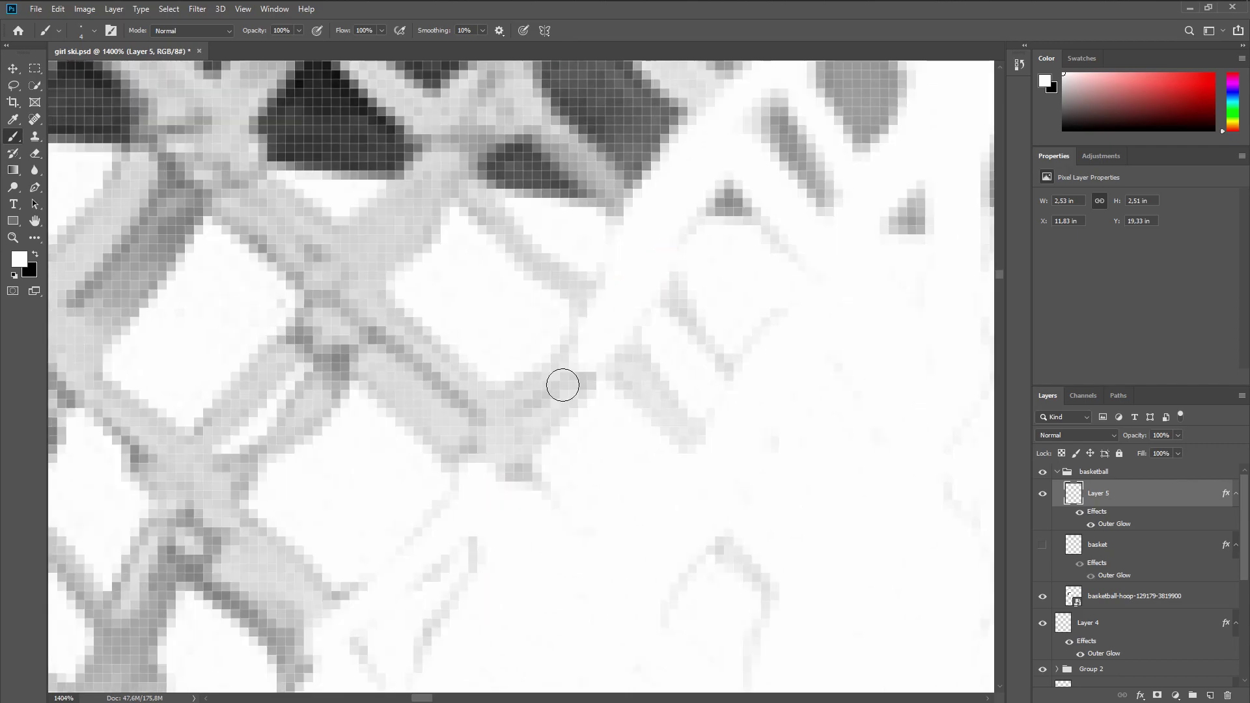
scroll(652, 396, "down", 2)
left_click_drag(459, 314, 554, 280)
left_click_drag(592, 235, 586, 343)
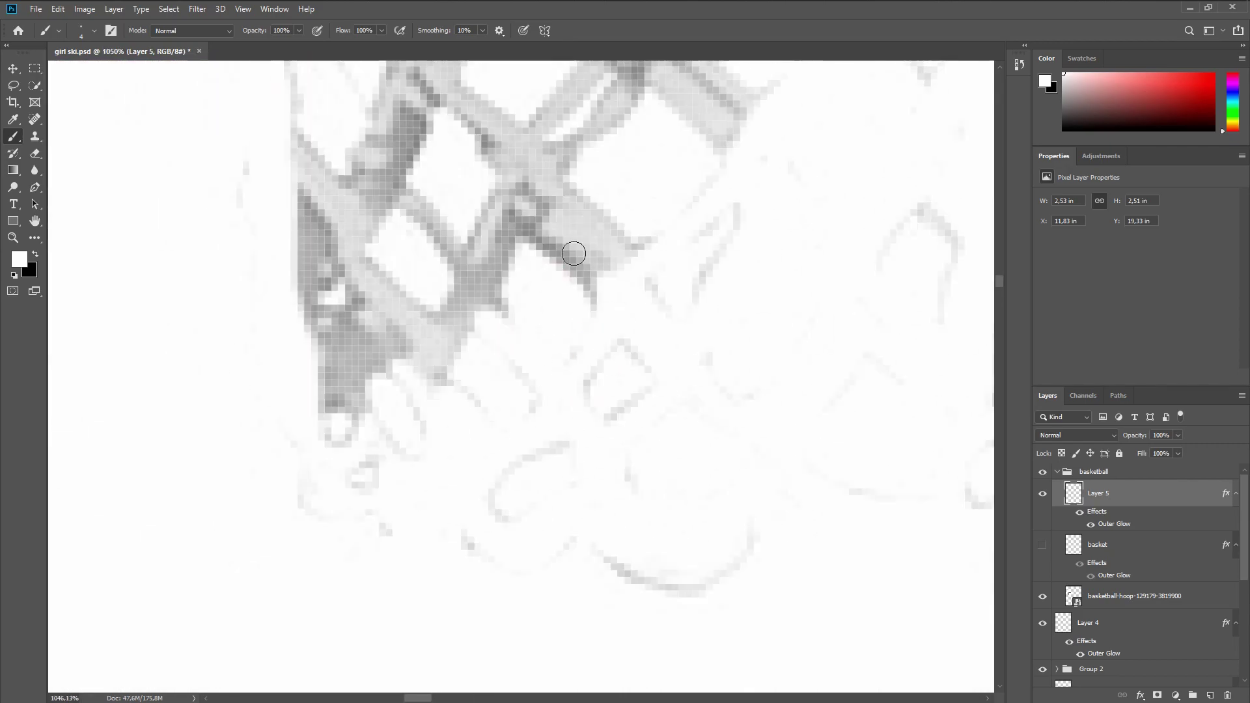
Paint the lower left mesh cords and the net's left edge white up to the dark backboard padding
left_click_drag(600, 280, 472, 273)
left_click_drag(459, 297, 577, 356)
mouse_move(420, 295)
left_mouse_down()
mouse_move(483, 452)
mouse_move(571, 612)
left_mouse_up()
left_click_drag(632, 365, 608, 435)
left_click_drag(677, 416, 613, 512)
key("]")
mouse_move(635, 482)
left_mouse_down()
mouse_move(689, 521)
mouse_move(794, 398)
left_mouse_up()
mouse_move(879, 468)
left_mouse_down()
mouse_move(743, 483)
mouse_move(554, 312)
left_mouse_up()
mouse_move(554, 312)
left_mouse_down()
mouse_move(566, 447)
mouse_move(349, 430)
mouse_move(541, 430)
left_mouse_up()
left_click_drag(460, 324, 534, 538)
left_click_drag(626, 400, 555, 495)
left_click_drag(685, 458, 611, 553)
left_click_drag(561, 300, 784, 485)
left_click_drag(785, 485, 601, 414)
mouse_move(694, 374)
left_mouse_down()
mouse_move(616, 433)
mouse_move(500, 394)
left_mouse_up()
left_click_drag(560, 297, 501, 357)
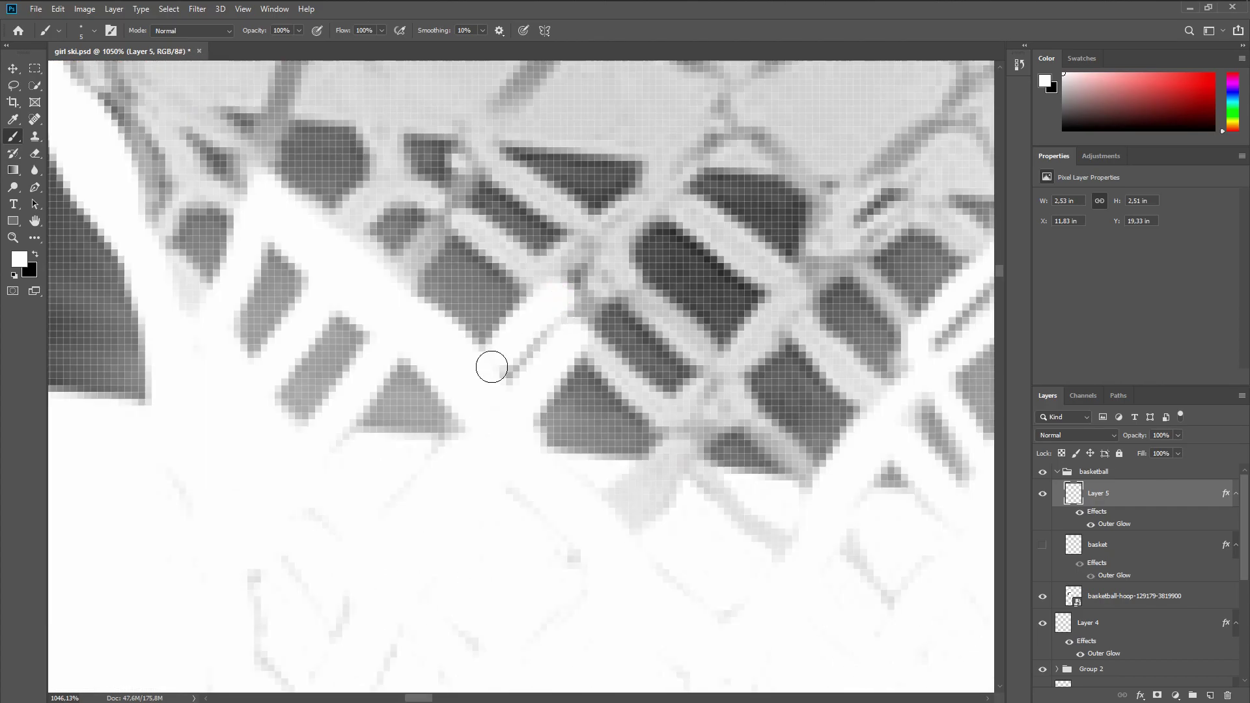
Trace the central mesh cords and upper diamonds of the net in white, using a thinner brush for narrow cords
left_click_drag(593, 338, 674, 422)
left_click_drag(674, 443, 628, 511)
left_click_drag(687, 450, 484, 412)
key("[")
key("[")
left_click_drag(469, 409, 482, 430)
left_click_drag(483, 396, 574, 281)
key("bracketright")
mouse_move(573, 280)
left_mouse_down()
mouse_move(564, 388)
mouse_move(664, 479)
left_mouse_up()
left_click_drag(463, 265, 568, 357)
mouse_move(260, 250)
left_mouse_down()
mouse_move(382, 315)
mouse_move(563, 318)
left_mouse_up()
mouse_move(416, 358)
left_mouse_down()
mouse_move(470, 302)
mouse_move(662, 302)
left_mouse_up()
left_click_drag(586, 157, 537, 303)
left_click_drag(413, 195, 525, 301)
left_click_drag(414, 228, 514, 368)
left_click_drag(558, 252, 291, 401)
mouse_move(405, 447)
left_mouse_down()
mouse_move(326, 308)
mouse_move(485, 411)
left_mouse_up()
left_click_drag(618, 288, 502, 416)
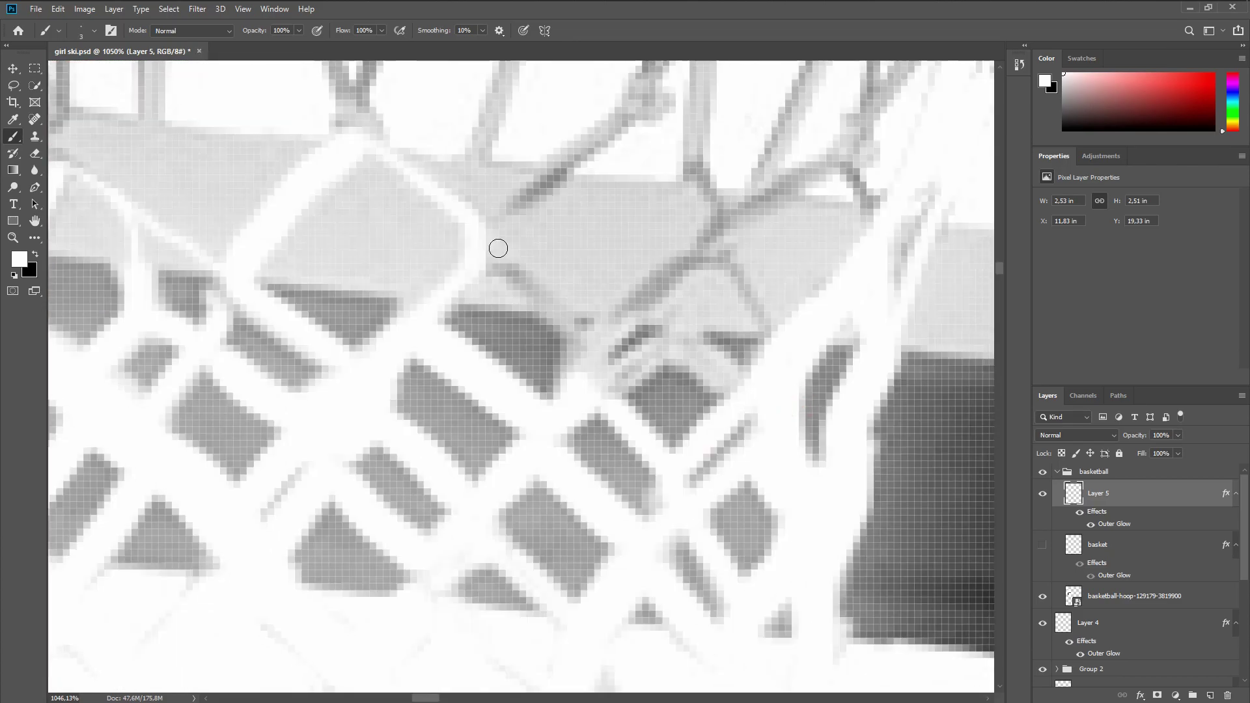
Trace the long cords rising from the mesh to the rim on the net's right side in white
scroll(535, 265, "down", 2)
scroll(558, 257, "down", 3)
scroll(785, 104, "up", 4)
mouse_move(777, 127)
left_mouse_down()
mouse_move(550, 533)
mouse_move(696, 298)
left_mouse_up()
left_click_drag(594, 433, 582, 462)
left_click_drag(742, 131, 752, 242)
left_click_drag(763, 162, 536, 622)
left_click_drag(767, 215, 624, 331)
scroll(625, 331, "down", 4)
key("bracketright")
key("bracketright")
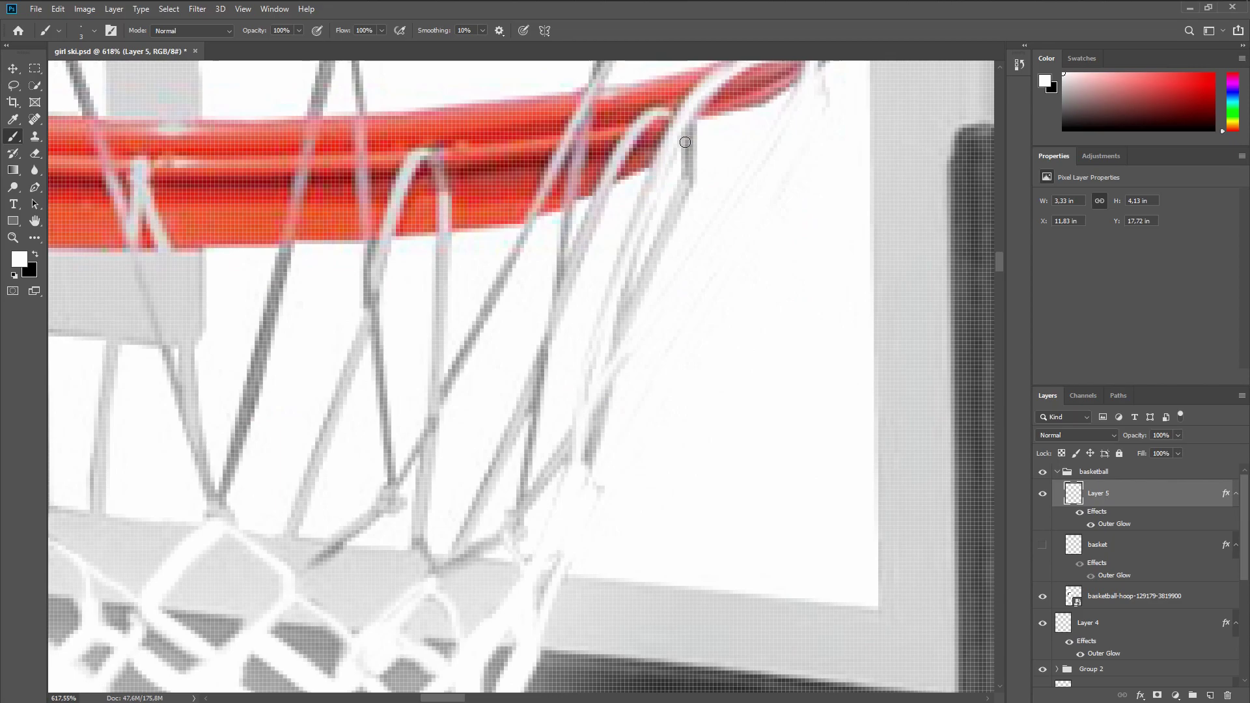
Paint the hanging cords that loop over the rim on the net's right and centre white
left_click_drag(649, 114, 609, 185)
left_click_drag(609, 184, 665, 90)
left_click_drag(665, 90, 514, 458)
left_click_drag(672, 263, 669, 432)
left_click_drag(685, 197, 667, 307)
left_click_drag(551, 587, 693, 239)
mouse_move(694, 238)
left_mouse_down()
mouse_move(621, 414)
mouse_move(819, 219)
left_mouse_up()
left_click_drag(792, 332, 814, 267)
left_click_drag(625, 411, 674, 599)
mouse_move(676, 586)
left_mouse_down()
mouse_move(676, 214)
mouse_move(541, 591)
left_mouse_up()
left_click_drag(641, 534, 625, 371)
mouse_move(675, 493)
left_mouse_down()
mouse_move(634, 354)
mouse_move(521, 485)
left_mouse_up()
left_click_drag(573, 237, 496, 458)
mouse_move(432, 431)
left_mouse_down()
mouse_move(421, 419)
mouse_move(487, 172)
left_mouse_up()
left_click_drag(482, 224, 439, 570)
Paint the remaining hanging cords toward the net's left side white with varying brush sizes and save the document
left_click_drag(458, 514, 520, 215)
mouse_move(536, 377)
left_mouse_down()
mouse_move(522, 260)
mouse_move(536, 384)
left_mouse_up()
key("bracketleft")
key("bracketleft")
left_click_drag(528, 305, 538, 514)
mouse_move(232, 435)
left_mouse_down()
mouse_move(382, 218)
mouse_move(485, 313)
left_mouse_up()
key("bracketright")
key("bracketright")
mouse_move(445, 85)
left_mouse_down()
mouse_move(460, 410)
mouse_move(461, 286)
left_mouse_up()
left_click_drag(461, 286, 465, 411)
mouse_move(456, 407)
left_mouse_down()
mouse_move(315, 72)
mouse_move(453, 407)
left_mouse_up()
mouse_move(303, 104)
left_mouse_down()
mouse_move(541, 303)
mouse_move(474, 106)
left_mouse_up()
mouse_move(745, 228)
left_mouse_down()
mouse_move(567, 299)
mouse_move(521, 138)
left_mouse_up()
left_click_drag(602, 382, 557, 242)
key("bracketleft")
mouse_move(573, 200)
left_mouse_down()
mouse_move(578, 334)
mouse_move(861, 268)
left_mouse_up()
mouse_move(506, 107)
left_mouse_down()
mouse_move(554, 353)
mouse_move(510, 180)
left_mouse_up()
key("bracketright")
mouse_move(493, 142)
left_mouse_down()
mouse_move(592, 475)
mouse_move(511, 331)
mouse_move(583, 512)
left_mouse_up()
left_click_drag(442, 186, 498, 332)
left_click_drag(409, 208, 491, 364)
mouse_move(491, 410)
left_mouse_down()
mouse_move(444, 248)
mouse_move(457, 273)
left_mouse_up()
scroll(651, 326, "down", 4)
scroll(781, 377, "up", 6)
left_click_drag(733, 428, 552, 472)
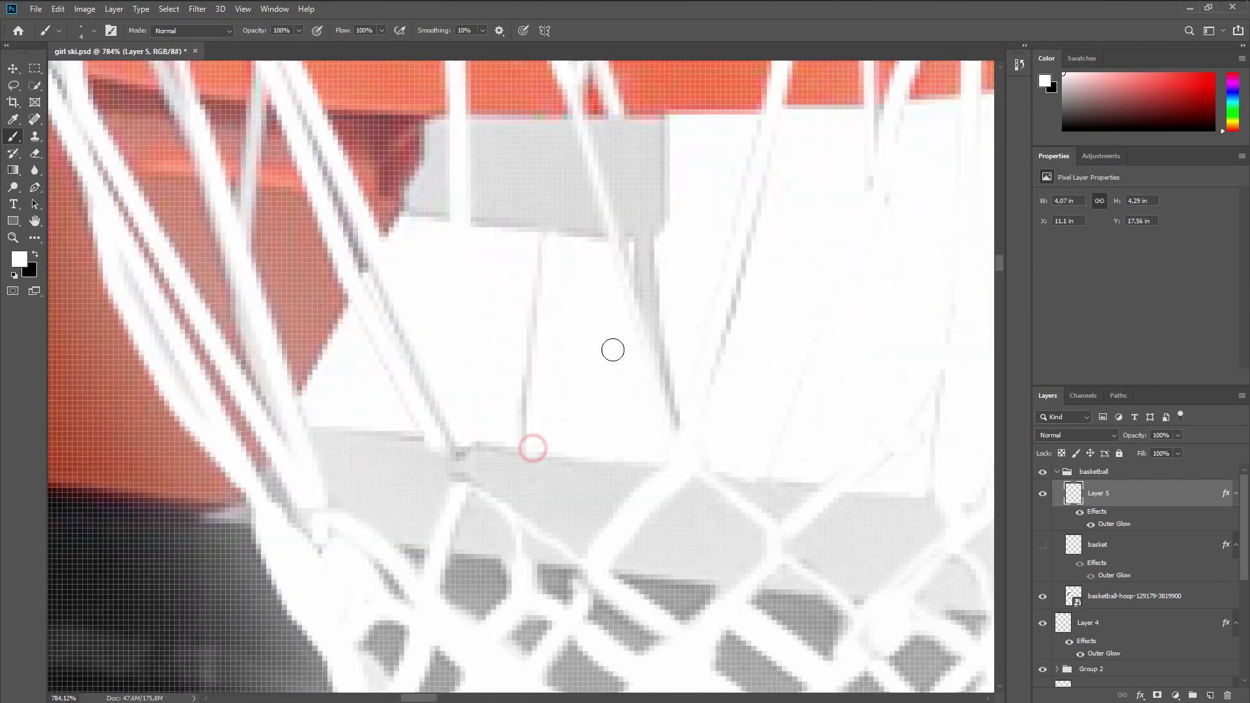
scroll(678, 424, "down", 20)
key("ctrl+s")
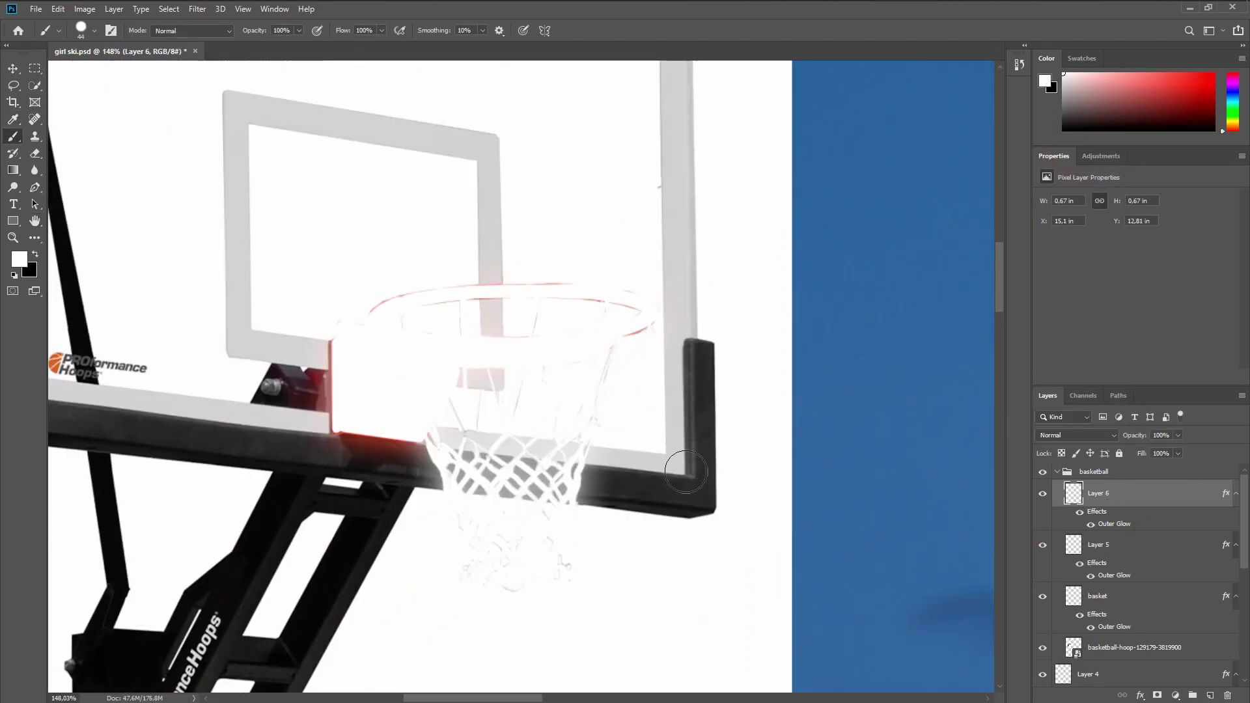
Trace the backboard's outer border and inner square in white on Layer 6 with a 44 px brush
scroll(570, 207, "up", 3)
left_click_drag(690, 657, 389, 98)
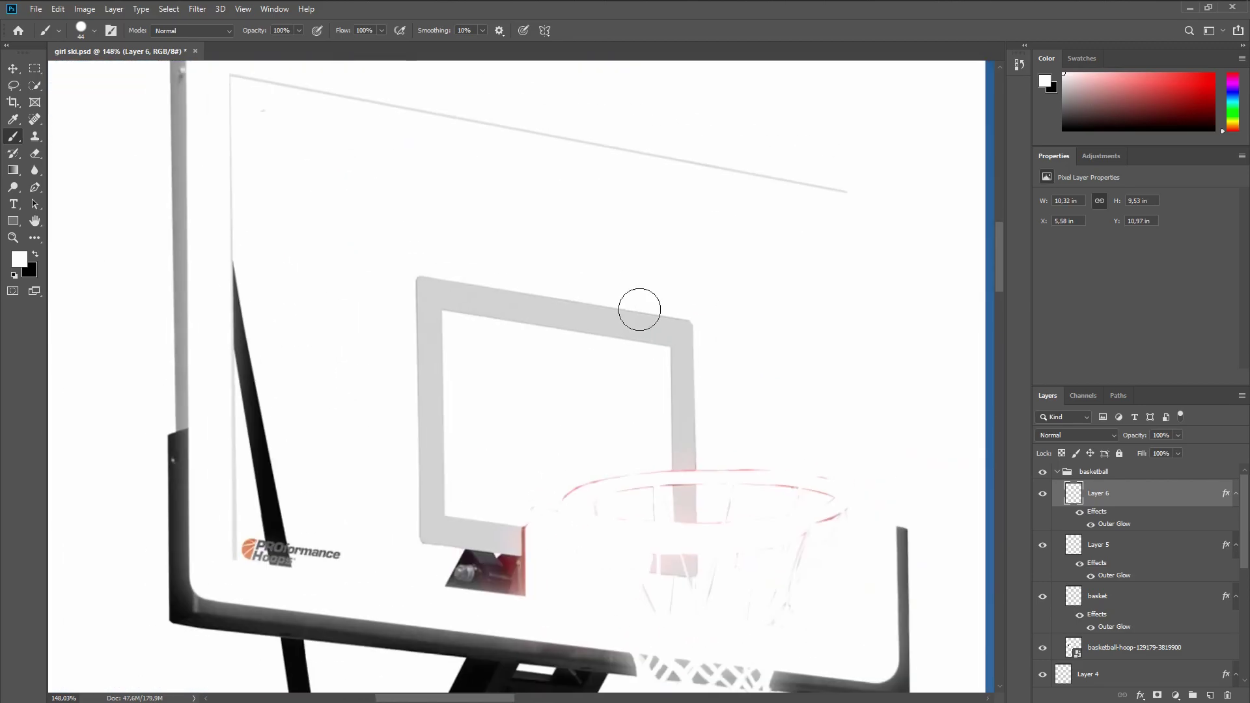
mouse_move(679, 335)
left_mouse_down()
mouse_move(432, 290)
mouse_move(435, 532)
left_mouse_up()
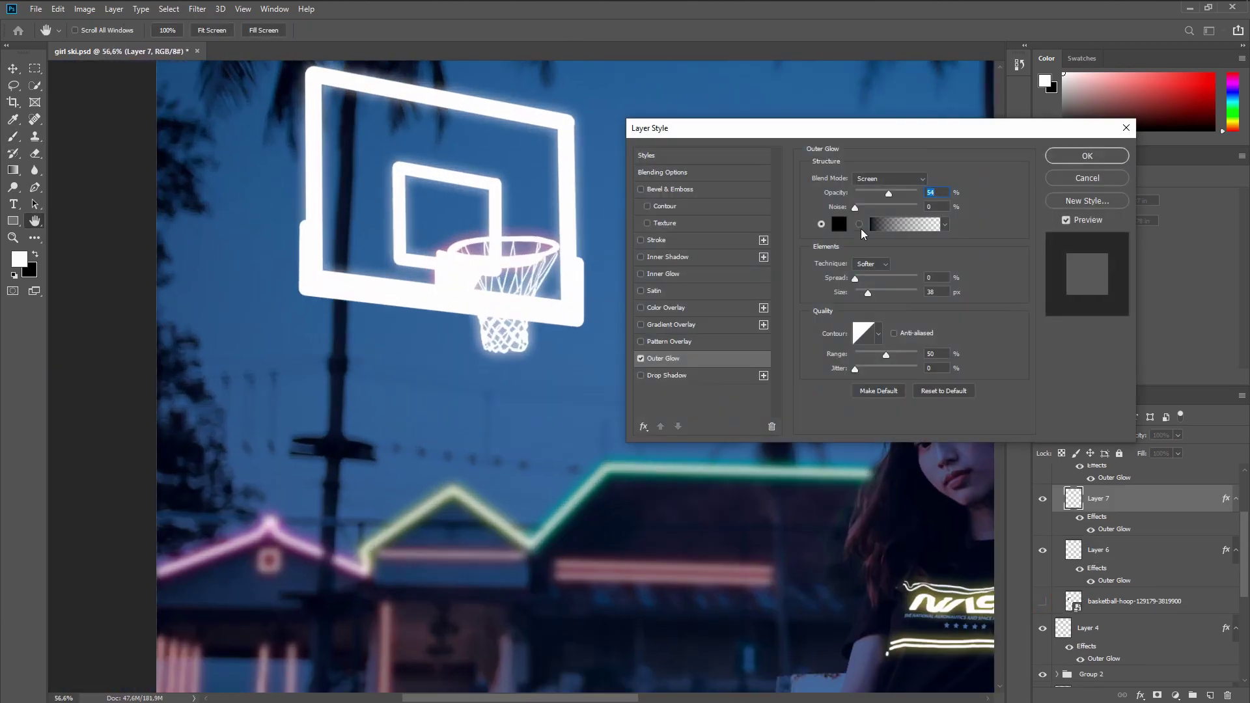
Set Layer 7's Outer Glow colour to teal 00af98, raise its opacity and slightly reduce its size
left_click(840, 224)
left_click(632, 252)
left_click_drag(471, 299, 931, 217)
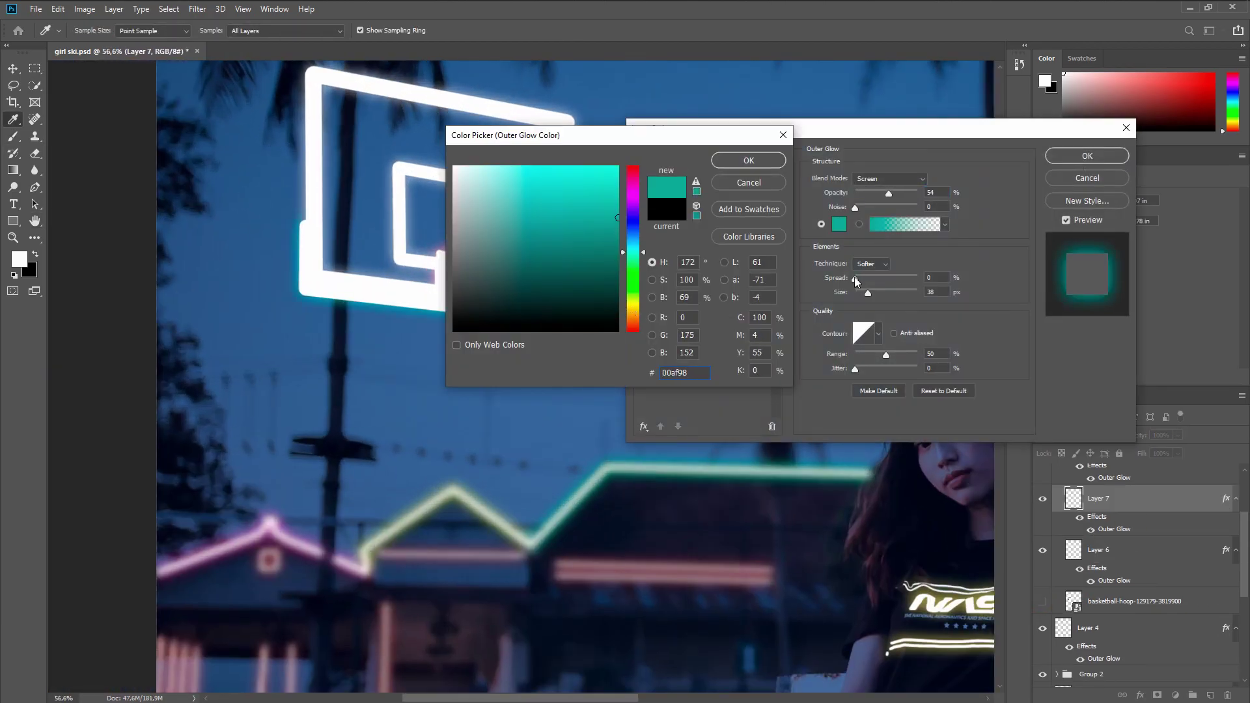
left_click(747, 160)
left_click_drag(868, 293, 866, 293)
left_click_drag(889, 194, 920, 194)
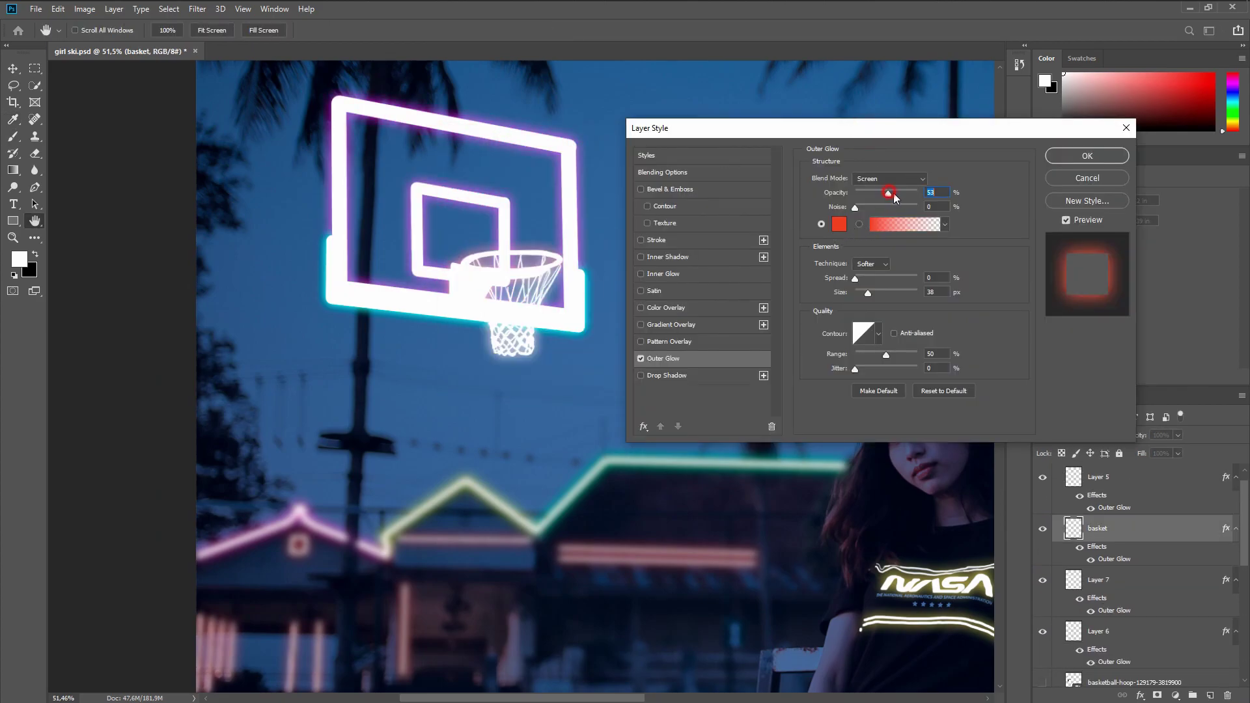
Raise the basket layer's red Outer Glow opacity to 100%, slightly reduce its size and apply the style
left_click_drag(895, 197, 905, 196)
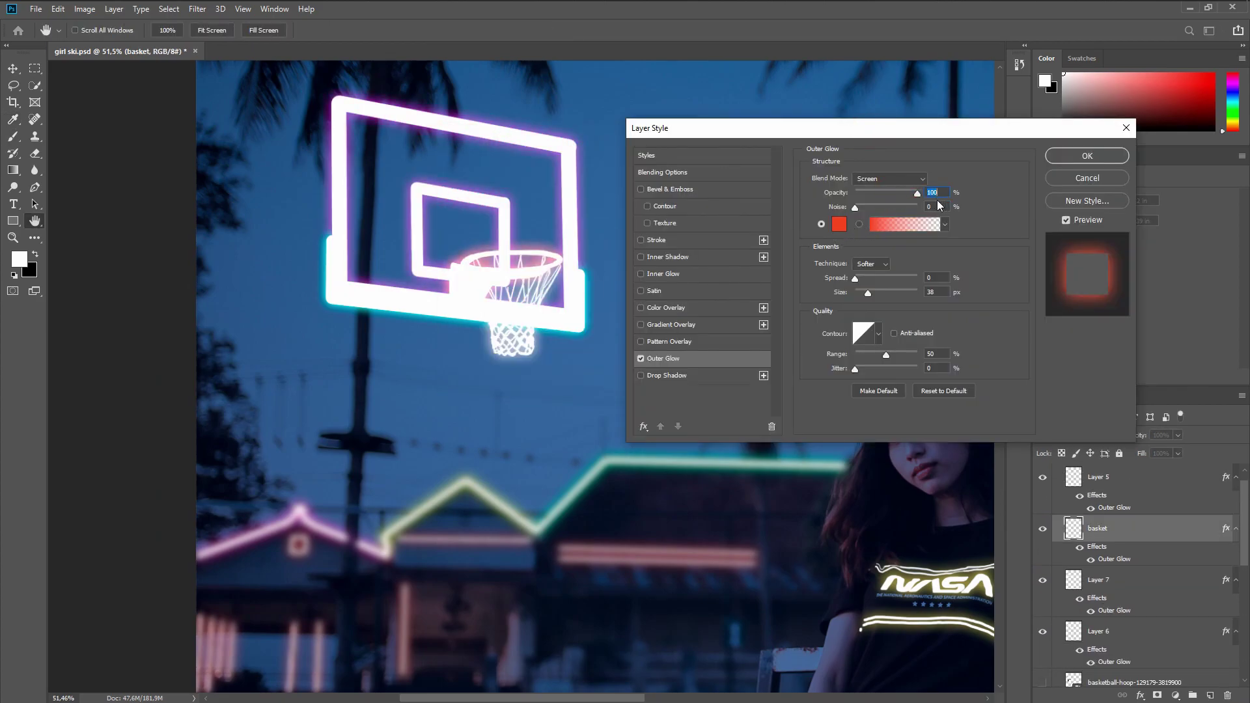
mouse_move(868, 293)
left_mouse_down()
mouse_move(843, 295)
mouse_move(940, 299)
mouse_move(866, 304)
left_mouse_up()
left_click(1087, 157)
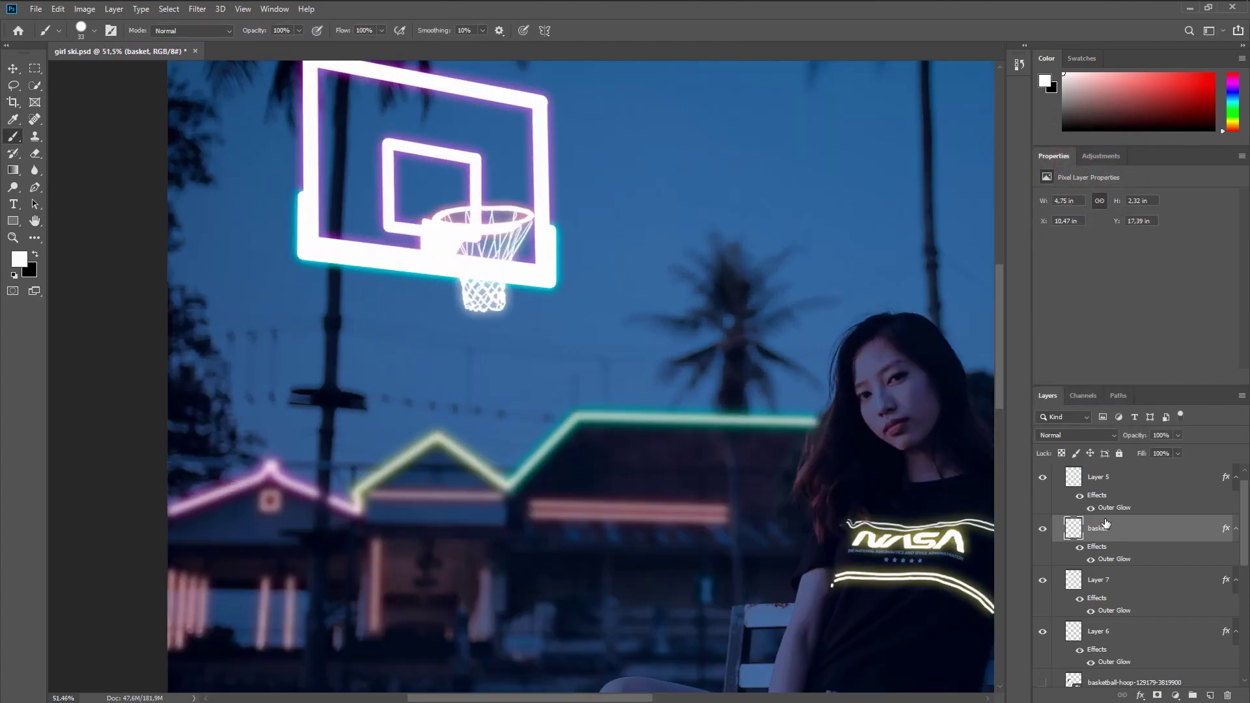
Add a new empty layer above Layer 5 and copy Layer 5's Outer Glow effect onto it
scroll(1106, 524, "up", 1)
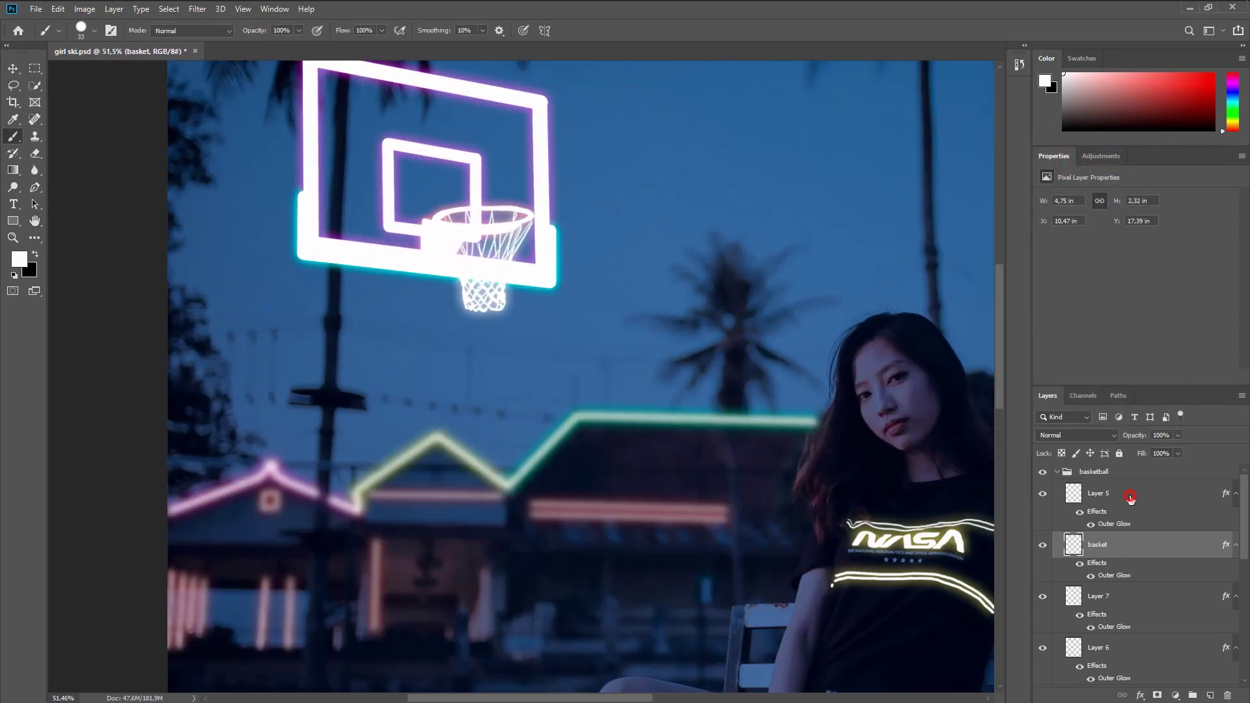
left_click(1132, 500)
left_click(1210, 695)
left_click_drag(1144, 553, 1139, 499)
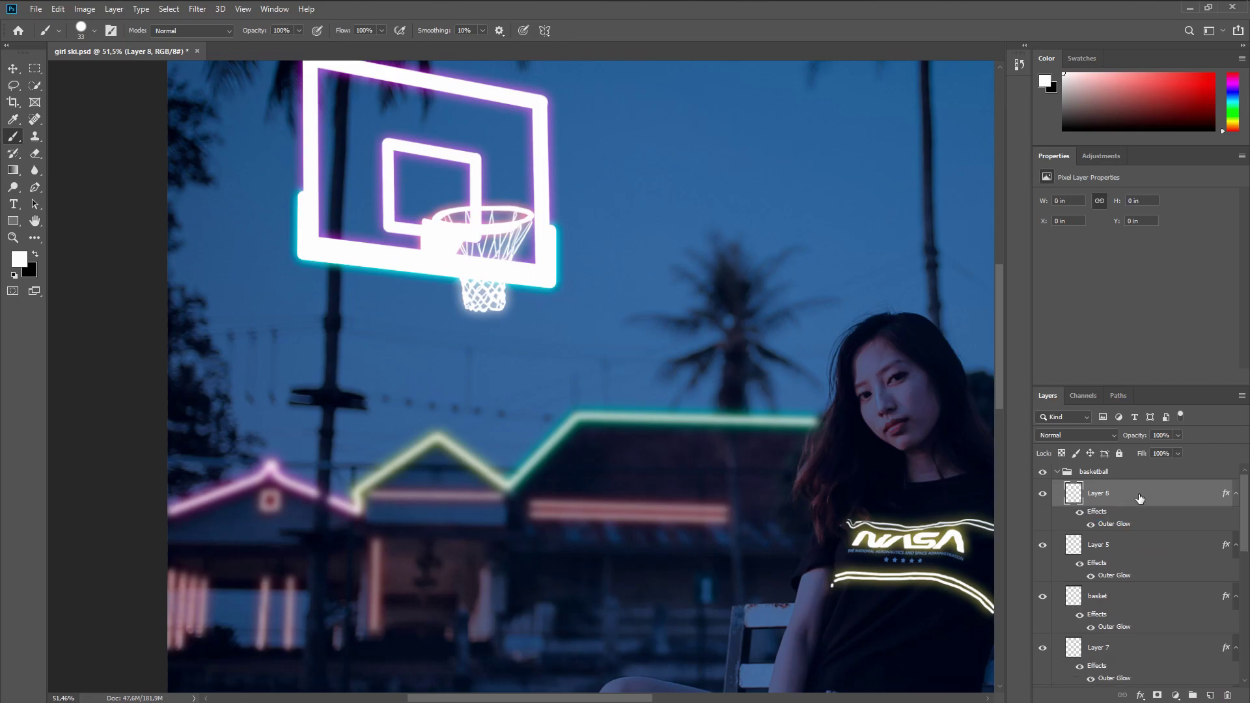
Check Layer 8's Outer Glow settings and toggle Layer 5, basket and Layer 7 to identify which hoop part each one holds
double_click(1143, 528)
left_click(1078, 178)
left_click(1044, 547)
left_click(1044, 547)
left_click(1049, 602)
left_click(1048, 602)
left_click(1044, 648)
left_click(1044, 648)
Undo the Outer Glow copied from Layer 5 and copy Layer 7's Outer Glow onto Layer 8 instead
key("ctrl+z")
key("ctrl+z")
key("ctrl+z")
left_click(1043, 625)
left_click(1043, 625)
left_click_drag(1116, 648, 1127, 504)
Paint a horizontal support arm from the hoop's inner square to the backboard's left edge on Layer 8, and move the layer below Layer 6
scroll(1107, 520, "down", 3)
left_click(1042, 571)
left_click(1044, 573)
scroll(369, 218, "up", 5)
left_click_drag(552, 122, 530, 139)
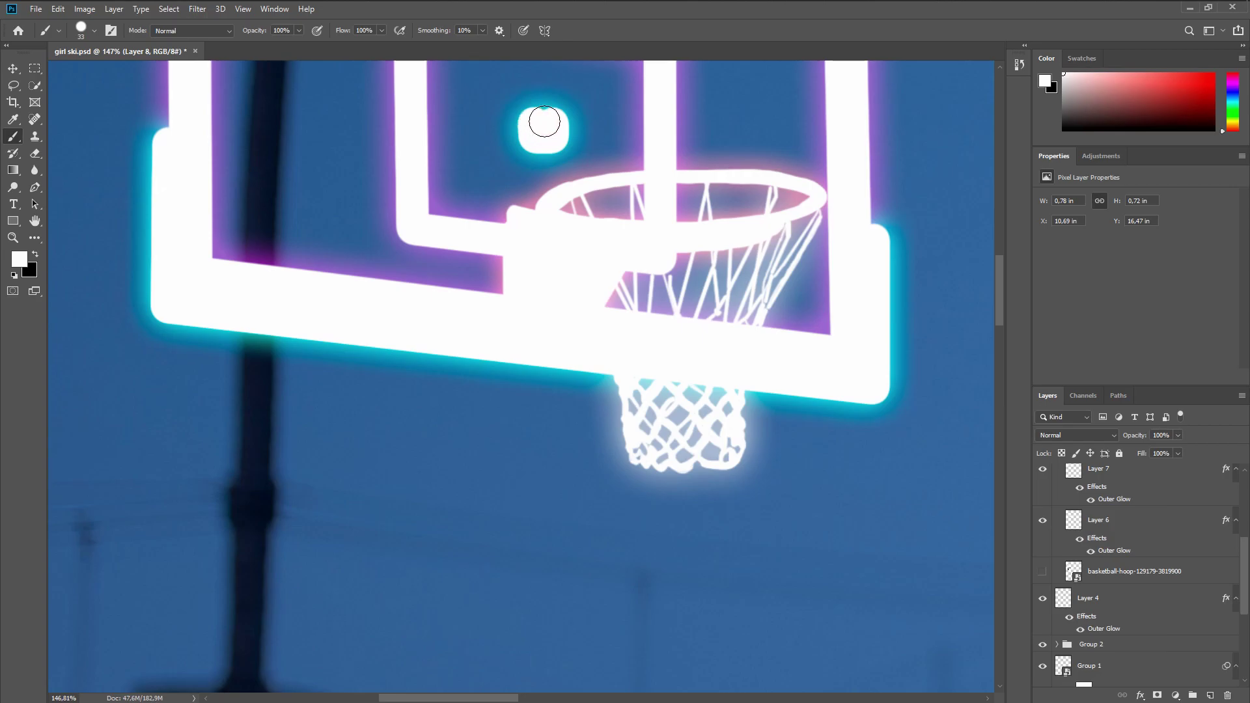
scroll(533, 140, "down", 5)
scroll(533, 164, "down", 4)
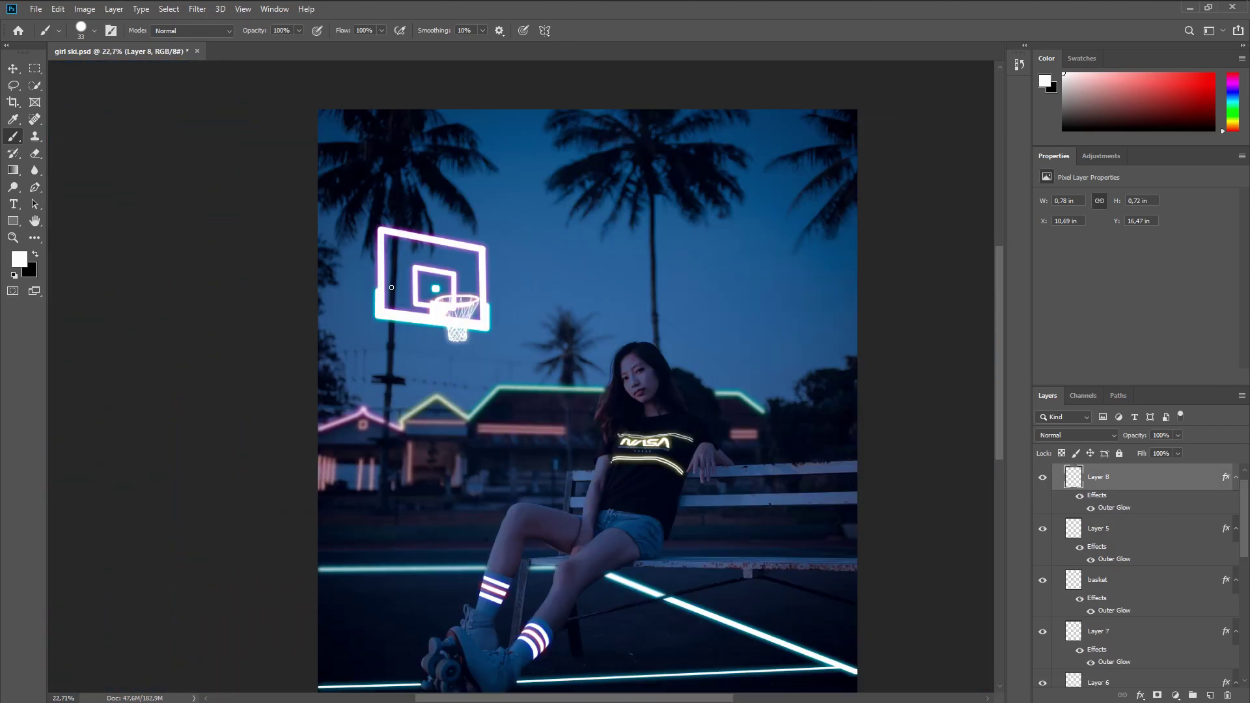
left_click_drag(1133, 482, 1150, 649)
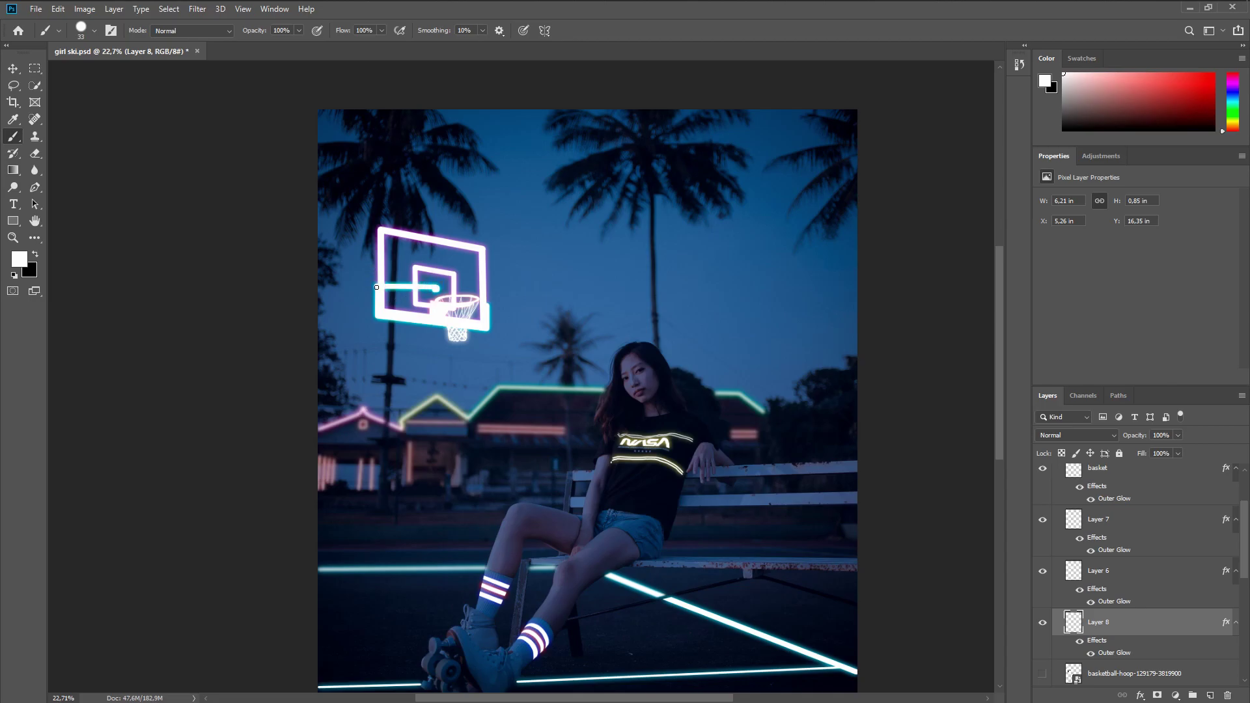
Paint a straight vertical pole from the support arm's left end down to the court, redoing the line until it is upright
left_click(383, 601, "shift")
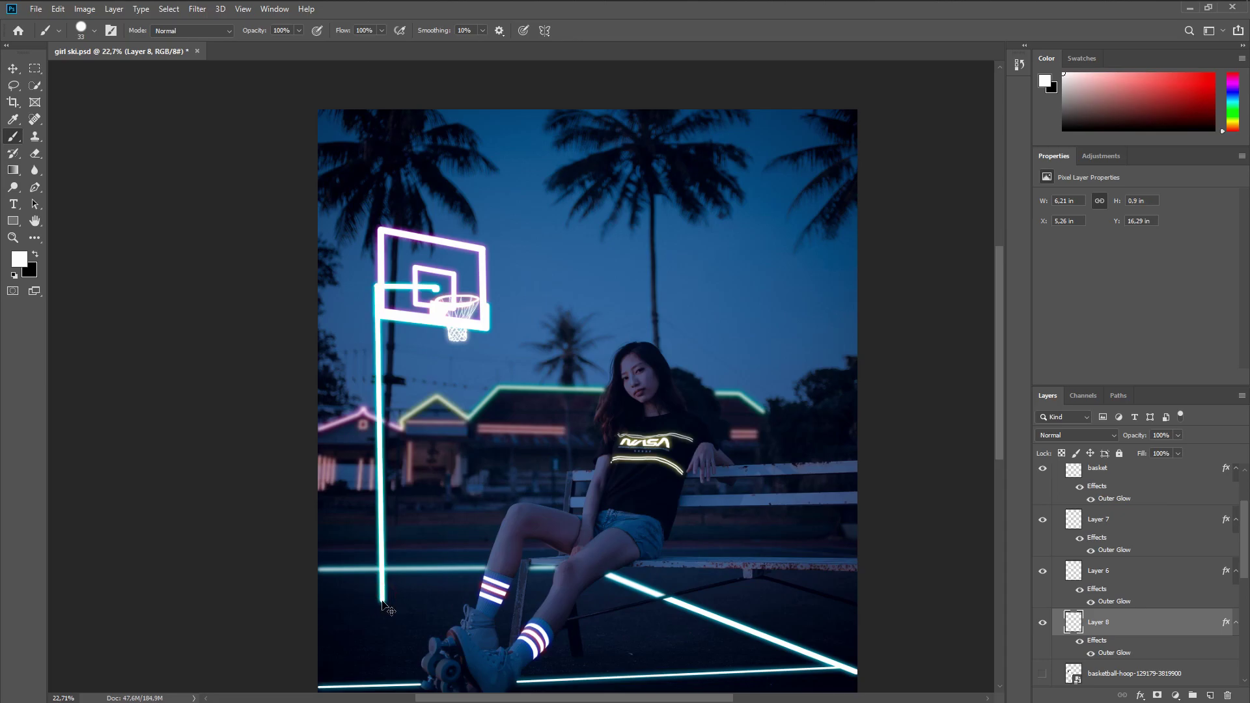
key("ctrl+z")
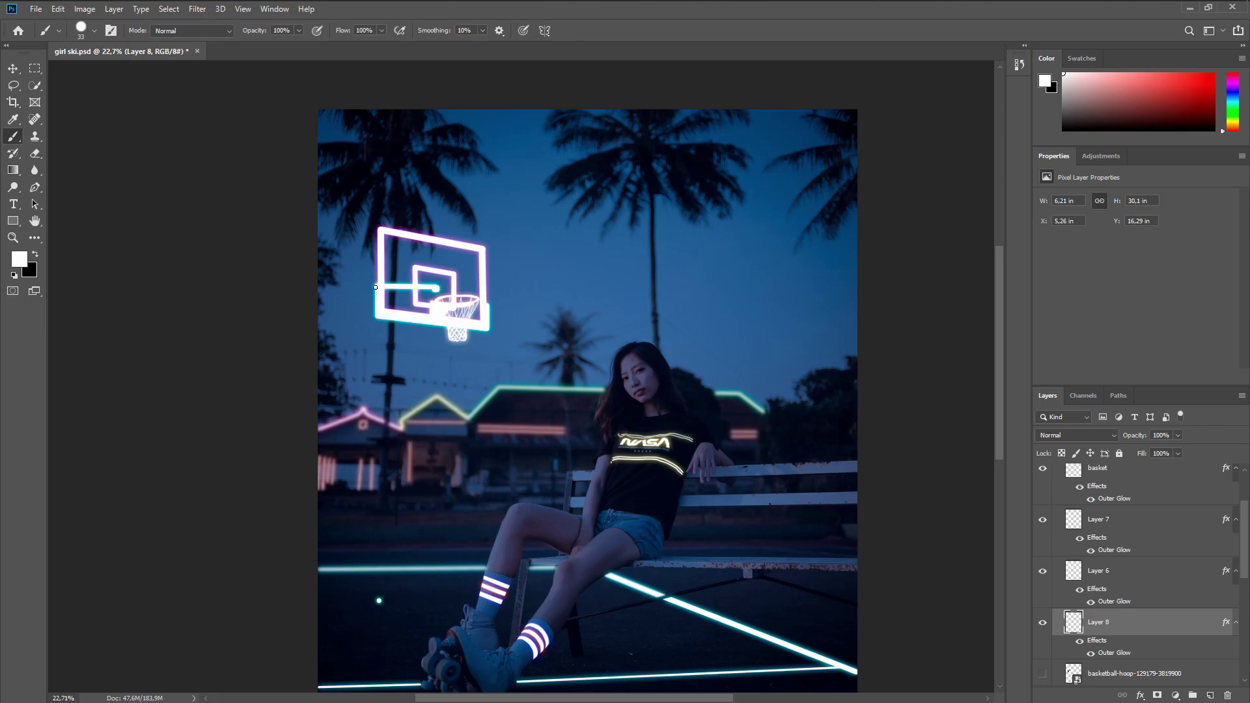
left_click(376, 286, "shift")
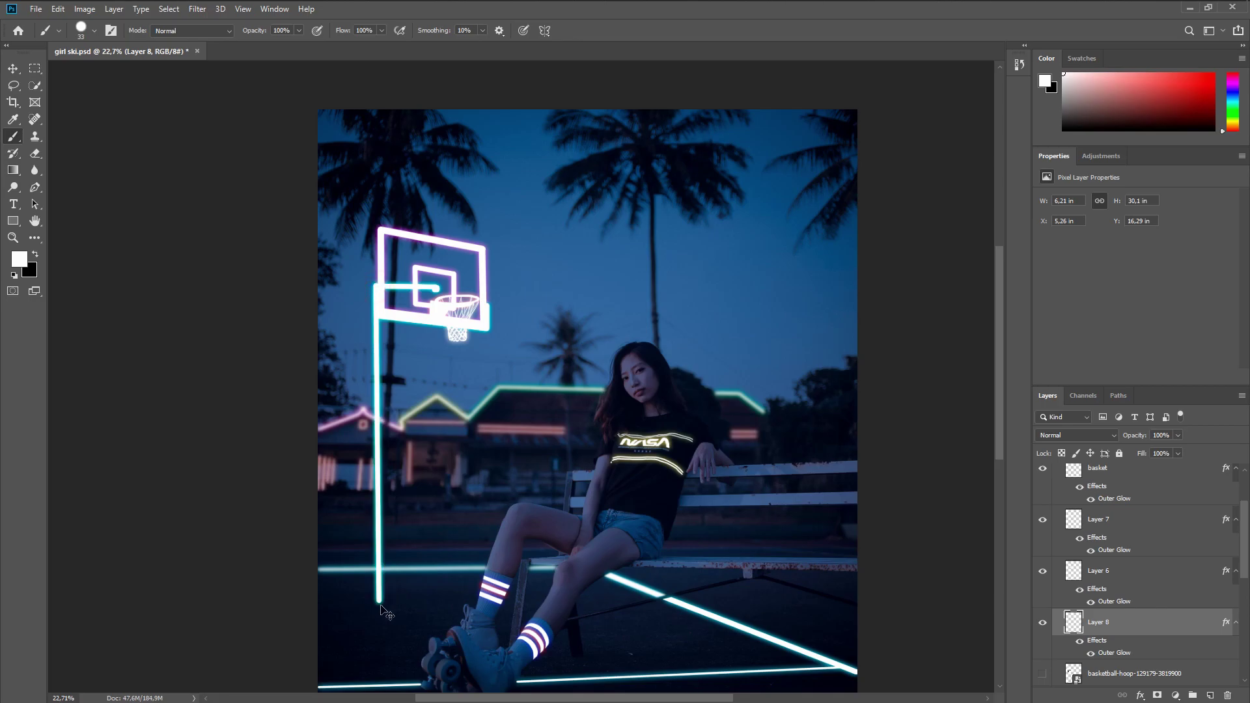
key("ctrl+z")
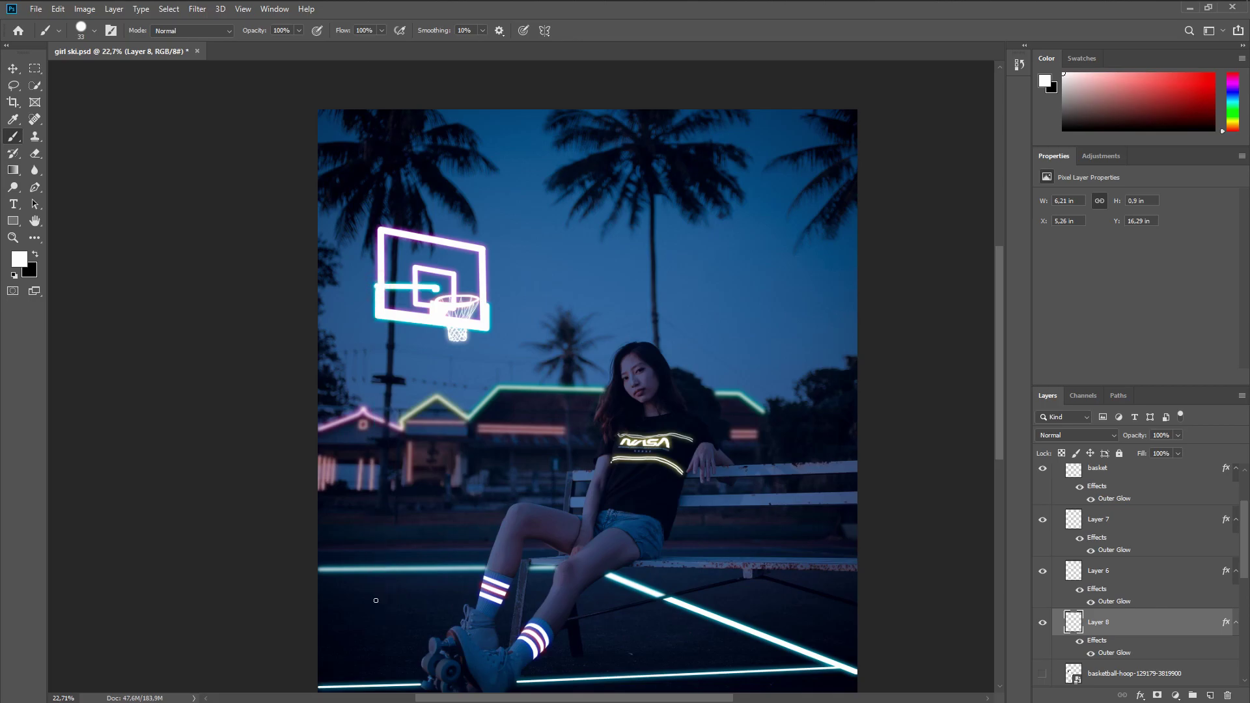
left_click(375, 285, "shift")
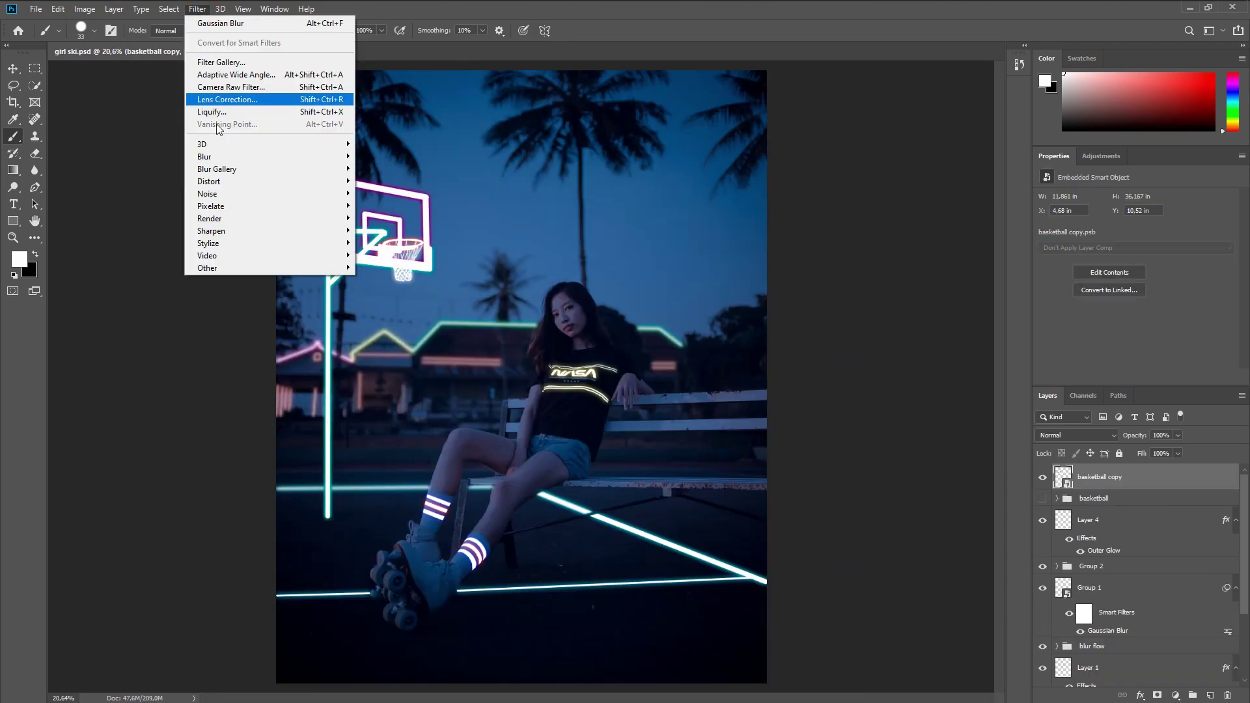
Apply a very slight Gaussian Blur to the basketball copy smart object
left_click(391, 203)
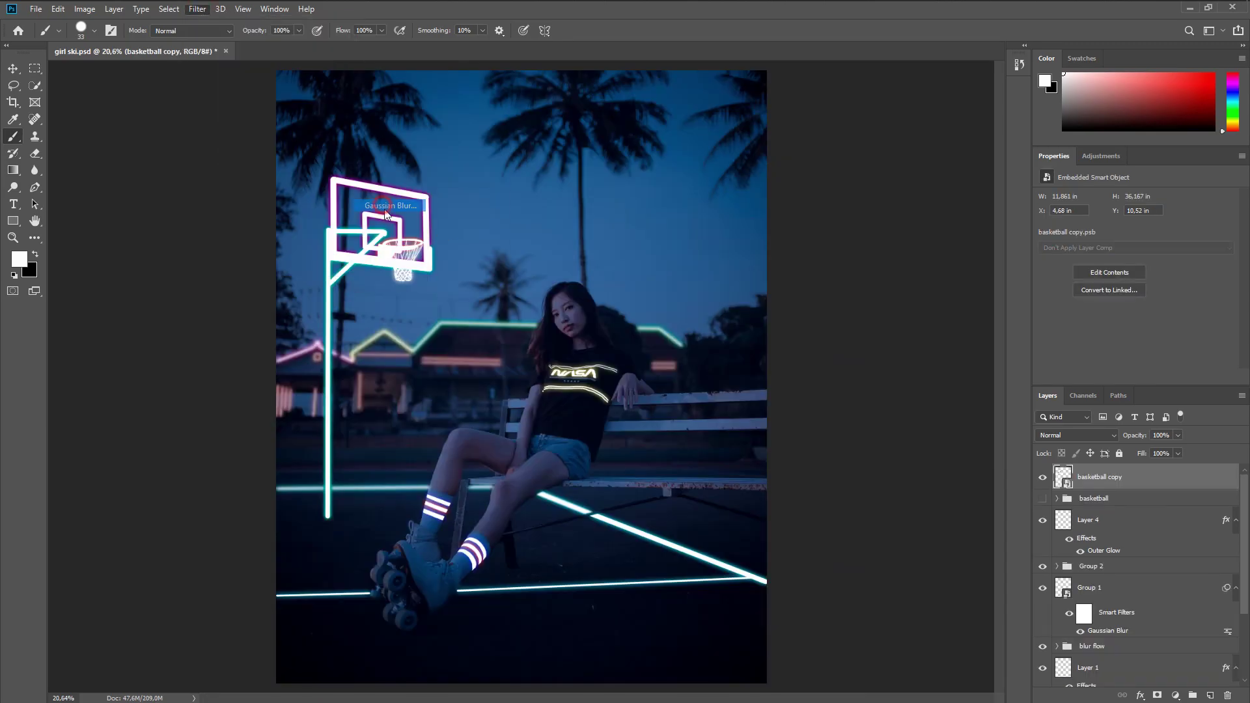
left_click_drag(552, 344, 540, 347)
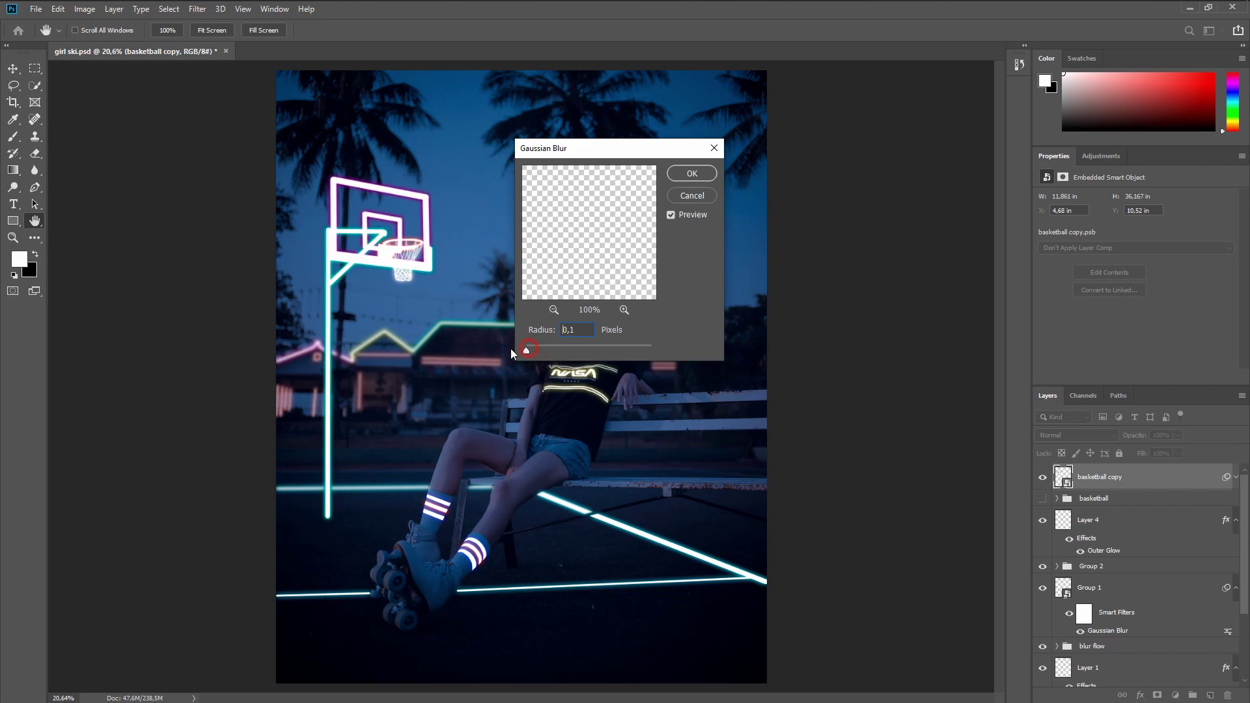
left_click(689, 177)
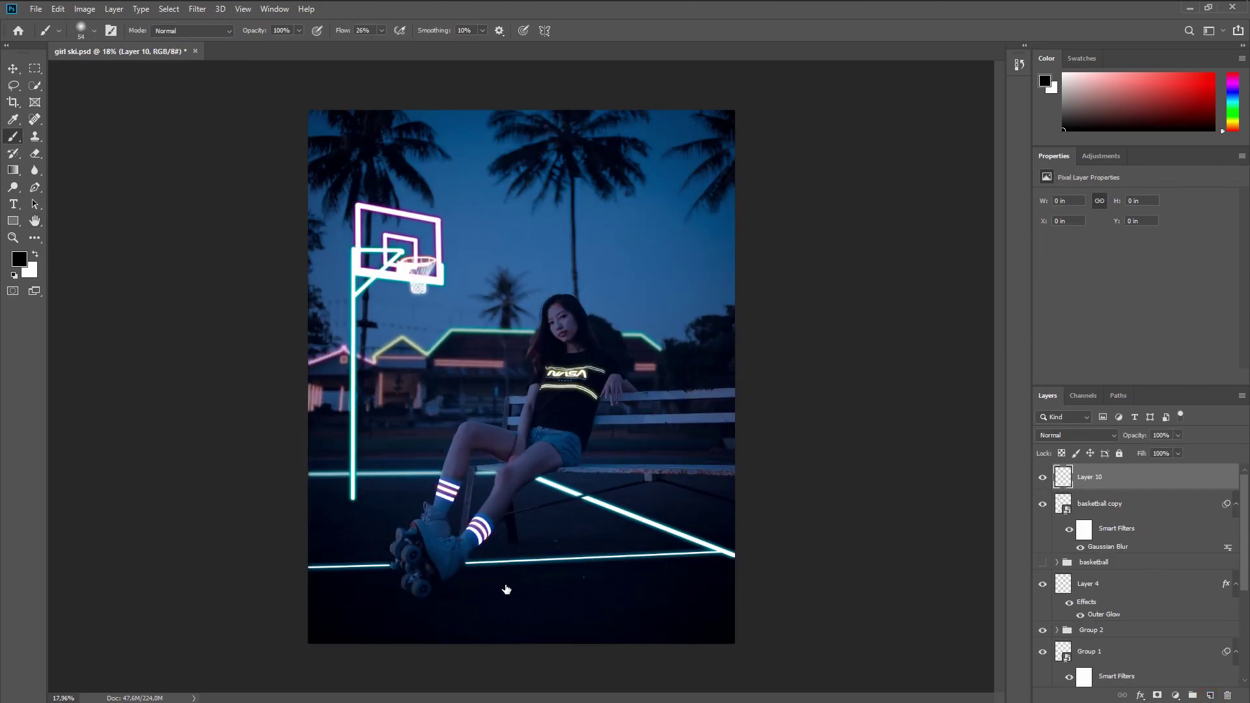
Add an Outer Glow to Layer 10, lower its opacity and change its colour from red to green
scroll(507, 589, "up", 4)
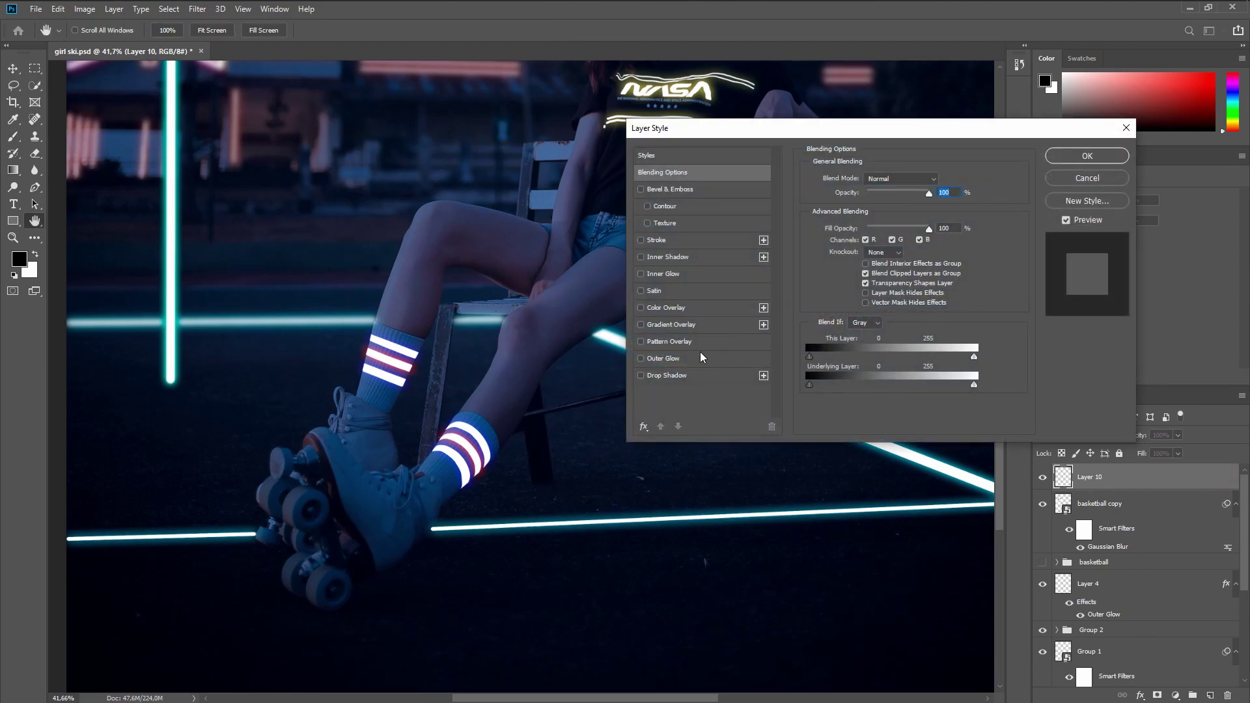
left_click(701, 358)
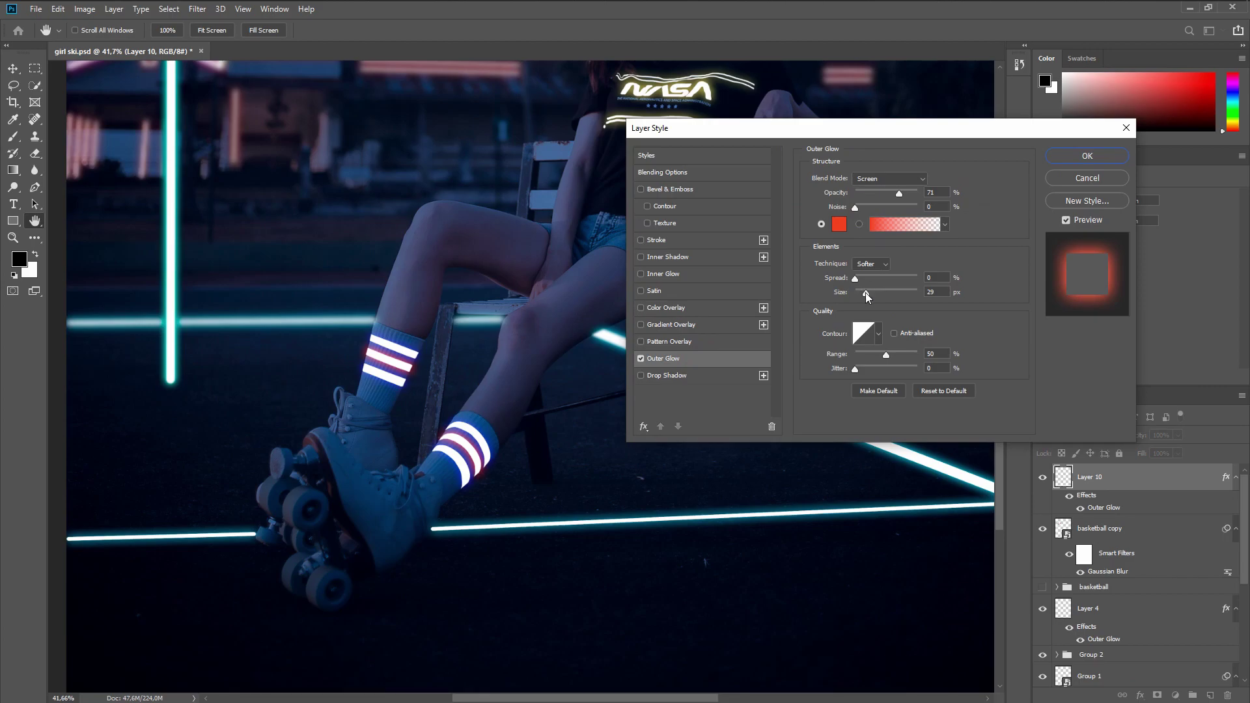
left_click_drag(898, 193, 885, 194)
left_click(840, 227)
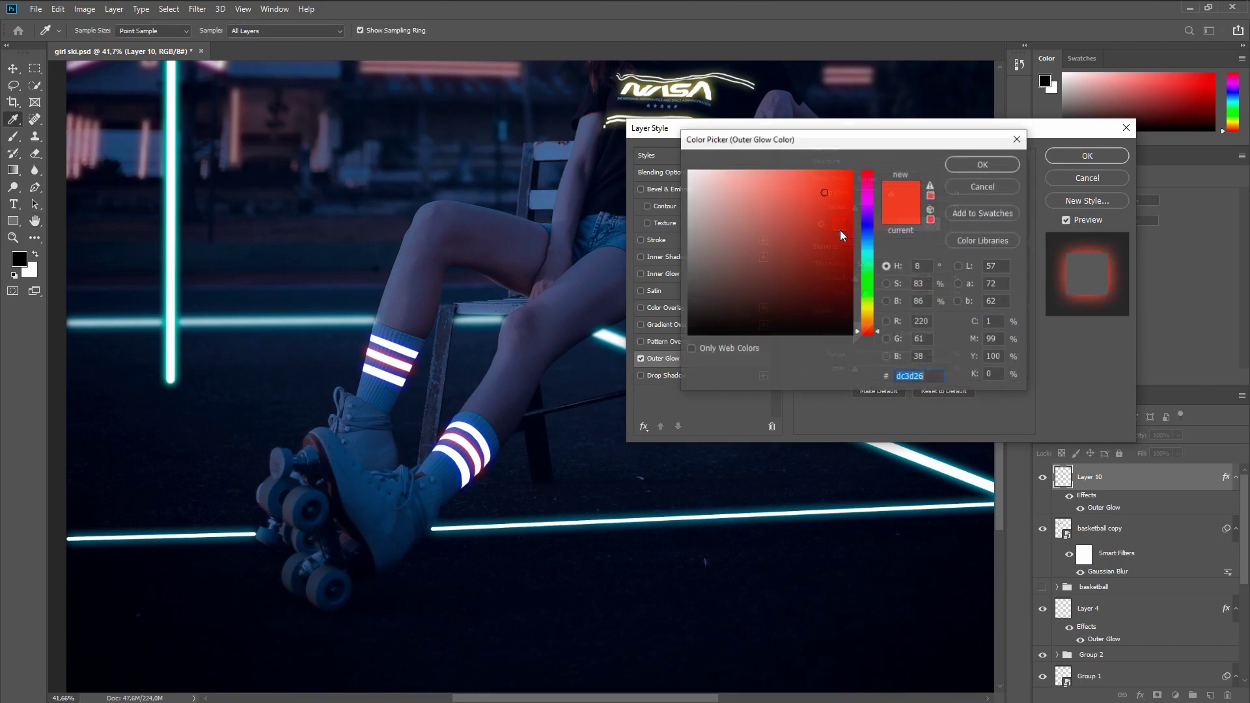
left_click(868, 273)
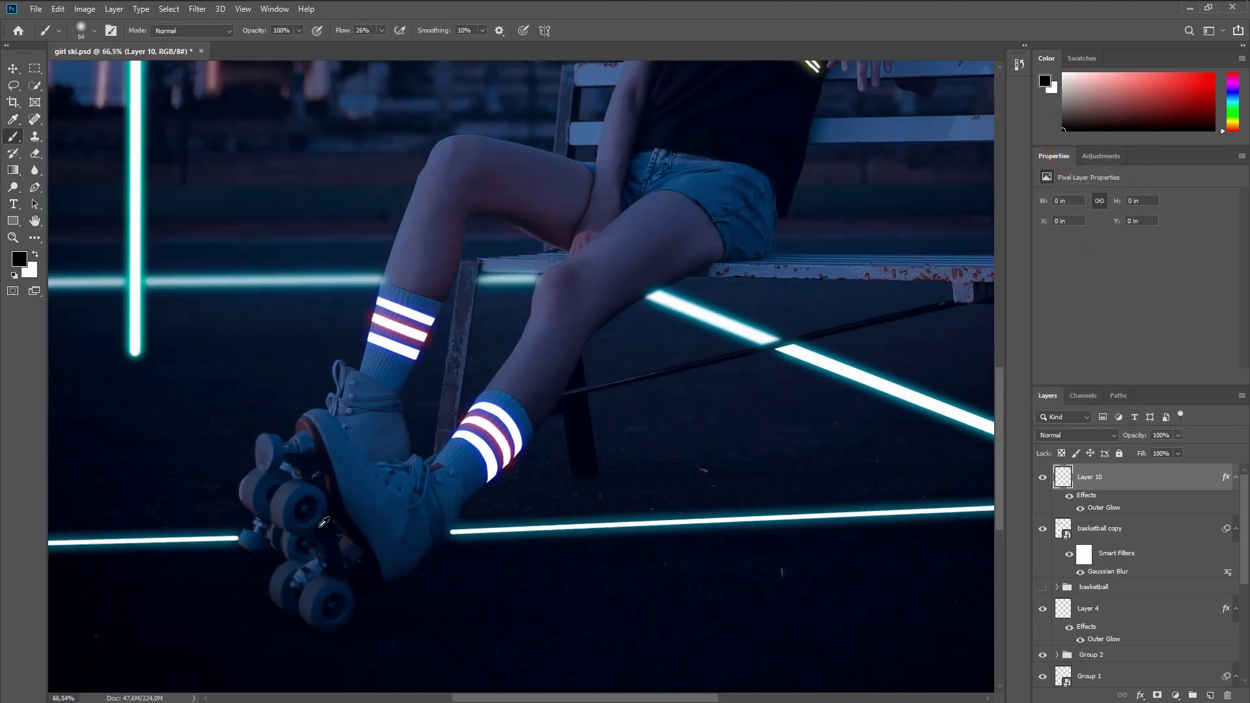
Paint white glowing rings on the roller skate's wheels with a soft 35 px brush at 26% flow
scroll(324, 523, "up", 8)
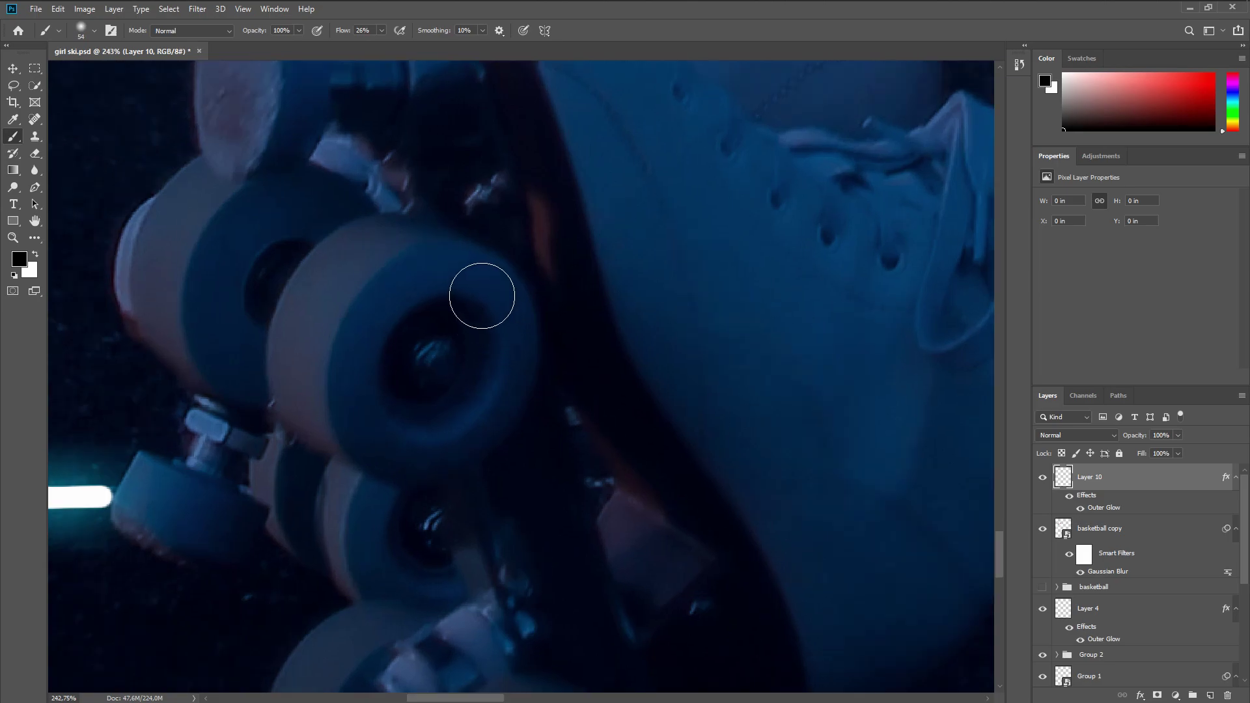
left_click_drag(485, 279, 468, 275)
key("ctrl+z")
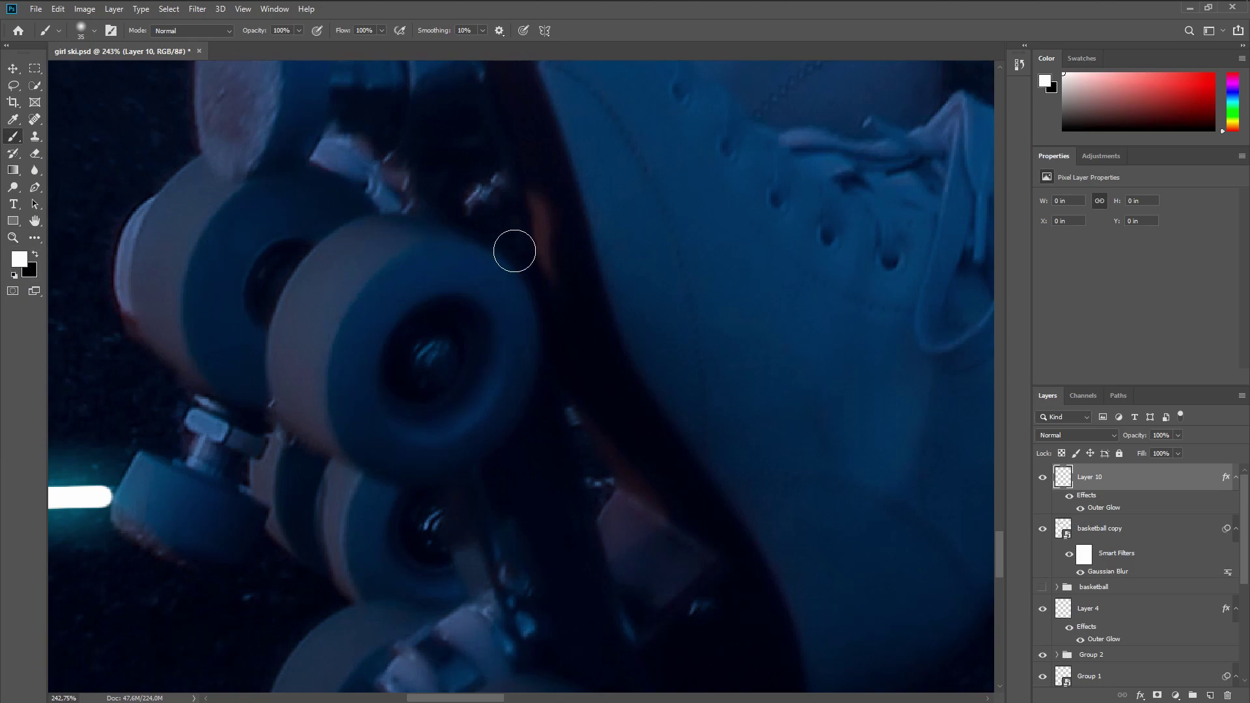
left_click(470, 269)
mouse_move(451, 270)
left_mouse_down()
mouse_move(407, 269)
mouse_move(355, 306)
mouse_move(340, 380)
mouse_move(360, 421)
mouse_move(422, 438)
mouse_move(476, 418)
mouse_move(502, 360)
mouse_move(494, 307)
mouse_move(458, 268)
mouse_move(540, 371)
left_mouse_up()
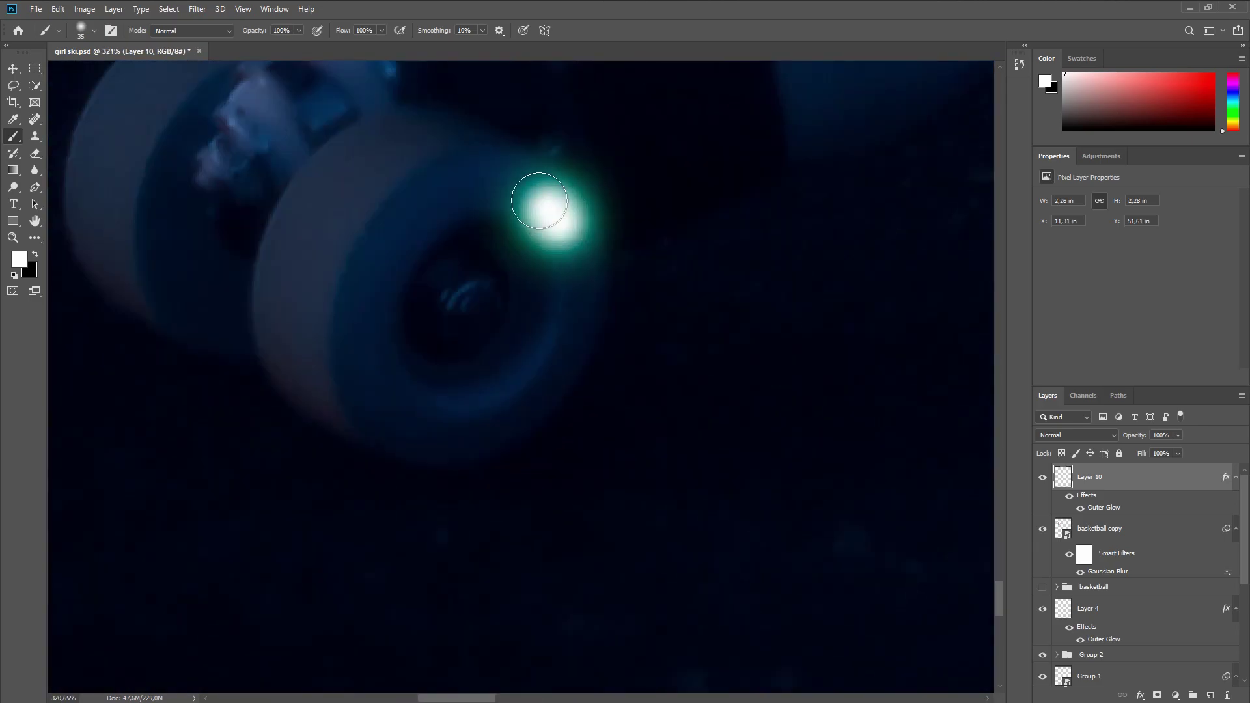
left_click_drag(549, 202, 525, 396)
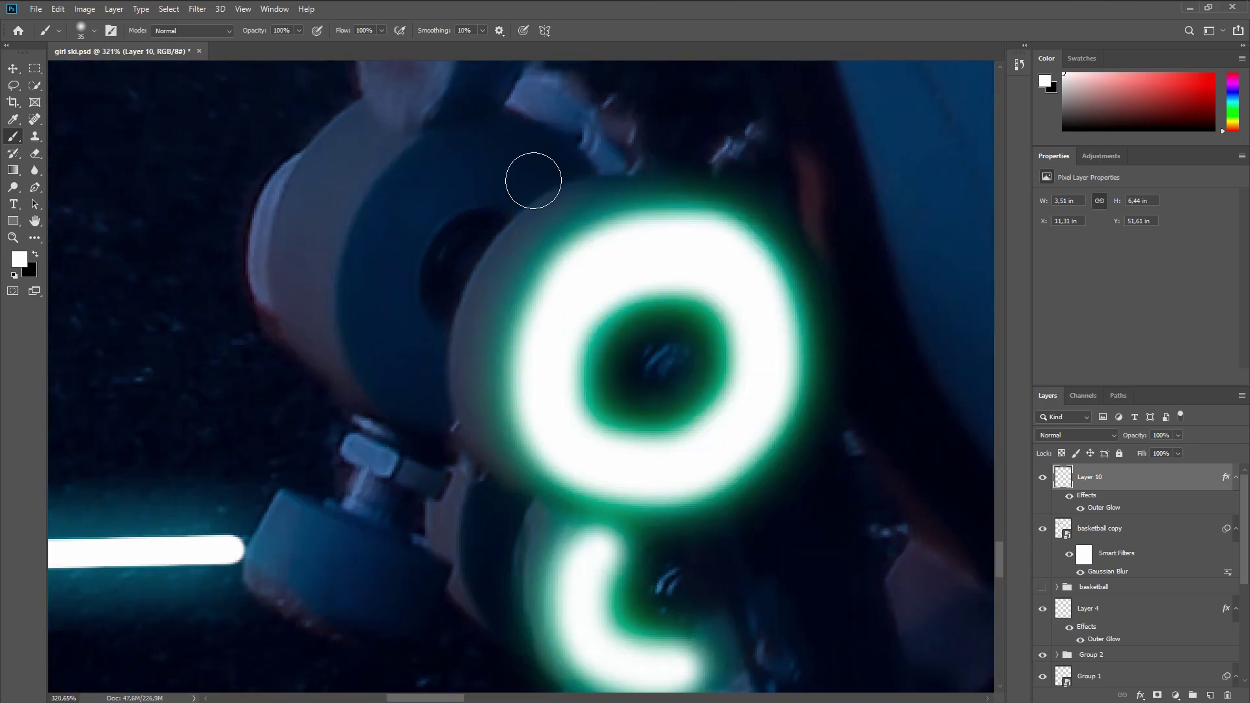
left_click_drag(533, 181, 419, 357)
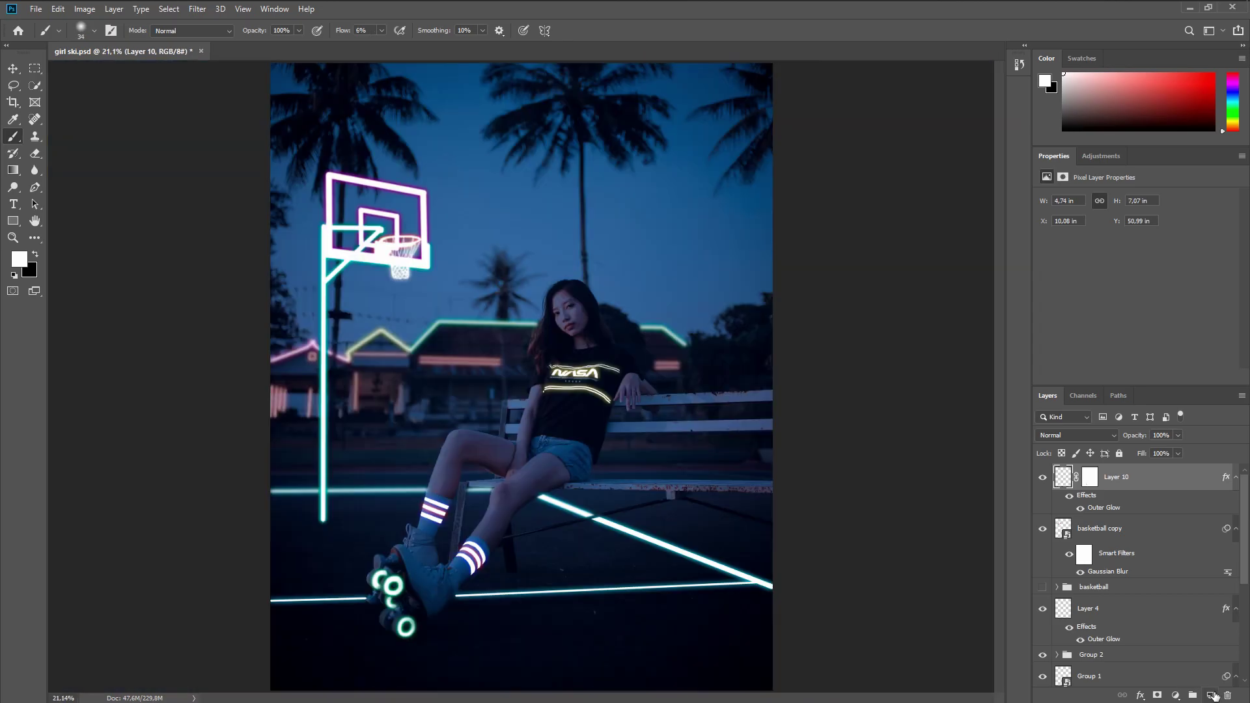
Add a new layer above Layer 10, set the foreground colour to green 0bca8a and the layer's blend mode to Soft Light
left_click(1213, 695)
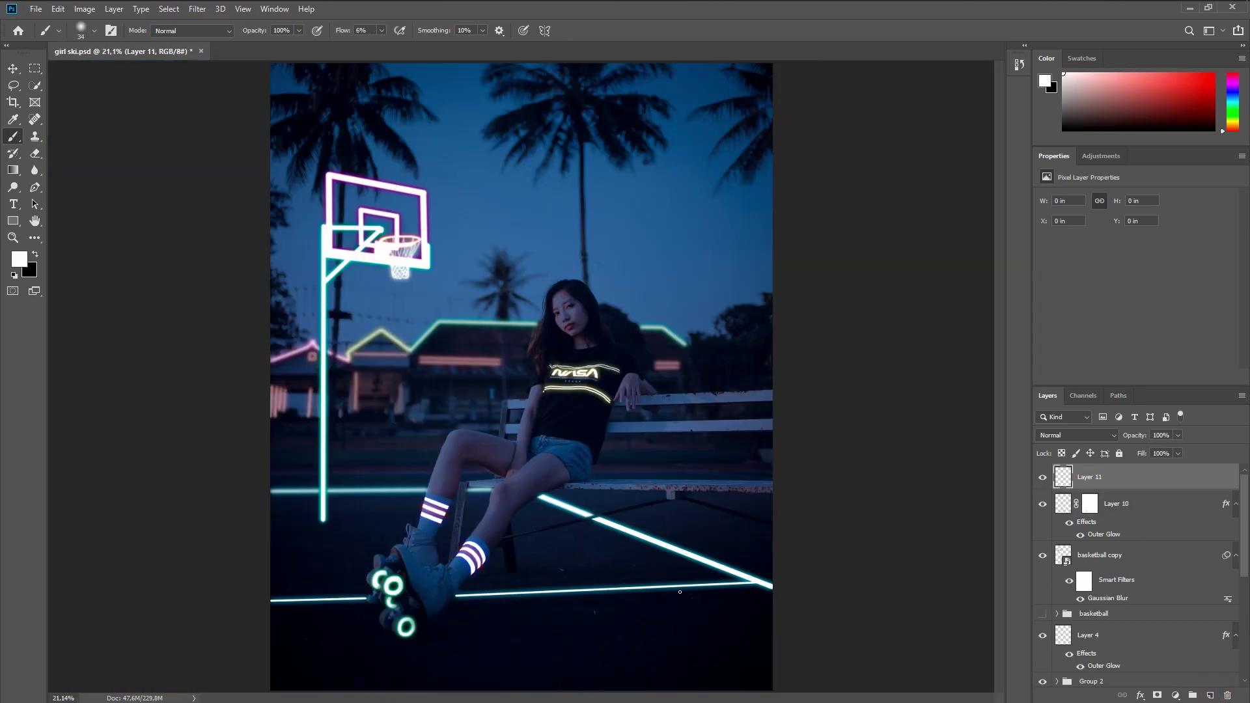
scroll(501, 593, "up", 4)
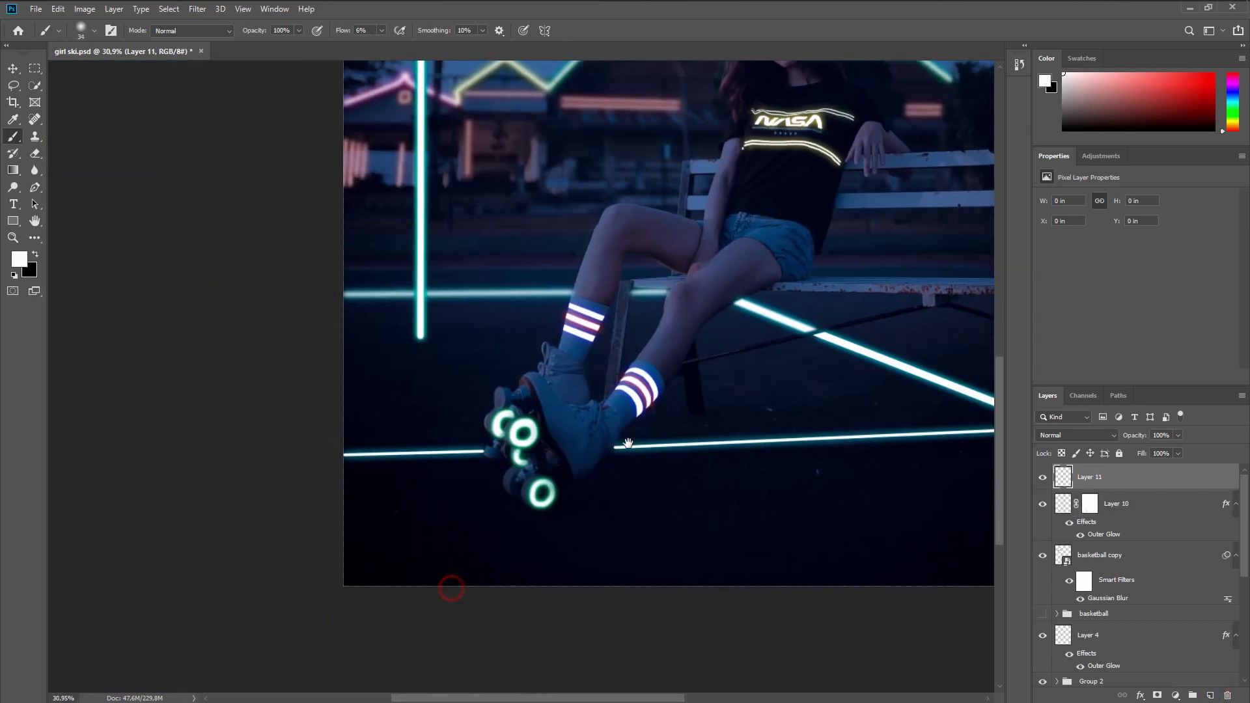
left_click(538, 482, "alt")
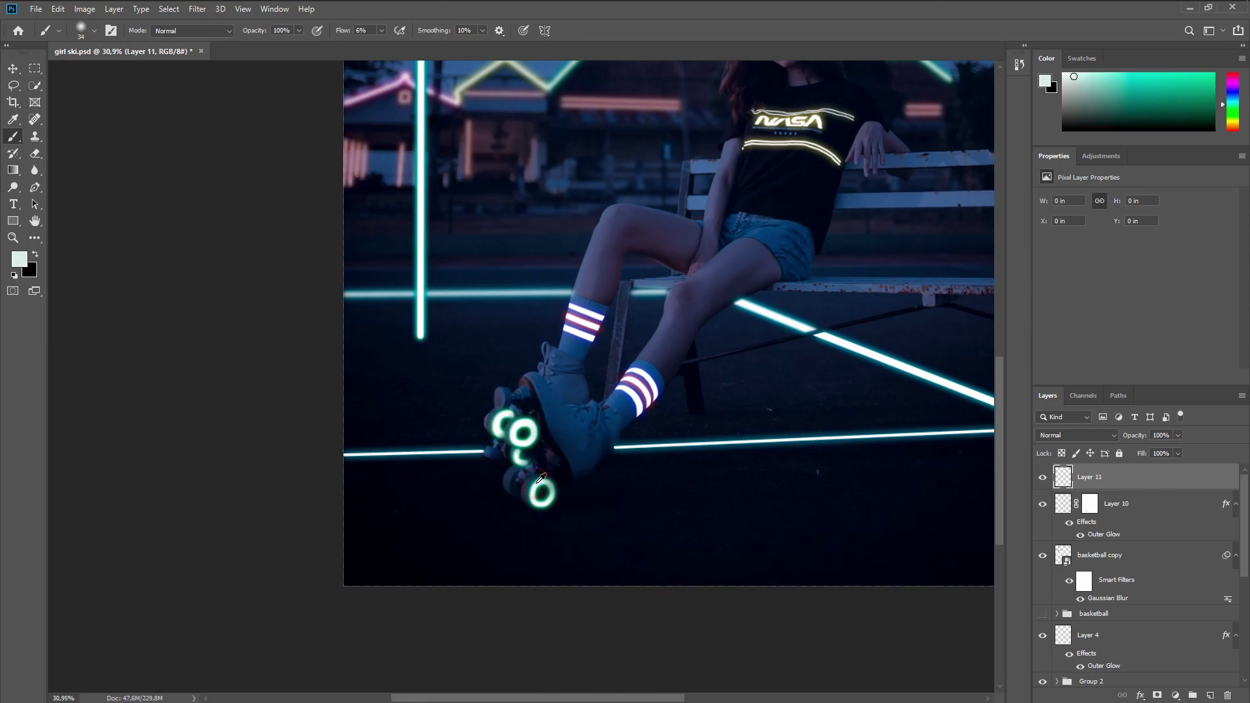
left_click(14, 259)
left_click_drag(785, 211, 842, 213)
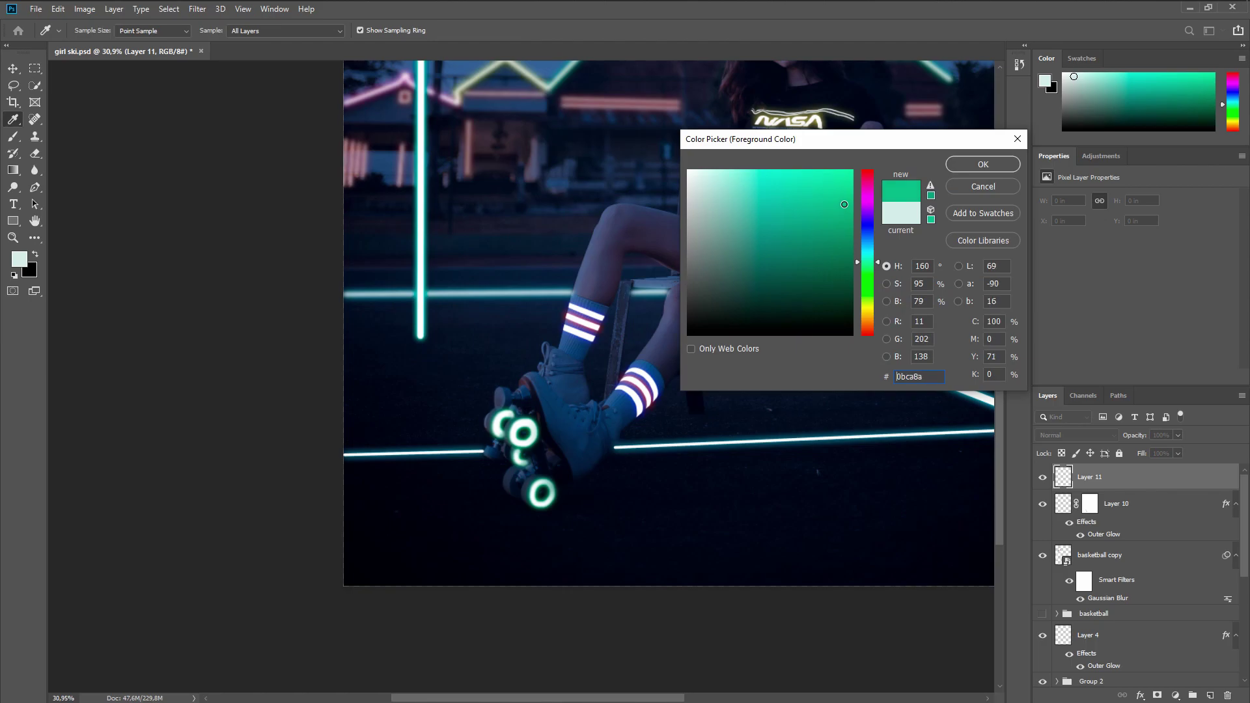
left_click(983, 164)
key("b")
left_click(1068, 435)
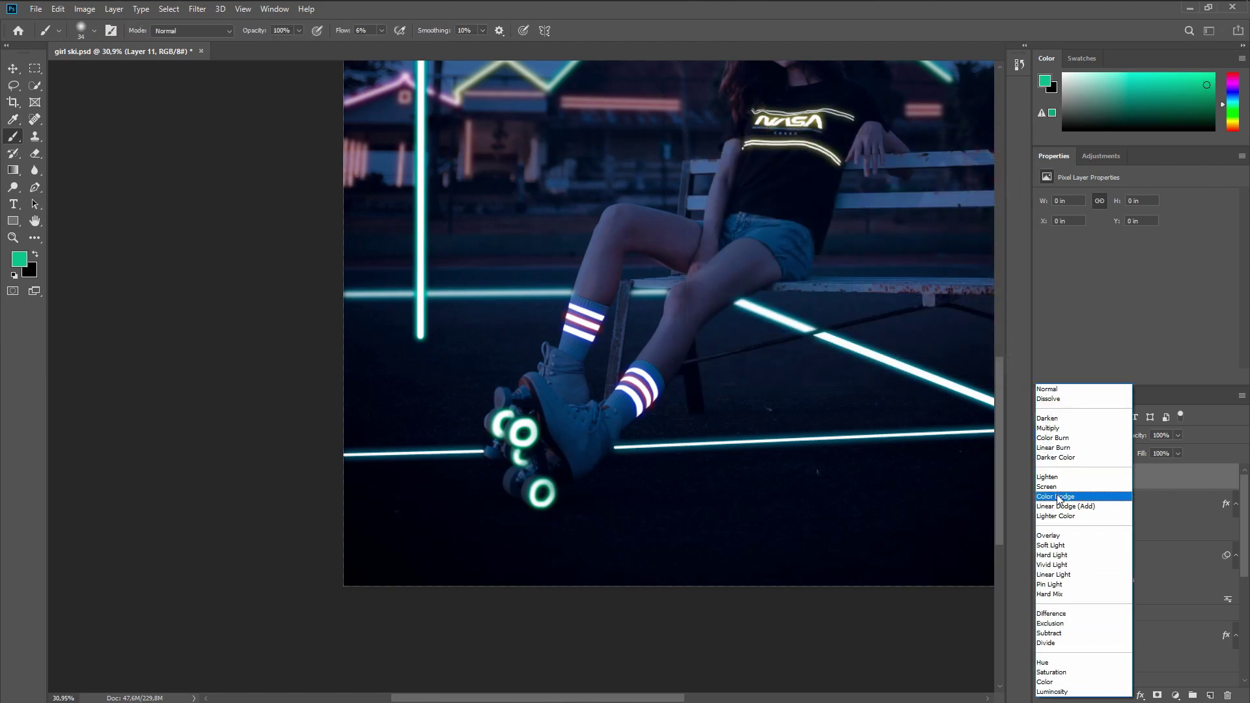
left_click(1053, 544)
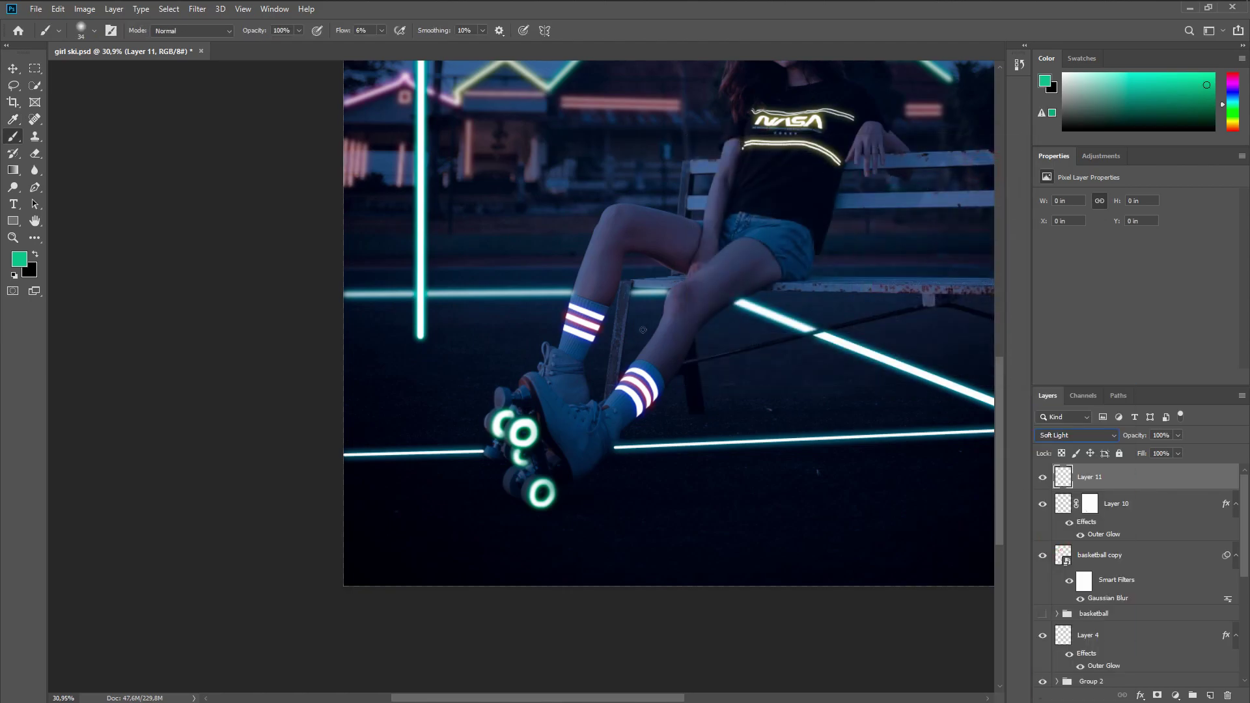
Paint green light over the skates and the floor around them with a soft 419 px brush at 49% flow
left_click(371, 36)
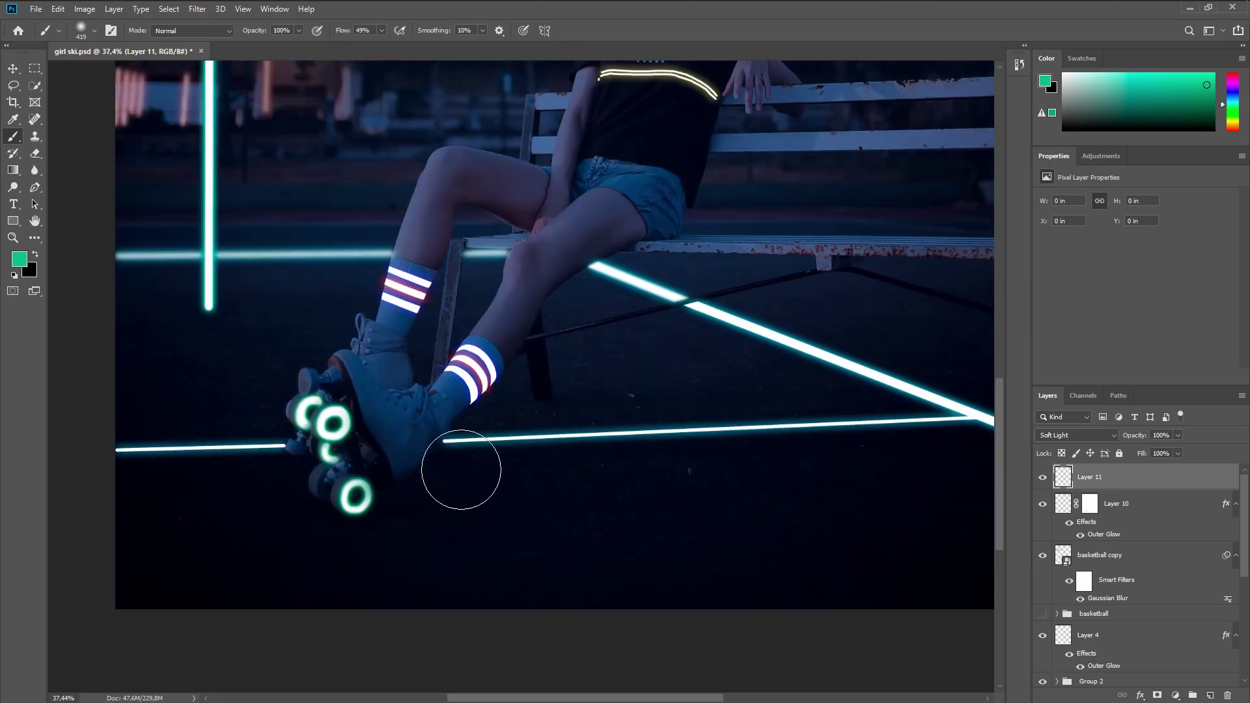
mouse_move(492, 449)
left_mouse_down()
mouse_move(538, 469)
mouse_move(475, 508)
mouse_move(239, 530)
mouse_move(251, 419)
mouse_move(206, 544)
left_mouse_up()
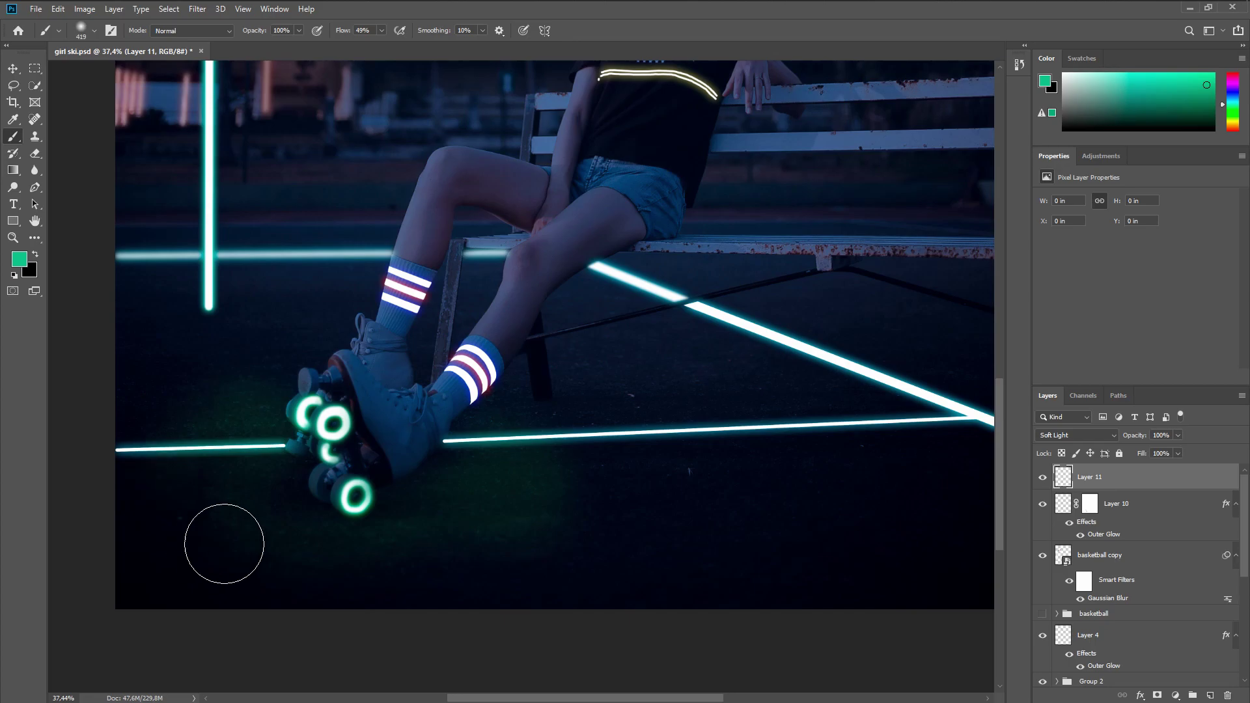
left_click_drag(422, 408, 544, 513)
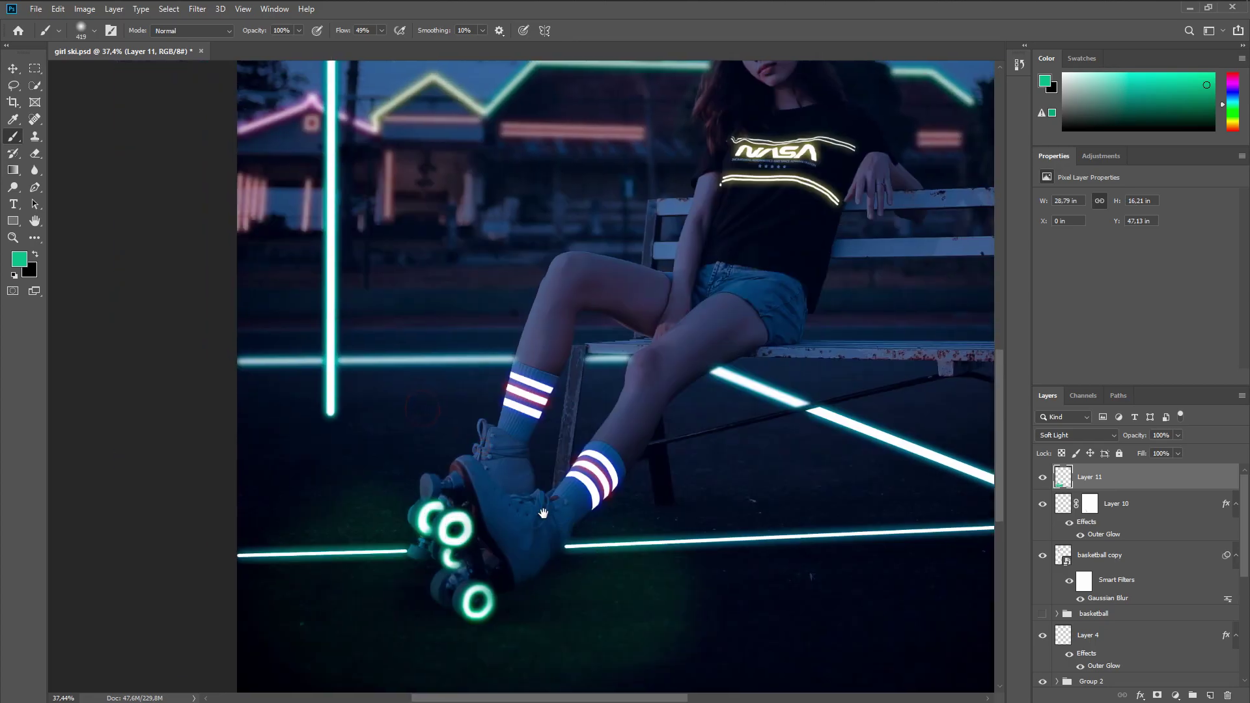
left_click_drag(555, 564, 549, 484)
Fade the green light spread over the floor using a large Eraser at 11% flow
key("e")
left_click_drag(290, 30, 251, 30)
left_click_drag(590, 530, 234, 656)
left_click_drag(174, 436, 411, 453)
scroll(597, 578, "up", 4)
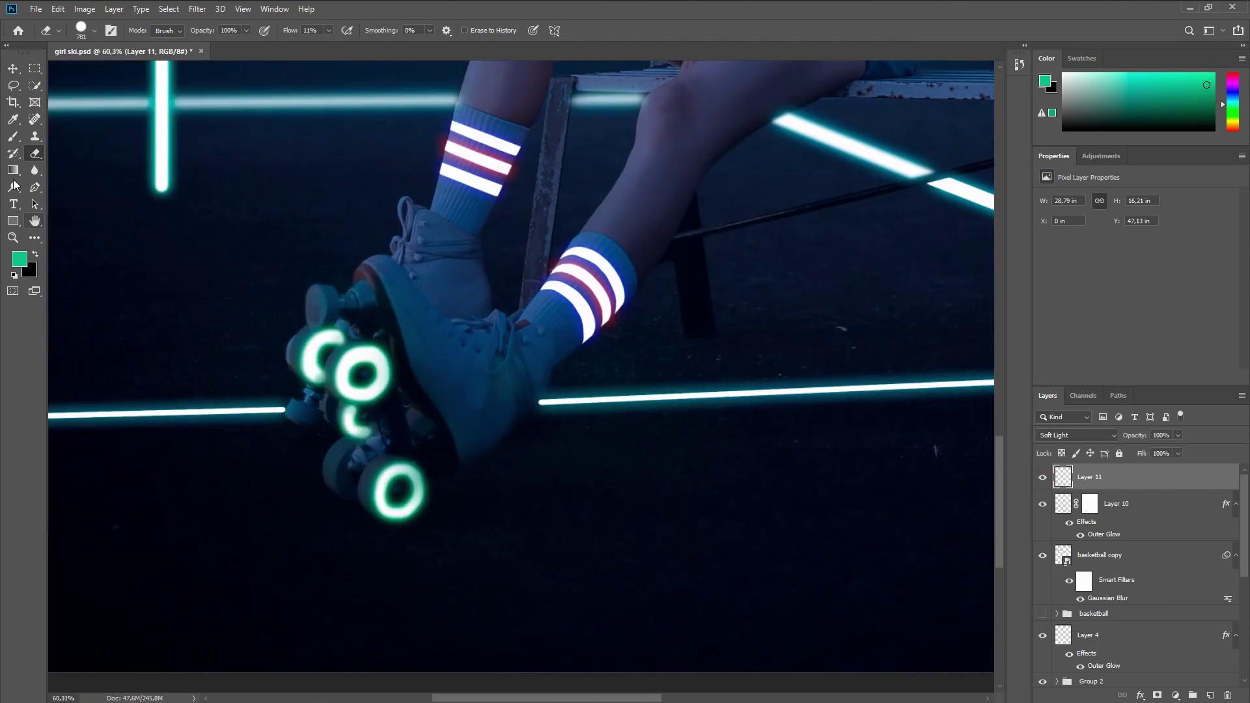
Flatten the 448 px brush tip into an ellipse and paint a faint green reflection on the floor beneath the wheels at 10% flow
key("b")
right_click(571, 573)
left_click_drag(605, 507, 606, 521)
left_click_drag(466, 555, 358, 521)
scroll(739, 500, "down", 8)
scroll(740, 500, "up", 5)
left_click_drag(740, 500, 463, 599)
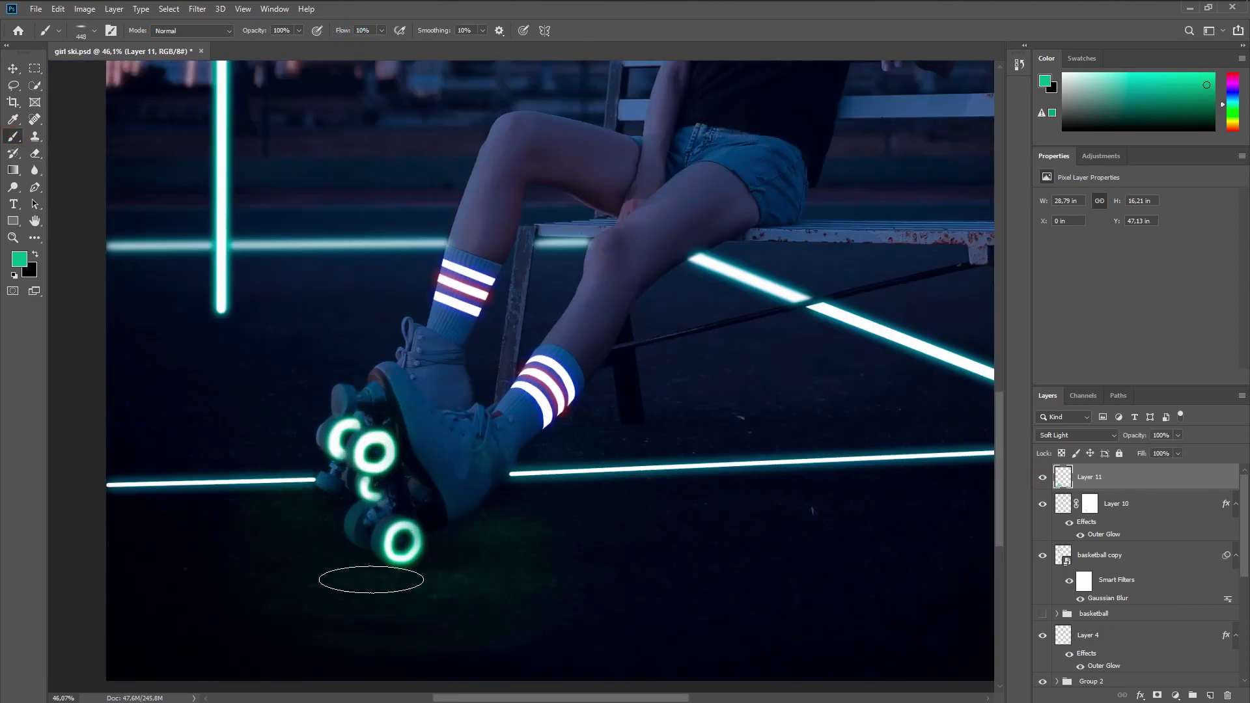
key("e")
left_click_drag(284, 33, 280, 33)
scroll(602, 578, "down", 8)
scroll(586, 485, "up", 13)
Paint blue light sampled from the sock stripes over the boots and lower legs on a new Soft Light layer, using a round brush
left_click(1210, 696)
key("b")
right_click(504, 511)
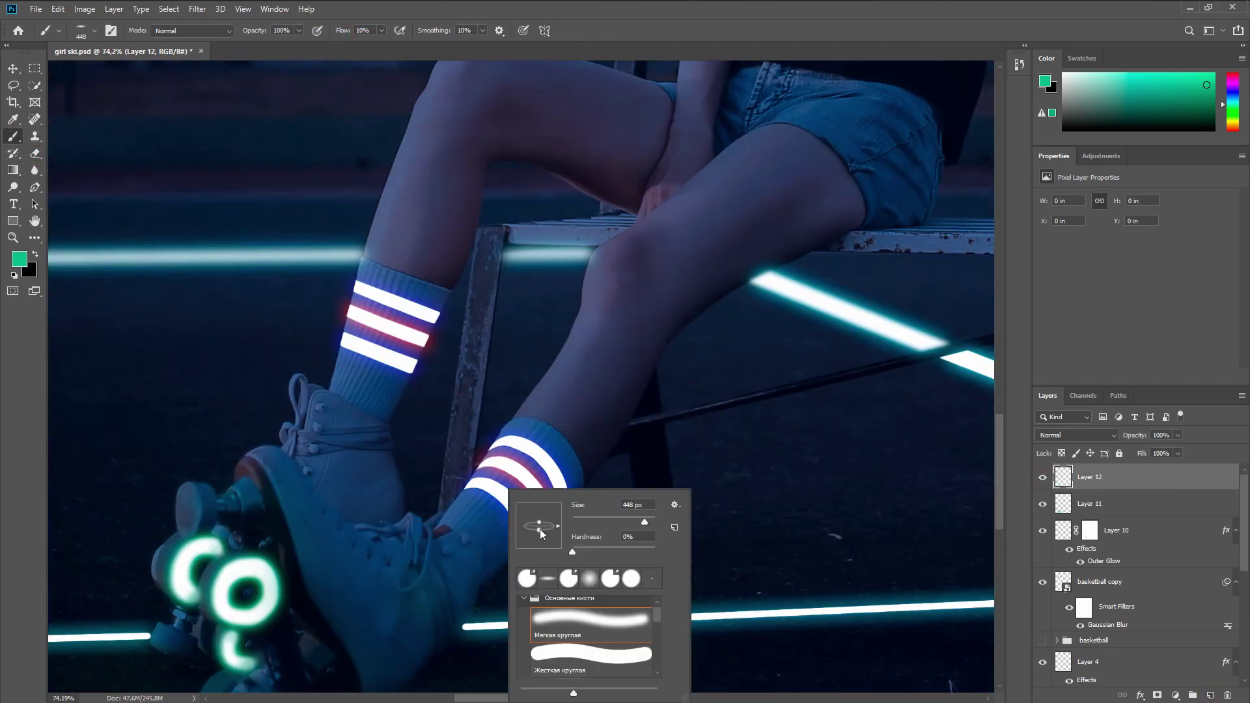
left_click_drag(540, 523, 539, 509)
left_click(485, 496, "alt")
left_click_drag(474, 502, 393, 496)
left_click(1076, 435)
left_click(1068, 544)
left_click_drag(366, 403, 358, 503)
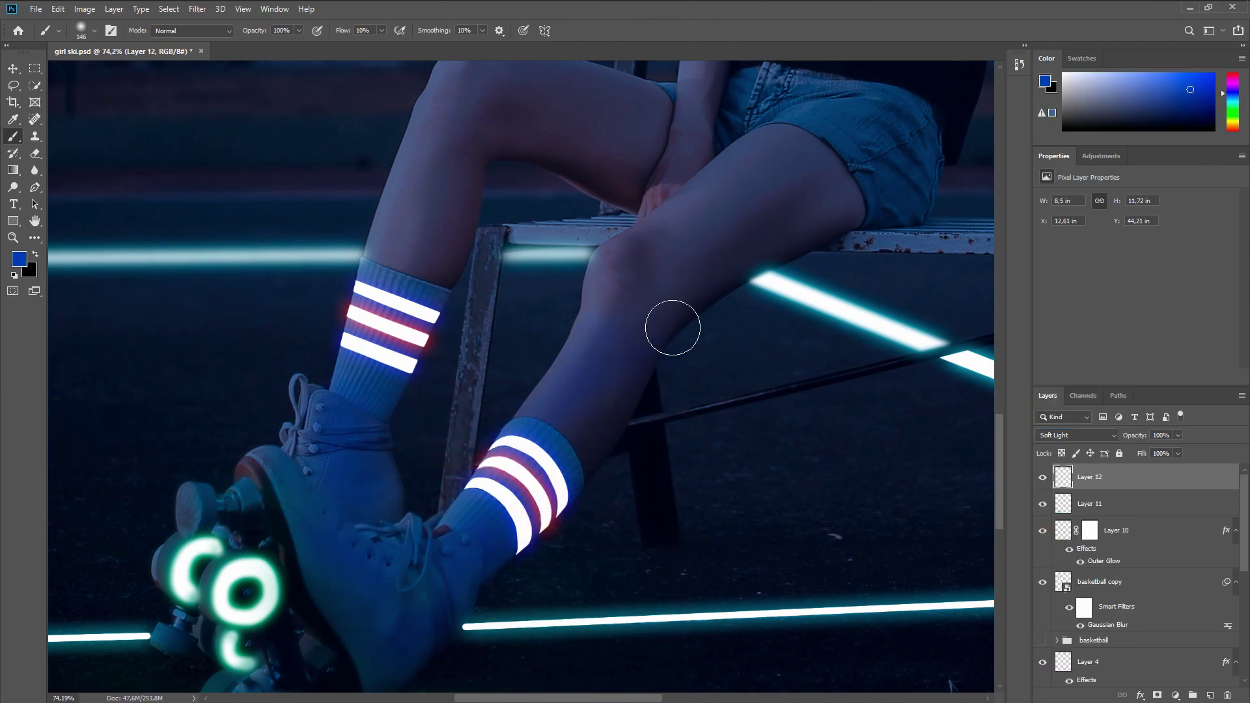
scroll(662, 341, "down", 4)
left_click_drag(443, 228, 469, 118)
Soften the blue light on both legs with the Eraser at 4% flow
scroll(593, 391, "up", 4)
key("e")
mouse_move(659, 251)
left_mouse_down()
mouse_move(709, 253)
mouse_move(706, 297)
left_mouse_up()
left_click_drag(579, 476, 509, 465)
scroll(508, 464, "up", 4)
left_click_drag(469, 374, 512, 311)
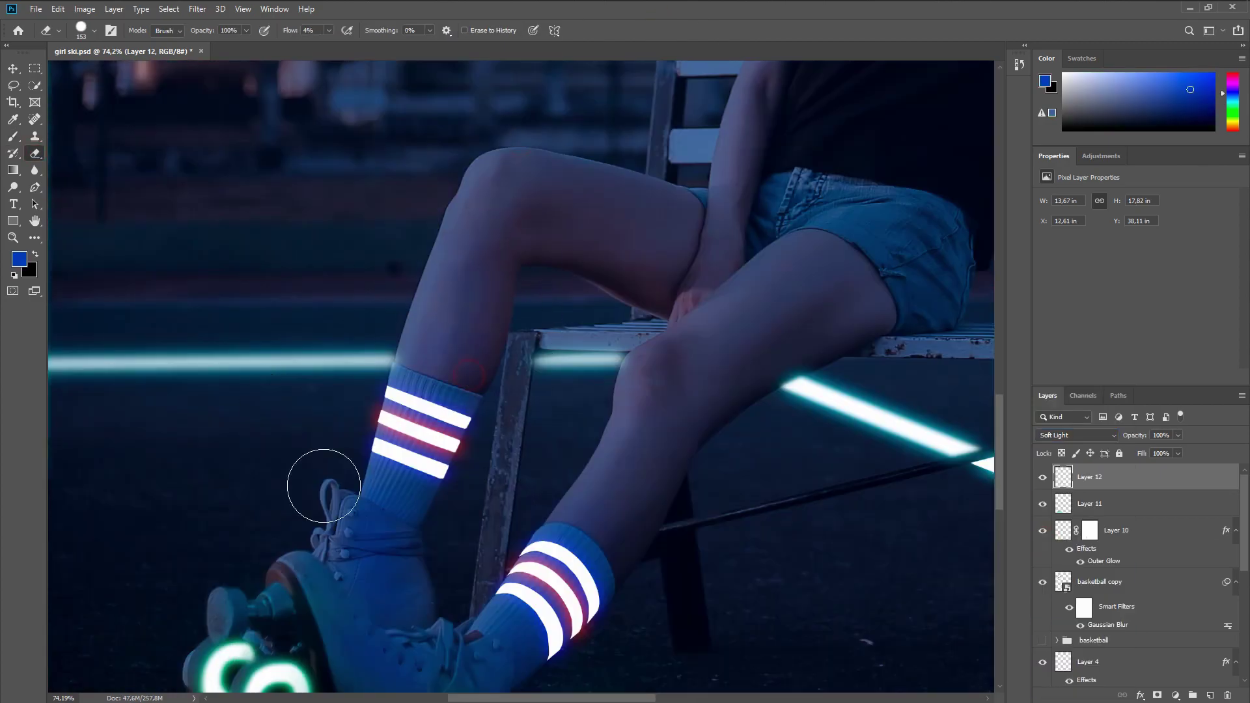
scroll(293, 508, "down", 3)
left_click_drag(511, 418, 551, 393)
scroll(469, 480, "down", 1)
Paint pink light sampled from the glowing sock stripes around both socks and lower legs on a new layer
left_click(1210, 696)
left_click(15, 138)
left_click(391, 411, "alt")
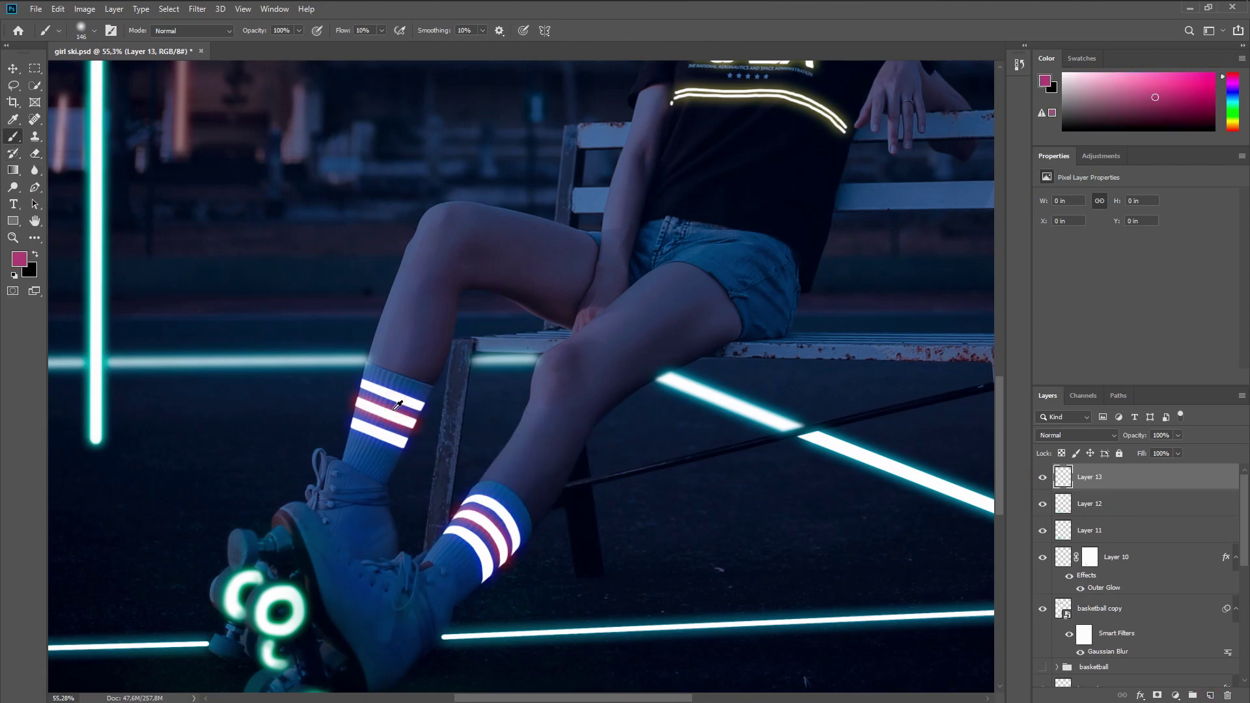
left_click_drag(425, 358, 430, 430)
left_click_drag(526, 492, 453, 518)
Soften the pink light around both legs with the Eraser at 4% flow
key("e")
left_click(357, 326)
left_click(597, 482)
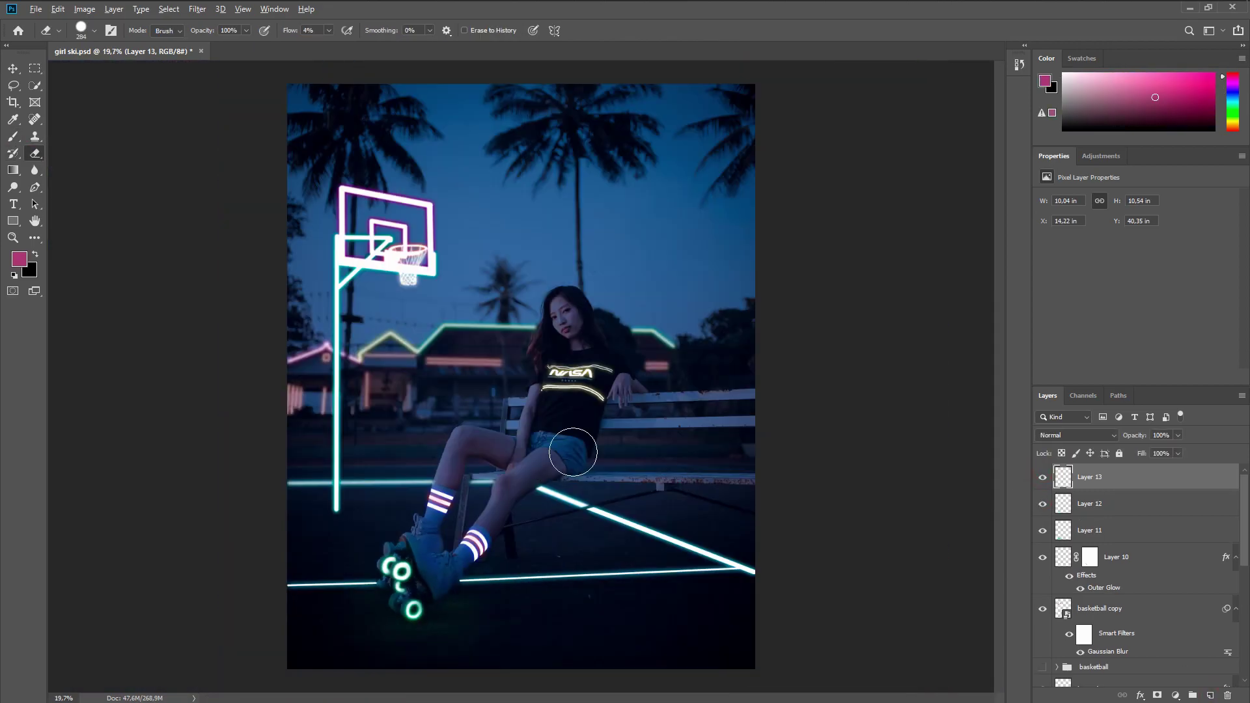
Paint yellow shirt glow over the hand and nearby skin on a new Soft Light layer, using a soft brush at 4% flow
scroll(573, 390, "up", 3)
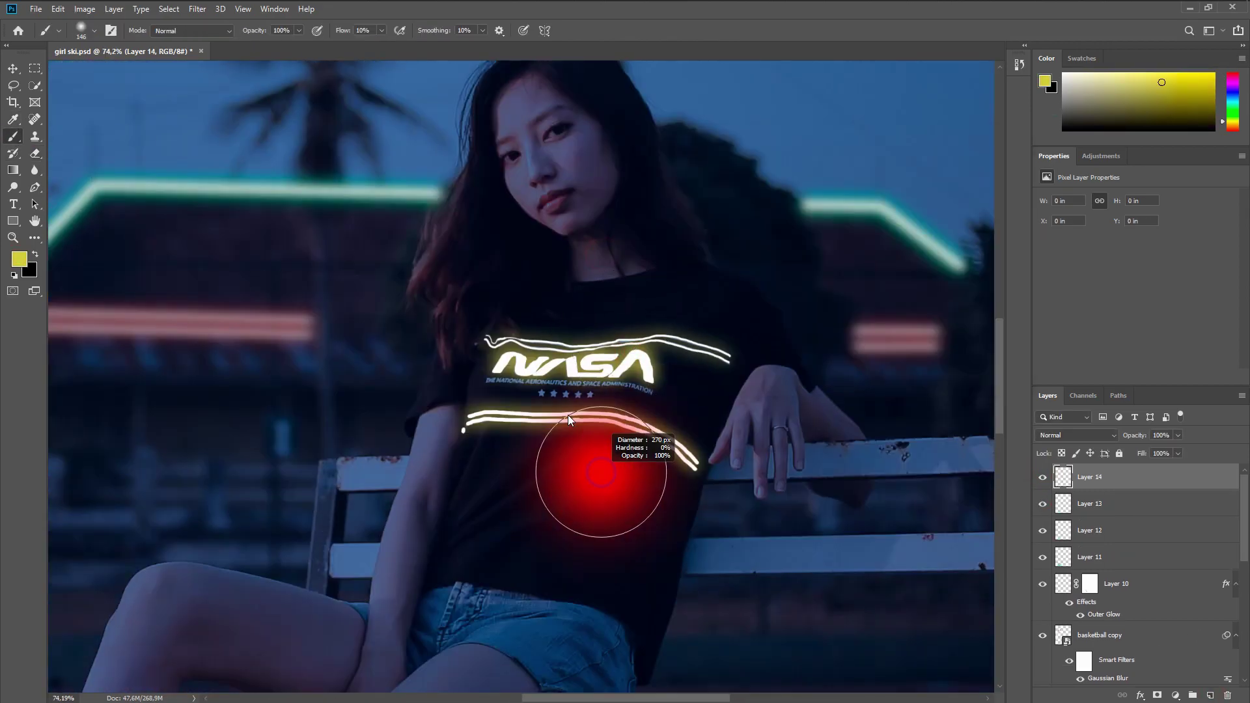
key("shift+0")
key("shift+4")
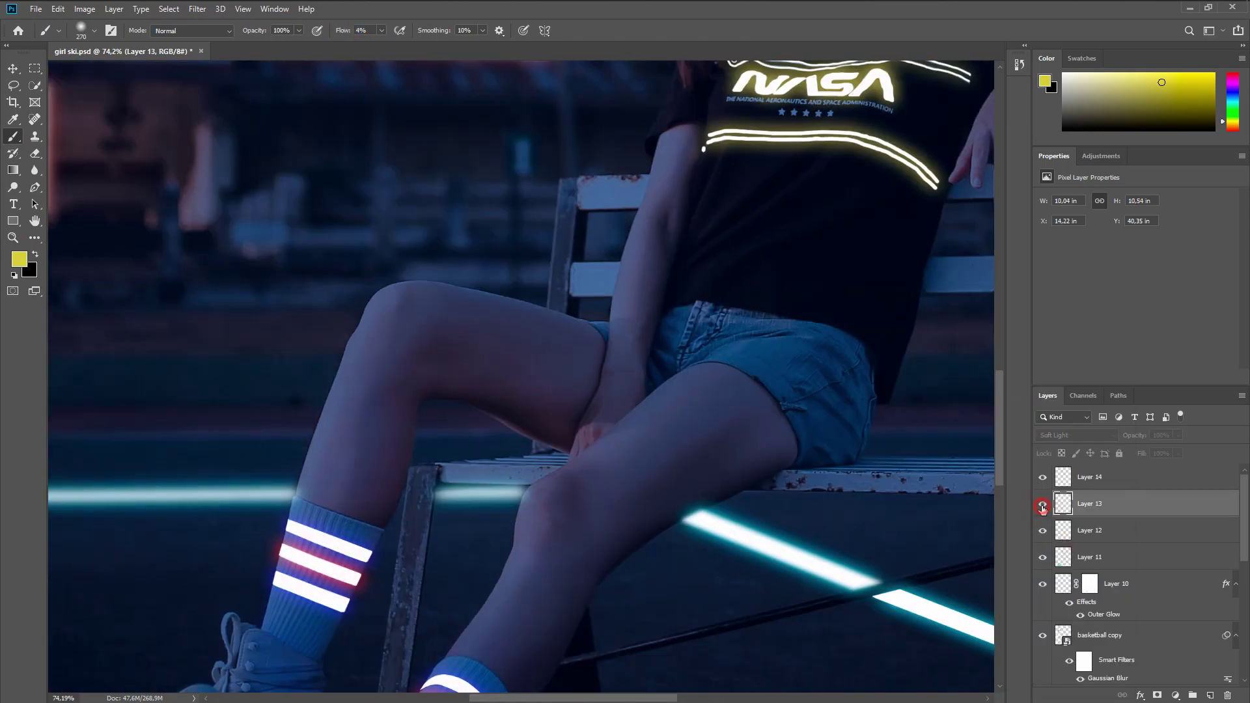
left_click(1078, 435)
left_click(1068, 543)
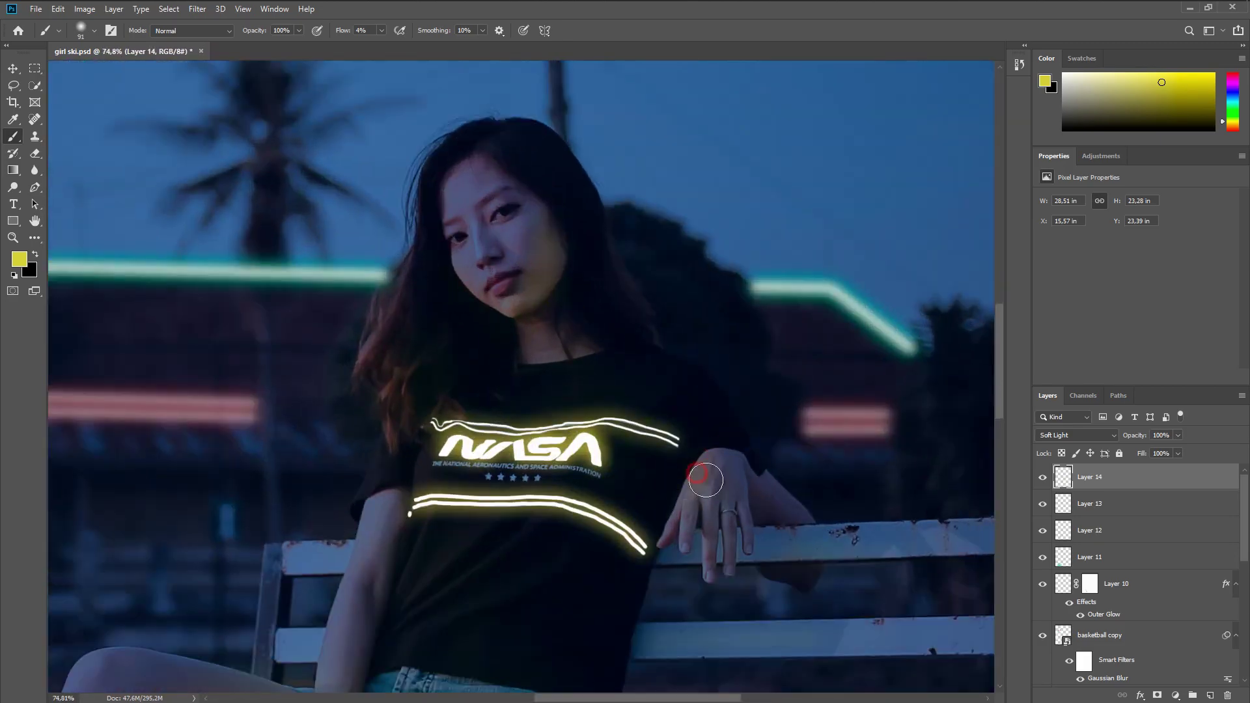
scroll(729, 538, "up", 8)
left_click_drag(608, 450, 539, 499)
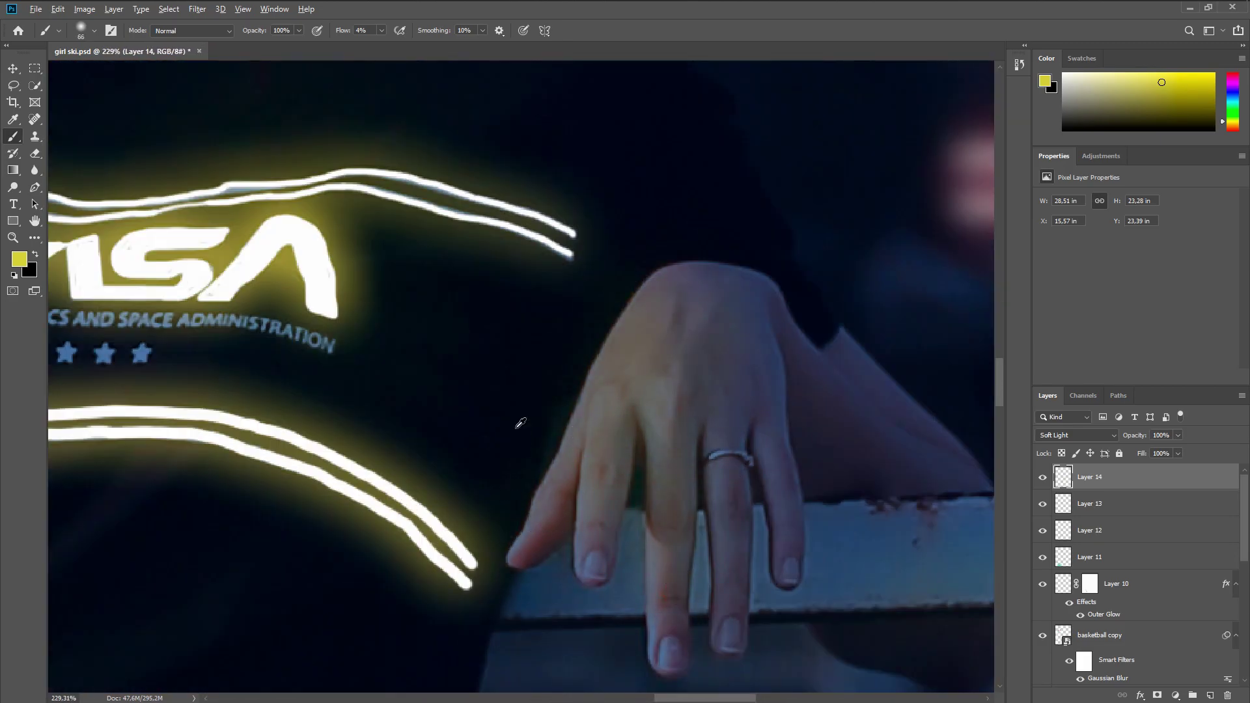
scroll(220, 555, "down", 3)
scroll(406, 529, "down", 10)
Soften the yellow light on the figure with the Eraser at 3% flow
scroll(394, 466, "up", 5)
key("e")
scroll(558, 297, "up", 3)
mouse_move(583, 675)
left_mouse_down()
mouse_move(595, 600)
mouse_move(731, 257)
left_mouse_up()
scroll(521, 416, "down", 10)
scroll(480, 588, "up", 8)
scroll(619, 399, "down", 4)
scroll(1091, 598, "down", 3)
scroll(1091, 598, "down", 3)
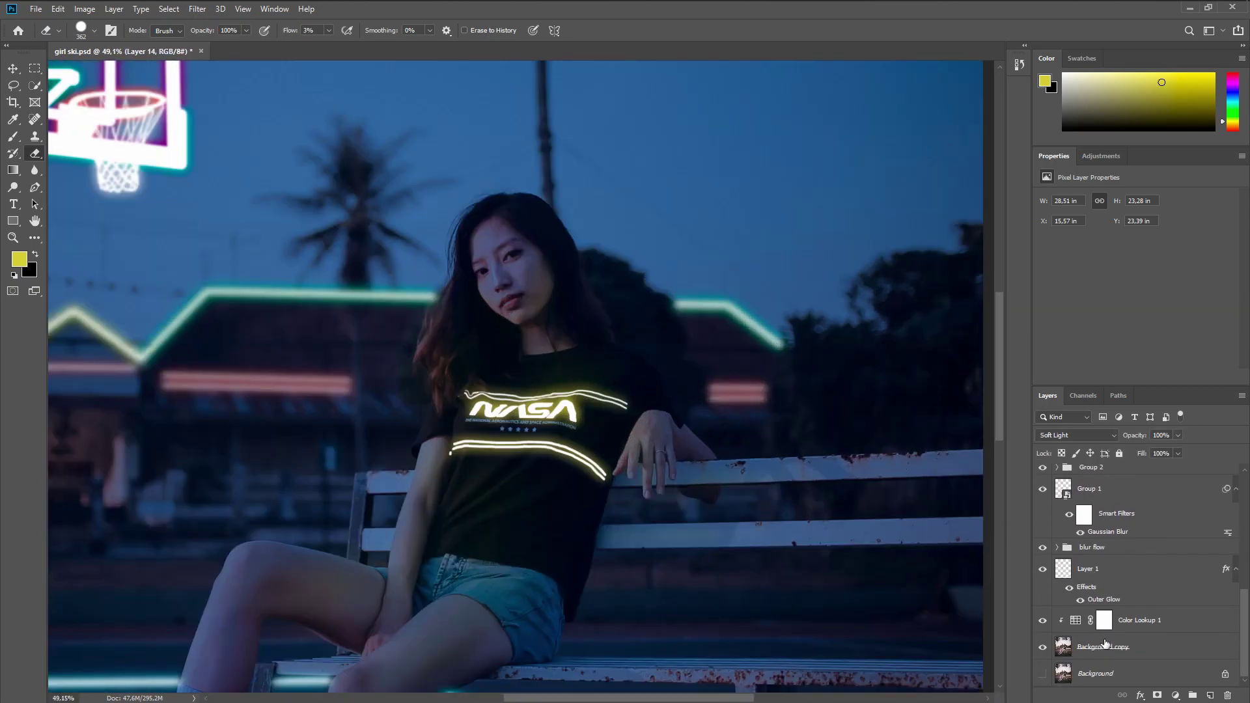
Paint black on the Color Lookup 1 mask over the face at 4% flow to bring back its natural colour
left_click(1170, 624)
left_click(13, 136)
scroll(519, 269, "up", 4)
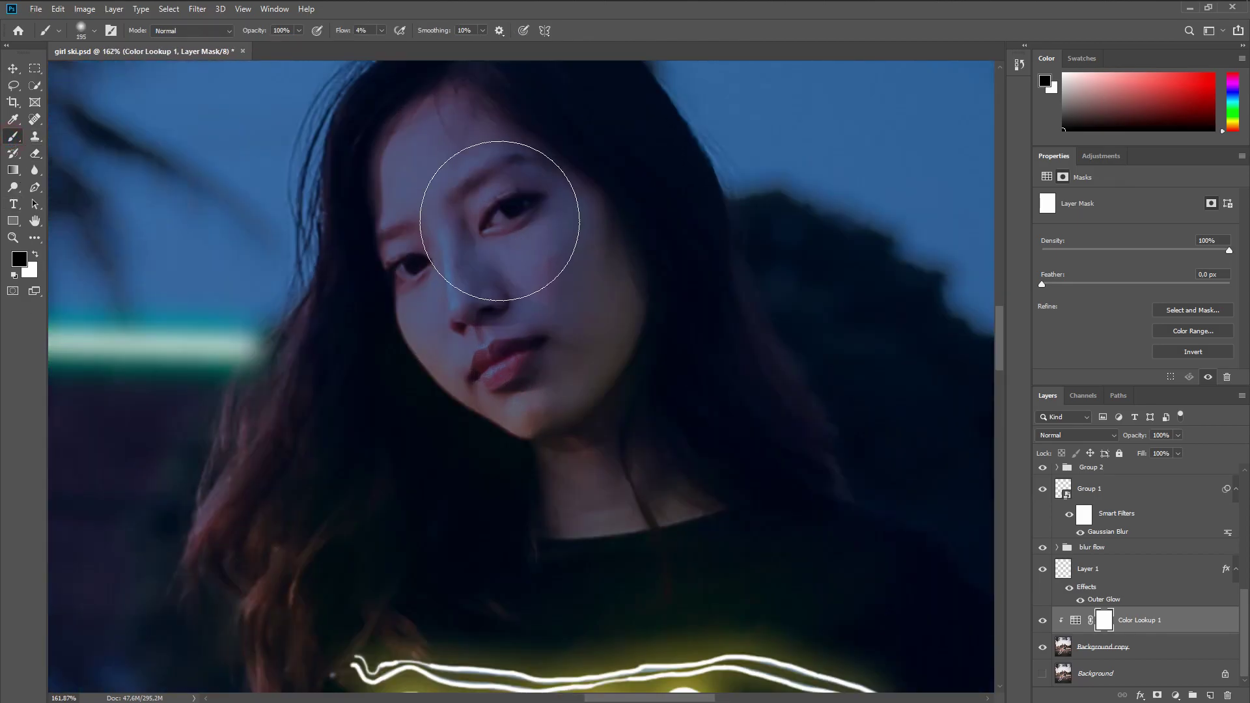
mouse_move(506, 222)
left_mouse_down()
mouse_move(573, 256)
mouse_move(408, 237)
mouse_move(457, 290)
mouse_move(612, 267)
mouse_move(494, 371)
mouse_move(520, 377)
left_mouse_up()
Continue painting black on the Color Lookup 1 mask over the arms and legs to lighten the skin
scroll(596, 443, "down", 8)
scroll(601, 433, "up", 6)
mouse_move(446, 299)
left_mouse_down()
mouse_move(421, 371)
mouse_move(381, 613)
left_mouse_up()
left_click_drag(620, 485, 532, 337)
scroll(532, 337, "down", 2)
left_click_drag(843, 321, 851, 351)
left_click_drag(446, 306, 420, 508)
mouse_move(516, 555)
left_mouse_down()
mouse_move(706, 296)
mouse_move(417, 573)
left_mouse_up()
scroll(292, 510, "down", 6)
scroll(274, 450, "up", 4)
scroll(368, 398, "down", 5)
scroll(614, 340, "up", 5)
scroll(614, 341, "down", 2)
Refine the Color Lookup 1 mask over the figure, switching between white and black paint and resizing the brush
key("x")
right_click(541, 504, "alt")
scroll(541, 504, "down", 6)
right_click(617, 386, "alt")
key("x")
right_click(616, 386, "alt")
scroll(616, 386, "up", 5)
left_click_drag(427, 308, 449, 263)
scroll(449, 264, "down", 2)
left_click_drag(802, 560, 616, 481)
right_click(465, 466, "alt")
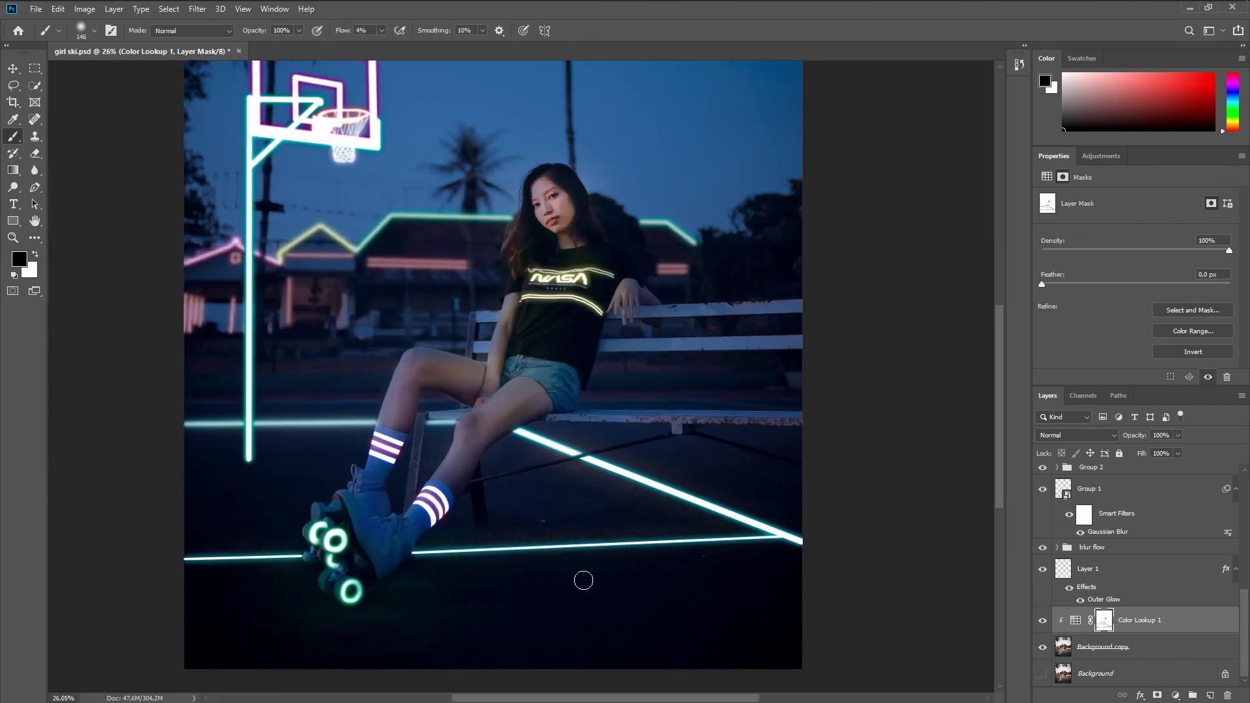
Paint cyan light over the floor on a new layer with a 761 px elliptical brush at 72% opacity and 3% flow
right_click(702, 505)
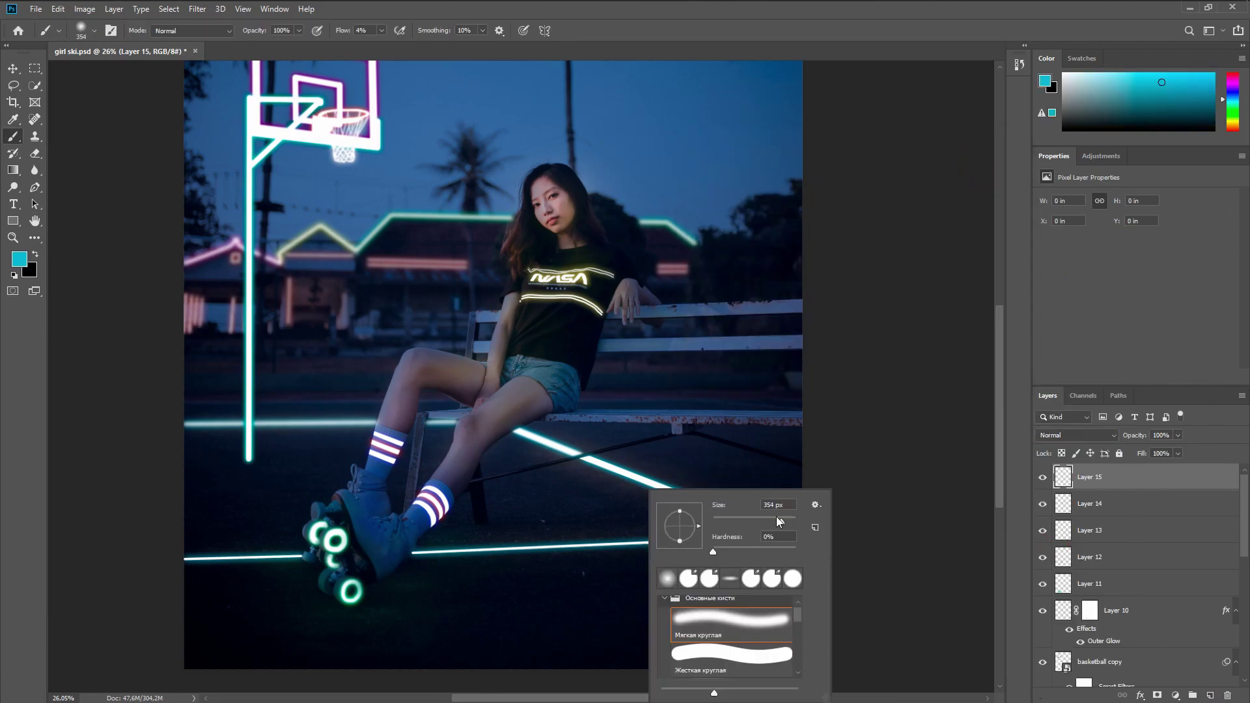
key("Escape")
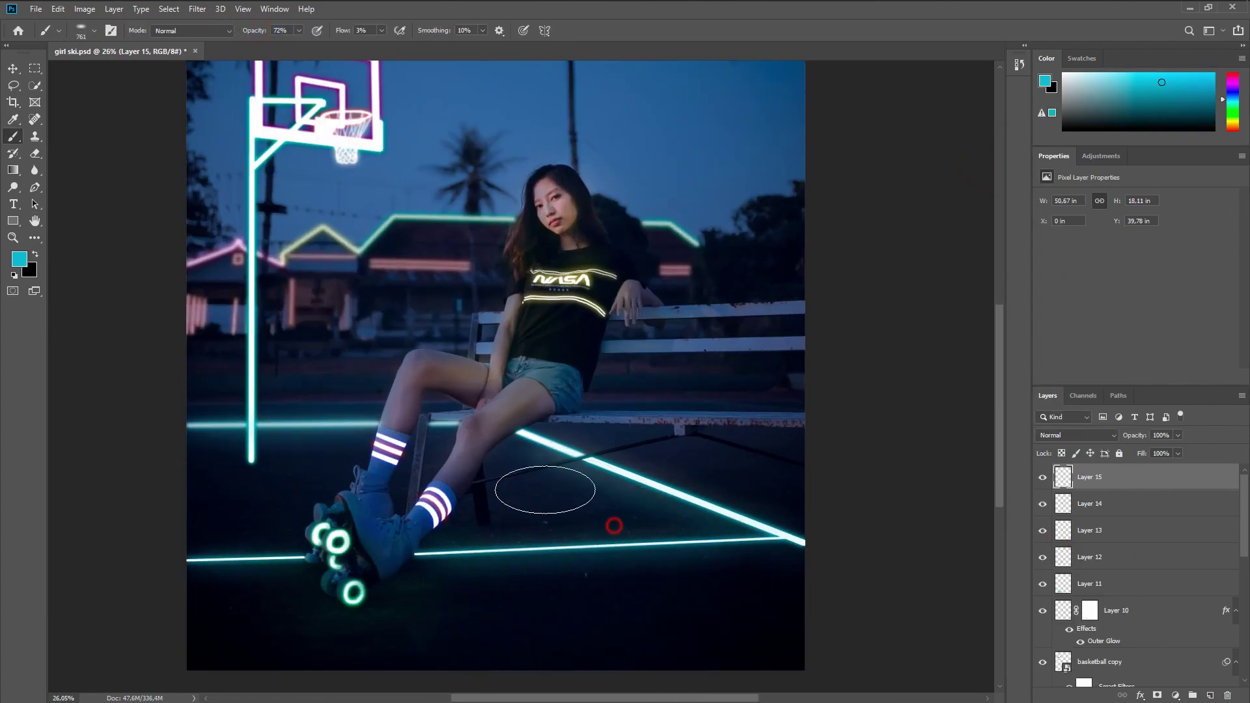
scroll(414, 436, "down", 1)
Soften the cyan floor light with a large Eraser at 3% flow and compare the image with that layer hidden
key("e")
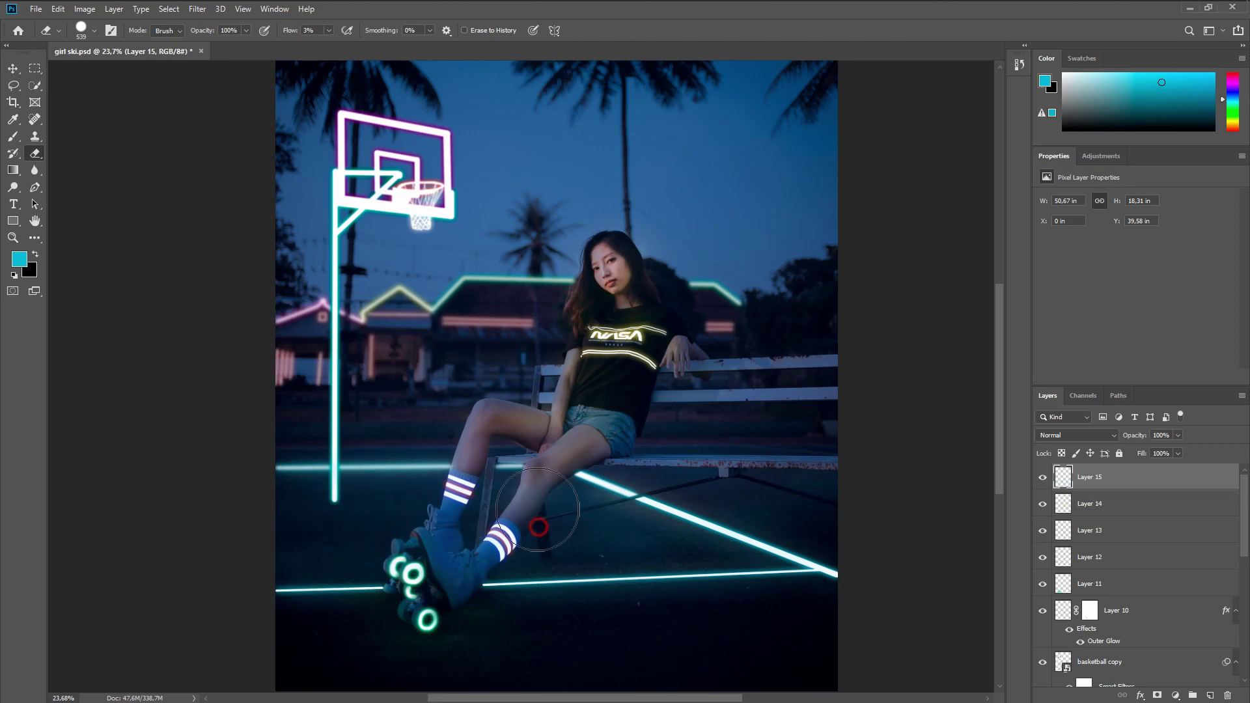
left_click(1042, 477)
left_click(1042, 478)
Move the neon basketball hoop copy to the photo's left edge with Free Transform so its pole falls outside the frame
scroll(354, 552, "down", 2)
scroll(1116, 552, "down", 5)
left_click(1099, 529)
left_click(1043, 530)
left_click(1043, 530)
key("ctrl+t")
key("Return")
left_click_drag(376, 326, 333, 329)
left_click_drag(403, 351, 336, 363)
left_click_drag(334, 168, 334, 191)
left_click_drag(333, 252, 326, 241)
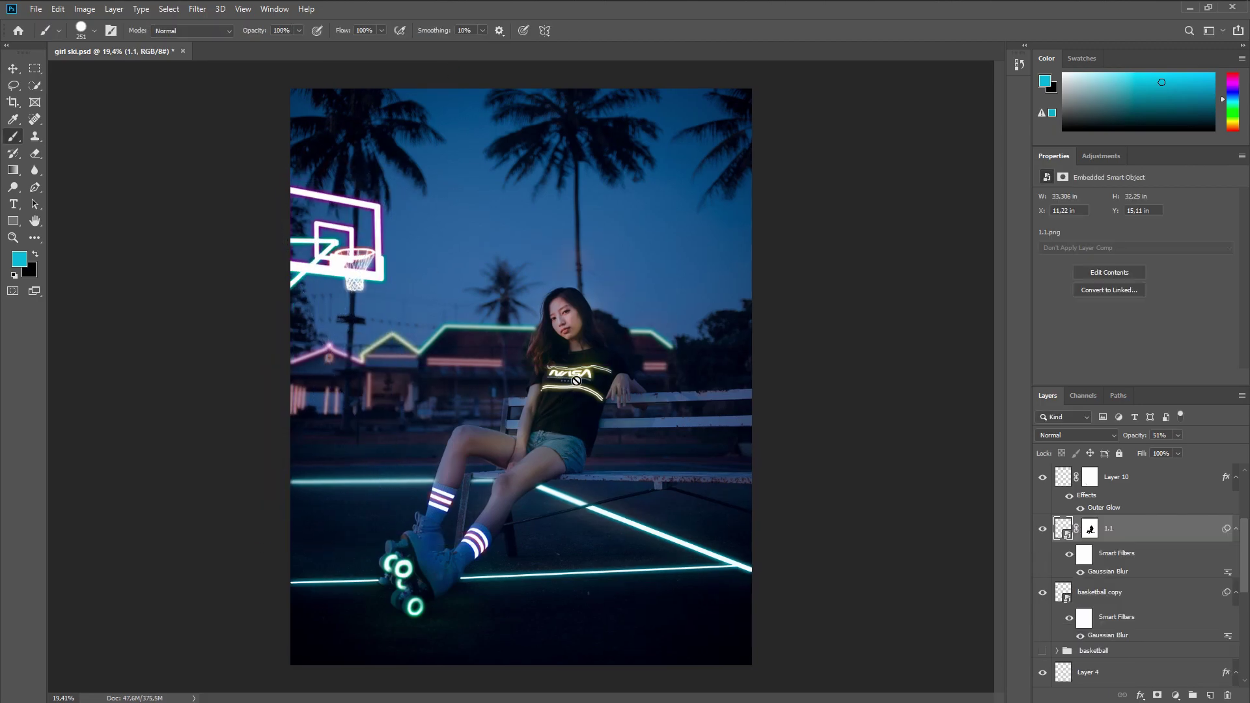
Create a new layer above the others and set the foreground colour to yellow d4cc4a
scroll(576, 381, "up", 5, "alt")
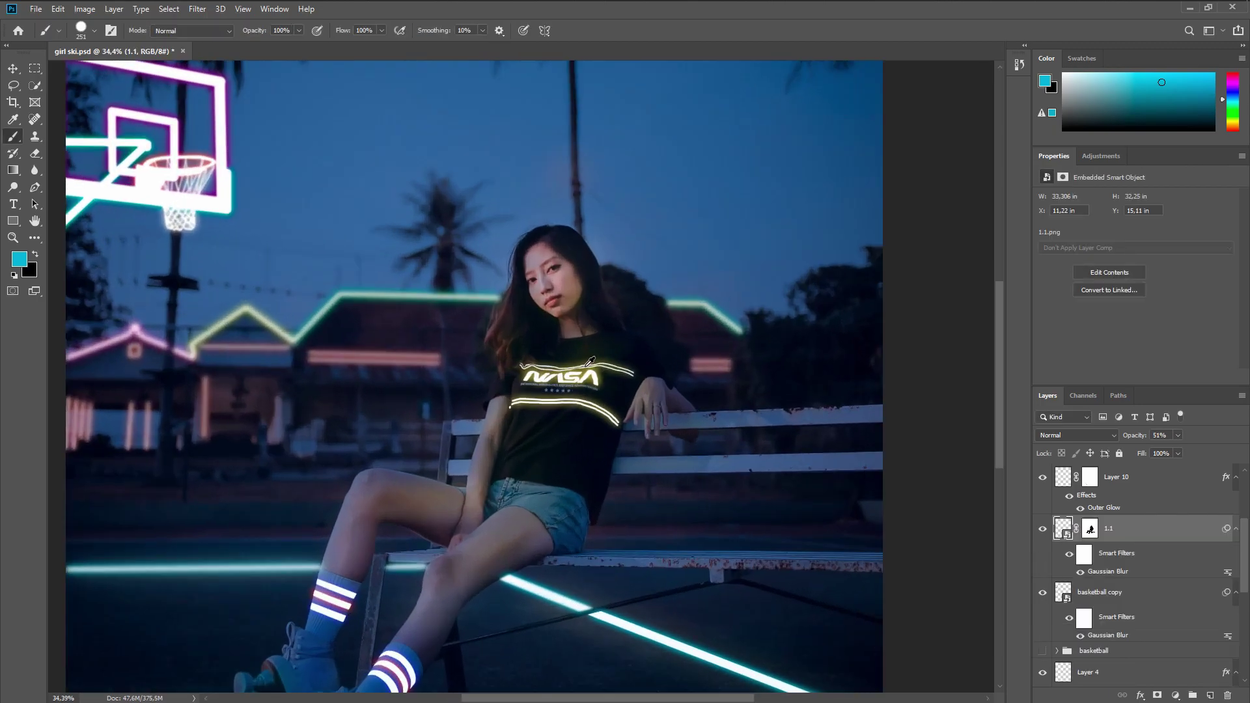
scroll(1135, 484, "up", 3)
key("ctrl+shift+alt+n")
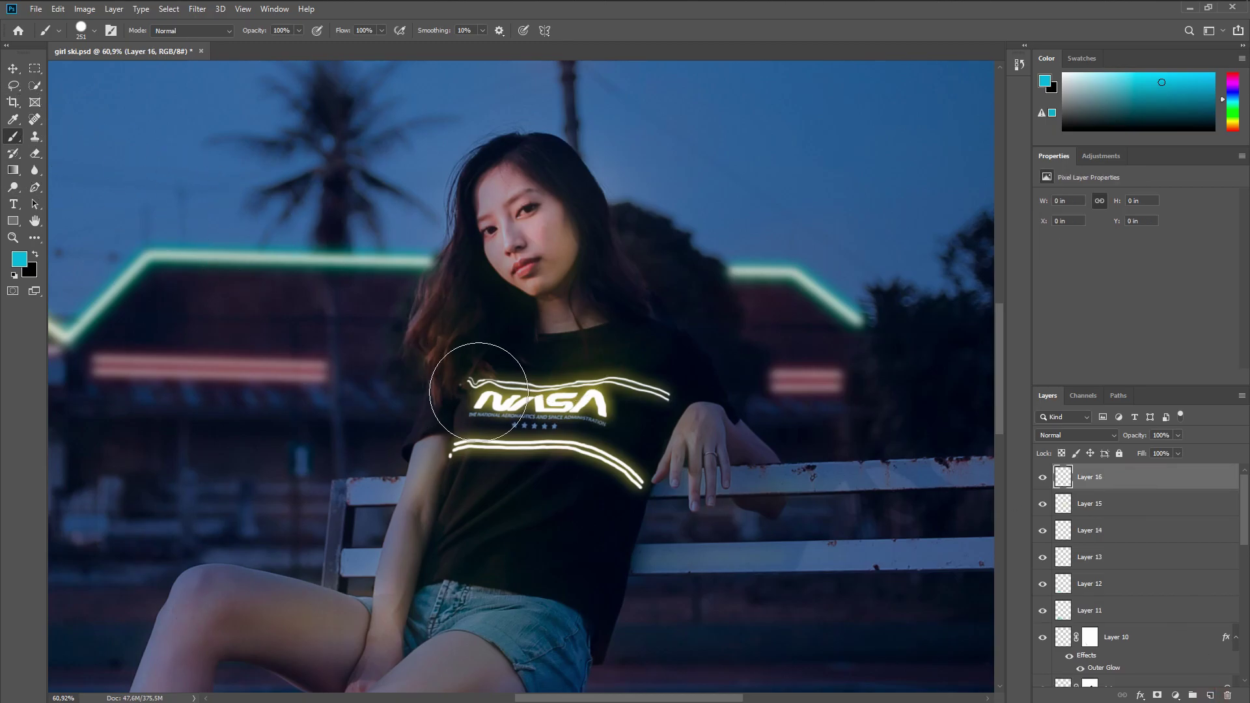
right_click(478, 392)
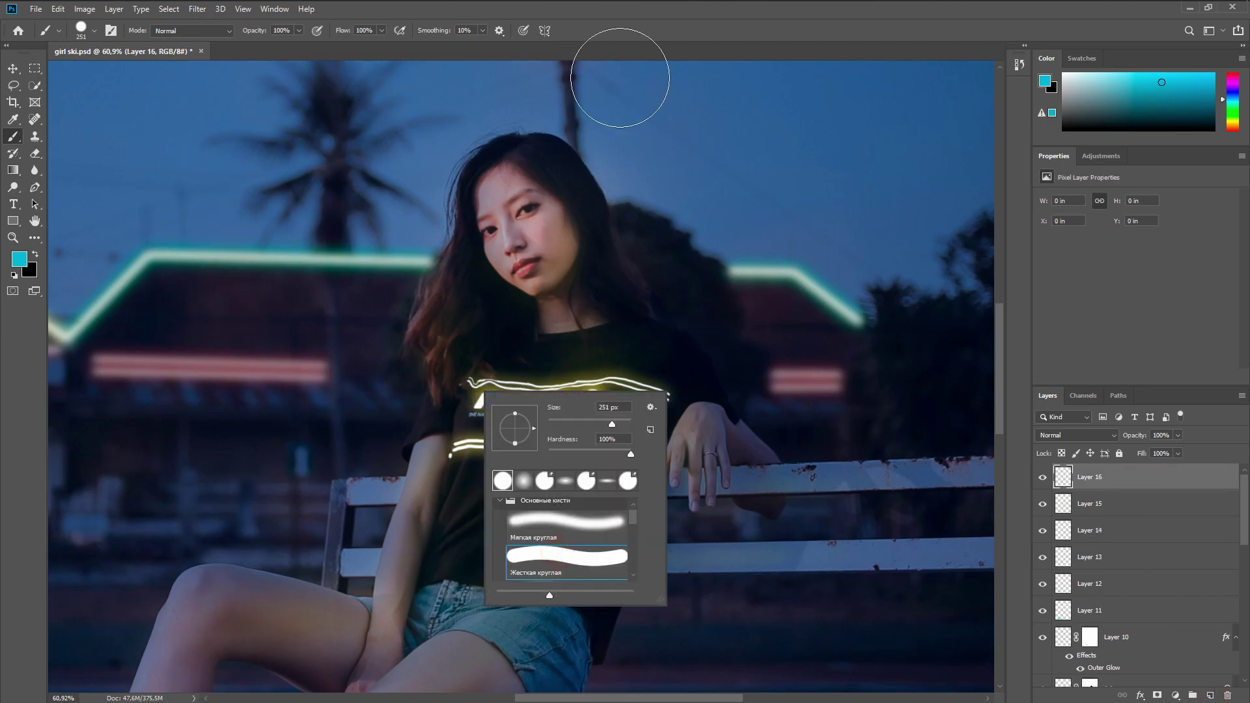
left_click(646, 27)
left_click(30, 259)
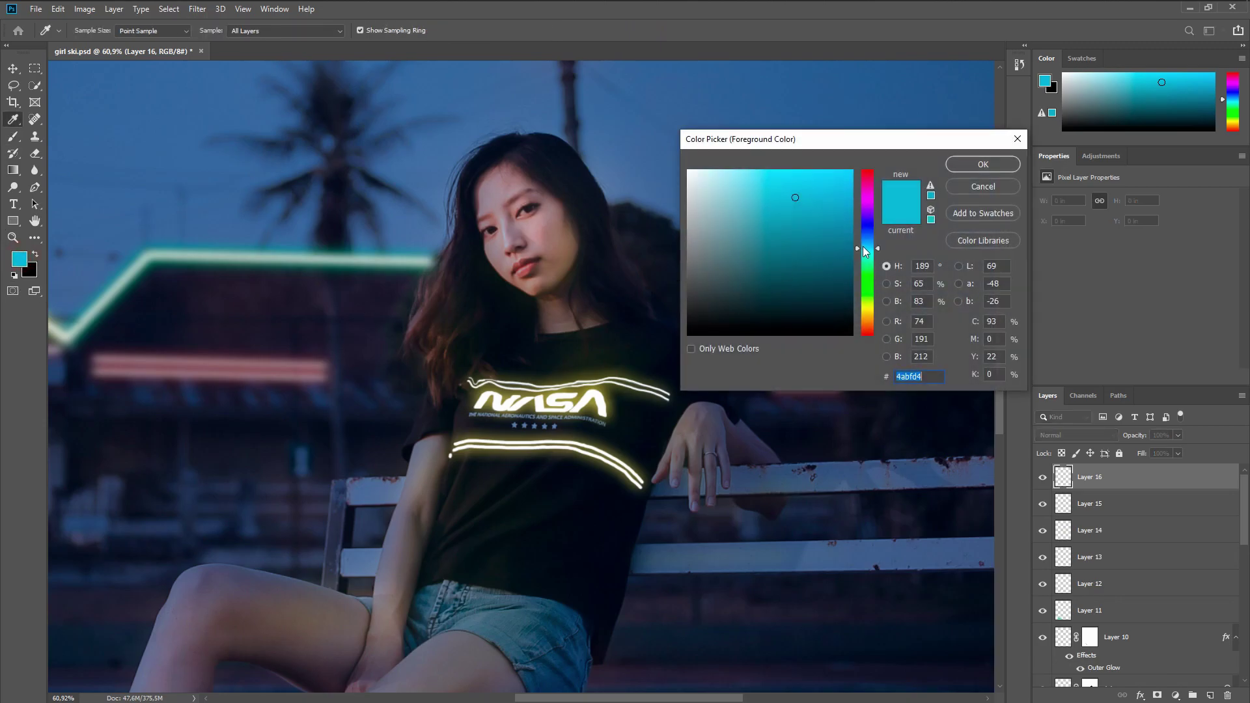
left_click_drag(868, 271, 869, 310)
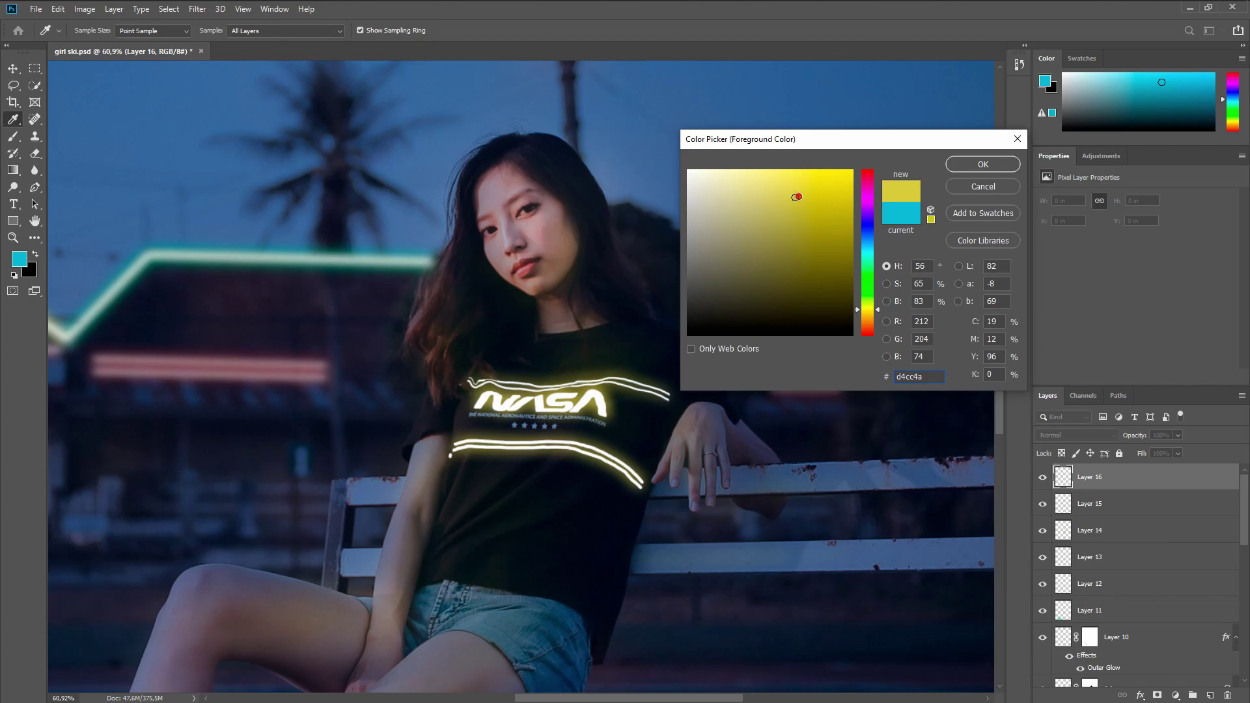
left_click(981, 168)
Draw thin yellow highlight lines along the lips and nostril with a 3 px brush at 60% flow
scroll(557, 306, "up", 6)
left_click_drag(627, 185, 504, 211)
scroll(608, 261, "up", 3)
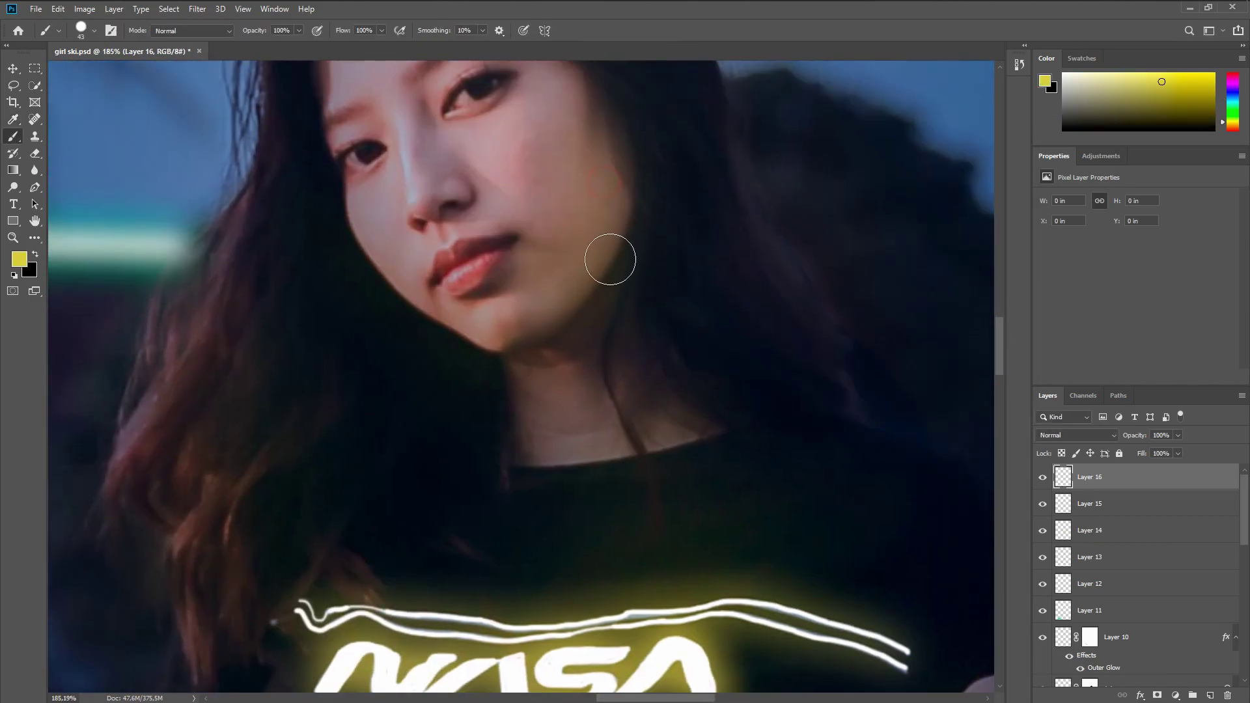
left_click_drag(615, 242, 604, 241)
scroll(628, 236, "up", 5)
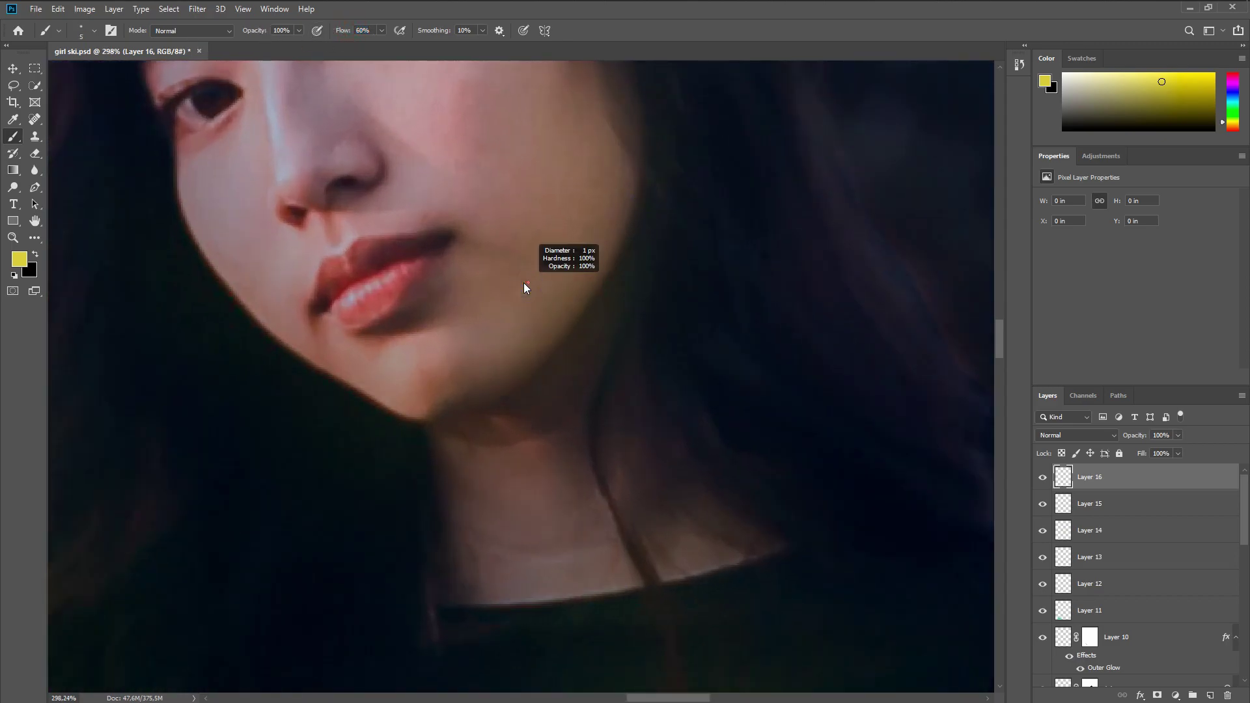
left_click_drag(528, 285, 524, 284)
scroll(468, 287, "up", 4)
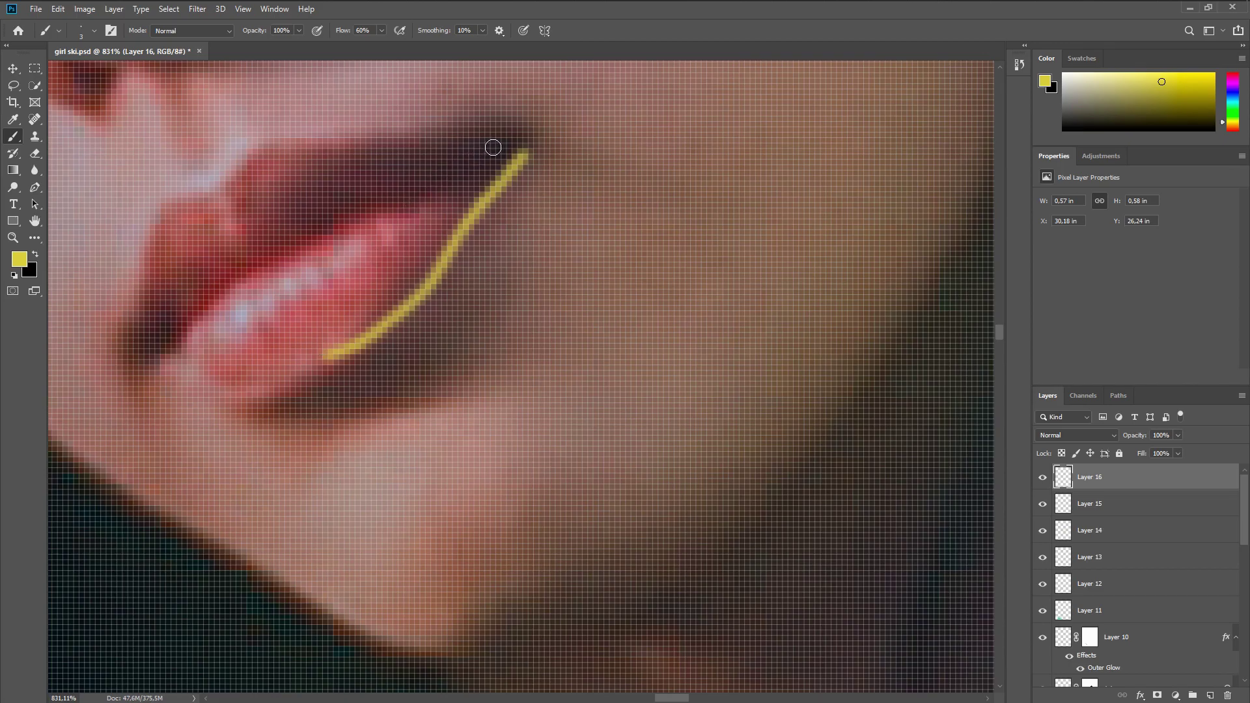
left_click_drag(327, 209, 284, 229)
left_click_drag(285, 230, 524, 416)
left_click_drag(405, 212, 522, 190)
left_click_drag(301, 240, 352, 257)
Draw a thin yellow highlight line along the outer edge of the cheek
left_click_drag(764, 340, 268, 357)
left_click_drag(762, 151, 749, 285)
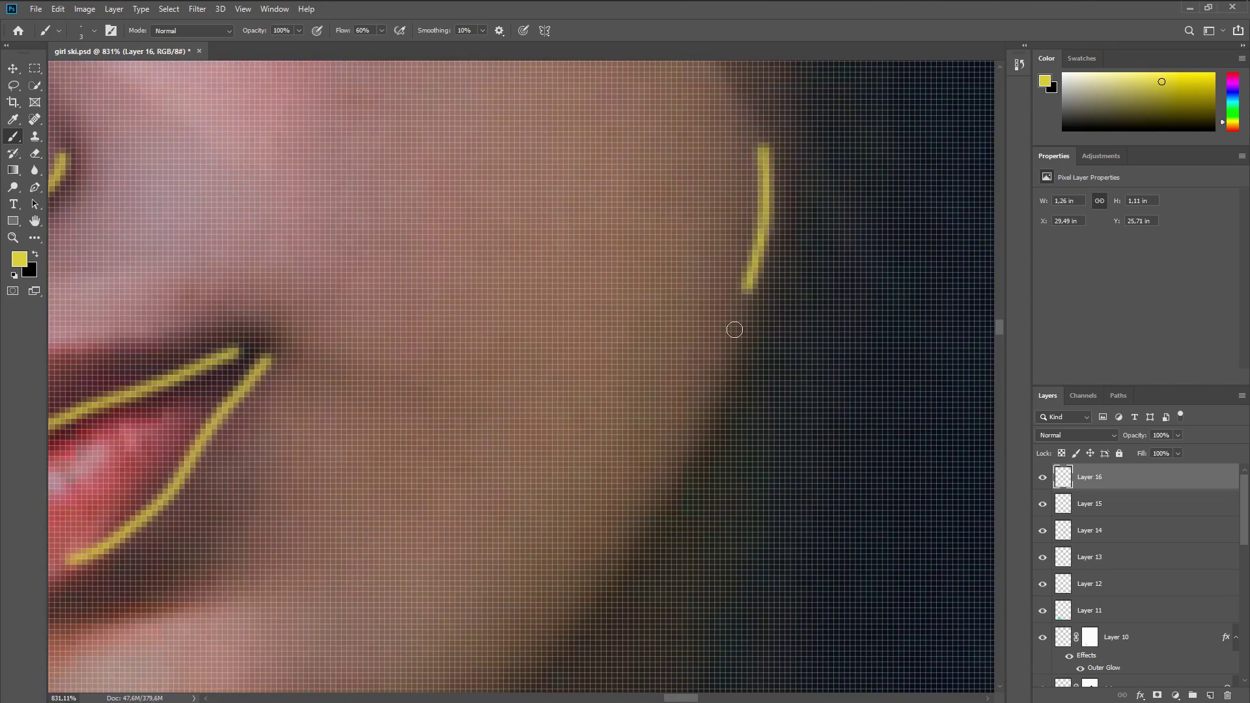
left_click_drag(577, 62, 455, 153)
scroll(551, 357, "down", 4)
Draw thin yellow highlight lines along the edges of the thumb and fingers, and pick the Smudge tool
left_click_drag(606, 252, 480, 545)
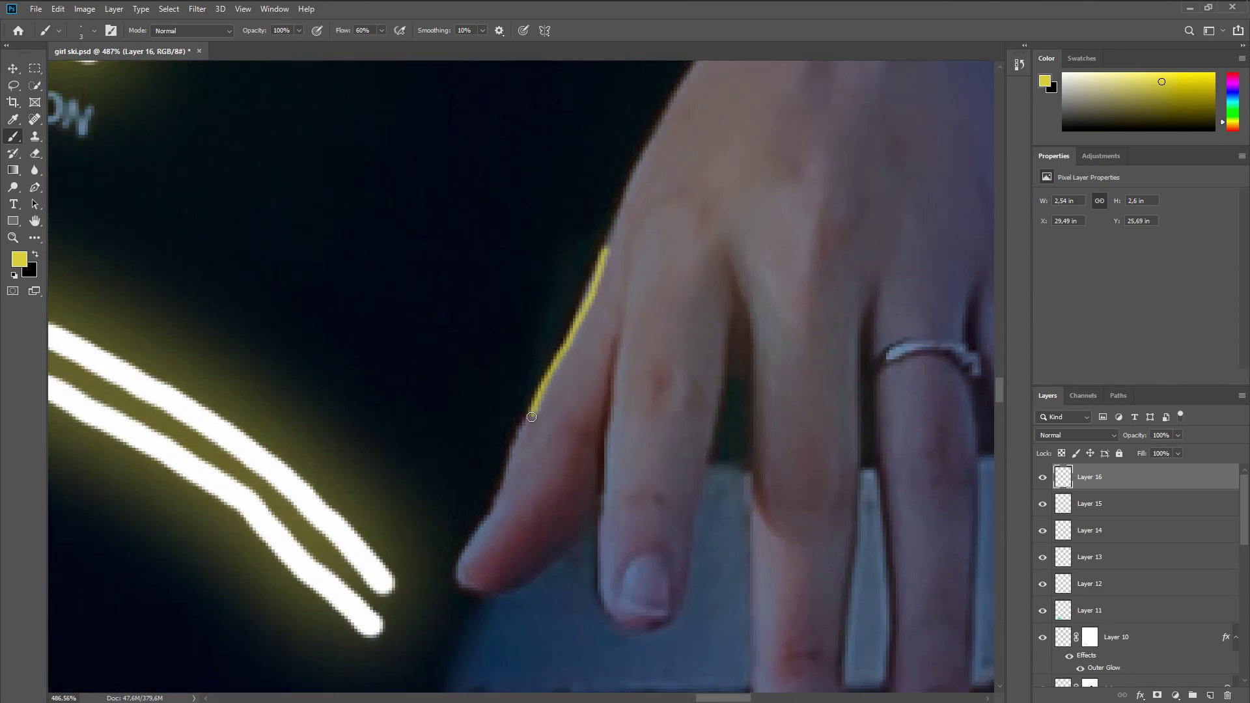
left_click_drag(616, 325, 607, 586)
left_click_drag(746, 283, 759, 677)
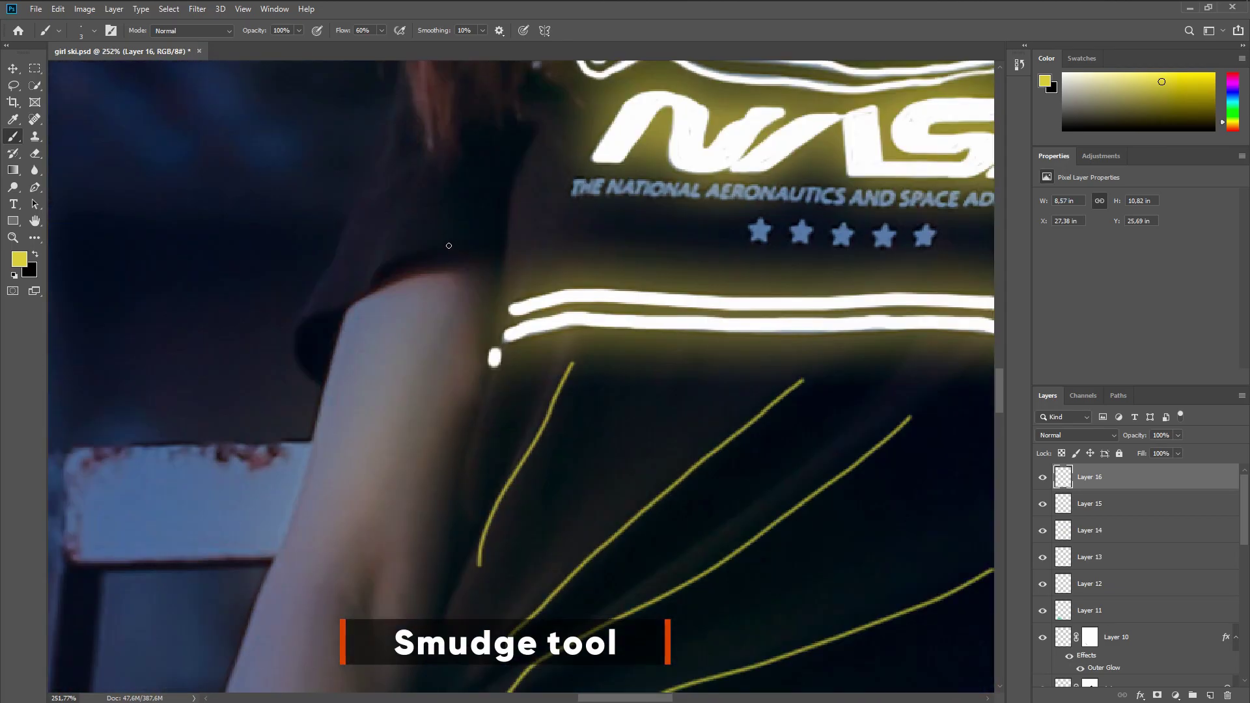
right_click(35, 170)
left_click(91, 203)
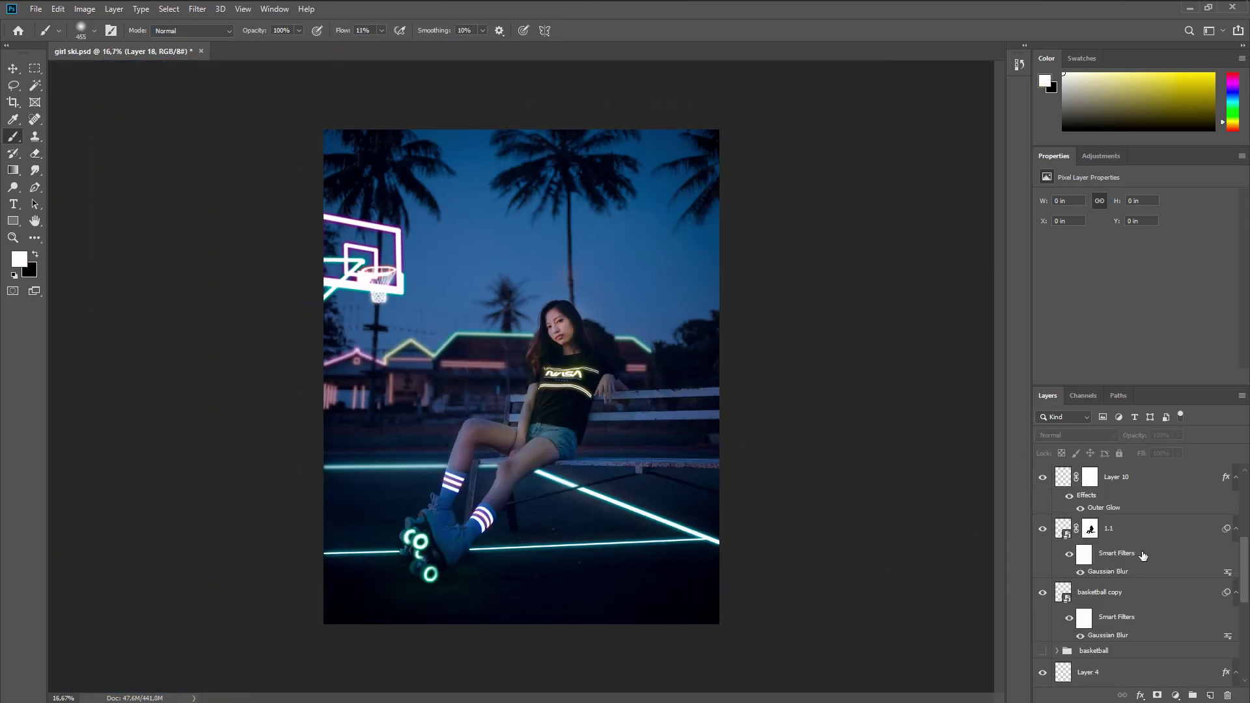
Select the neon basketball hoop copy in the image and delete it
scroll(1061, 564, "up", 6)
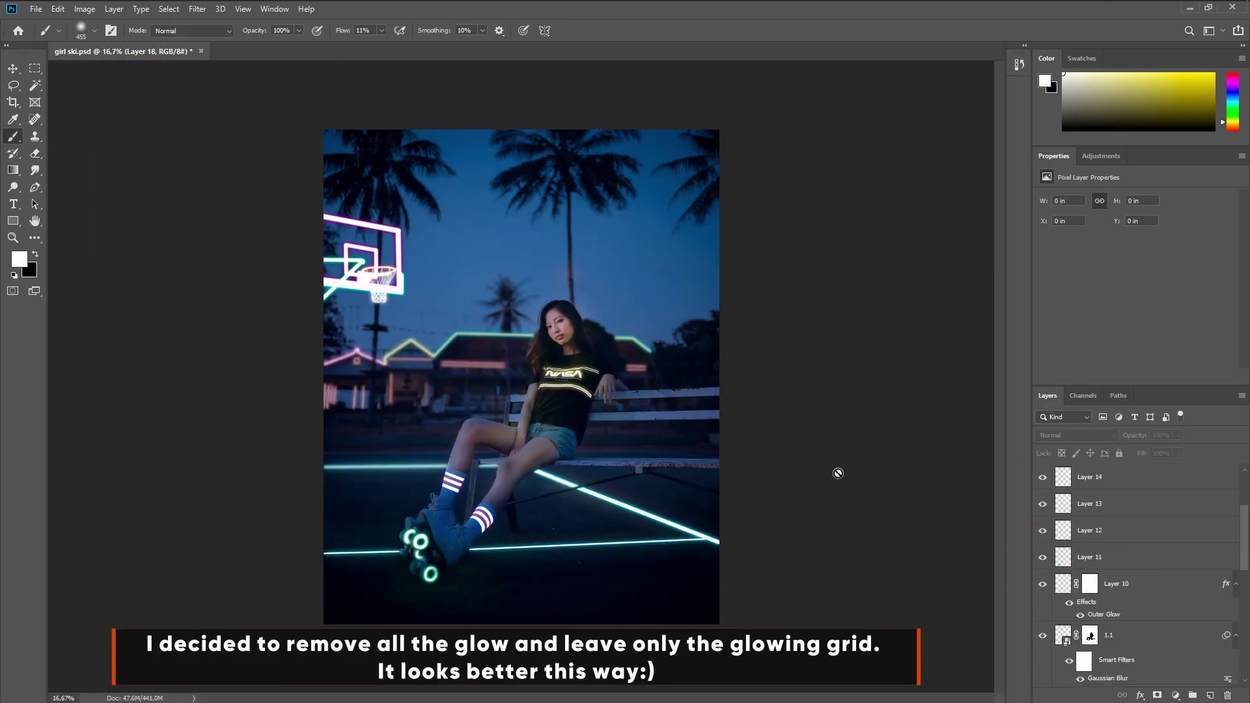
key("v")
left_click(389, 279)
scroll(1133, 604, "down", 2)
scroll(1133, 605, "down", 1)
key("Delete")
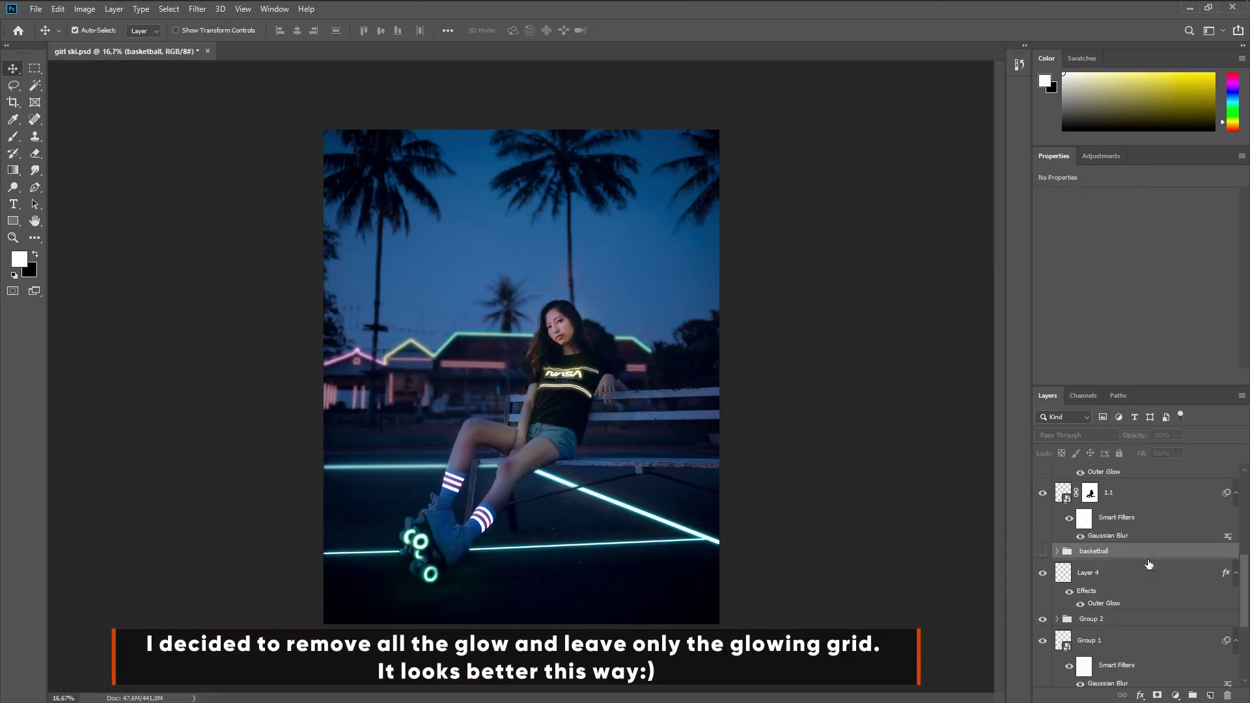
Show and expand the basketball group, and make its original hoop photo layer visible
left_click(1043, 552)
left_click(1057, 551)
scroll(1115, 591, "down", 1)
scroll(1115, 591, "down", 3)
left_click(1043, 590)
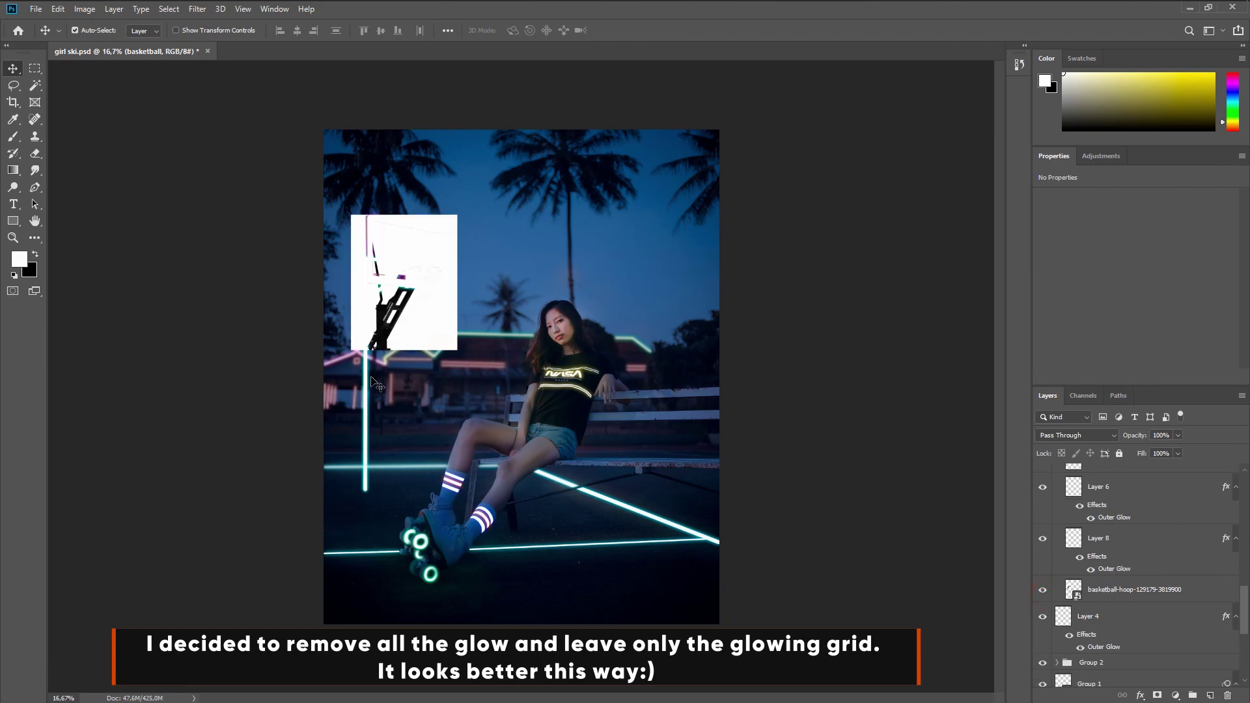
Enlarge the basketball group and move it to the photo's left edge with Free Transform
scroll(689, 402, "up", 3)
scroll(1131, 596, "up", 4)
key("ctrl+t")
left_click_drag(360, 343, 297, 336)
left_click_drag(378, 375, 385, 375)
key("Return")
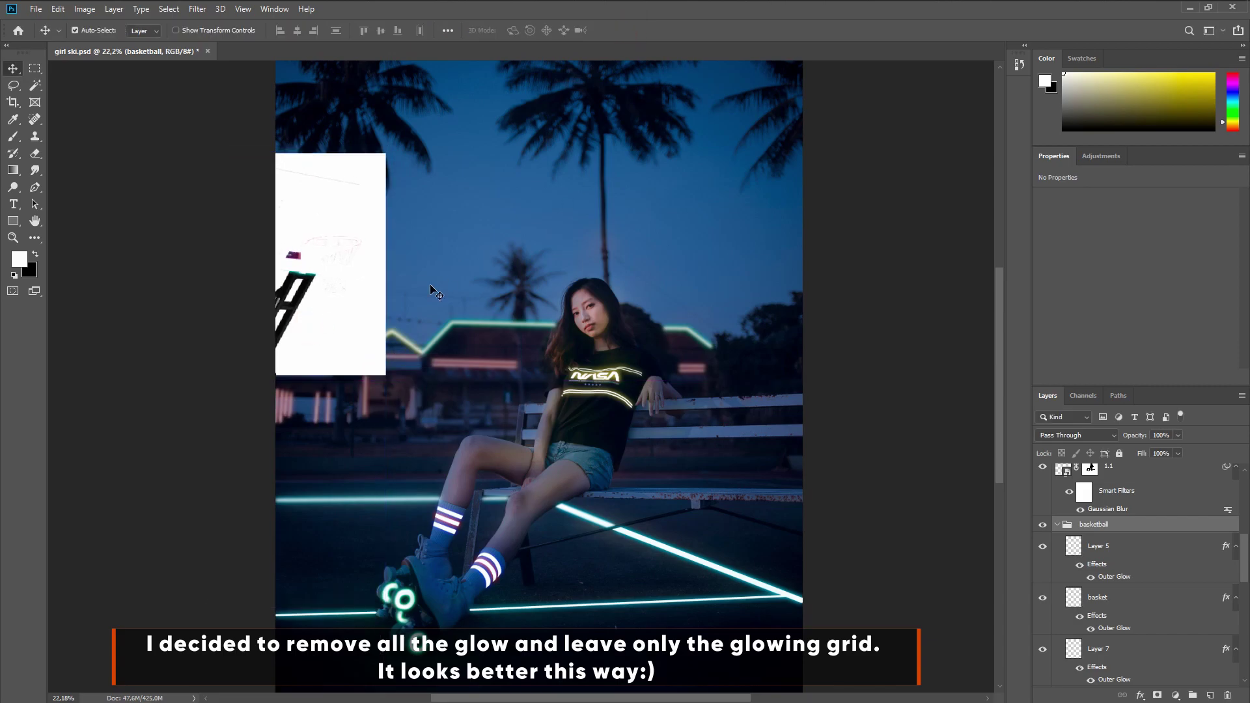
Add a layer mask to the hoop photo and select its white background with the Magic Wand
scroll(1128, 590, "down", 4)
left_click(1129, 590)
left_click(1157, 696)
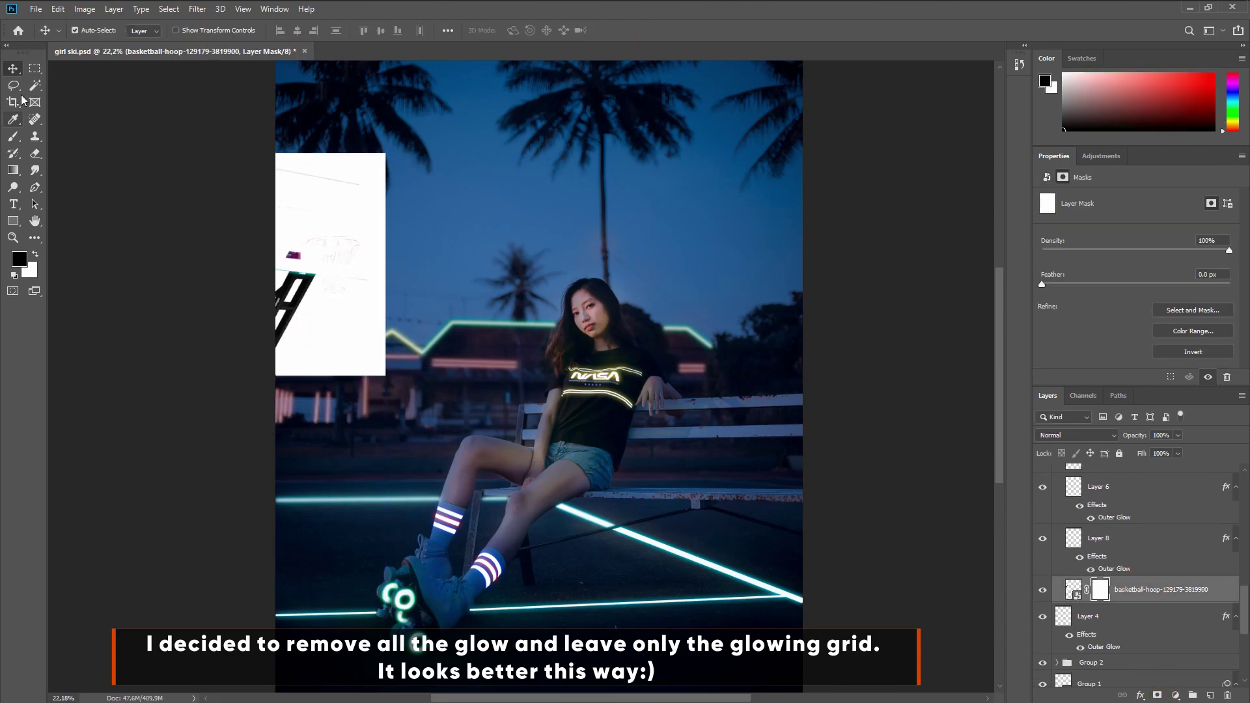
left_click(35, 85)
scroll(307, 364, "up", 4)
left_click(324, 293)
Set the brush flow to 100% and paint black on the hoop mask over the selected white background
left_click(13, 136)
mouse_move(329, 306)
left_mouse_down()
mouse_move(308, 385)
mouse_move(351, 379)
left_mouse_up()
left_click_drag(337, 32, 410, 32)
left_click_drag(215, 397, 521, 201)
left_click_drag(446, 333, 483, 477)
Finish masking the background around the backboard with a hard round brush, and clear the selection
right_click(458, 382)
left_click(542, 551)
left_click(616, 87)
mouse_move(554, 338)
left_mouse_down()
mouse_move(350, 626)
mouse_move(495, 107)
left_mouse_up()
mouse_move(560, 68)
left_mouse_down()
mouse_move(570, 211)
mouse_move(545, 407)
left_mouse_up()
key("ctrl+d")
scroll(529, 459, "down", 2)
scroll(1117, 577, "up", 3)
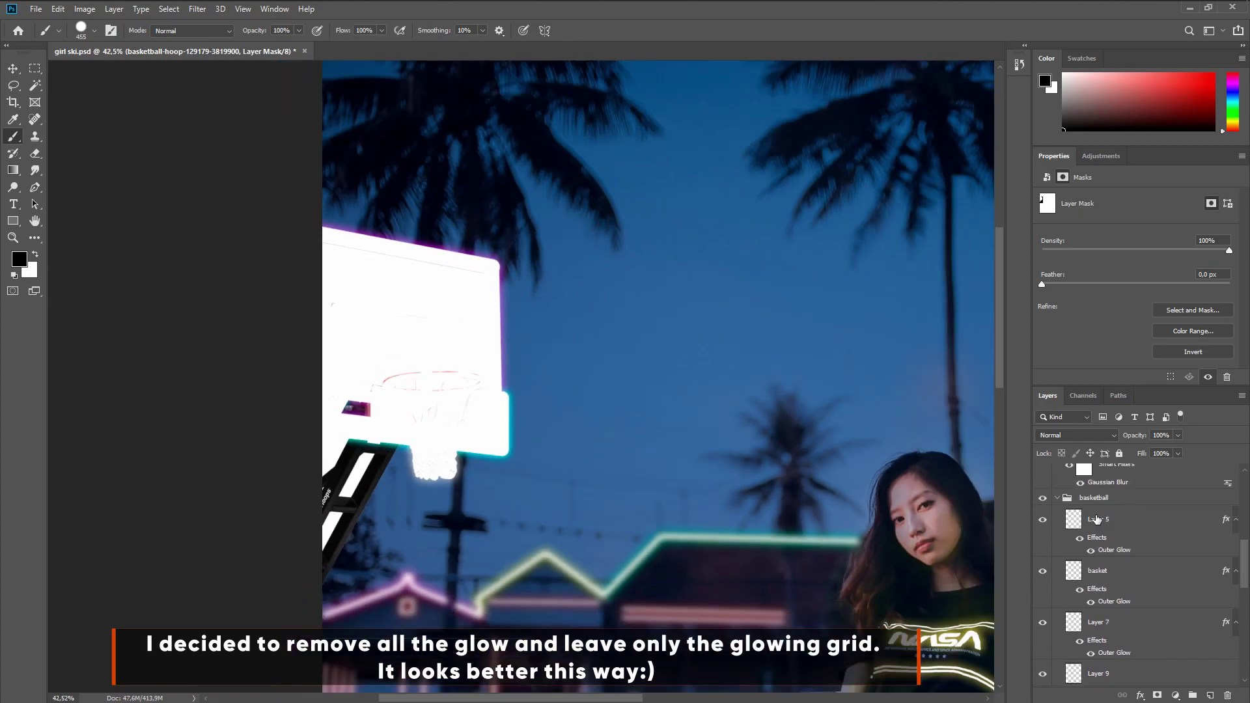
Delete the basket, Layer 7, Layer 9, Layer 6 and Layer 8 glow layers from the basketball group, keeping only Layer 5
left_click(1099, 519)
left_click(1044, 521)
left_click(1043, 520)
left_click(1044, 577)
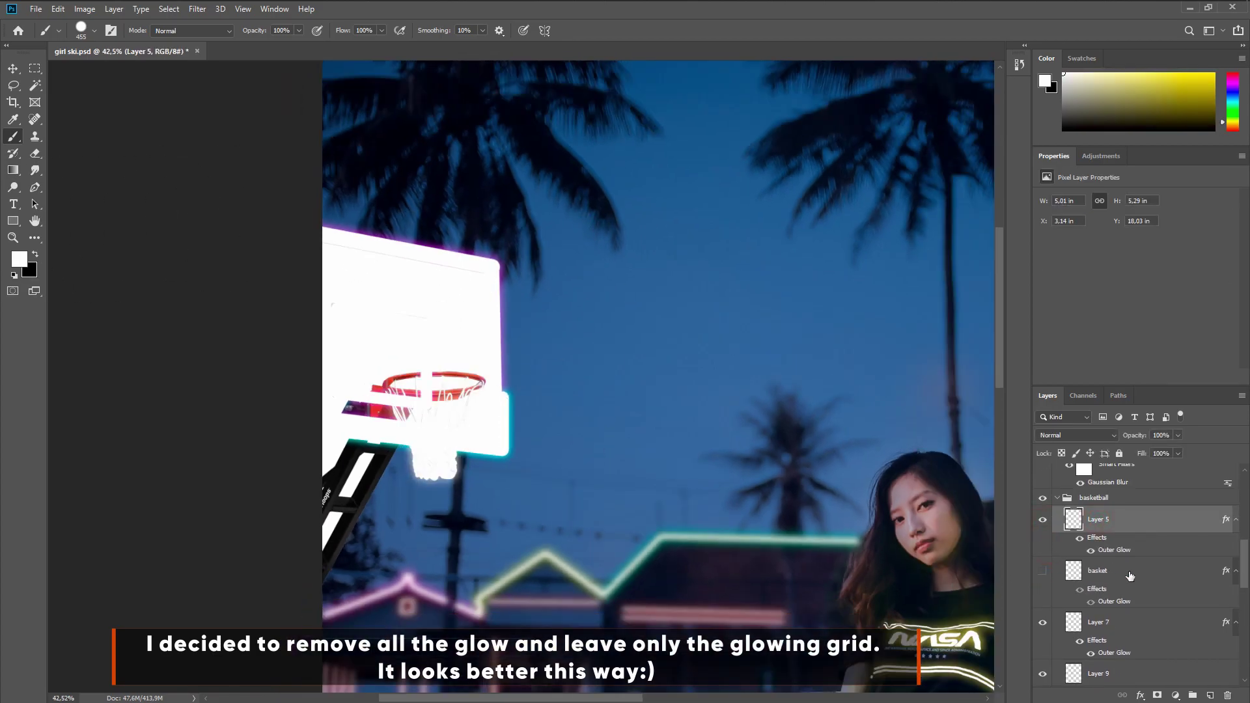
left_click(1129, 575)
key("Delete")
key("Delete")
key("Delete")
key("Delete")
key("Delete")
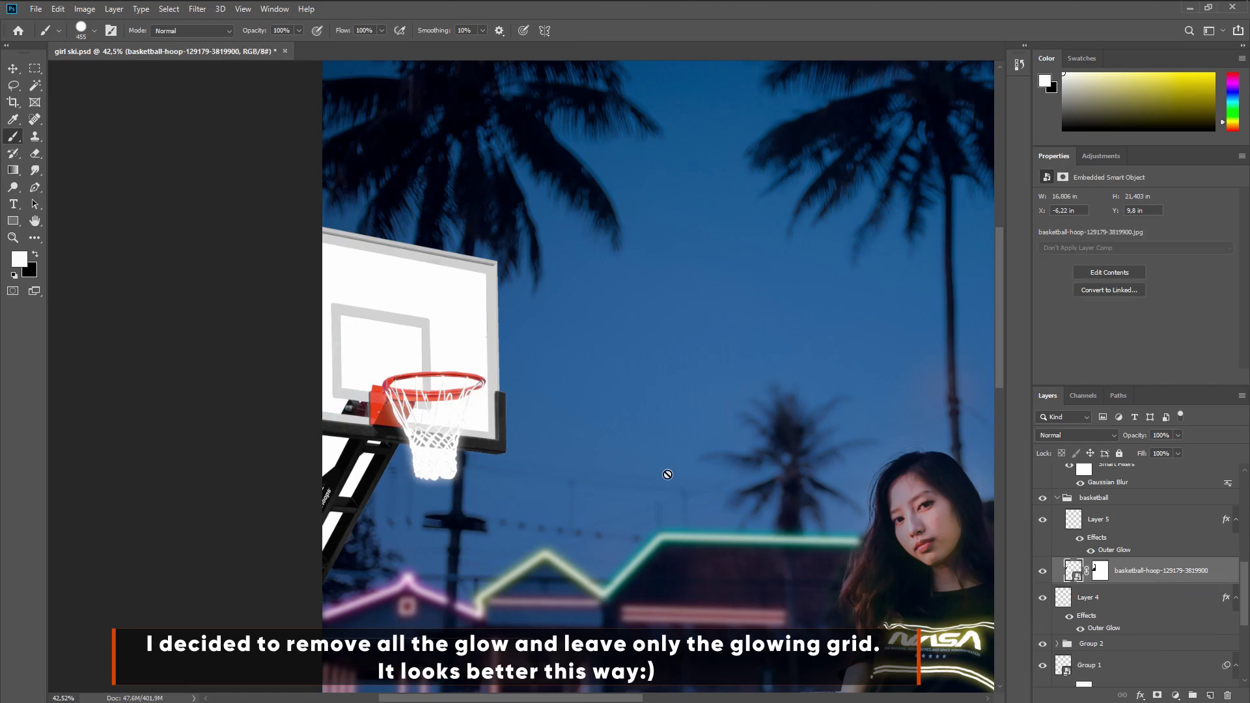
Paint black on the hoop photo's mask over the white background in the lowest opening of the support arm
scroll(700, 479, "down", 2)
scroll(424, 389, "up", 2)
left_click_drag(453, 437, 472, 347)
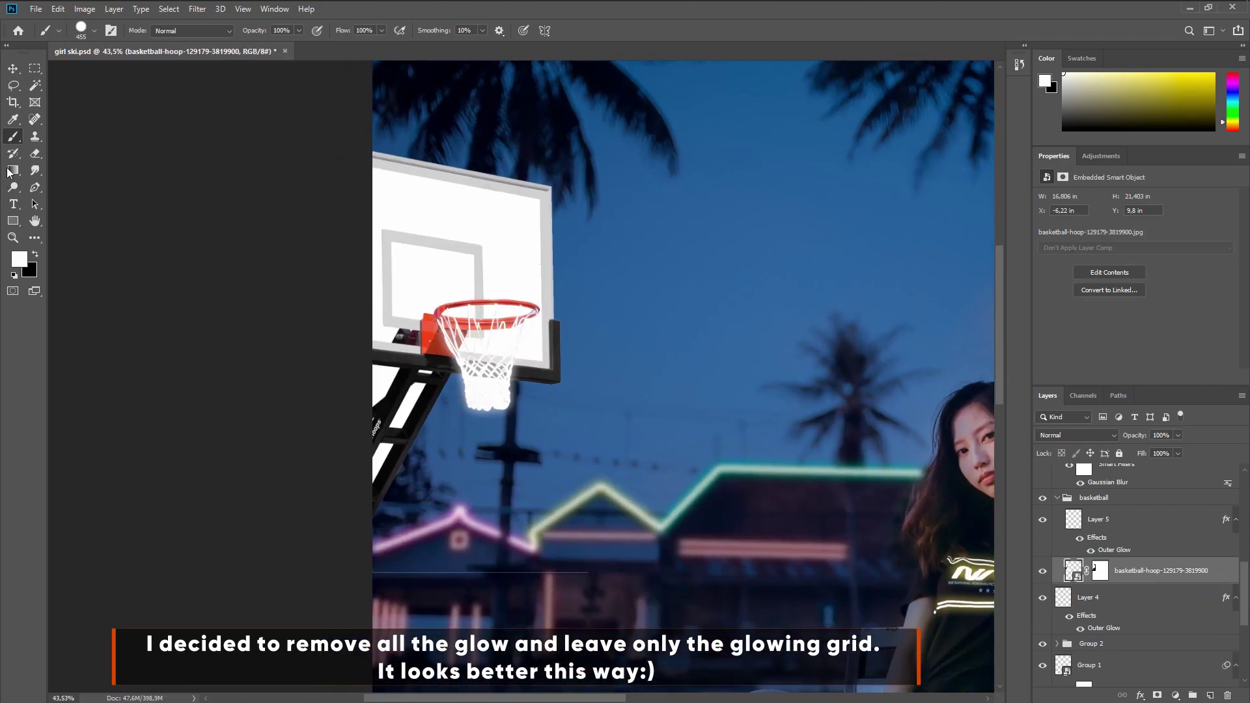
left_click(1106, 570)
scroll(473, 444, "up", 6)
left_click_drag(212, 363, 25, 372)
left_click_drag(213, 482, 449, 357)
scroll(450, 356, "up", 1)
scroll(453, 350, "up", 1)
left_click(466, 293)
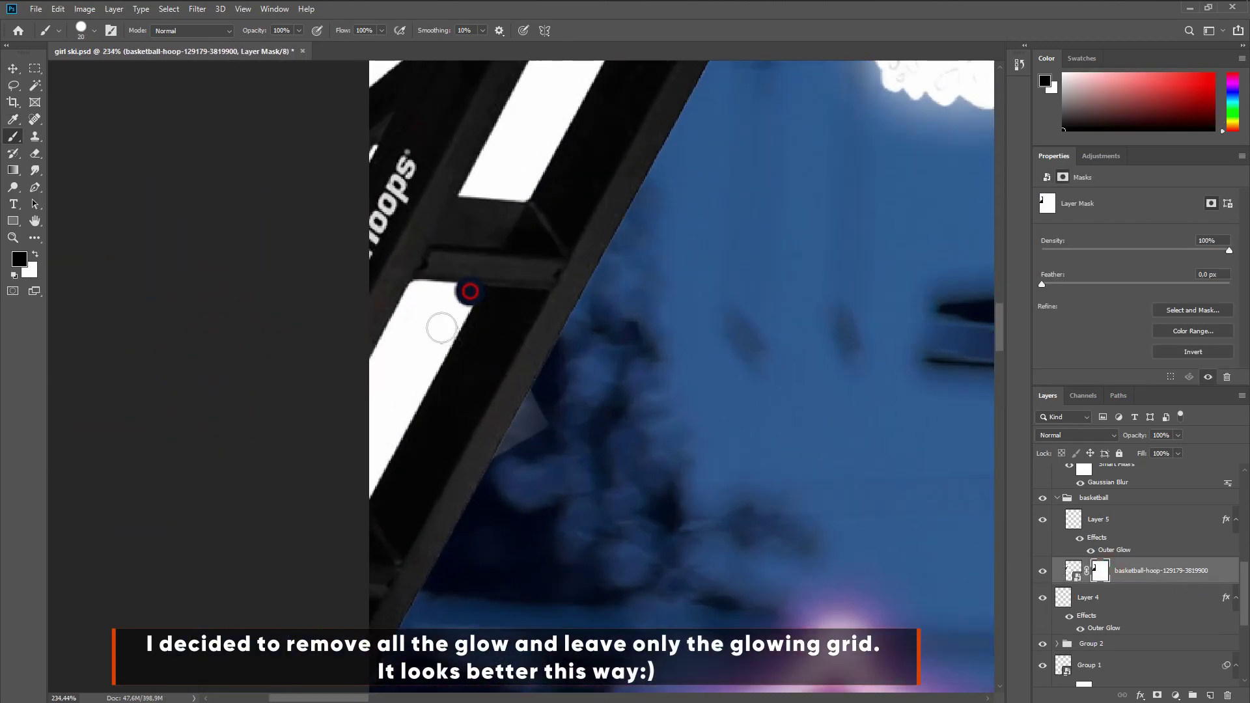
left_click(355, 491, "shift")
mouse_move(417, 297)
left_mouse_down()
mouse_move(452, 295)
mouse_move(433, 325)
left_mouse_up()
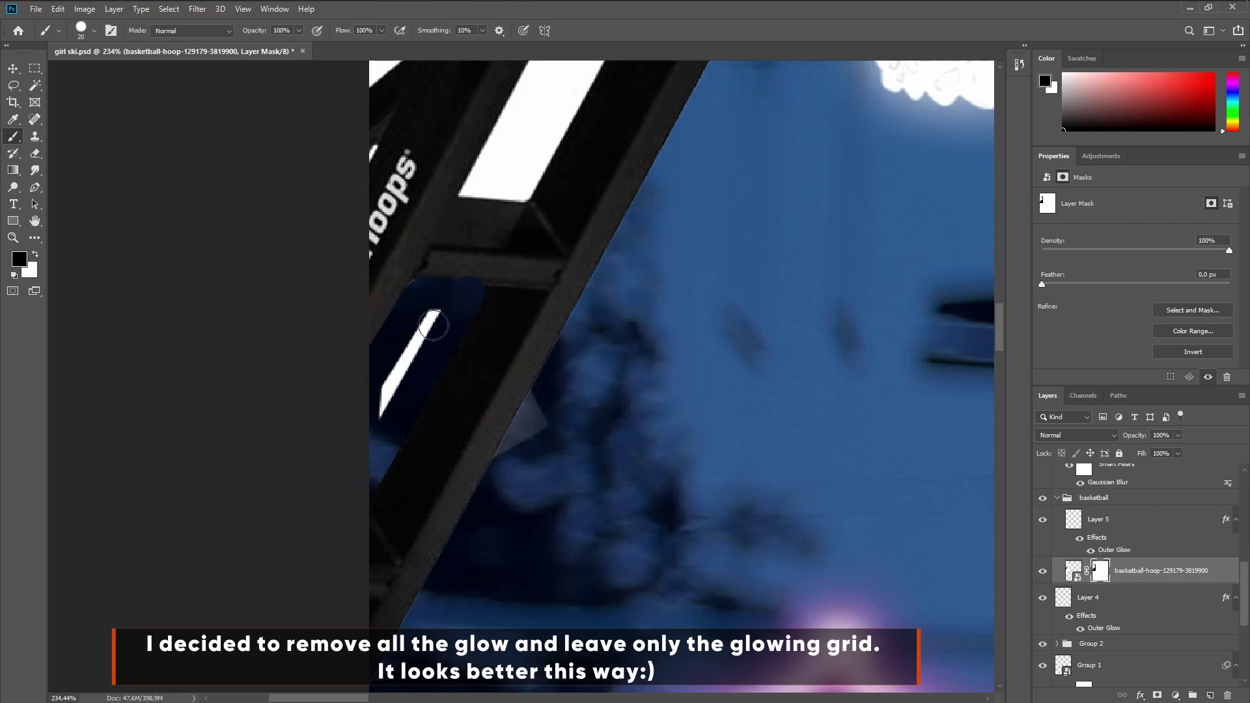
Mask out the white background inside the larger upper opening of the hoop's support arm with straight brush strokes
left_click_drag(472, 220, 399, 468)
left_click(451, 448, "shift")
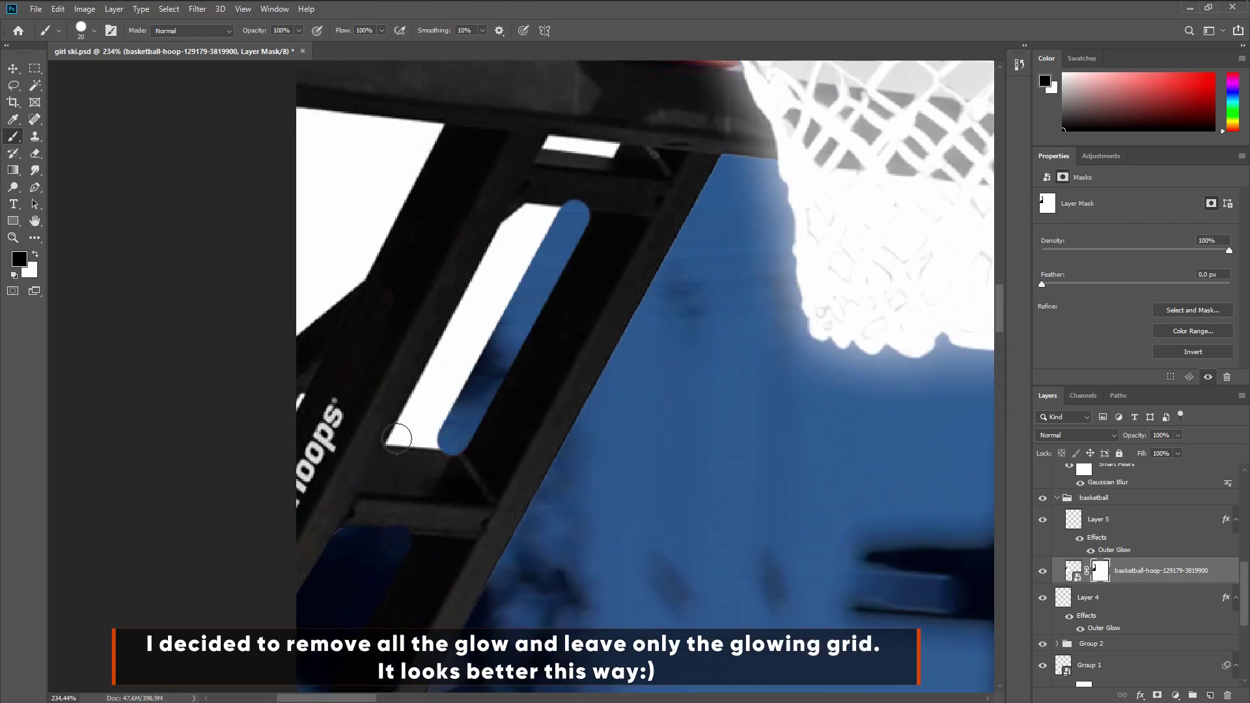
left_click_drag(507, 231, 562, 216)
mouse_move(440, 418)
left_mouse_down()
mouse_move(496, 292)
mouse_move(426, 418)
mouse_move(567, 212)
mouse_move(508, 346)
left_mouse_up()
left_click(568, 212)
Mask out the small slot at the top of the support arm and the white area between the arm and the backboard
scroll(662, 243, "up", 5)
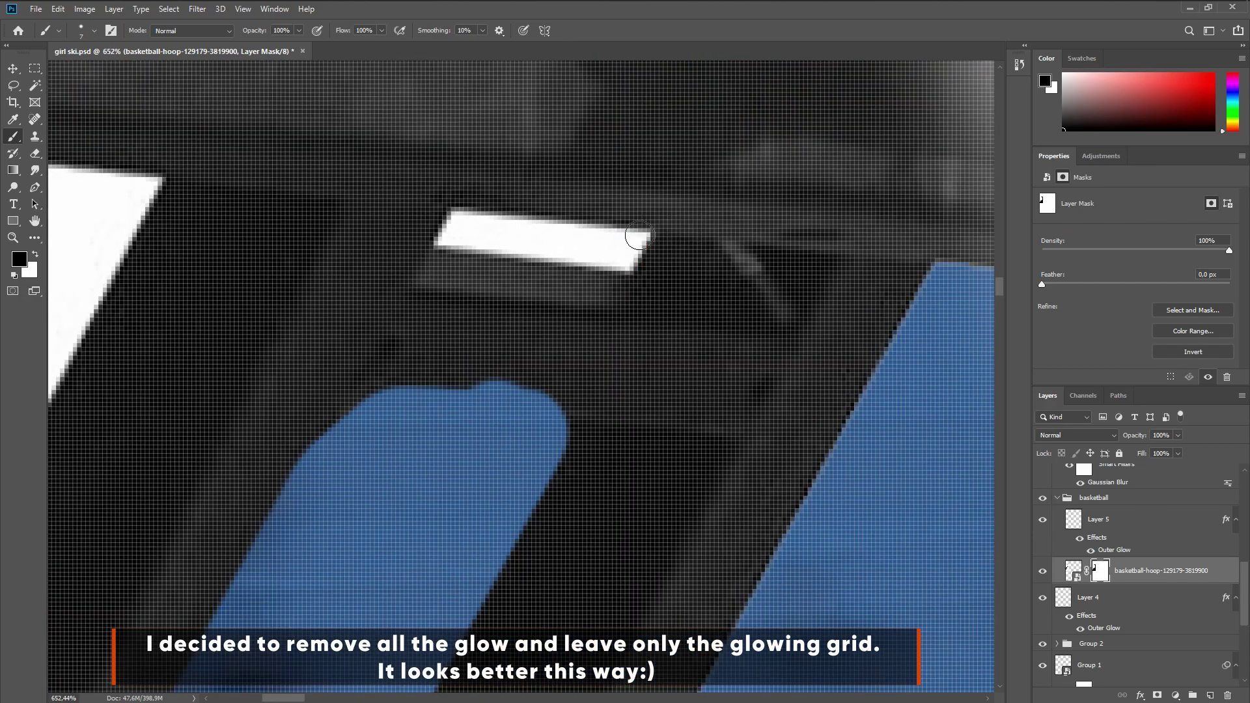
mouse_move(627, 260)
left_mouse_down()
mouse_move(459, 217)
mouse_move(617, 235)
left_mouse_up()
scroll(439, 352, "down", 5)
left_click_drag(326, 372, 579, 332)
mouse_move(571, 266)
left_mouse_down()
mouse_move(584, 278)
mouse_move(483, 381)
mouse_move(517, 265)
mouse_move(466, 326)
left_mouse_up()
left_click(441, 247)
left_click(580, 260, "shift")
left_click(502, 404, "shift")
left_click(435, 458, "shift")
scroll(547, 348, "down", 10)
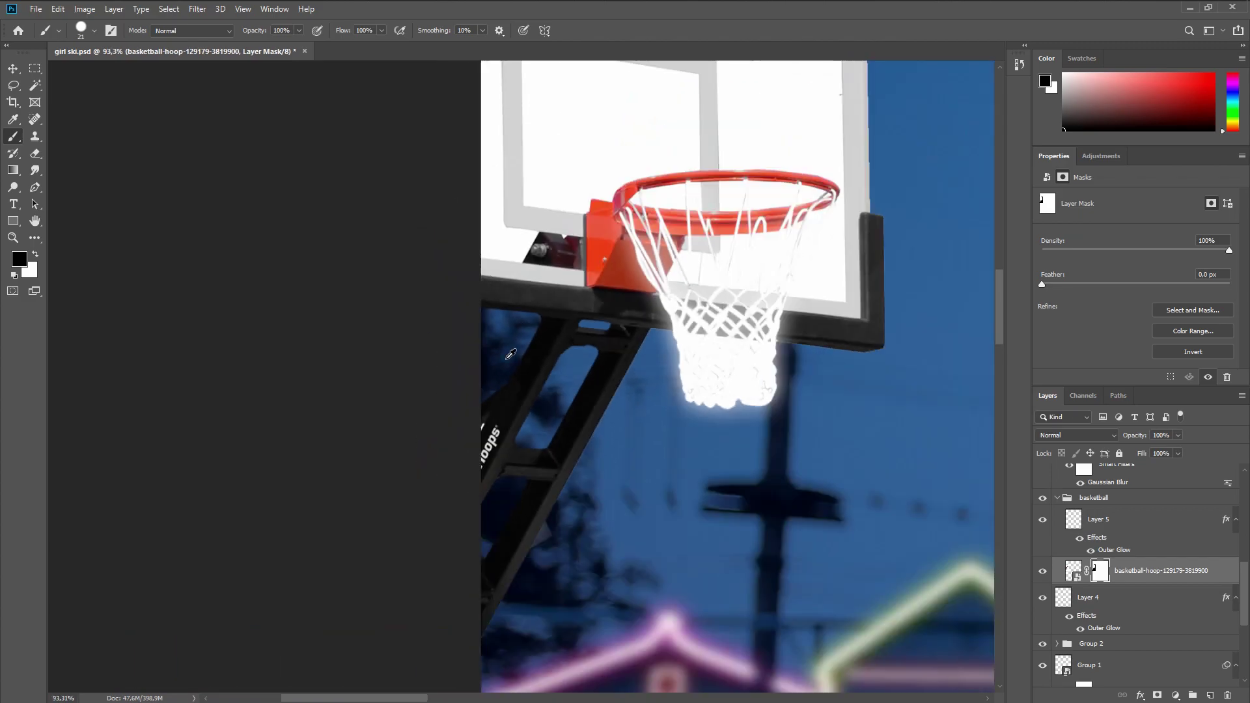
scroll(356, 246, "up", 2)
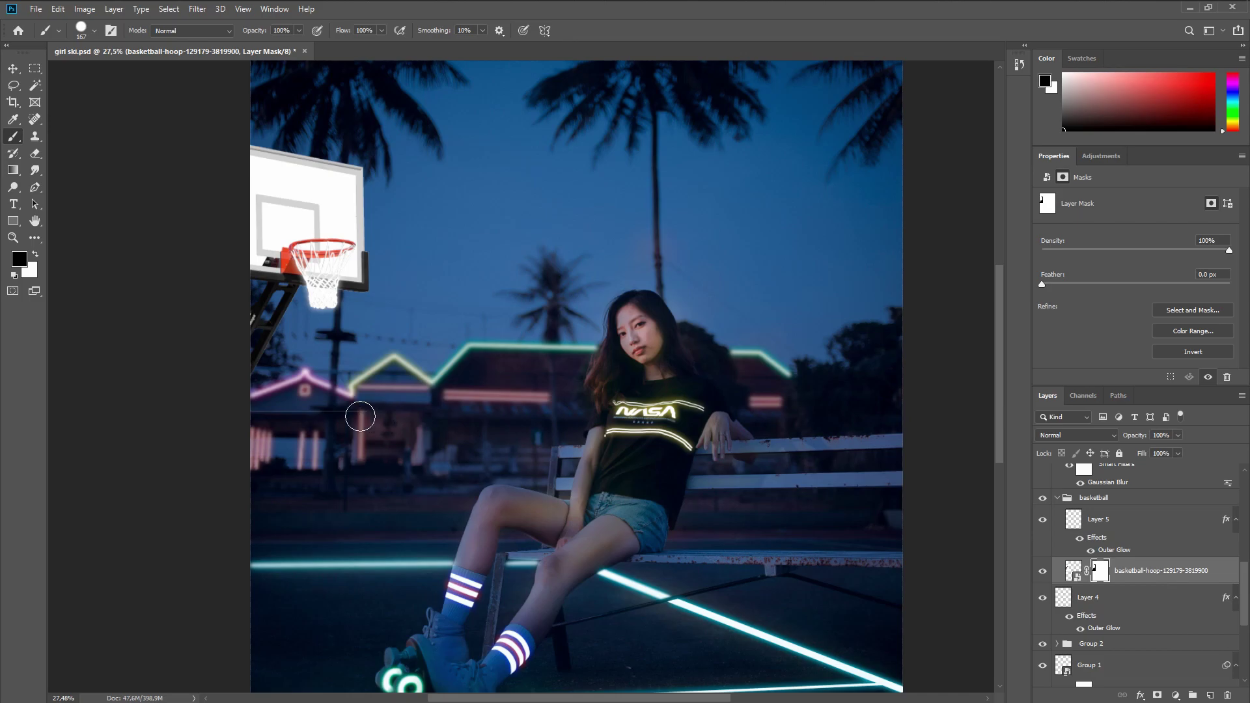
Hide Color Lookup 1, duplicate Background copy and place the duplicate directly above the hoop photo in the basketball group
scroll(371, 416, "down", 4)
scroll(1139, 586, "down", 5)
left_click(1043, 648)
left_click(1043, 647)
left_click(1042, 620)
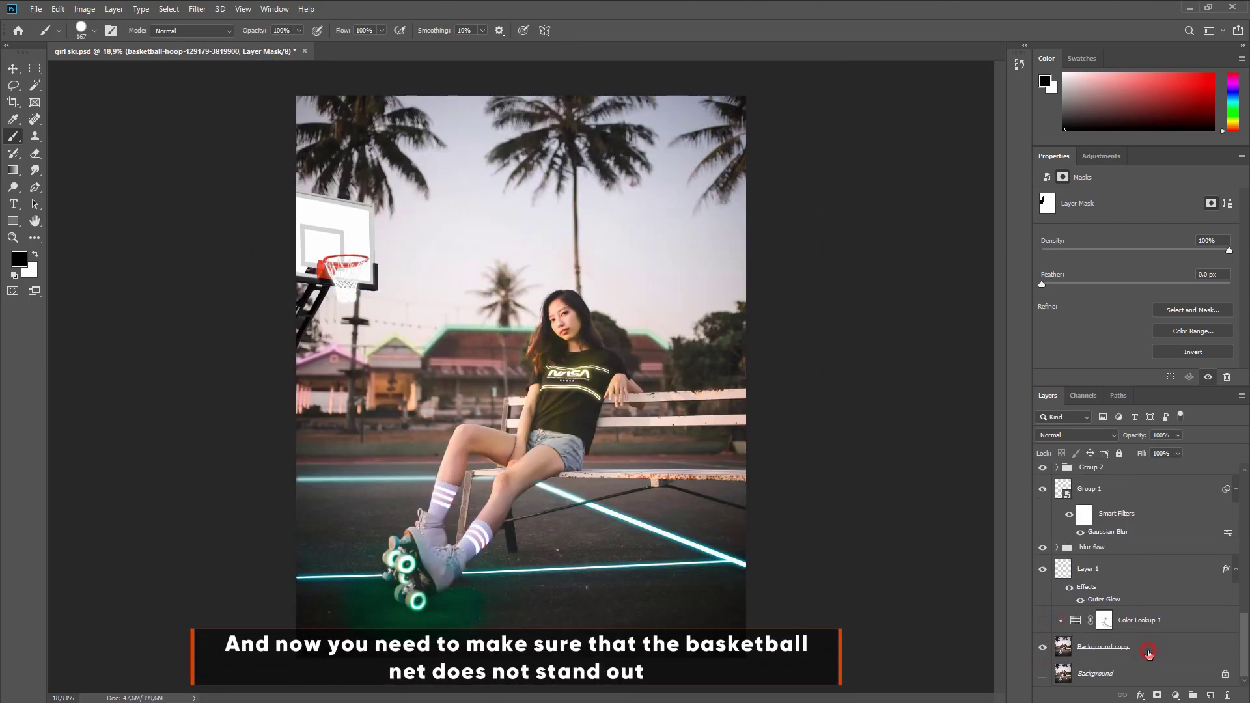
left_click(1149, 652)
key("ctrl+j")
left_click_drag(1156, 654, 1137, 539)
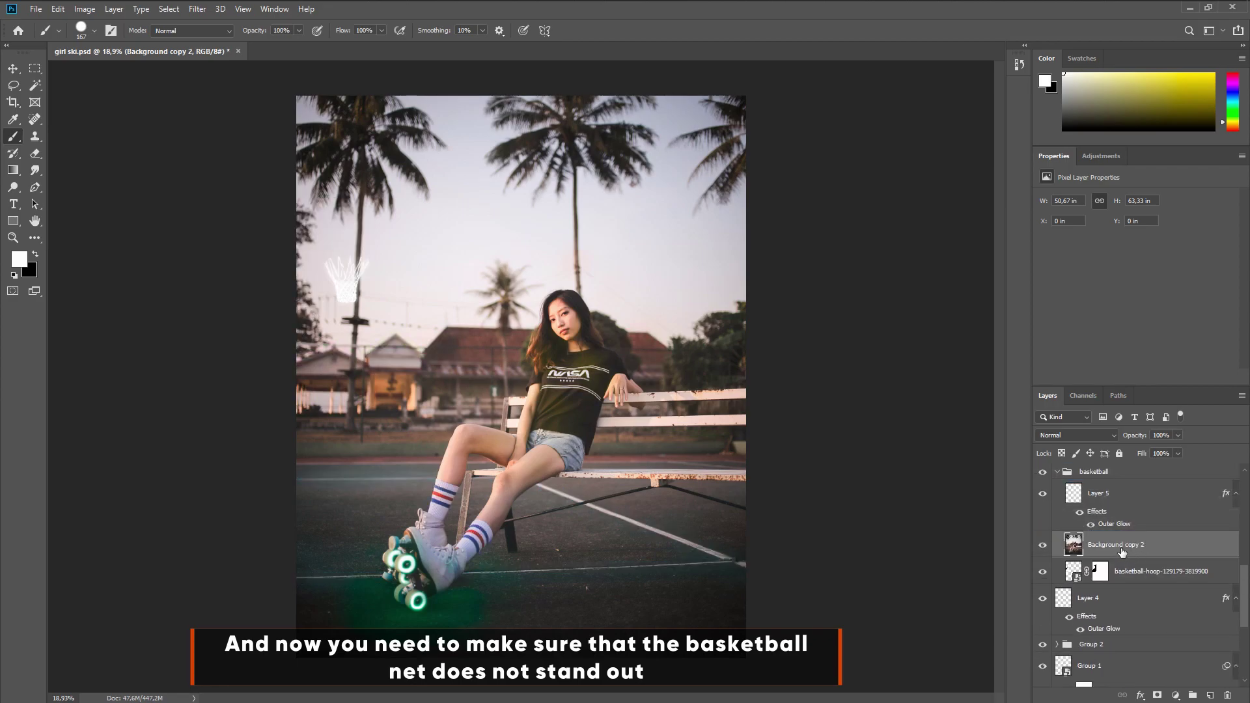
Blur Background copy 2 with the Average filter, clip it to the hoop photo and set its blend mode to Overlay
left_click(196, 9)
mouse_move(215, 156)
left_click(381, 156)
key("ctrl+alt+g")
left_click(1078, 435)
left_click(1069, 540)
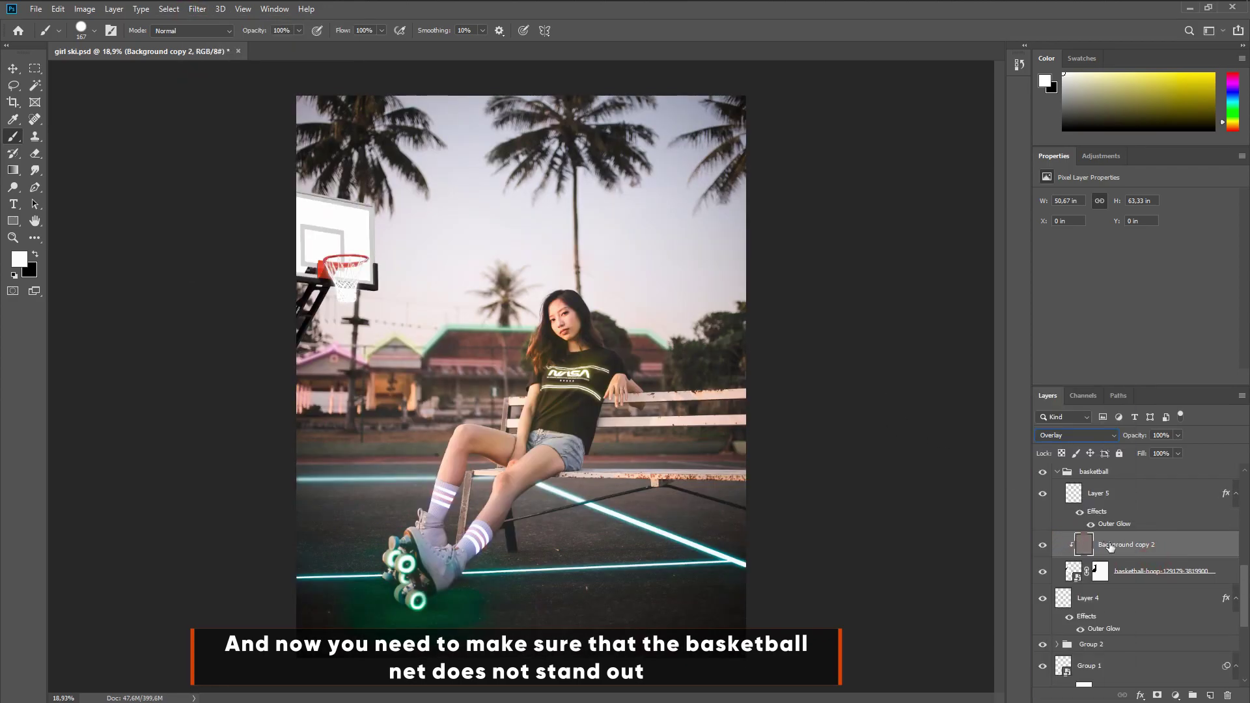
Add a Curves adjustment clipped to the hoop photo
left_click(1158, 572)
left_click(1175, 695)
left_click(1173, 529)
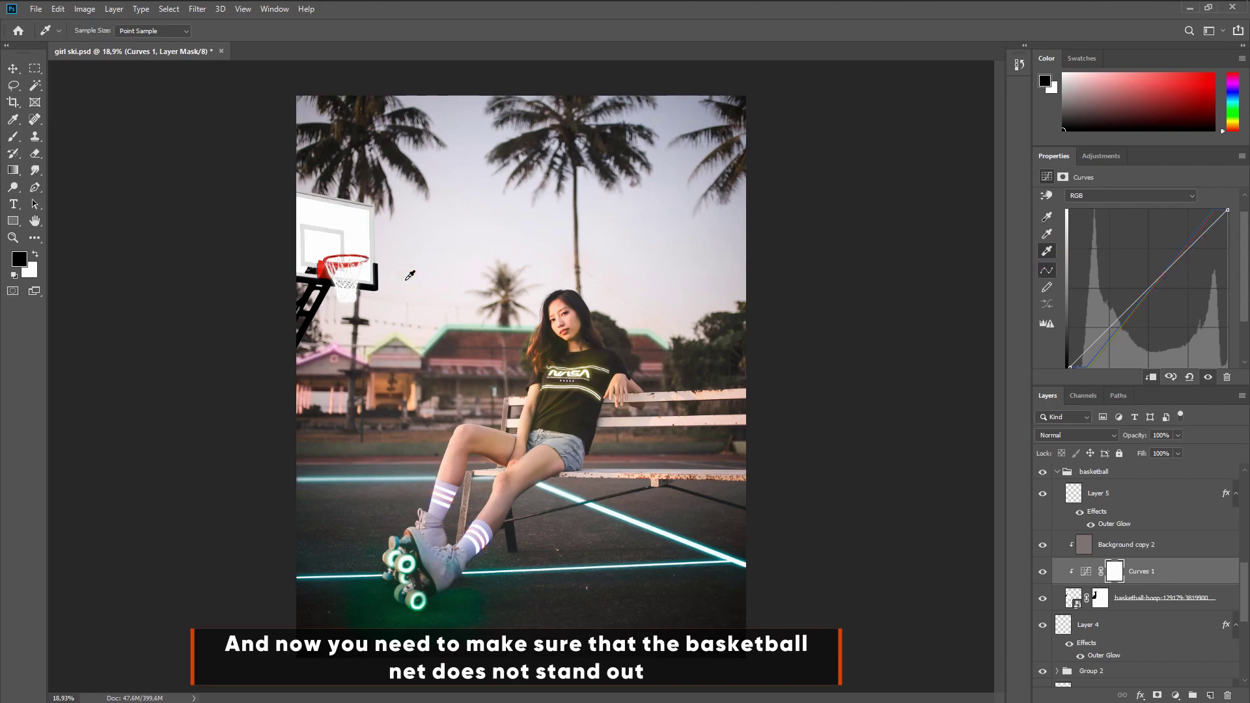
Add a clipped Levels adjustment above Curves 1 with output levels of 26 and 212
left_click(1175, 696)
left_click(1174, 515)
key("b")
left_click_drag(1228, 327, 1201, 327)
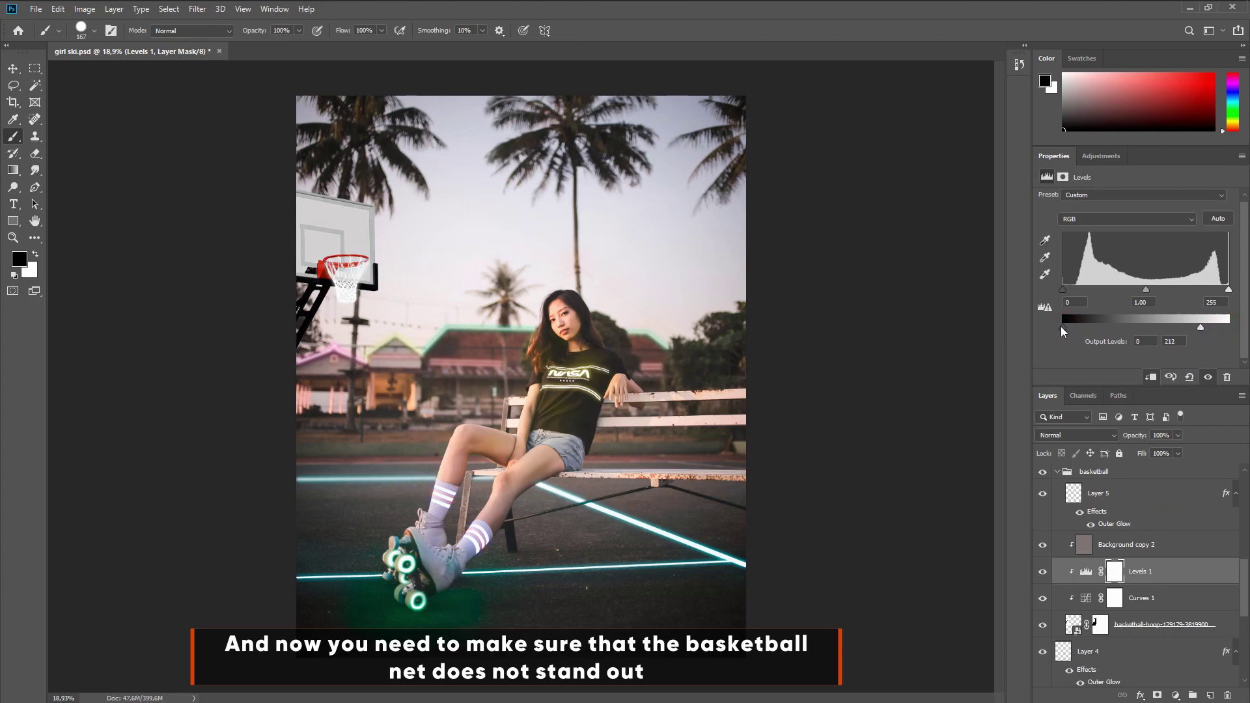
left_click_drag(1100, 329, 1050, 331)
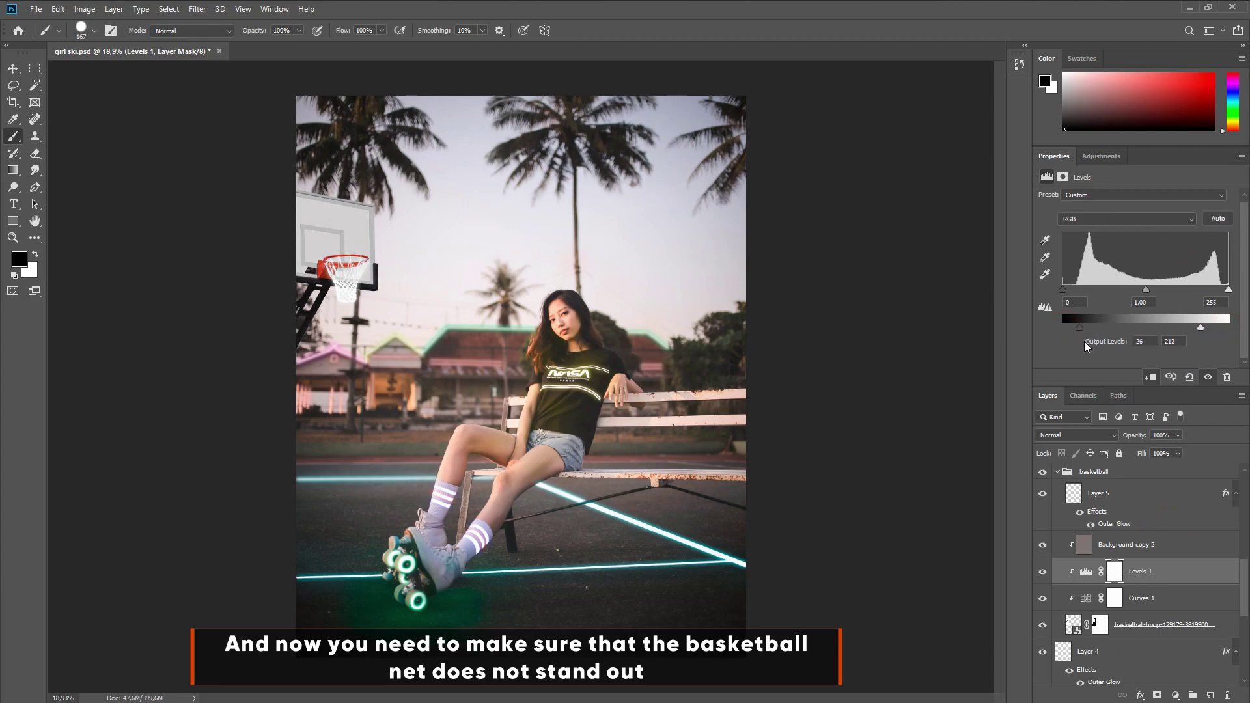
Make the Color Lookup 1 layer visible again, with Background copy 2 as the active layer
left_click(1161, 554)
scroll(1152, 618, "down", 9)
left_click(1043, 620)
scroll(1127, 628, "up", 10)
scroll(1147, 631, "down", 1)
Add a Color Lookup adjustment with the Moonlight.3DL file above Background copy 2, clipped to the hoop
left_click(1176, 696)
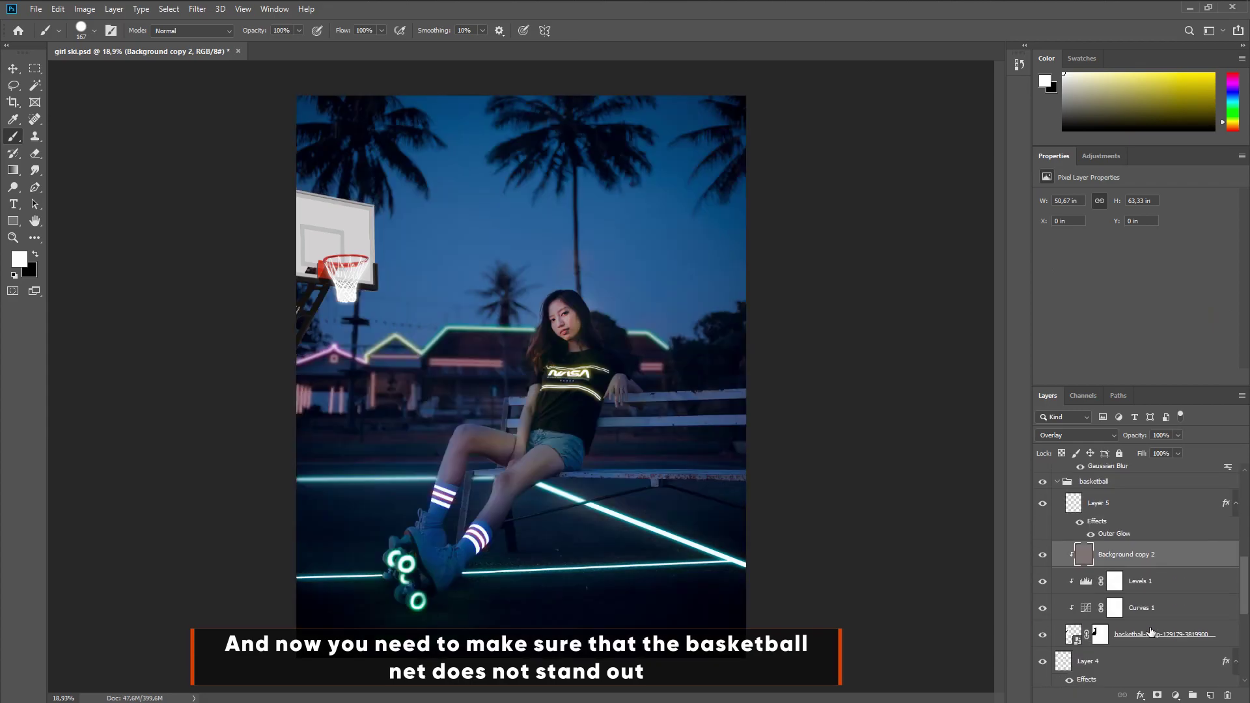
left_click(1176, 696)
left_click(1169, 619)
left_click(1138, 201)
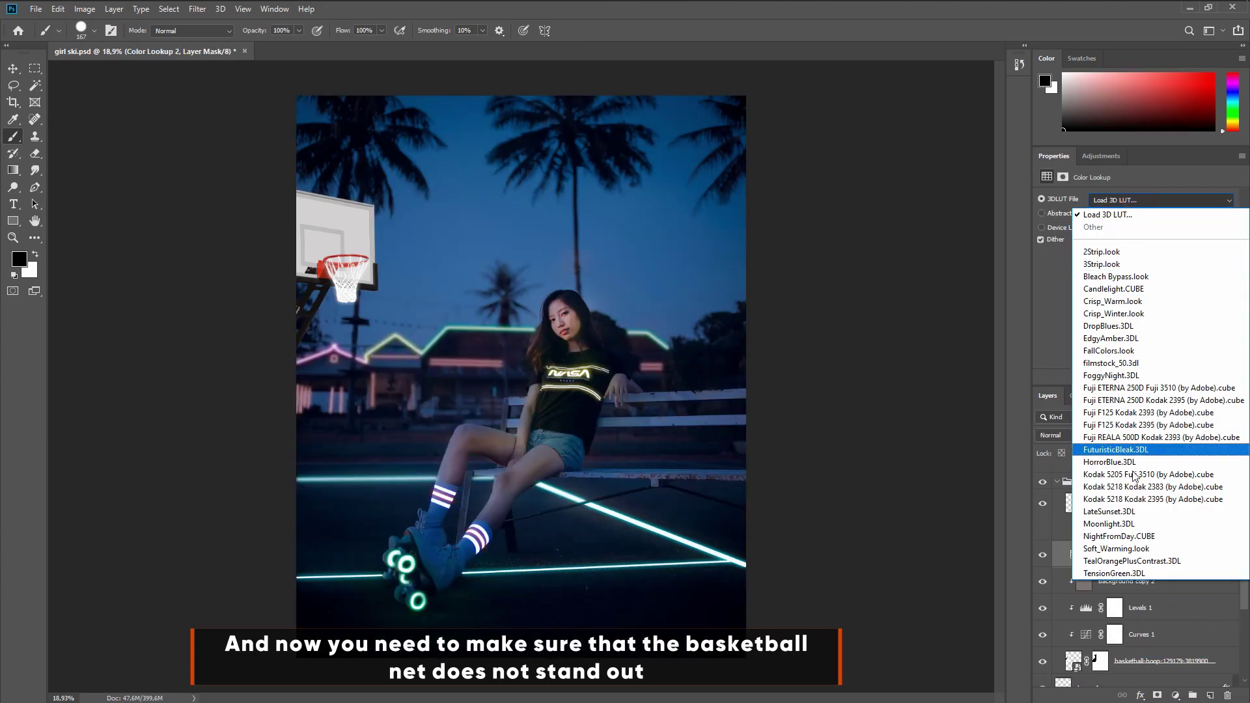
left_click(1133, 524)
left_click(1119, 569, "alt")
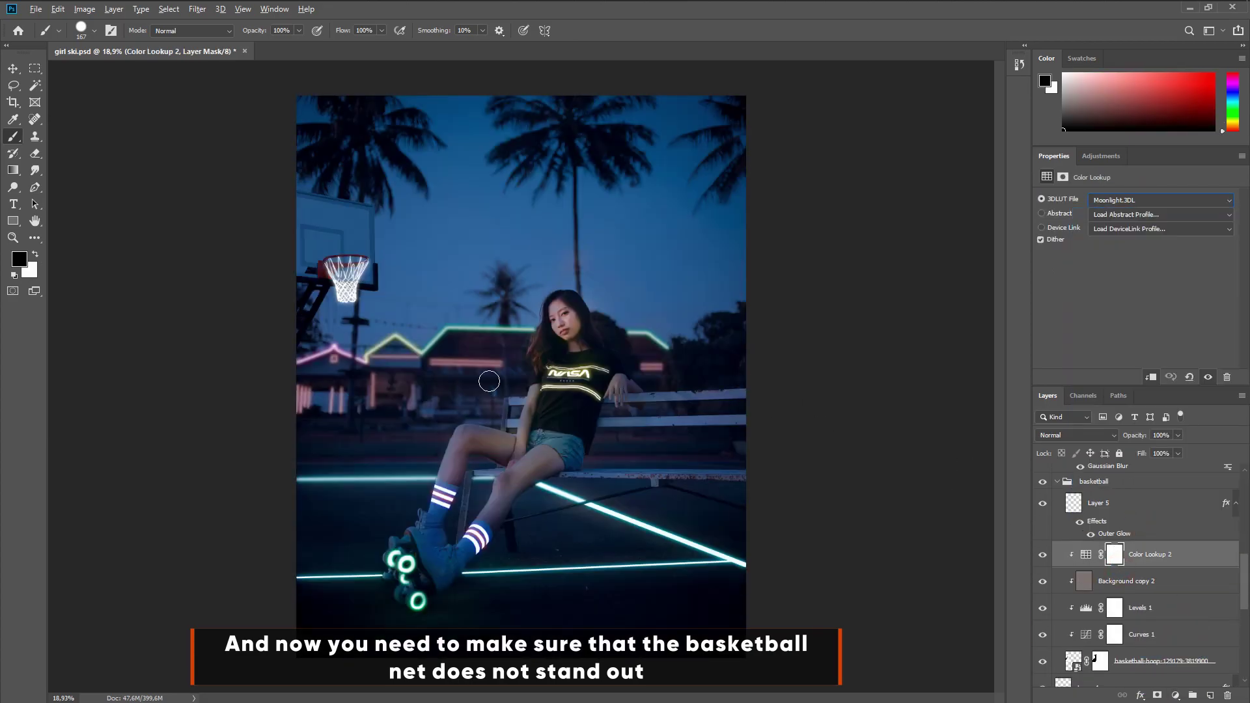
Darken the hoop in Curves 1 by moving the black point to input 120, output 0
left_click(1141, 608)
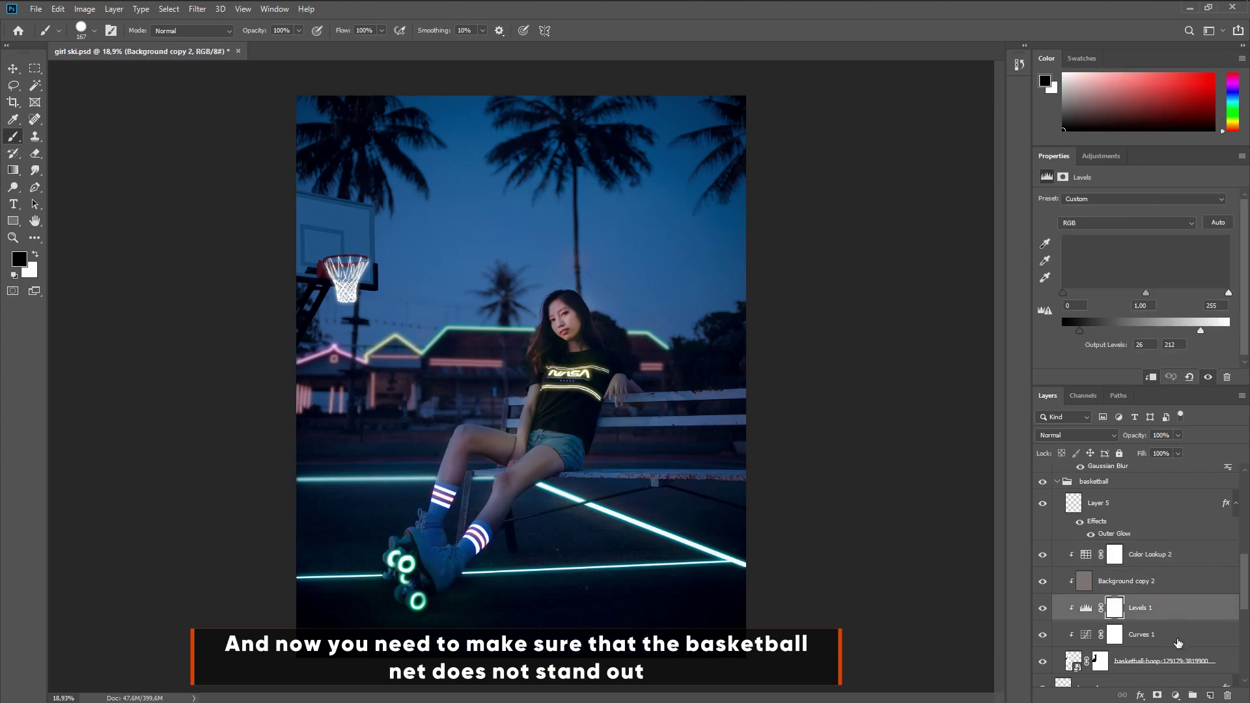
left_click(1142, 635)
scroll(1162, 323, "down", 3)
left_click_drag(1227, 315, 1210, 318)
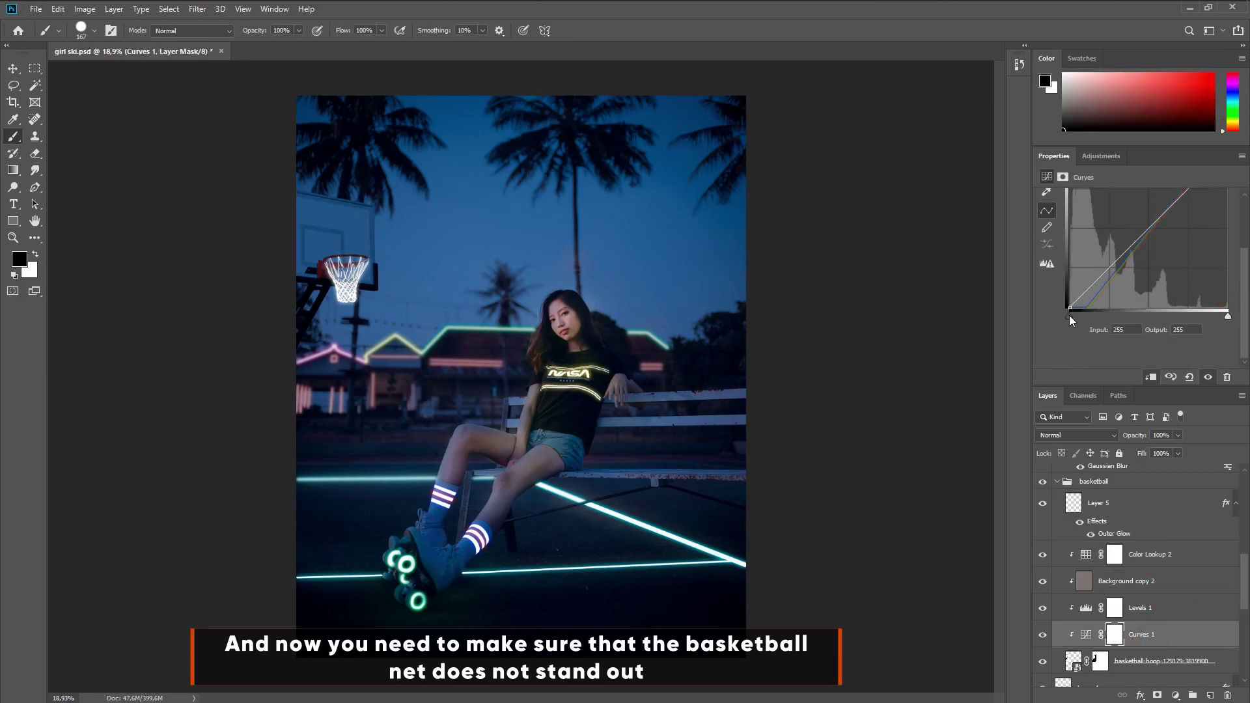
left_click_drag(1110, 322, 1144, 321)
left_click(1043, 635)
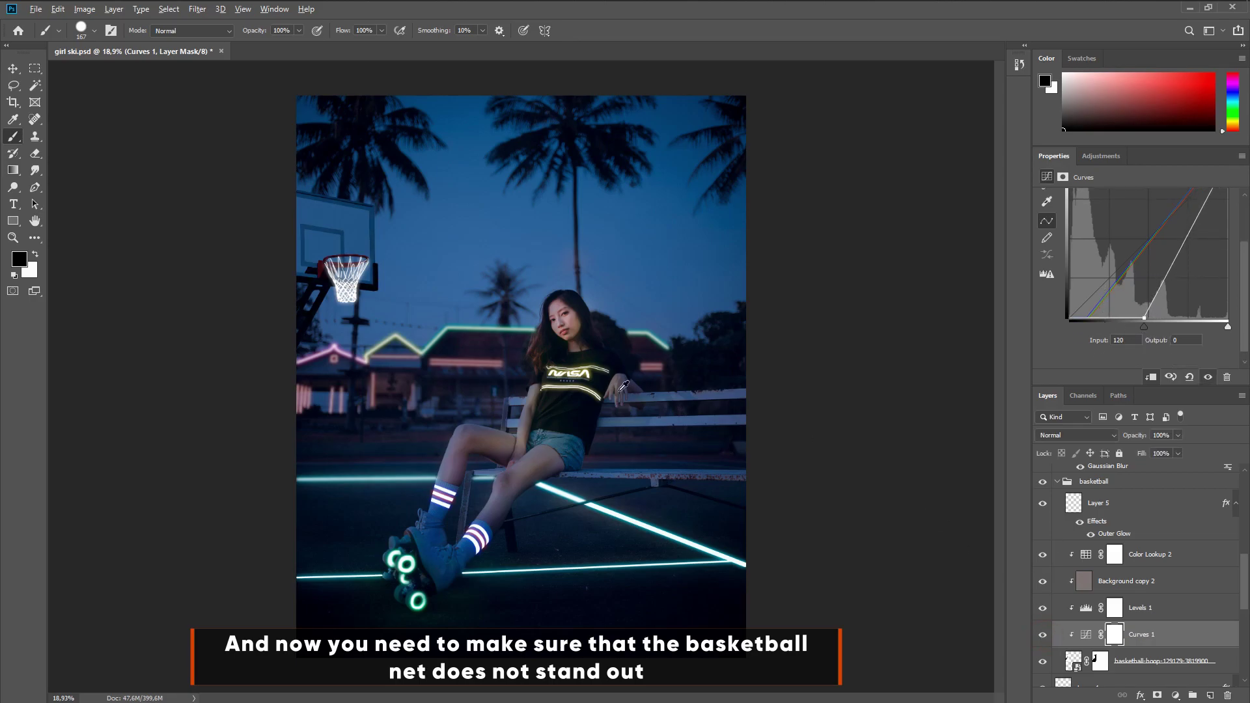
Slightly enlarge the basketball hoop with Free Transform
scroll(1133, 596, "up", 2)
left_click(1131, 592)
key("ctrl+t")
left_click_drag(229, 150, 231, 144)
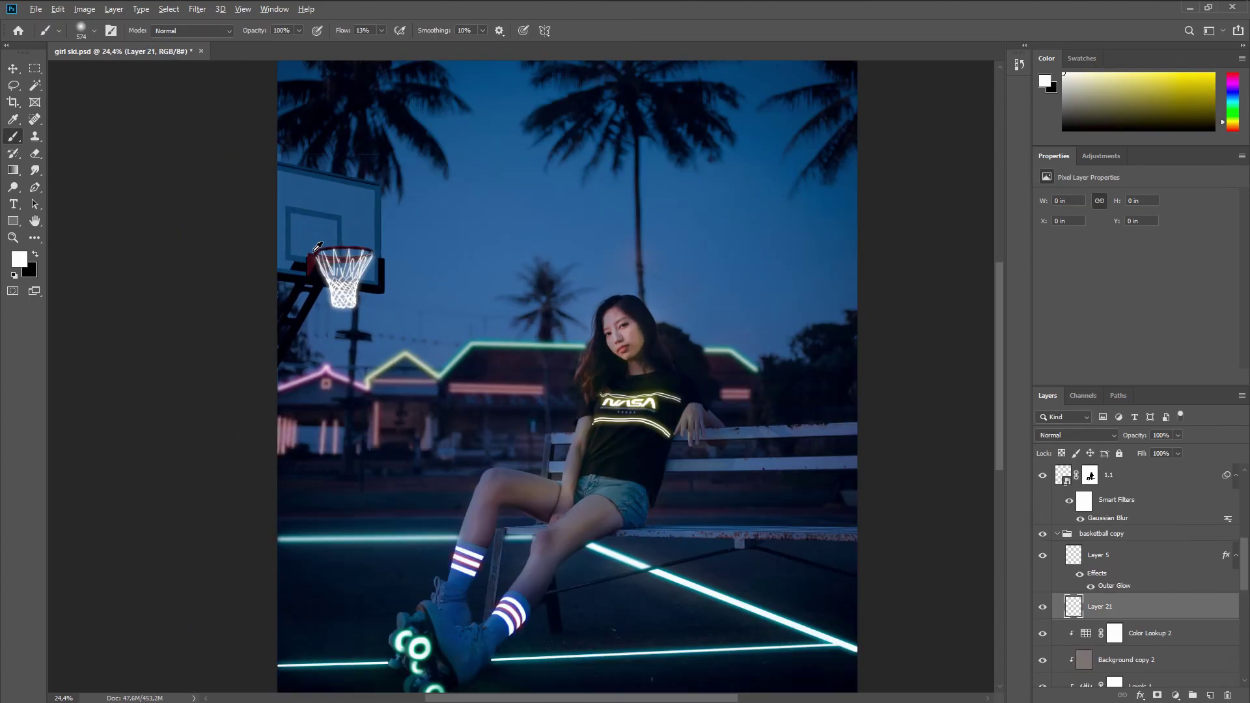
Set Layer 21 to Soft Light and paint a soft white glow over the backboard behind the net at 13% flow
scroll(318, 246, "up", 5)
left_click(1078, 435)
left_click(1061, 525)
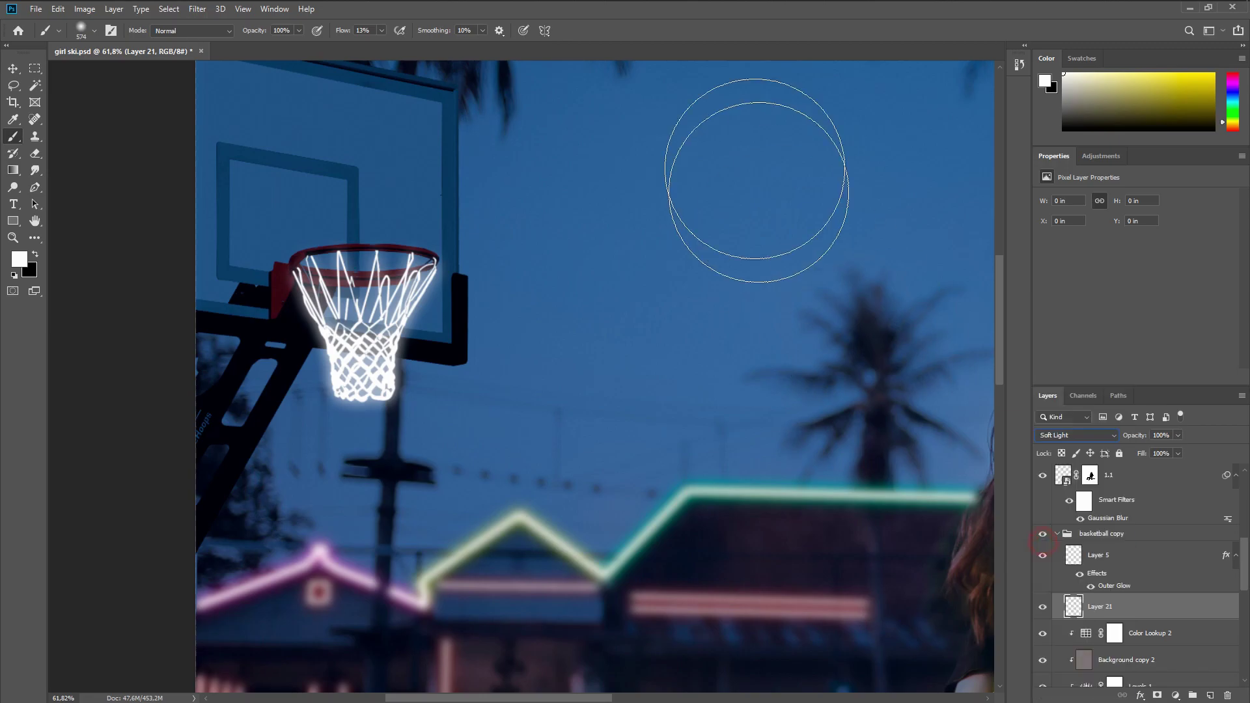
mouse_move(330, 260)
left_mouse_down()
mouse_move(357, 252)
mouse_move(173, 154)
mouse_move(335, 324)
mouse_move(356, 312)
mouse_move(173, 223)
mouse_move(293, 130)
left_mouse_up()
scroll(757, 456, "down", 5)
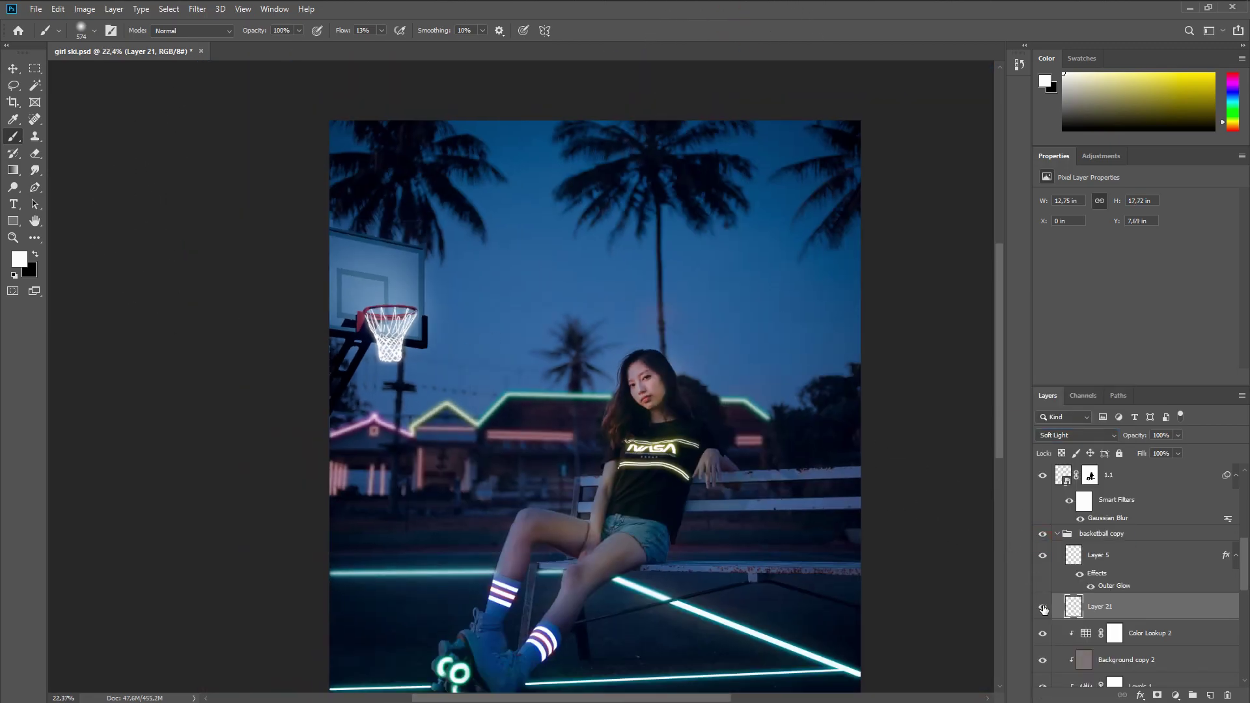
Convert the basketball copy group, including Layer 21 and the clipped hoop adjustments, to a Smart Object
scroll(1133, 591, "down", 4)
scroll(1137, 593, "up", 3)
left_click(1057, 507)
left_click(1057, 507)
scroll(1144, 575, "down", 2)
left_click(1144, 534)
left_click(1163, 663, "shift")
right_click(1164, 664)
left_click(1122, 497)
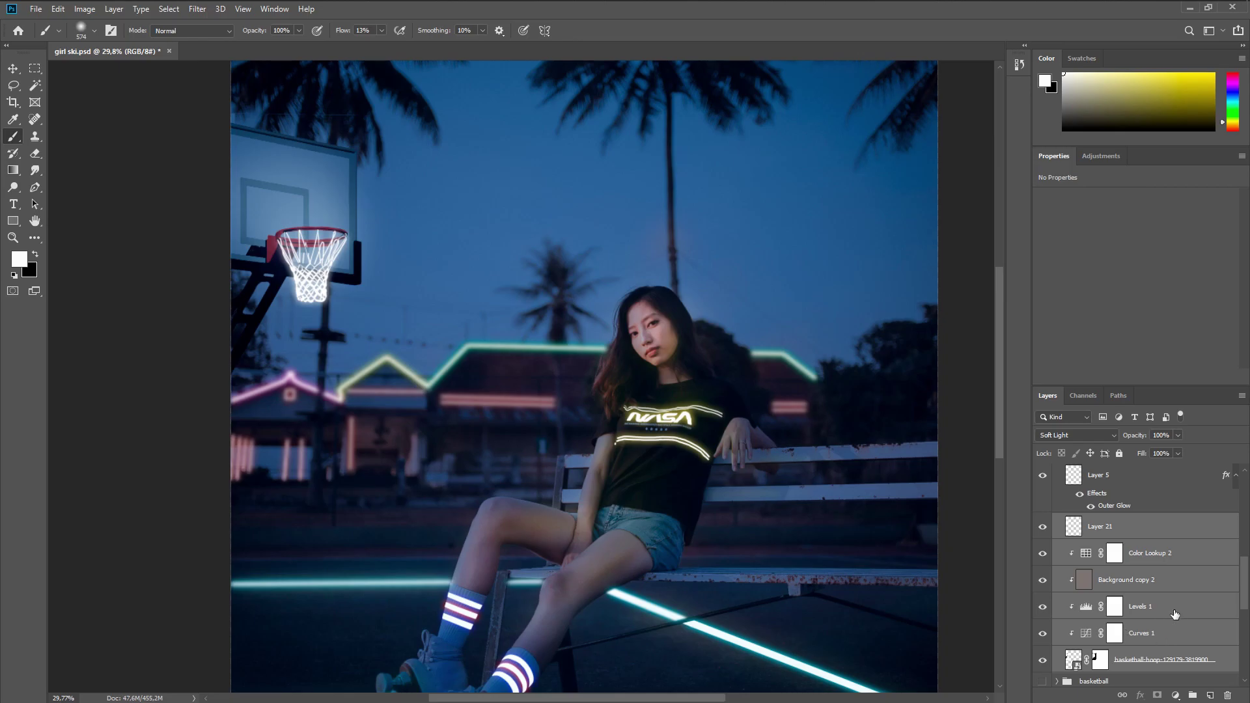
right_click(1172, 616)
left_click(1103, 243)
scroll(1083, 547, "up", 2)
left_click(1102, 506)
right_click(1102, 507)
left_click(1133, 196)
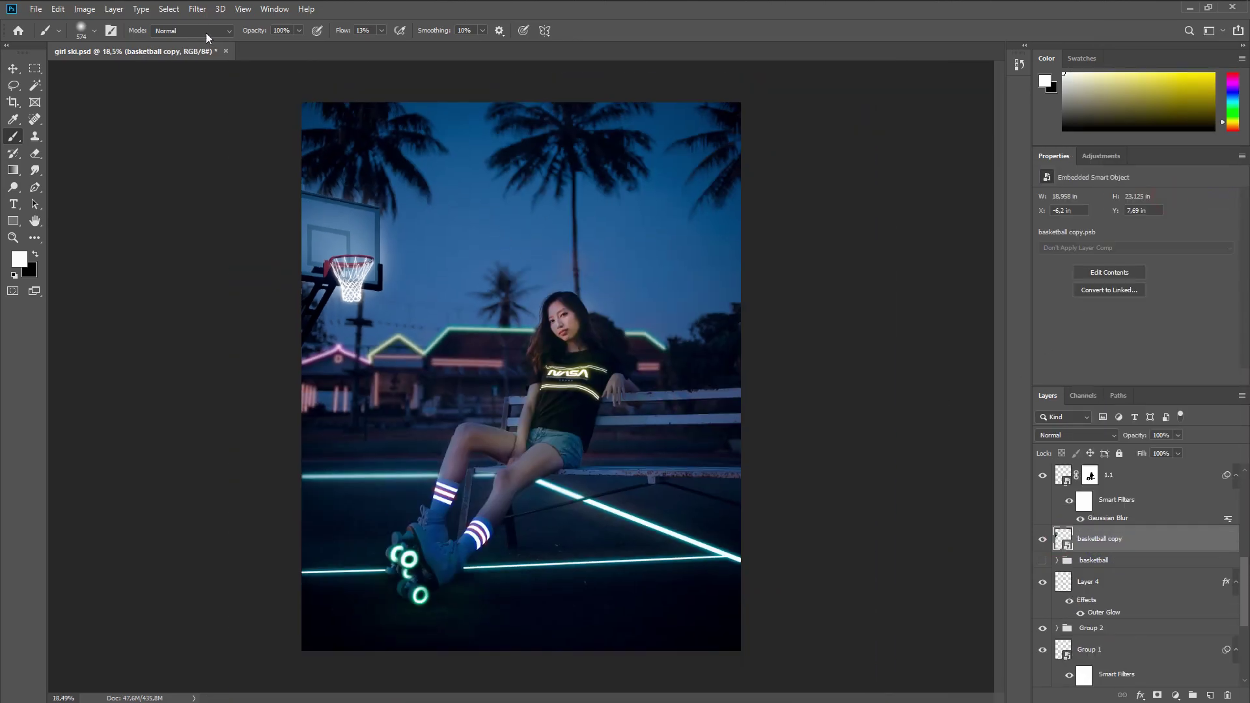
Apply a Gaussian Blur smart filter to the basketball copy Smart Object
left_click(198, 9)
left_click(391, 206)
left_click(903, 183)
key("b")
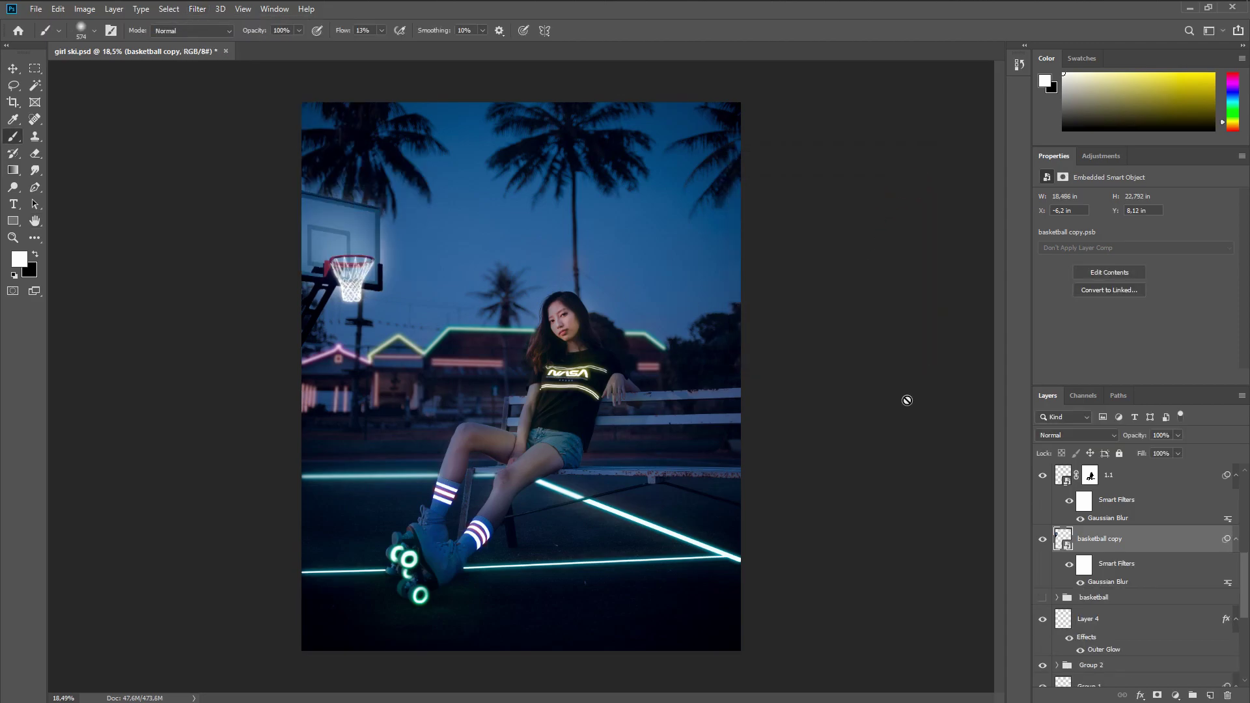
Add a layer mask to basketball copy and paint black with a soft brush around the hoop and in the support arm's openings
scroll(367, 241, "up", 4)
left_click(1158, 695)
key("x")
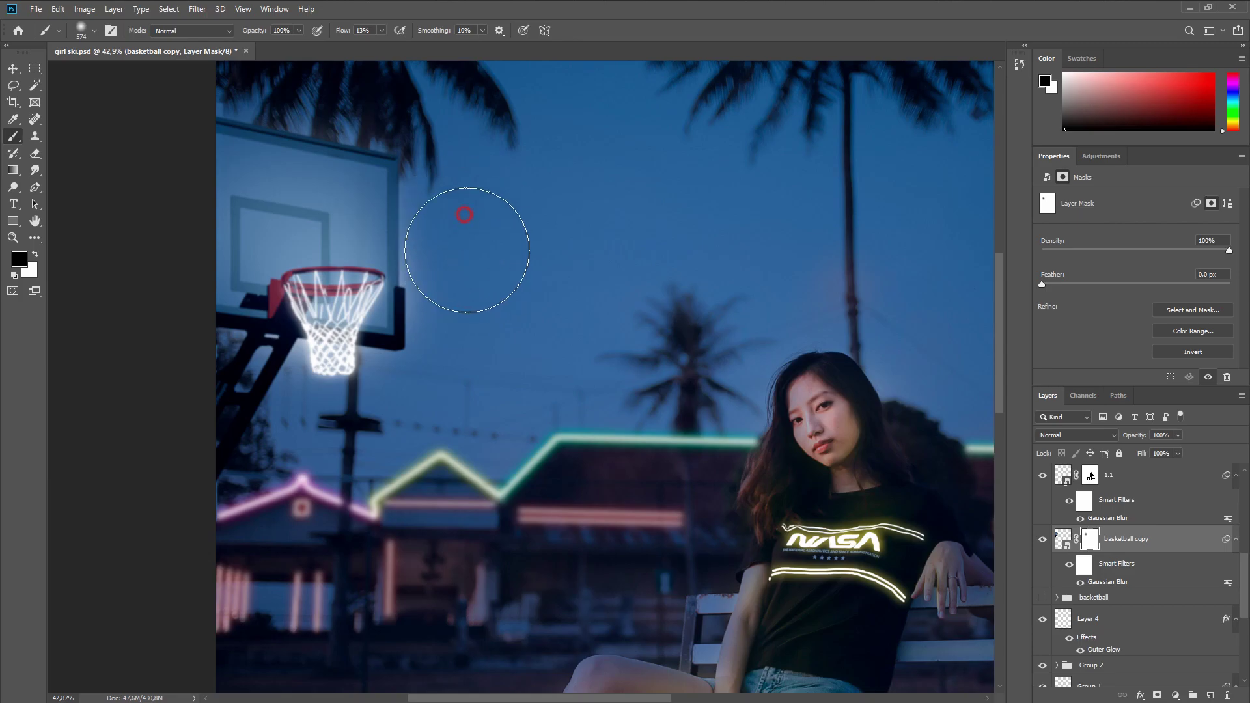
left_click_drag(366, 420, 309, 420)
left_click_drag(352, 374, 422, 352)
left_click_drag(216, 400, 717, 381)
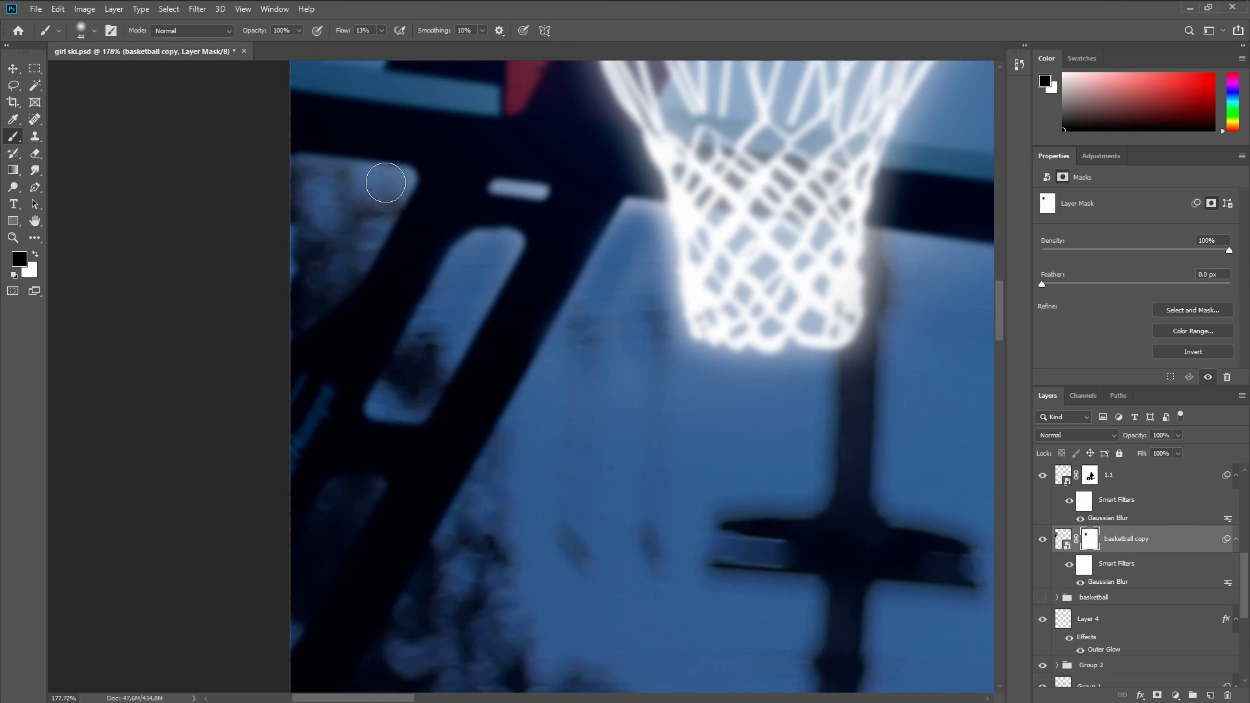
scroll(446, 375, "down", 8)
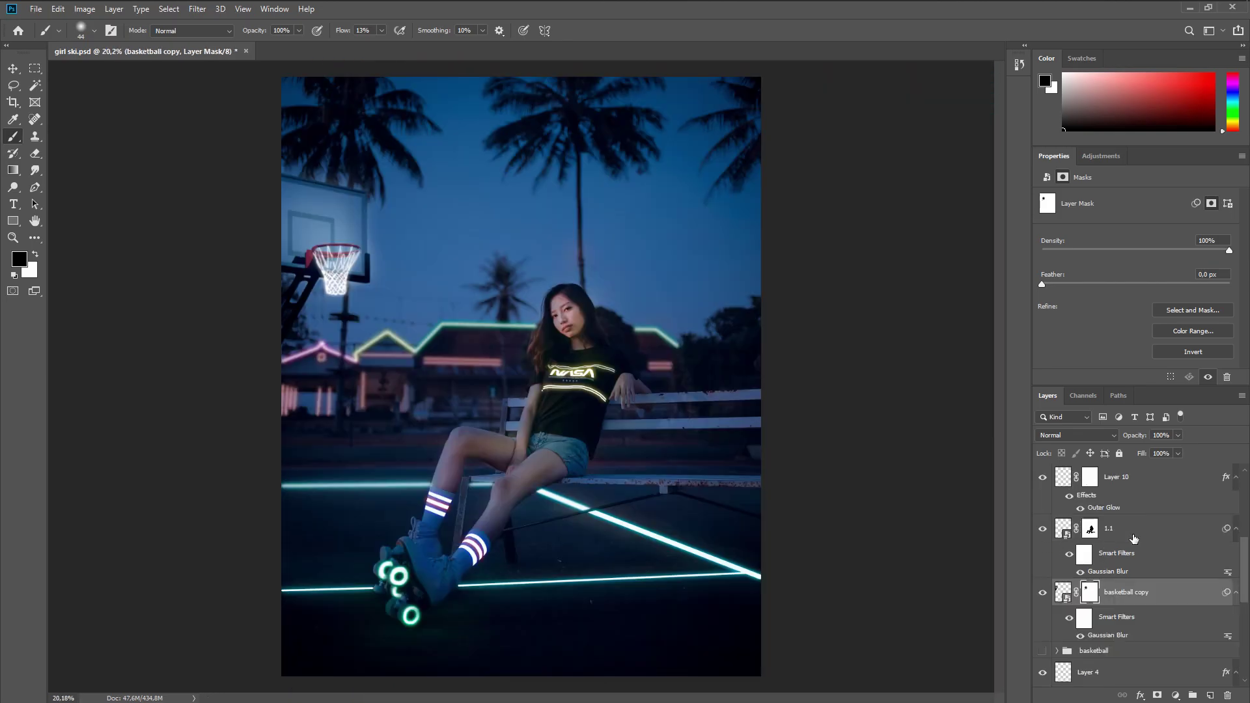
Stamp all visible layers into a new layer and open it in the Camera Raw Filter
key("ctrl+shift+alt+e")
left_click(197, 8)
left_click(233, 87)
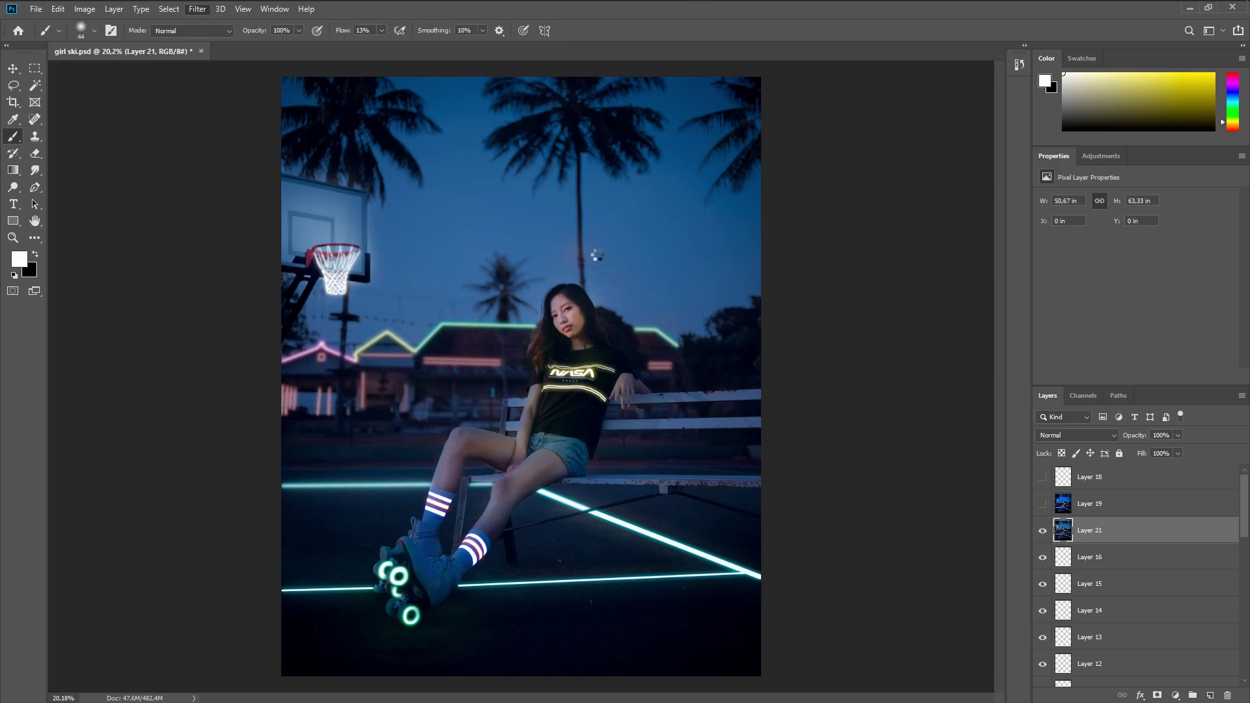
key("ctrl+shift+a")
Apply the Vivid color and Heavy vignetting presets, and adjust the tone sliders in the Basic settings
left_click(1138, 192)
left_click(958, 176)
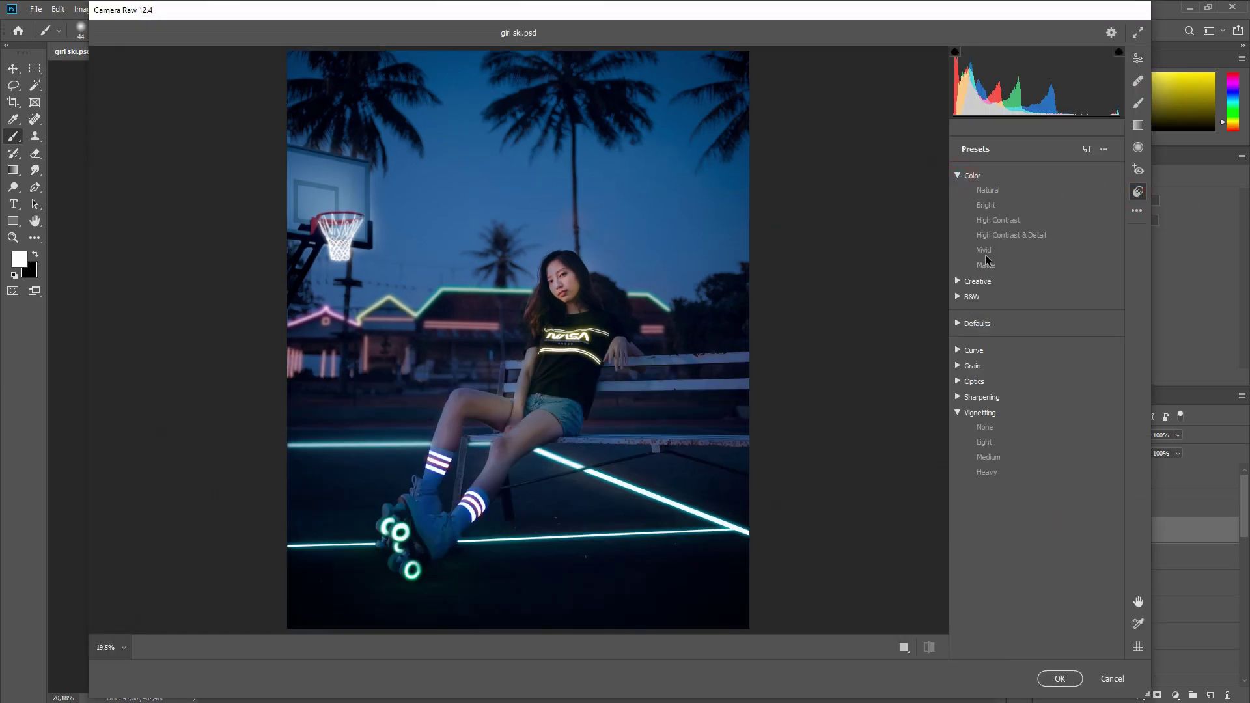
left_click(984, 250)
left_click(998, 474)
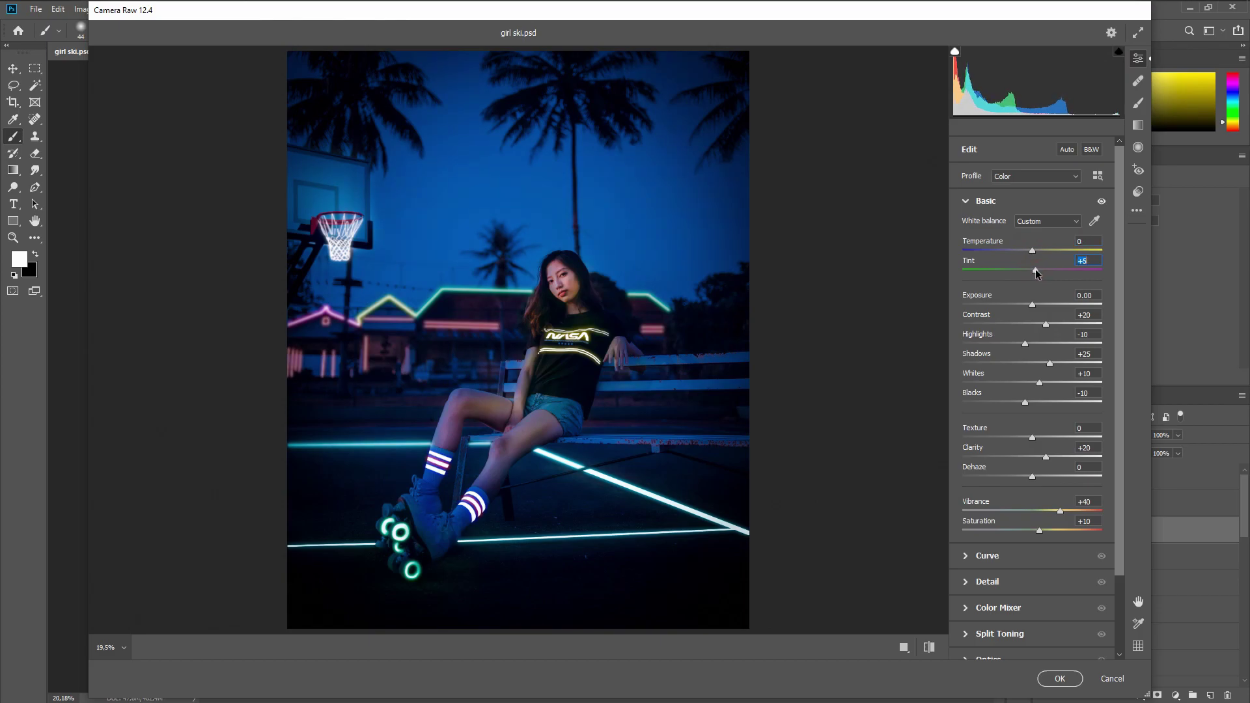
left_click_drag(1032, 304, 1018, 406)
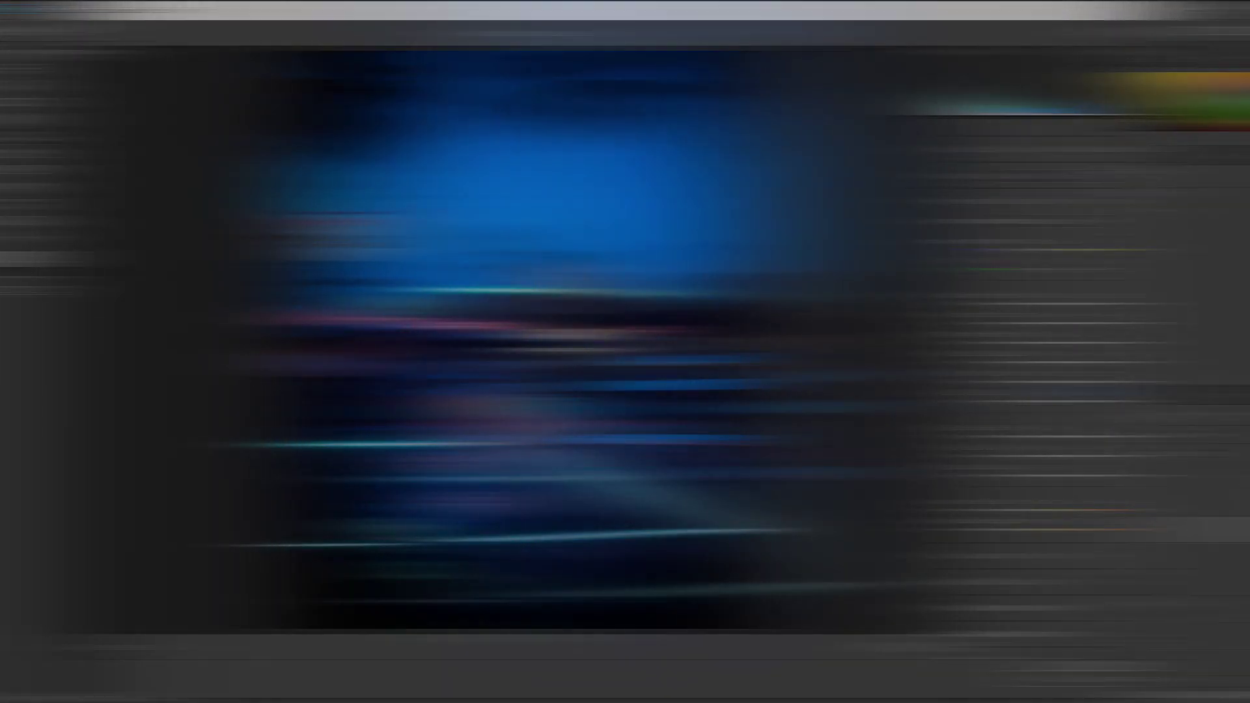